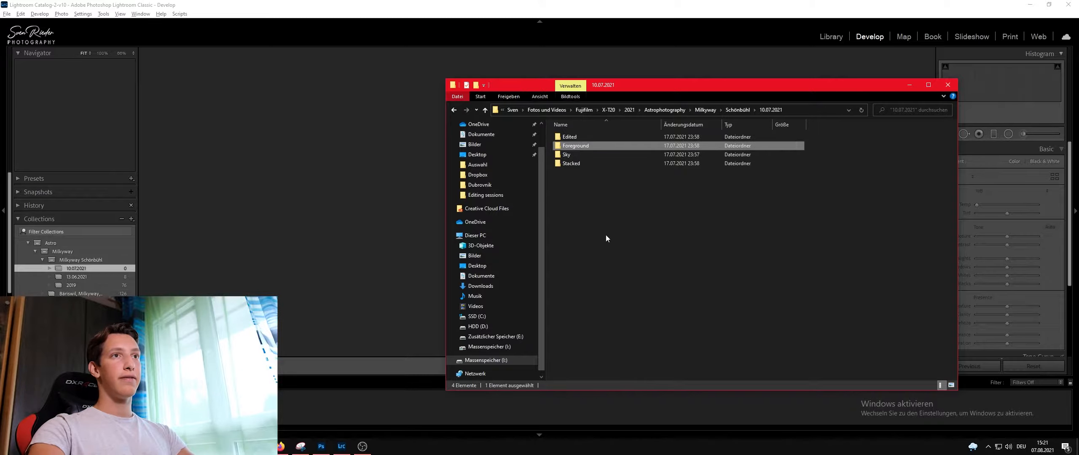
Step: Review the raw files in the Foreground and Sky folders of the 10.07.2021 shoot
left_click(580, 163)
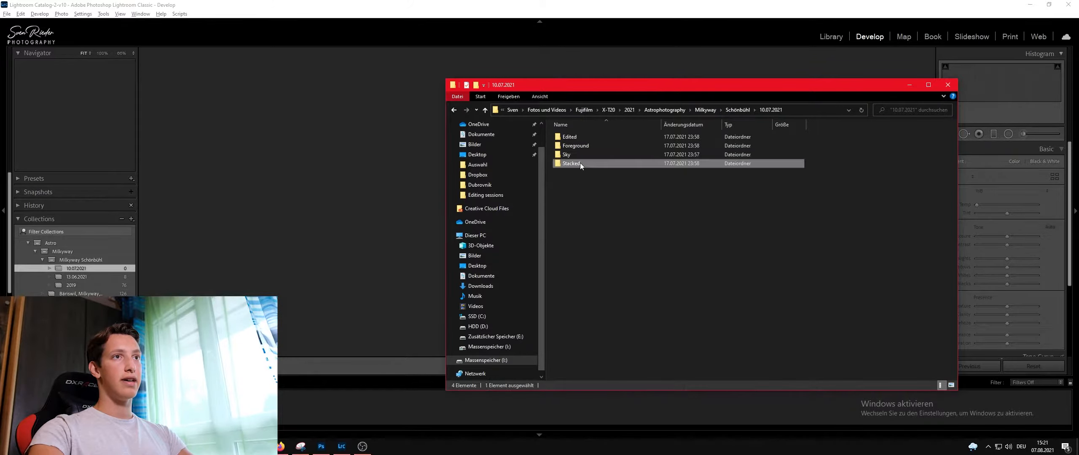
left_click(635, 255)
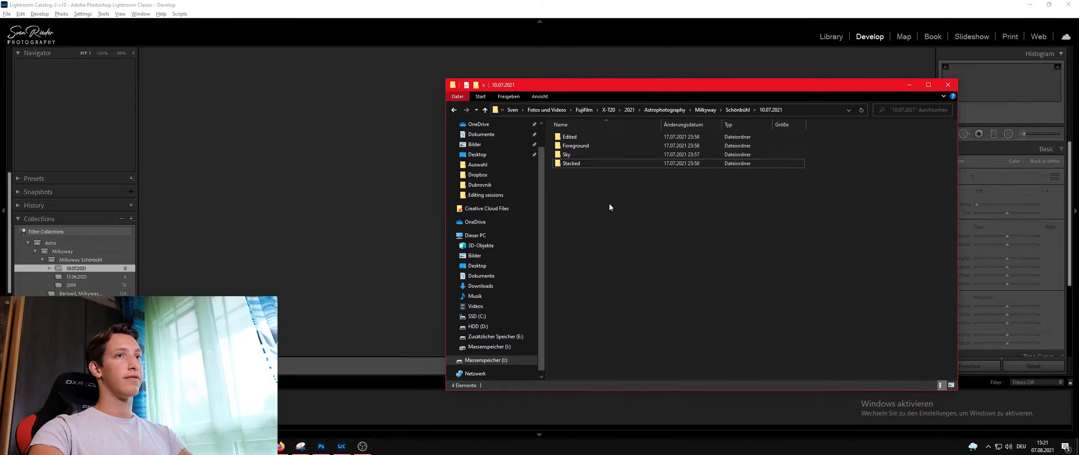
double_click(596, 146)
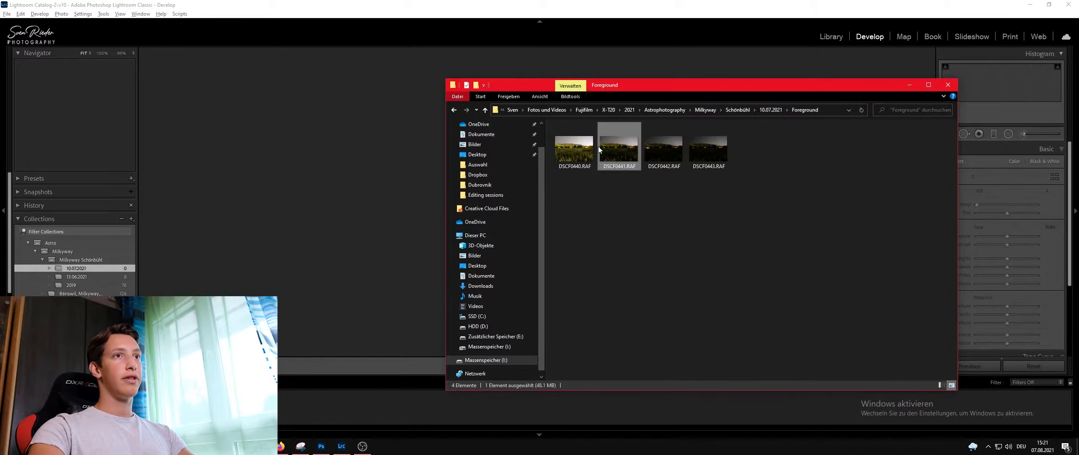
key("alt+Left")
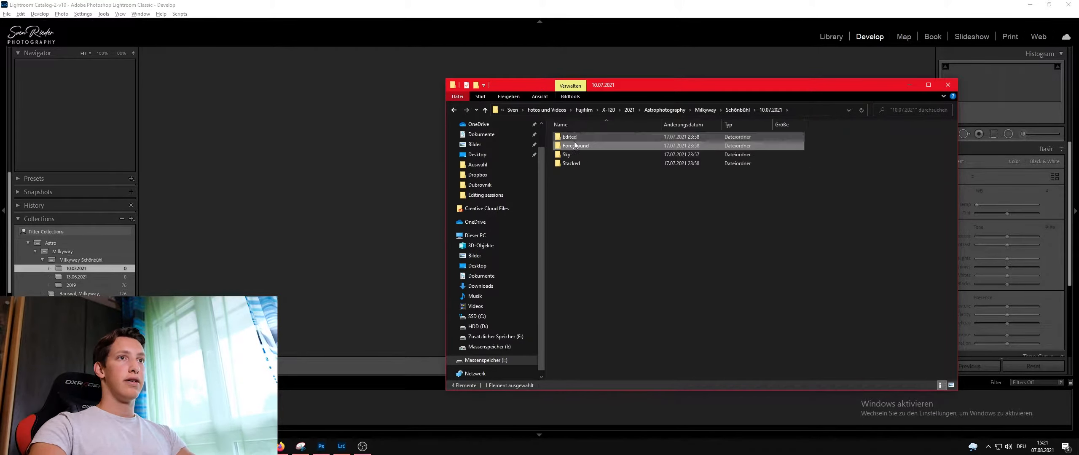
double_click(581, 155)
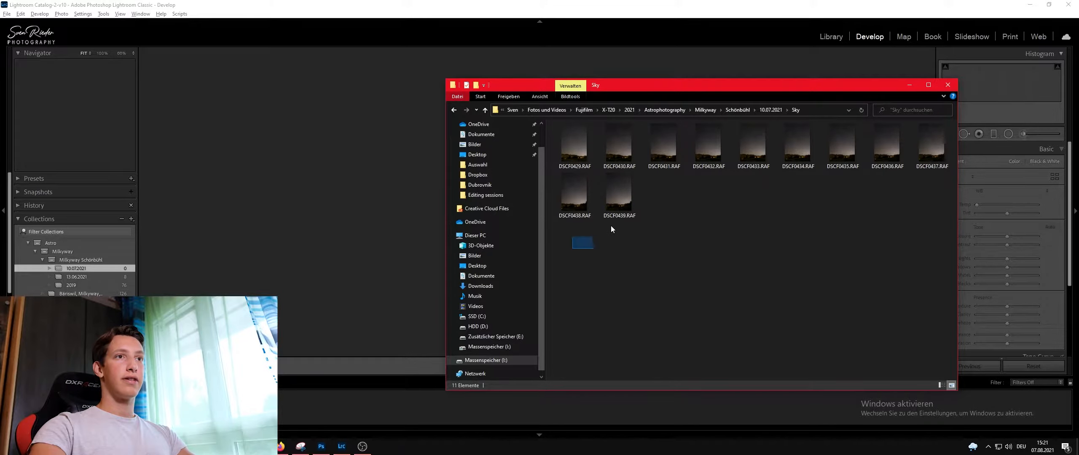
left_click_drag(611, 229, 914, 146)
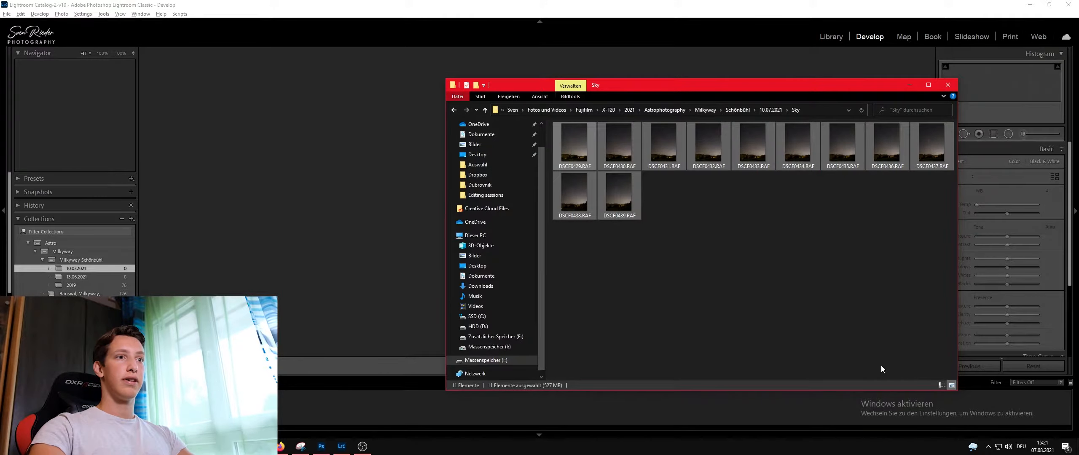
left_click(696, 258)
left_click(603, 319)
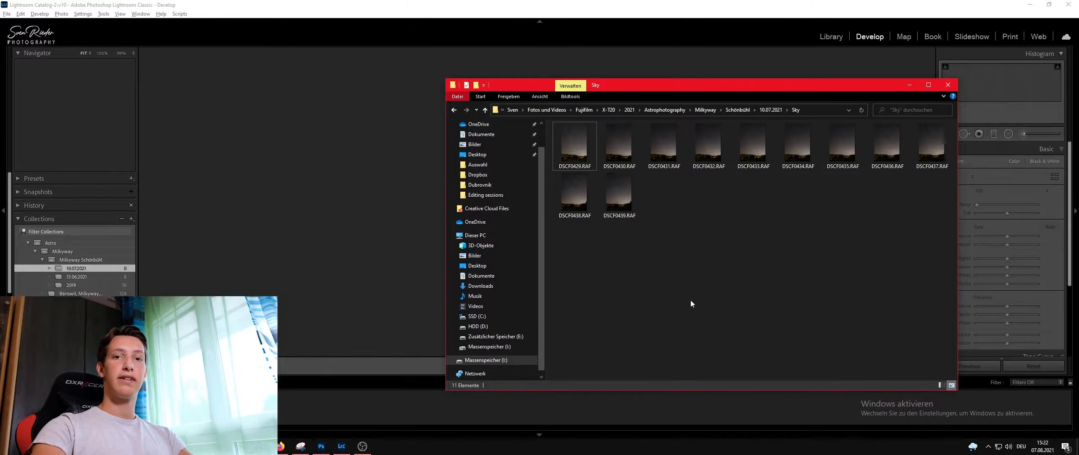
Step: Launch Sequator and add all raw files from the 10.07.2021 Sky folder, DSCF0429 to DSCF0439, as star images
left_click(1077, 446)
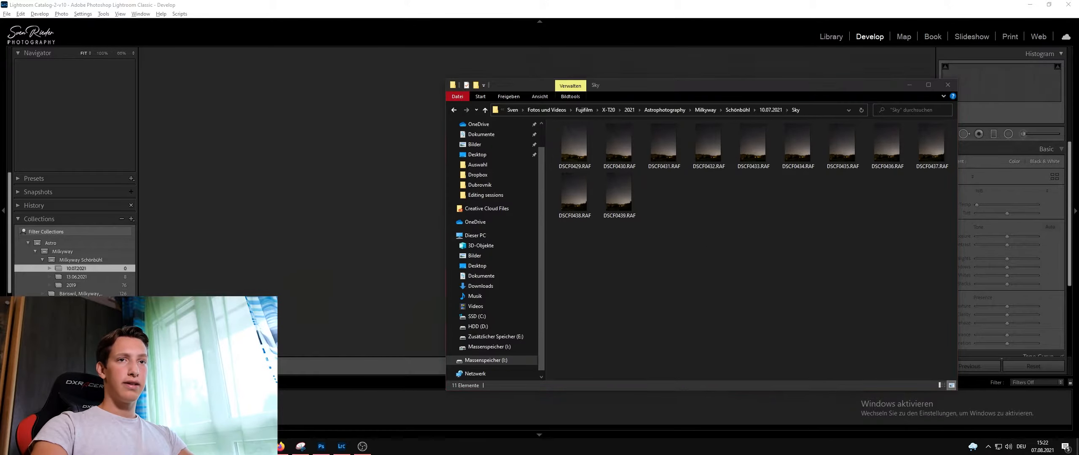
double_click(852, 357)
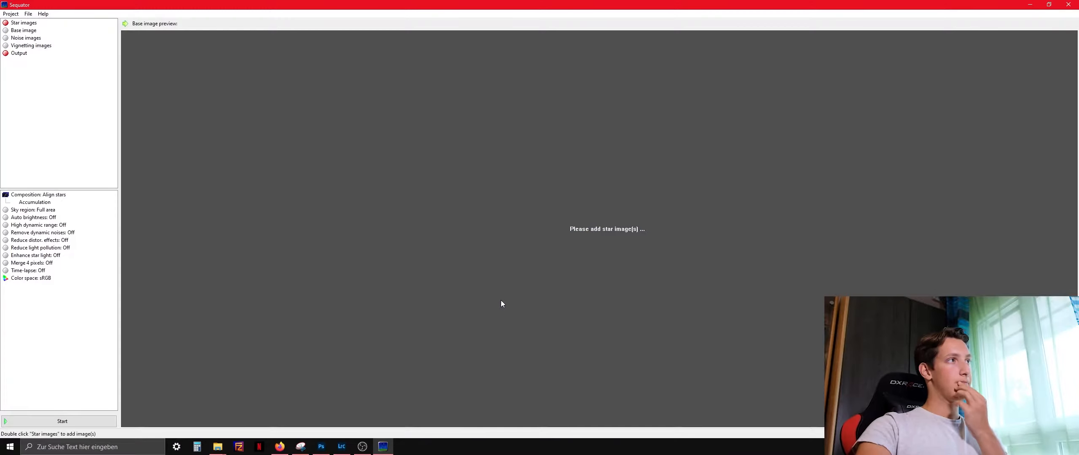
double_click(24, 24)
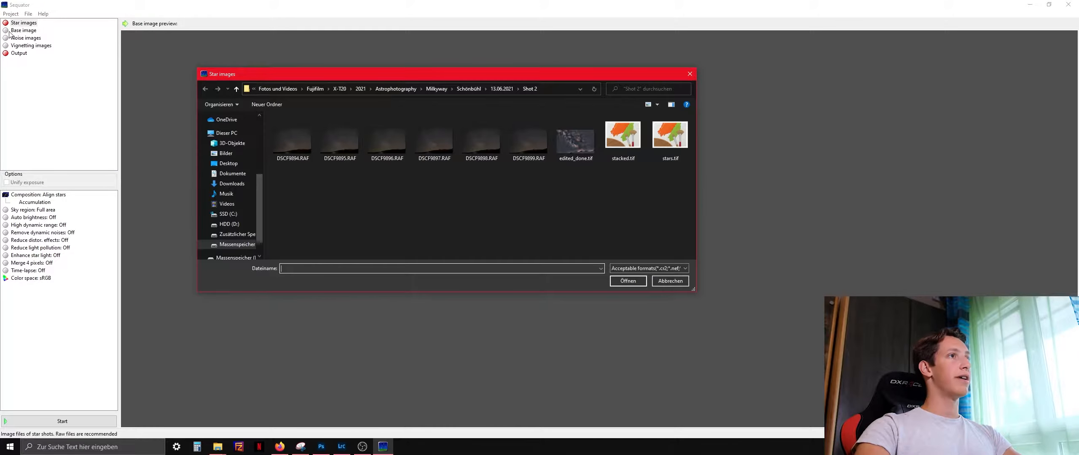
key("alt+Tab")
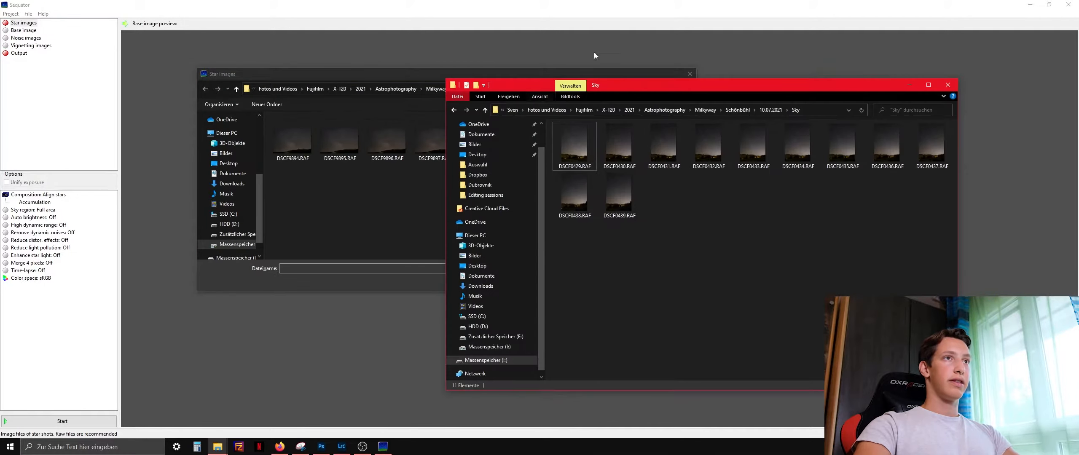
left_click(804, 111)
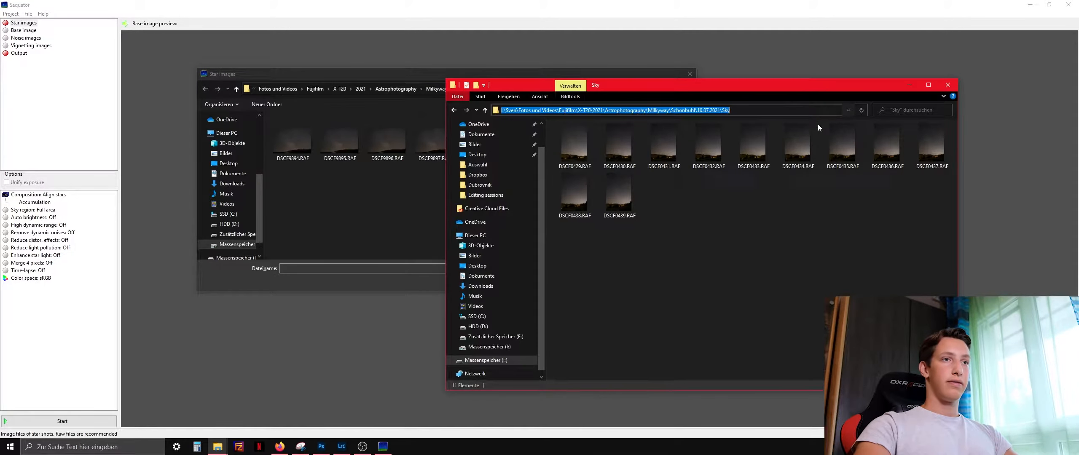
left_click(405, 199)
left_click(549, 88)
key("ctrl+v")
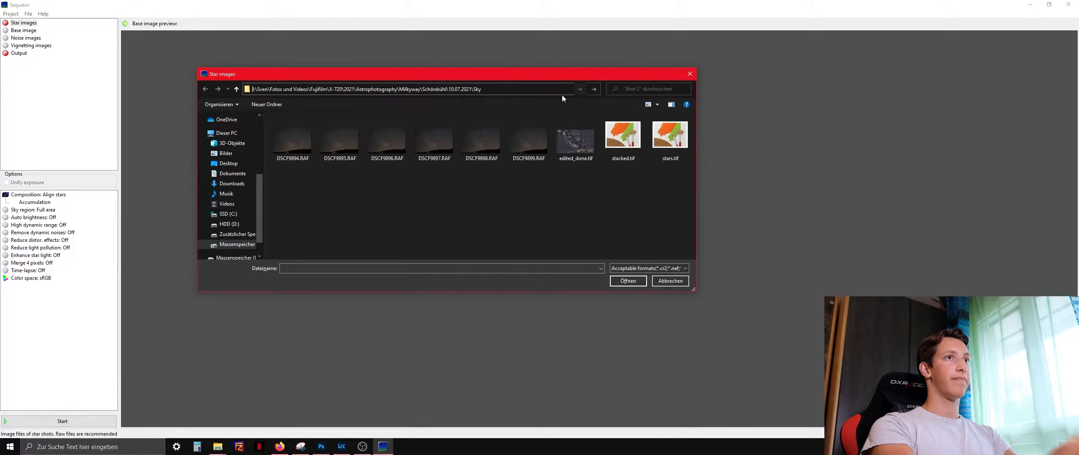
key("Return")
left_click_drag(295, 235, 673, 131)
left_click(627, 281)
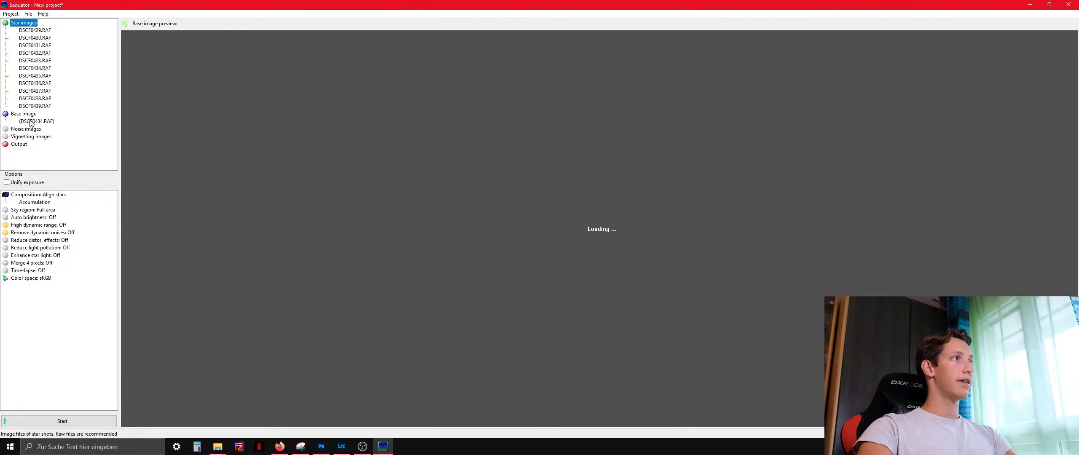
Step: Set the output to an uncompressed TIFF named stacked_milkyway in the Stacked folder of the 10.07.2021 shoot
left_click(19, 144)
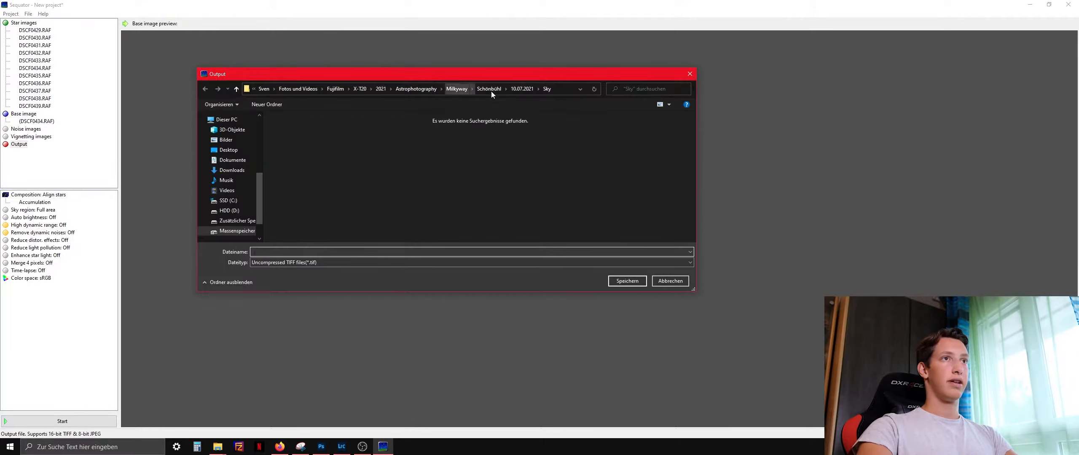
left_click(522, 90)
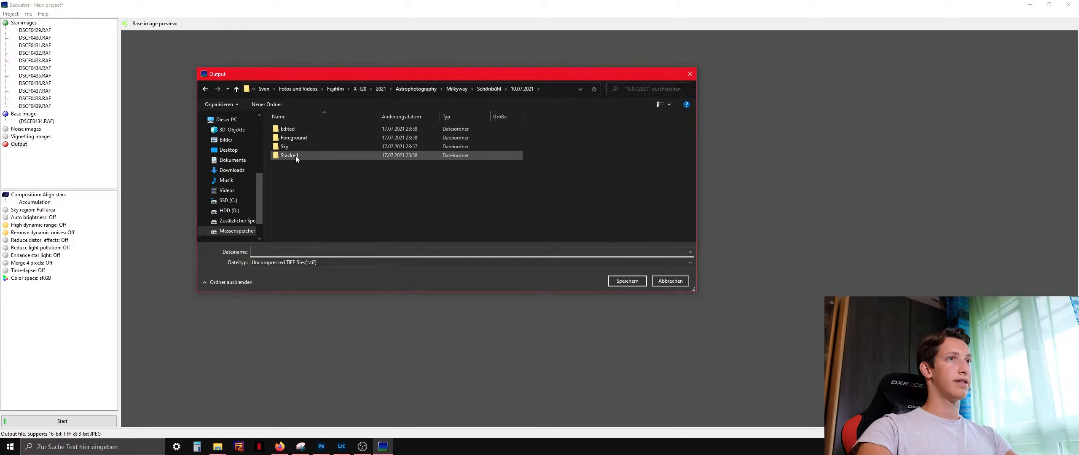
left_click(305, 155)
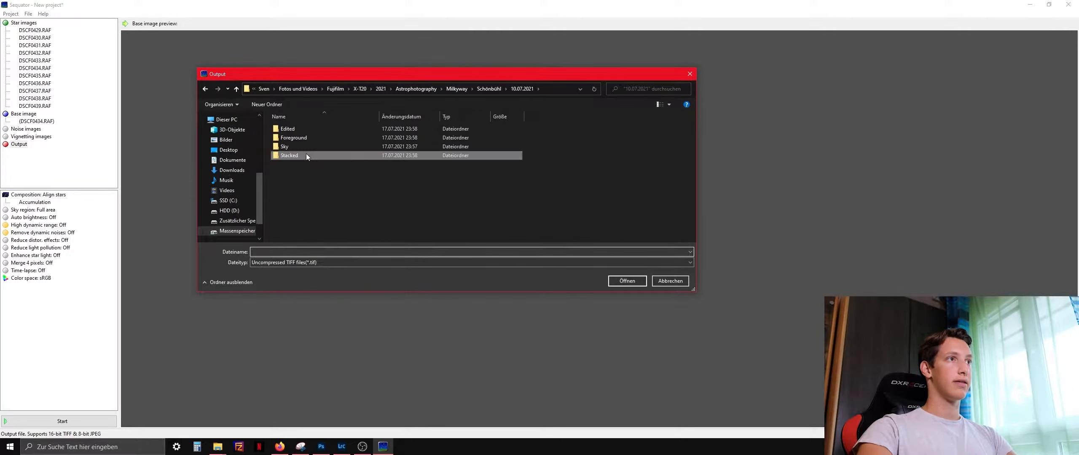
double_click(306, 155)
left_click(280, 251)
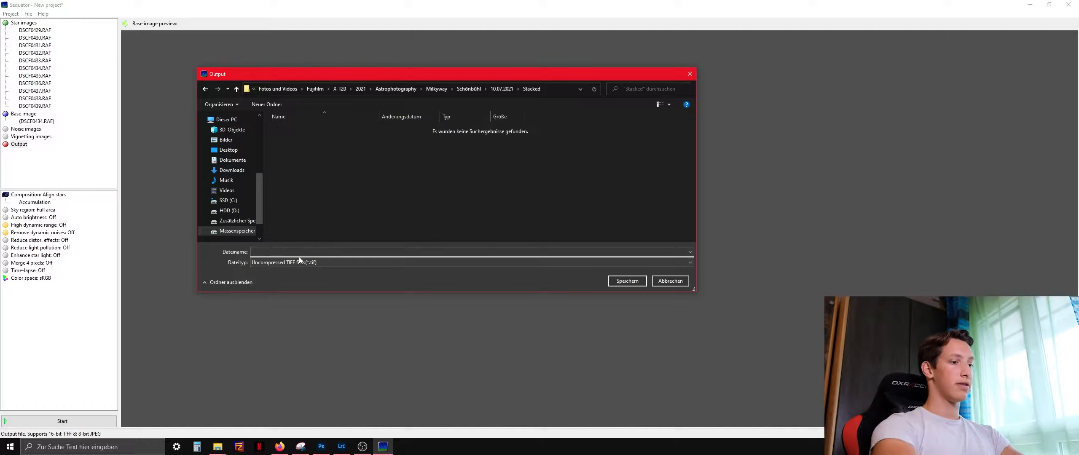
type("stacked_milkyway")
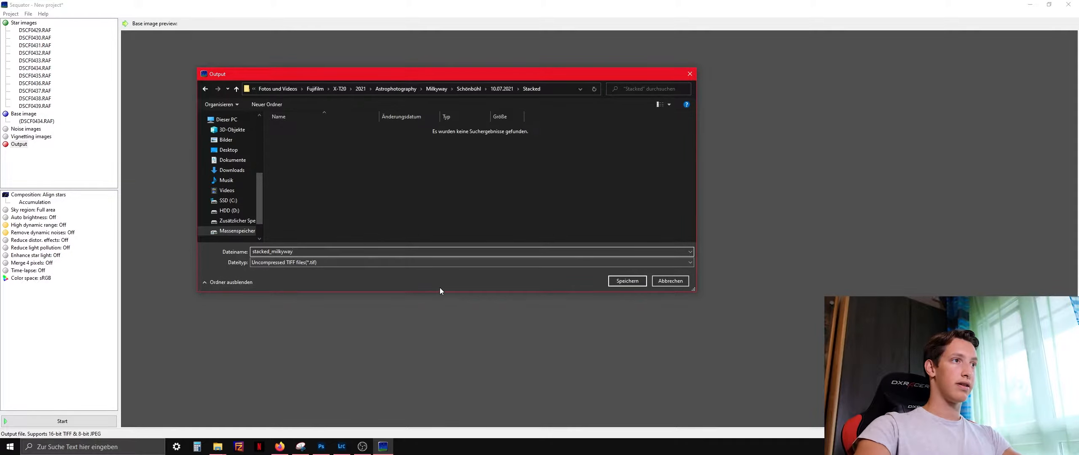
left_click(637, 285)
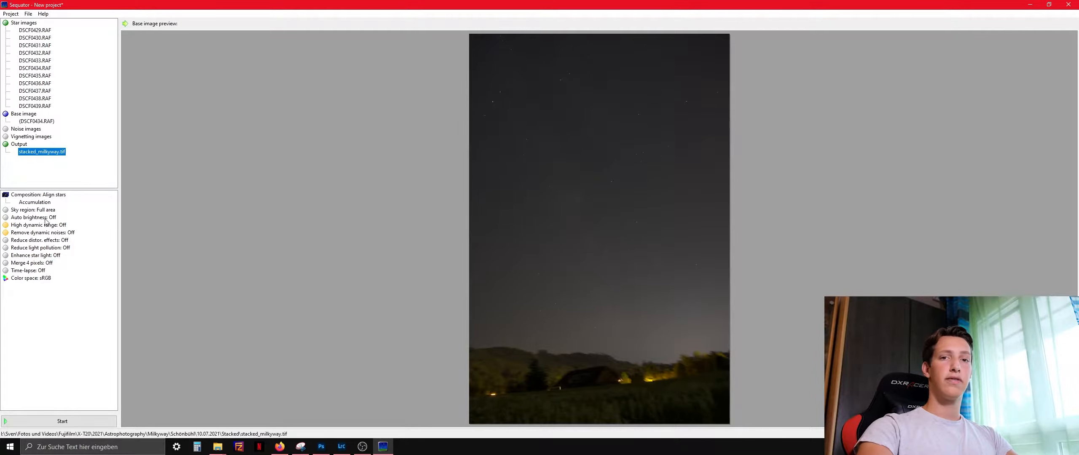
Step: Try an irregular sky region mask with auxiliary highlight, painting the sky above the hills, and reset it
left_click(42, 210)
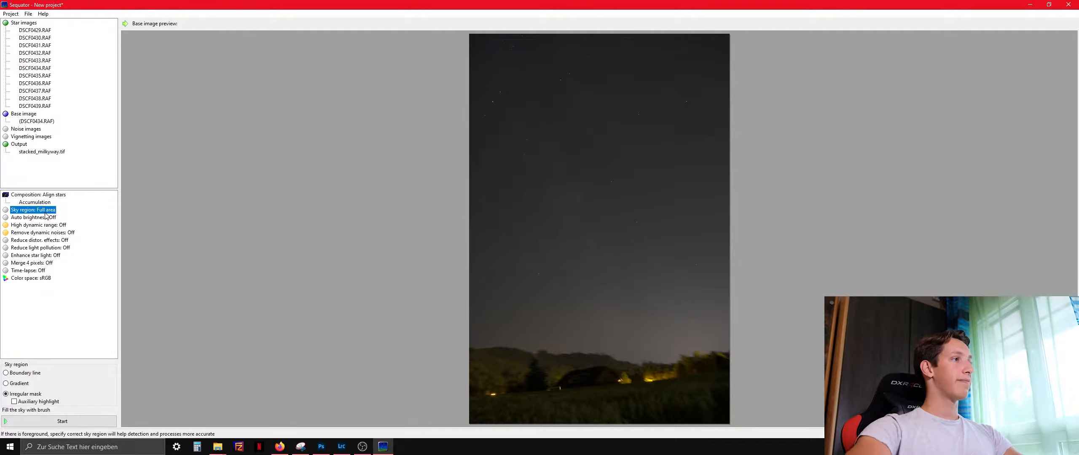
left_click(16, 394)
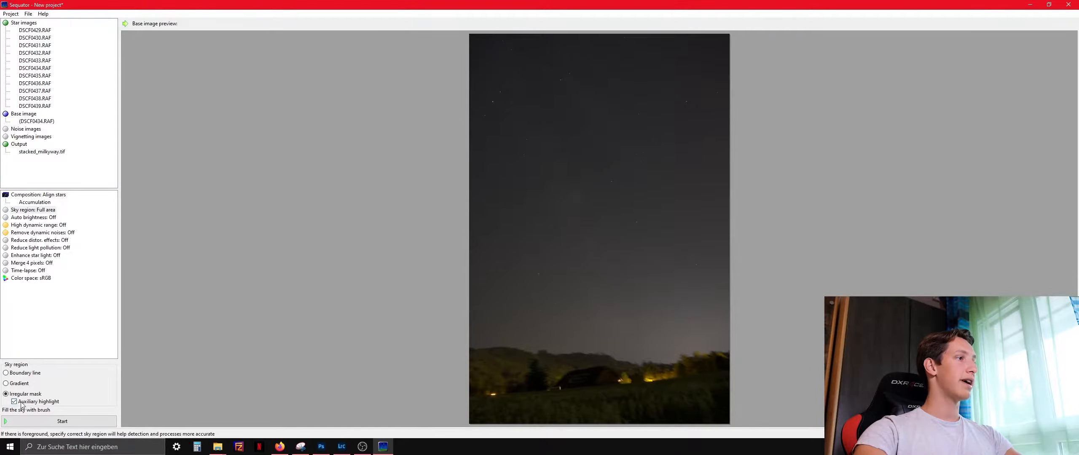
left_click(484, 51)
mouse_move(618, 52)
left_mouse_down()
mouse_move(721, 53)
mouse_move(733, 71)
mouse_move(470, 96)
mouse_move(436, 116)
left_mouse_up()
mouse_move(595, 130)
left_mouse_down()
mouse_move(703, 145)
mouse_move(482, 188)
mouse_move(710, 233)
mouse_move(556, 250)
mouse_move(474, 276)
mouse_move(708, 297)
mouse_move(638, 311)
mouse_move(455, 300)
mouse_move(459, 356)
mouse_move(469, 355)
mouse_move(462, 349)
left_mouse_up()
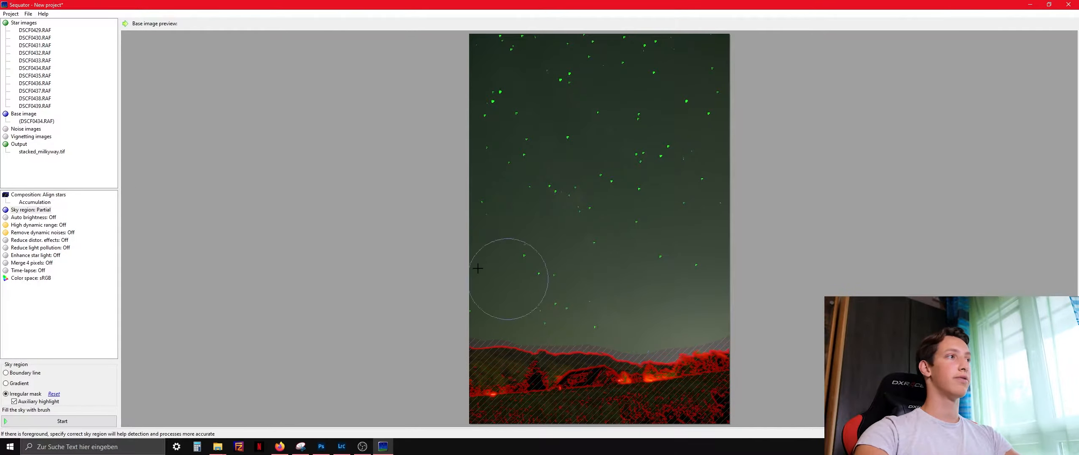
left_click(54, 393)
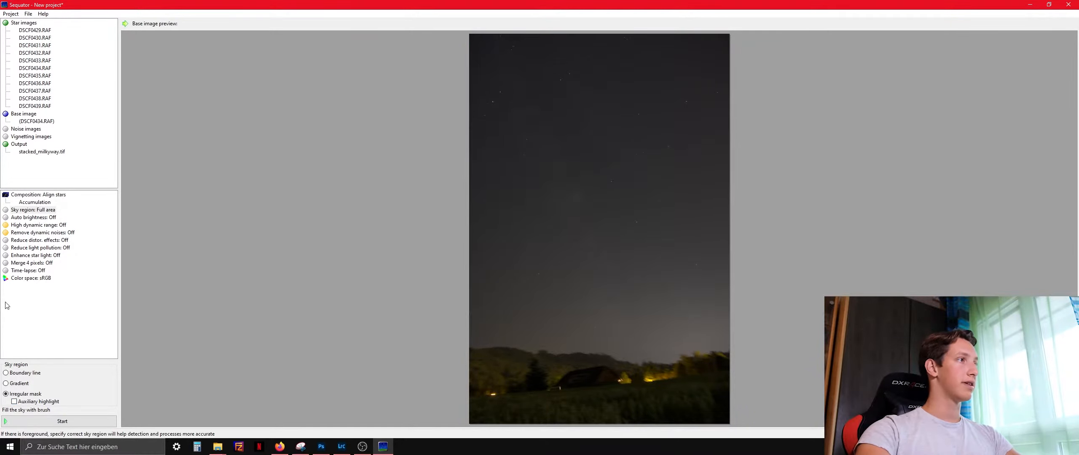
Step: Turn on the high dynamic range and remove dynamic noises options for the stack
left_click(38, 226)
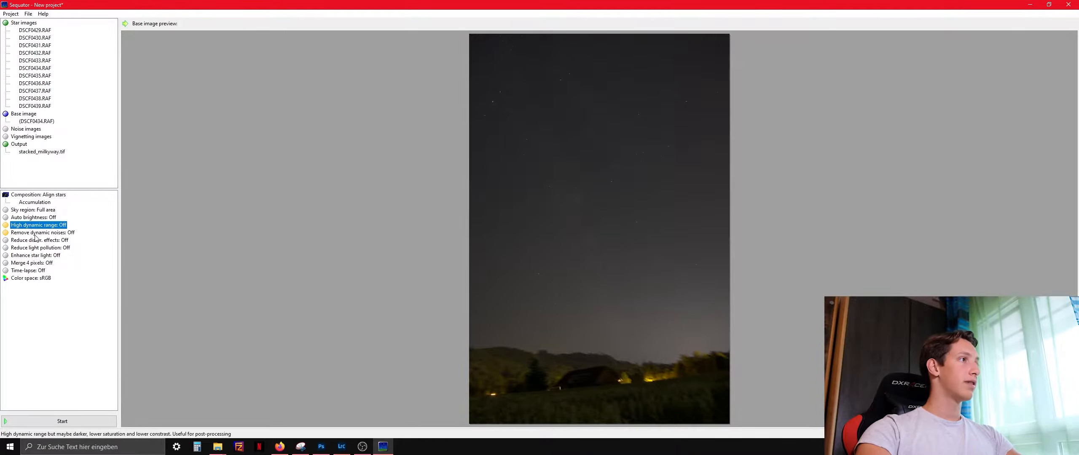
left_click(37, 229)
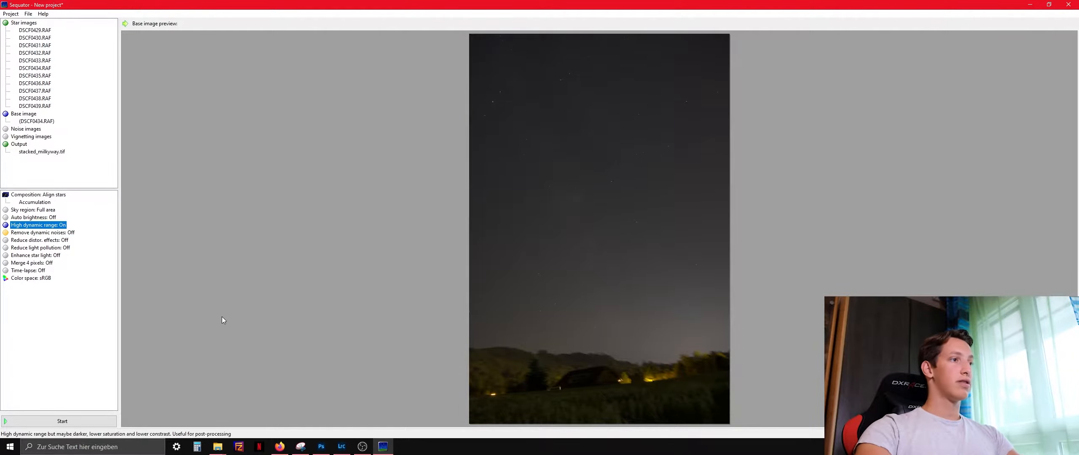
left_click(51, 233)
left_click(52, 234)
left_click(66, 241)
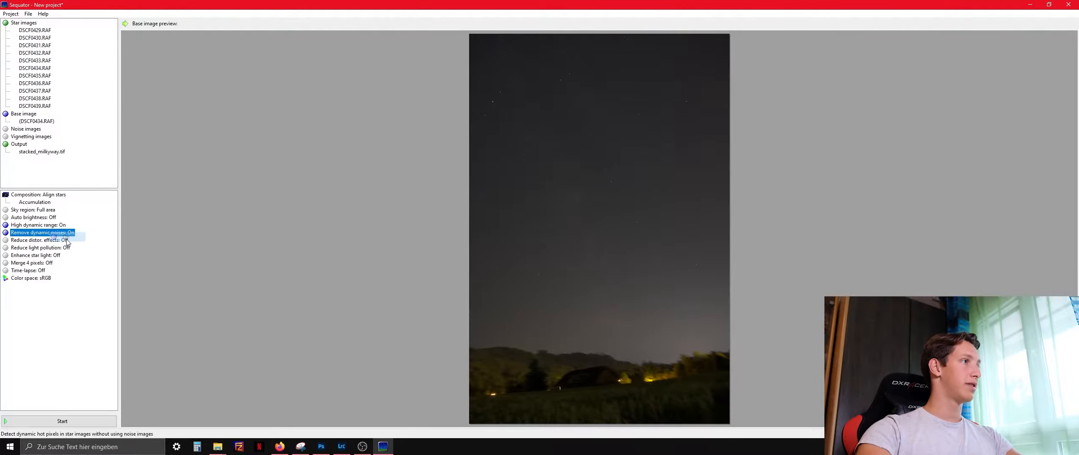
Step: Set light pollution reduction to Uneven at the weakest strength and run the stacking process to completion
left_click(29, 243)
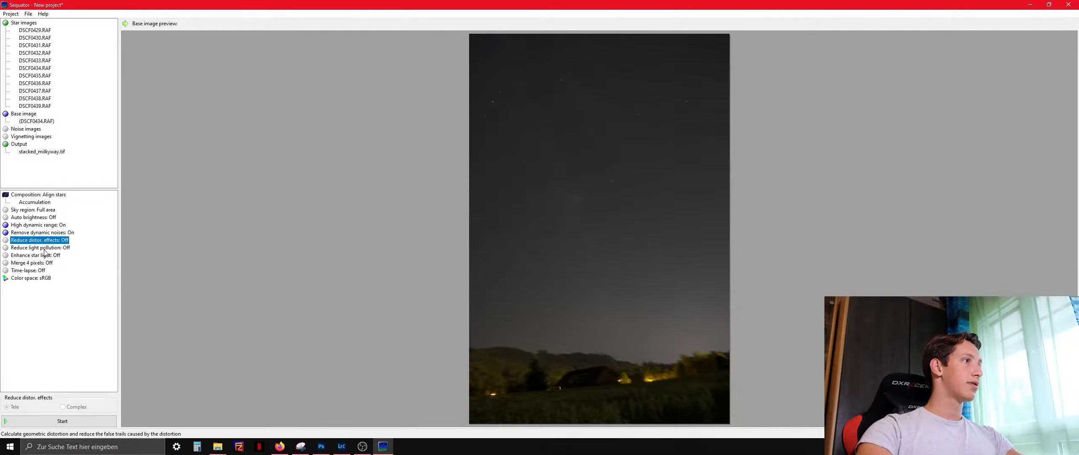
left_click(43, 248)
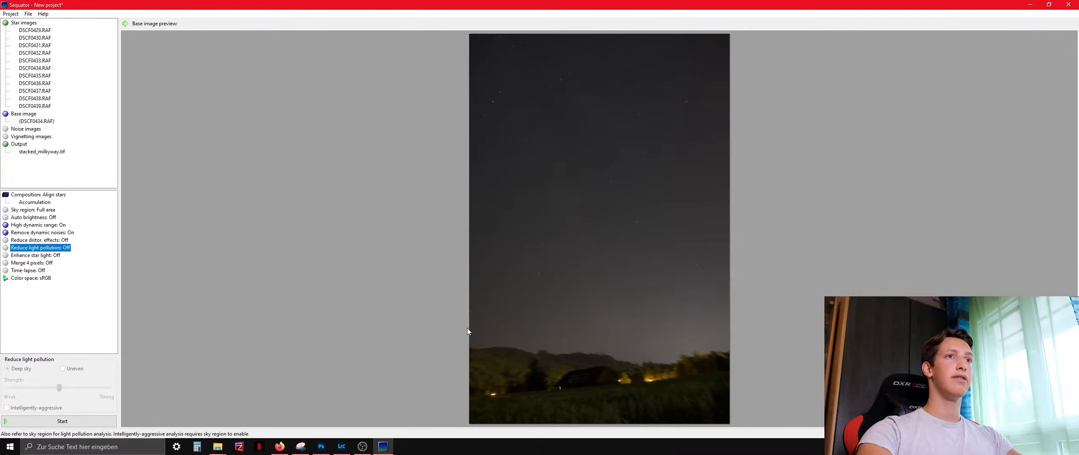
left_click(48, 250)
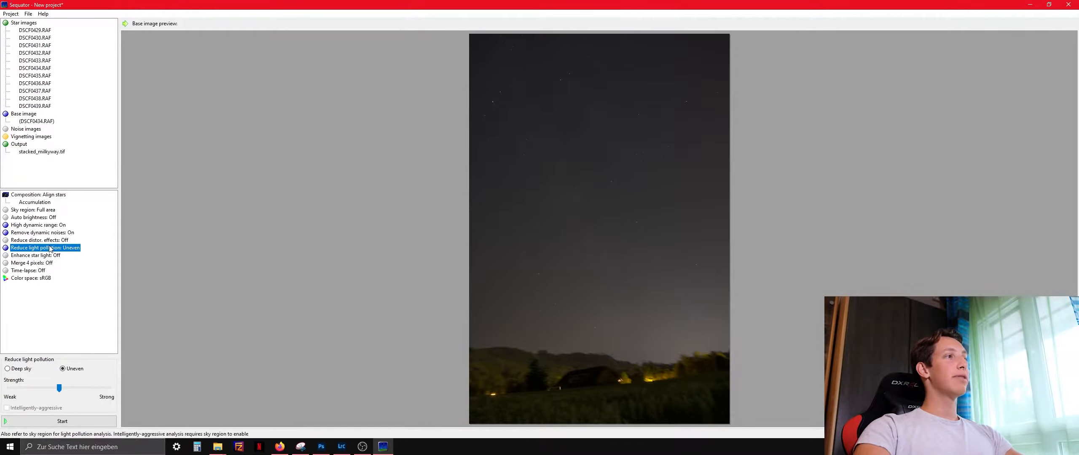
left_click_drag(59, 388, 16, 392)
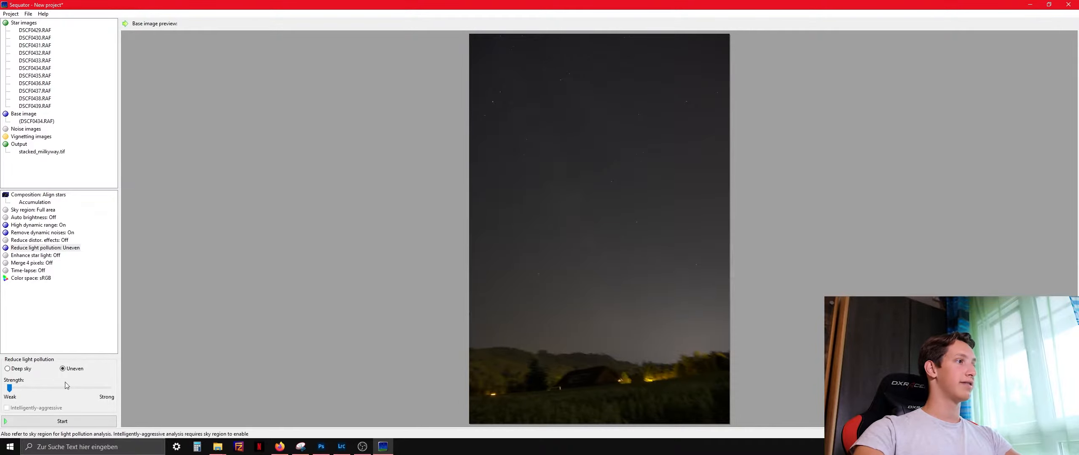
left_click(62, 421)
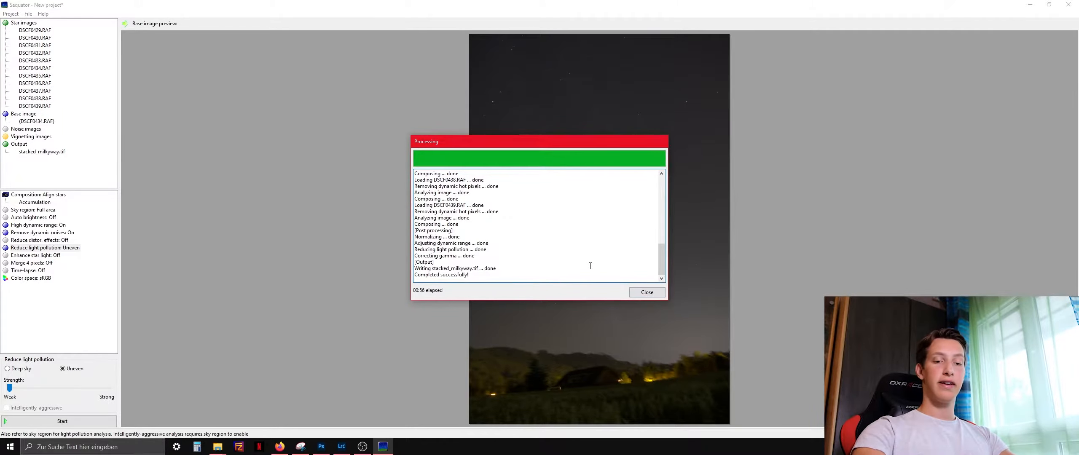
left_click(635, 294)
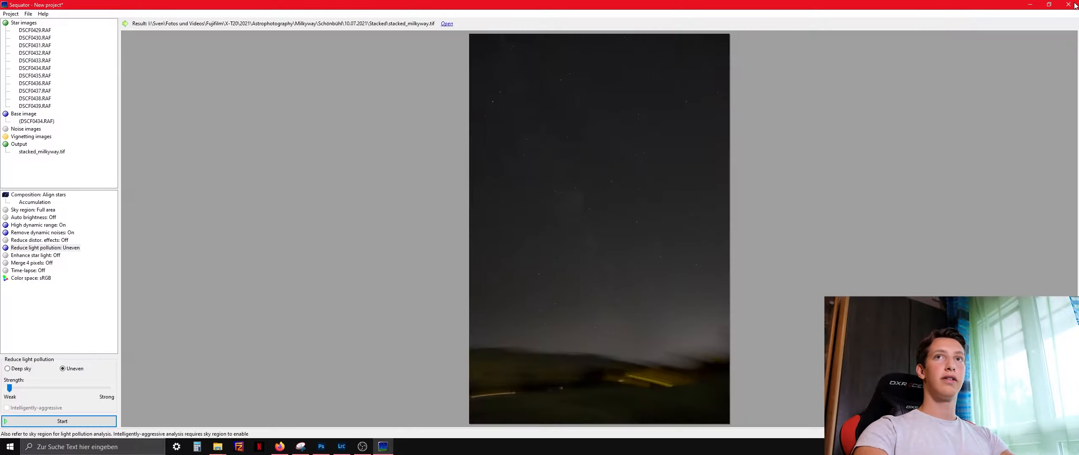
Step: Exit Sequator without saving the project and switch to Lightroom Classic
left_click(1068, 4)
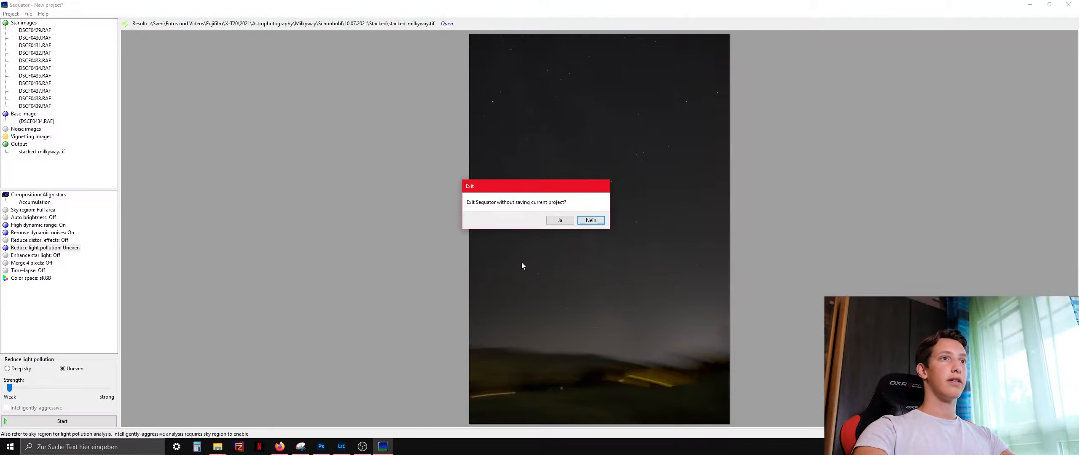
left_click(554, 219)
left_click(340, 447)
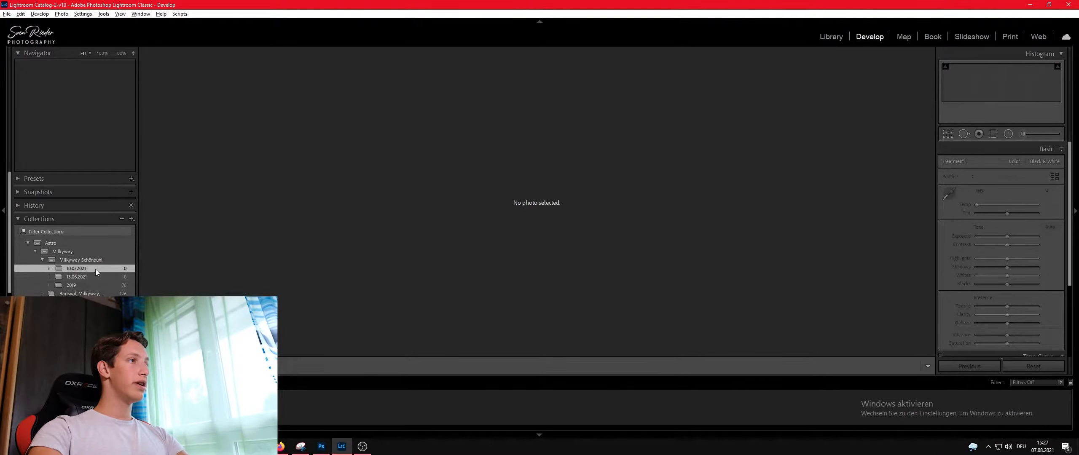
Step: Start a photo import from the Library with Add to Collection turned on and collapse the Kroatien collection set
left_click(831, 37)
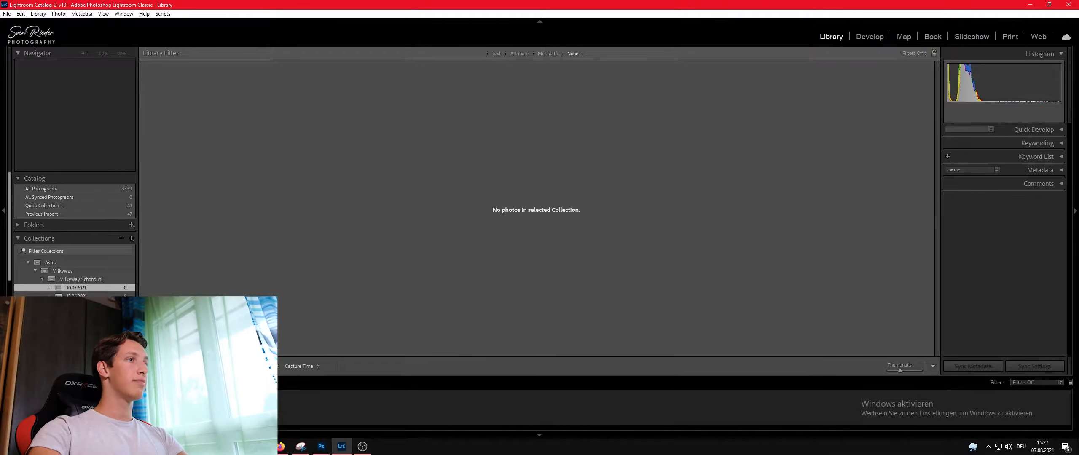
key("ctrl+shift+i")
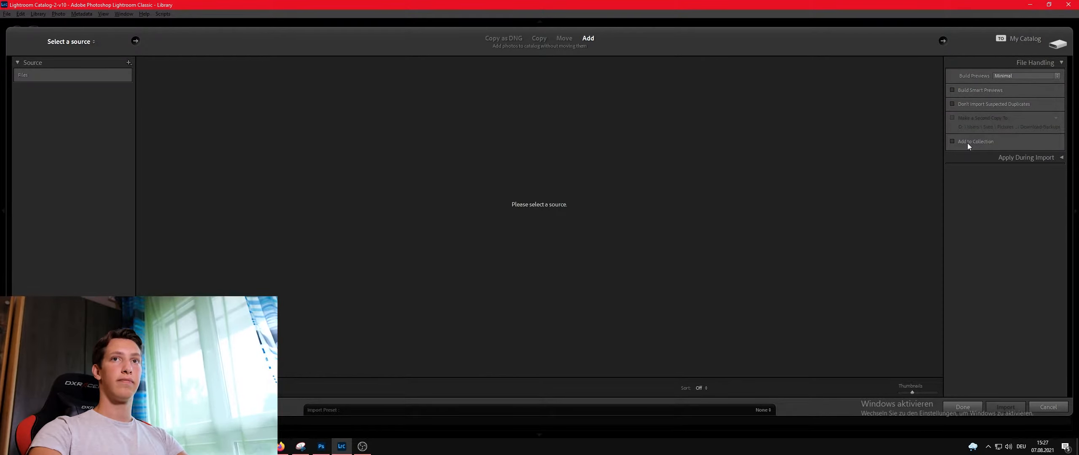
left_click(967, 142)
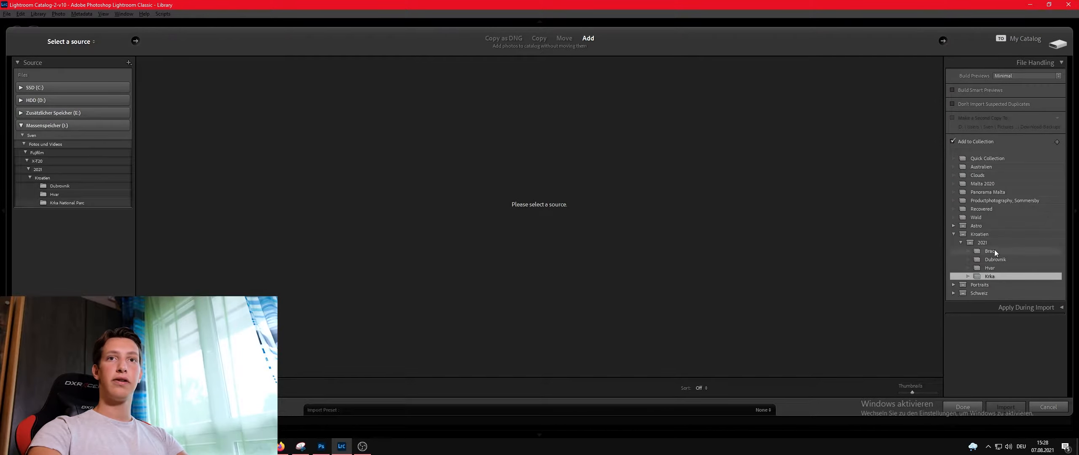
left_click(953, 234)
key("Escape")
Step: Develop stacked_milkyway.tif from the 10.07.2021 collection with exposure +0.56, highlights -74 and shadows -10
left_click(868, 37)
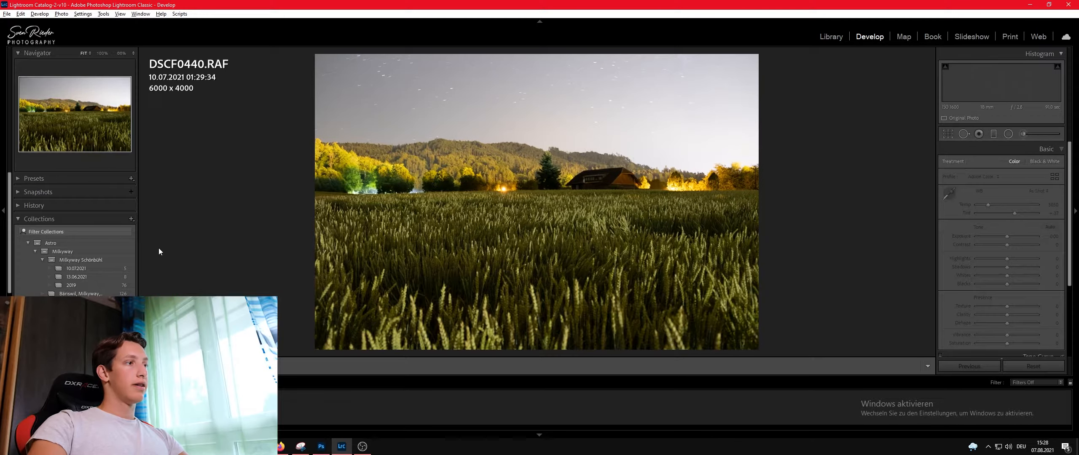
left_click(78, 268)
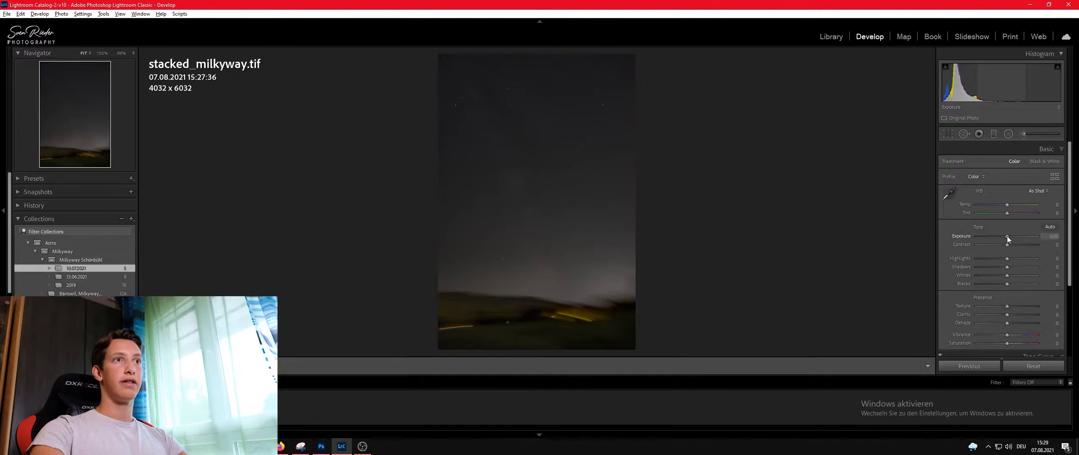
left_click_drag(1007, 236, 983, 264)
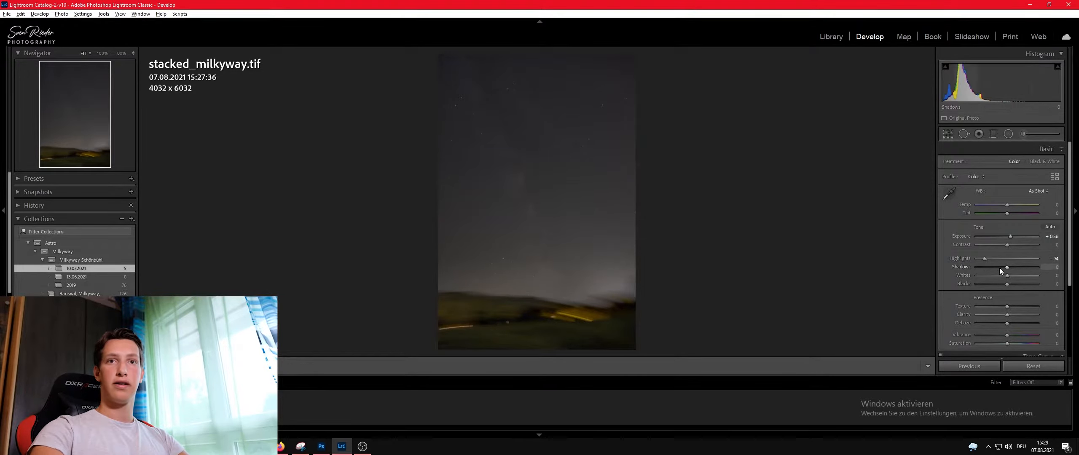
mouse_move(1010, 267)
left_mouse_down()
mouse_move(1033, 265)
mouse_move(988, 269)
mouse_move(1003, 270)
left_mouse_up()
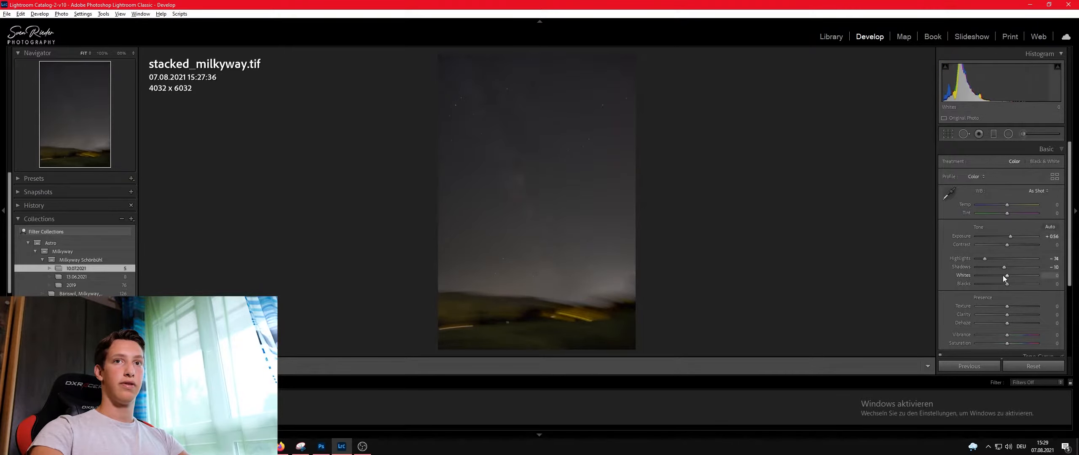
Step: Auto-adjust the whites and blacks of the stacked image, and fine-tune them to whites +60 and blacks +10
double_click(964, 275, "shift")
double_click(964, 283, "shift")
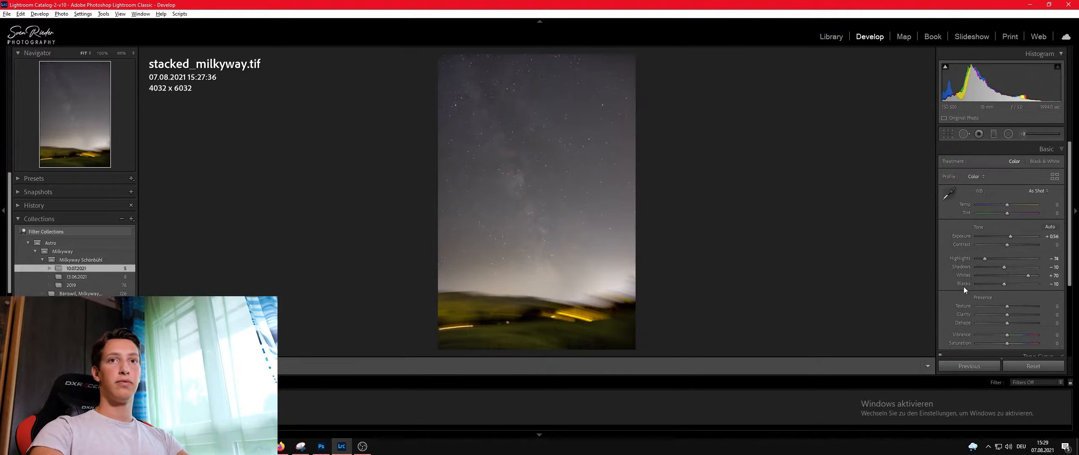
mouse_move(1030, 275)
left_mouse_down()
mouse_move(1003, 284)
mouse_move(1024, 278)
left_mouse_up()
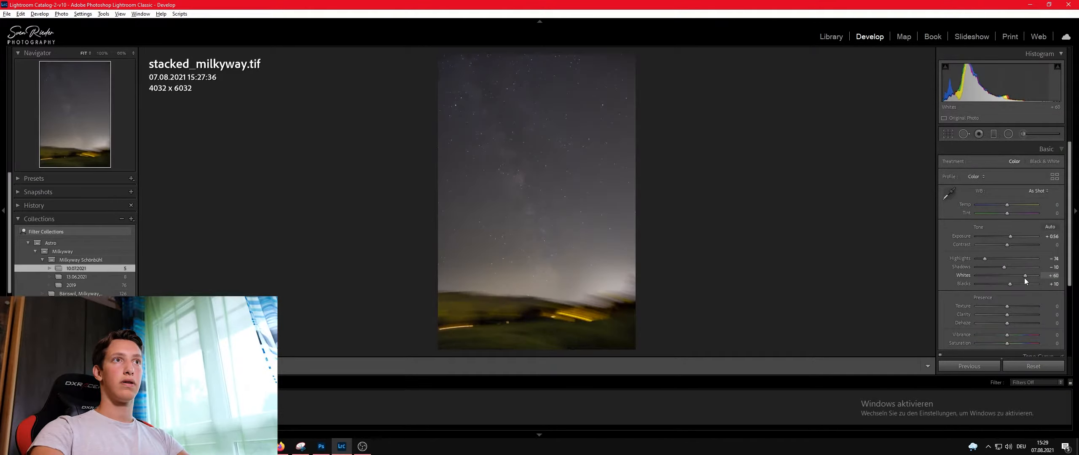
Step: Set the texture of the stacked Milky Way image to -10
left_click(500, 108)
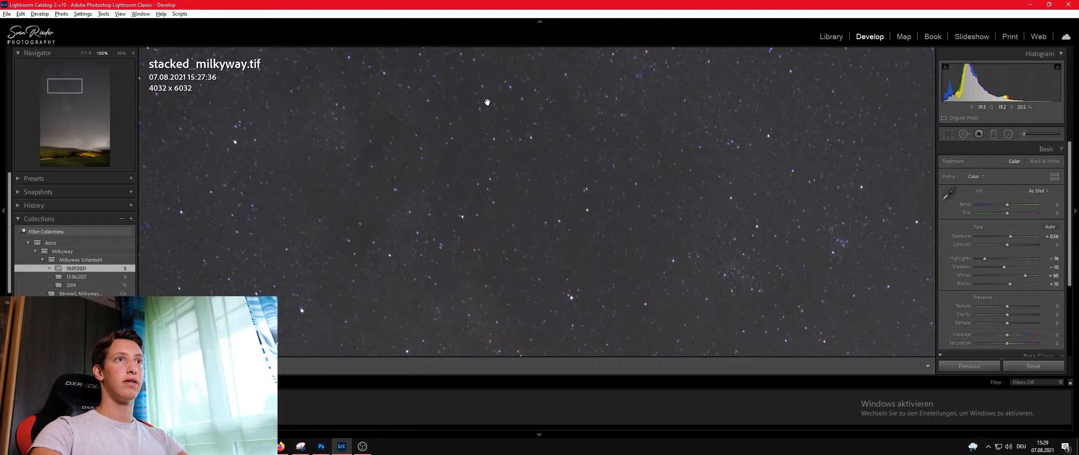
left_click_drag(366, 150, 403, 245)
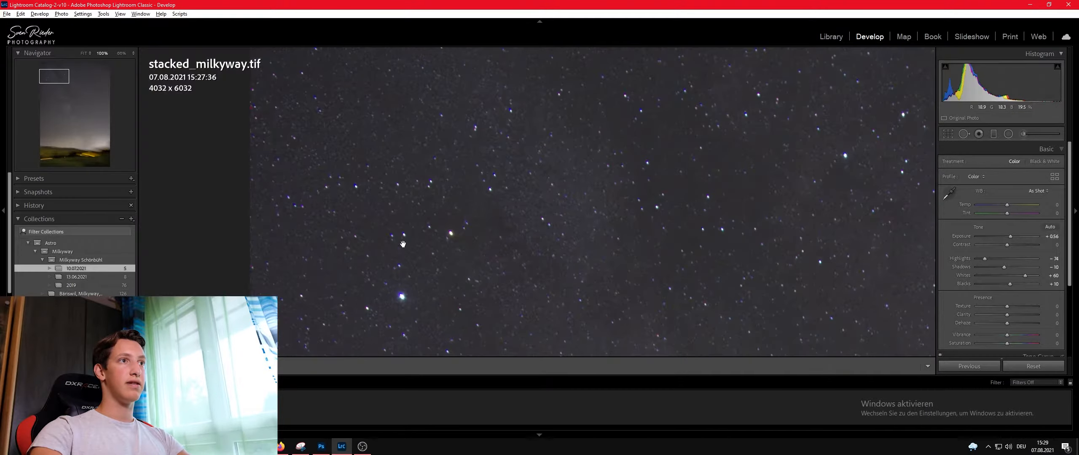
left_click_drag(875, 244, 483, 198)
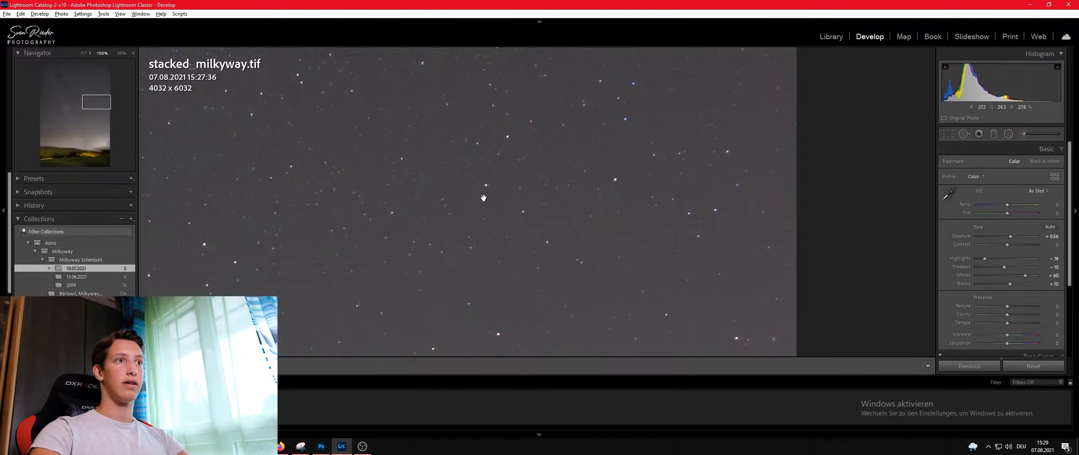
left_click(483, 197)
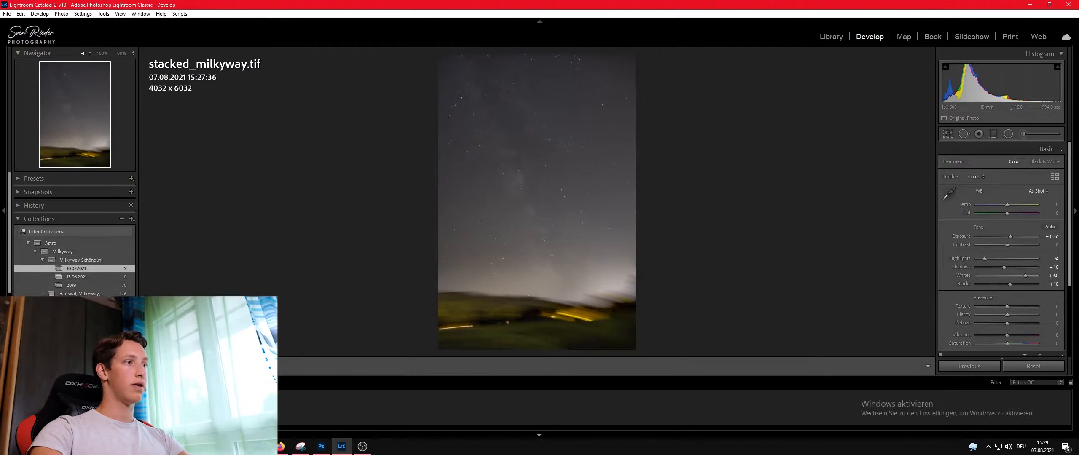
right_click(161, 152)
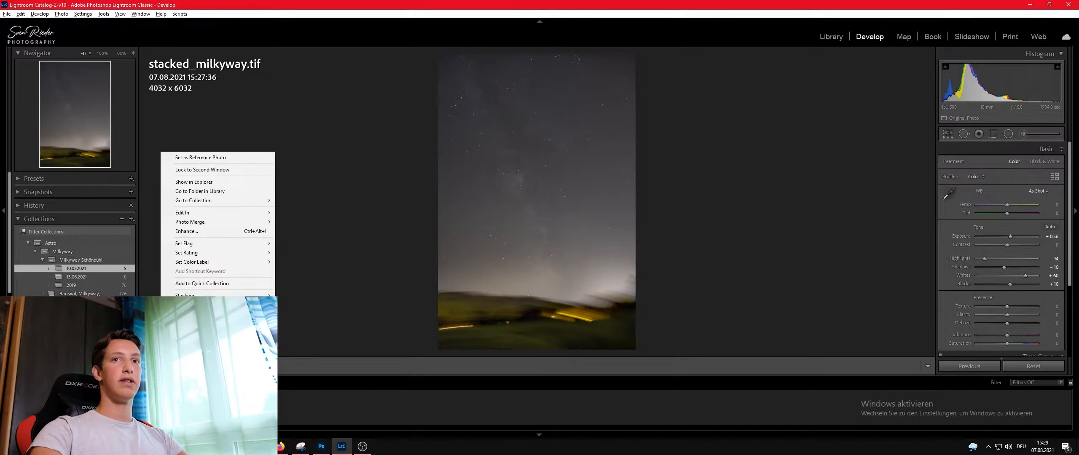
left_click(828, 265)
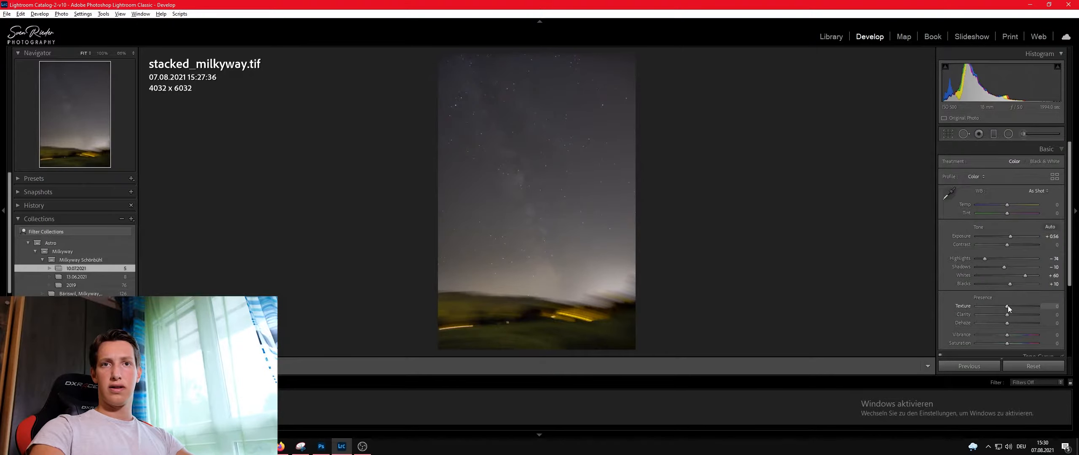
left_click_drag(1007, 306, 1005, 306)
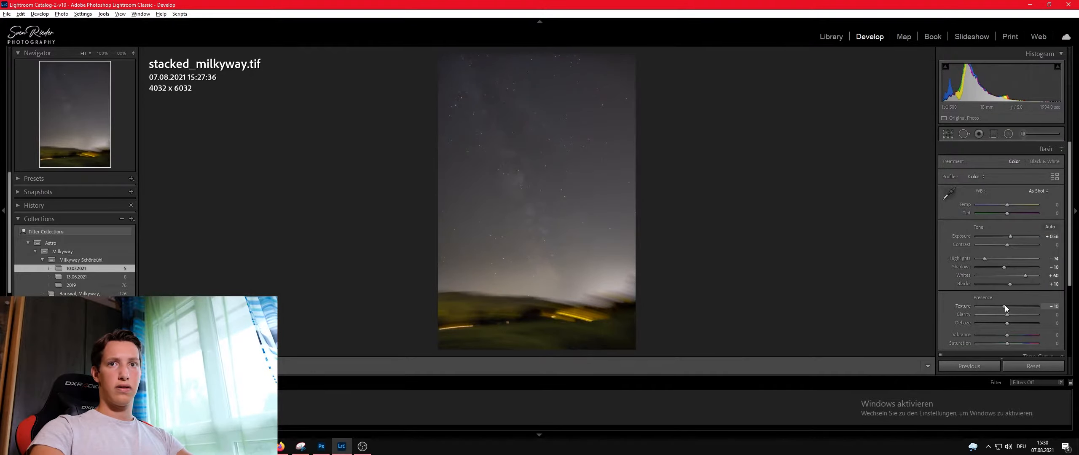
Step: Send stacked_milkyway.tif from Lightroom Classic to Adobe Photoshop 2021 for editing
right_click(163, 144)
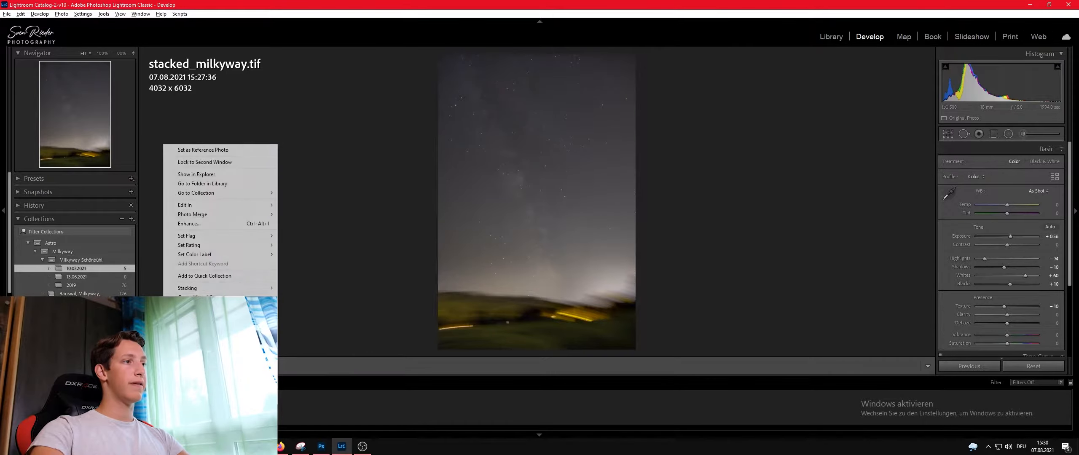
mouse_move(185, 205)
left_click(322, 204)
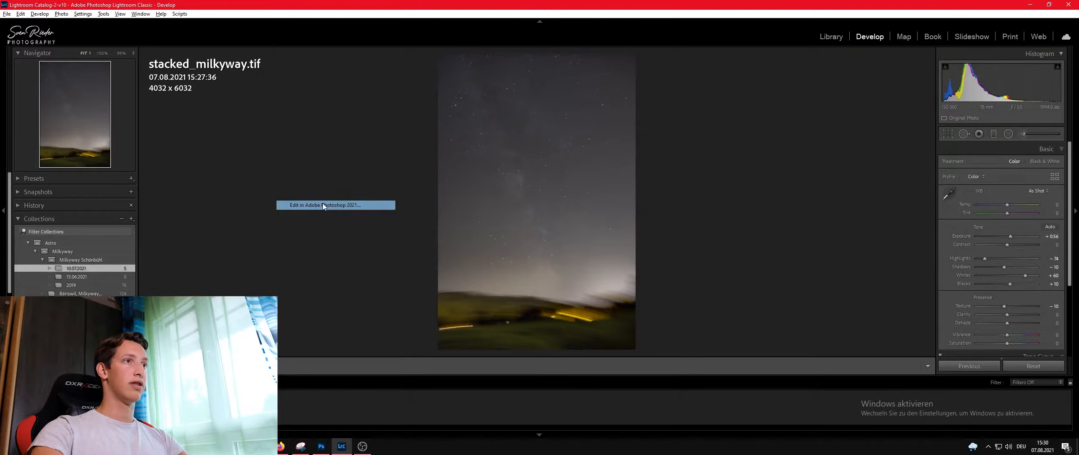
left_click(816, 415)
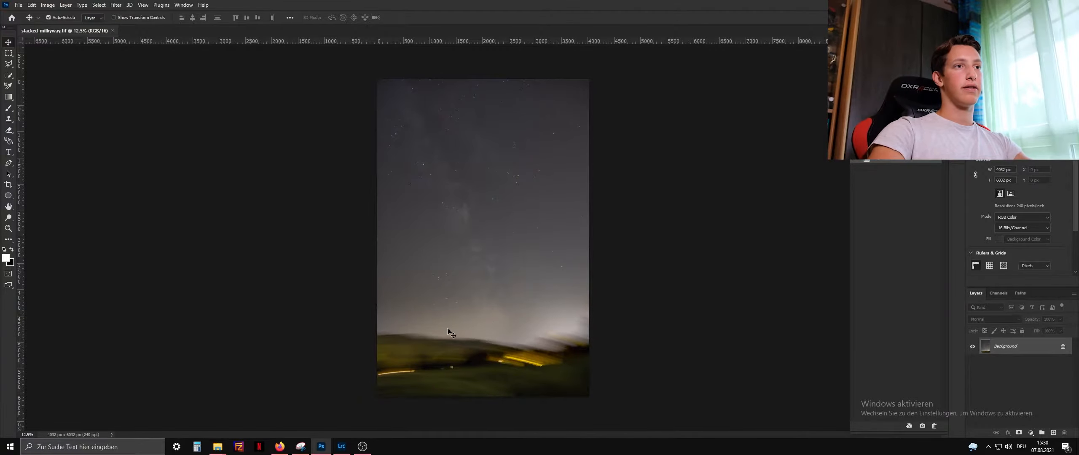
Step: Crop the image without a fixed ratio to its full width and about 4978 px height, removing the blurred foreground below the horizon
scroll(447, 331, "up", 5)
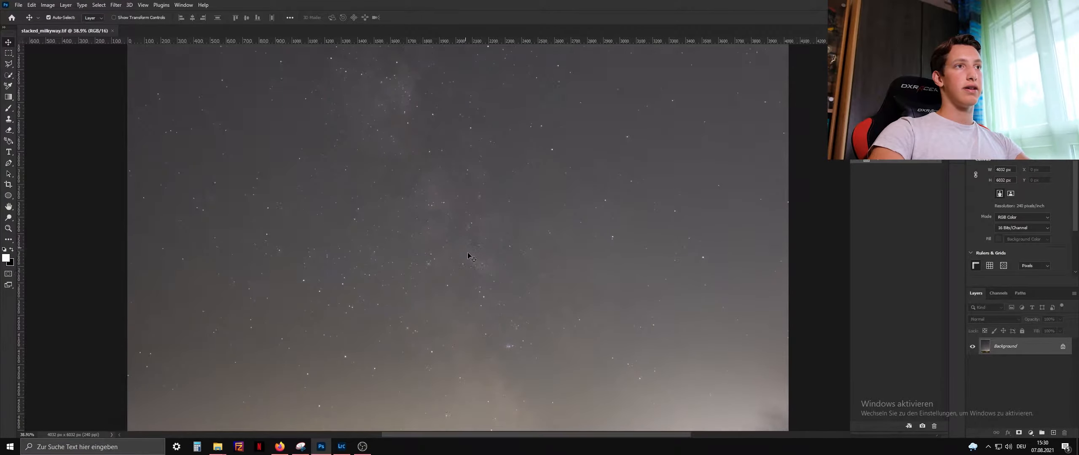
scroll(468, 254, "up", 5)
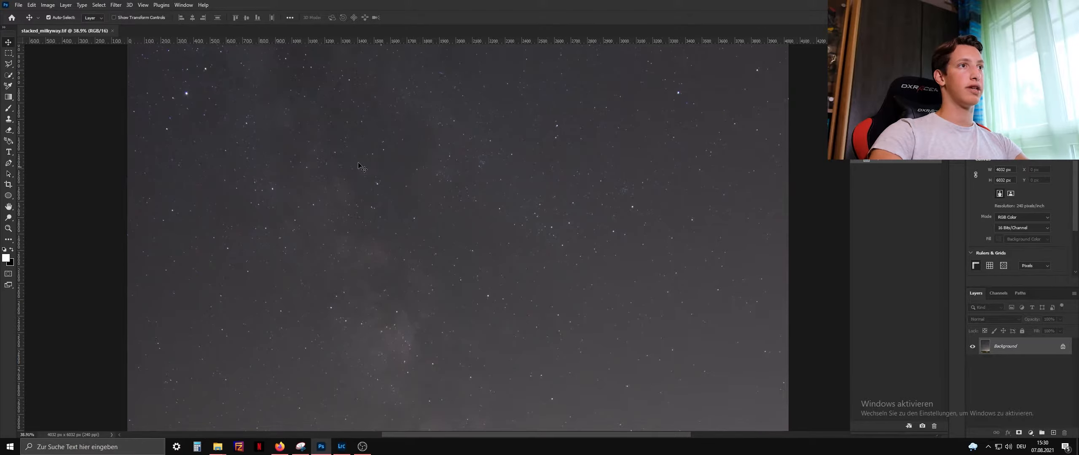
scroll(360, 167, "down", 10)
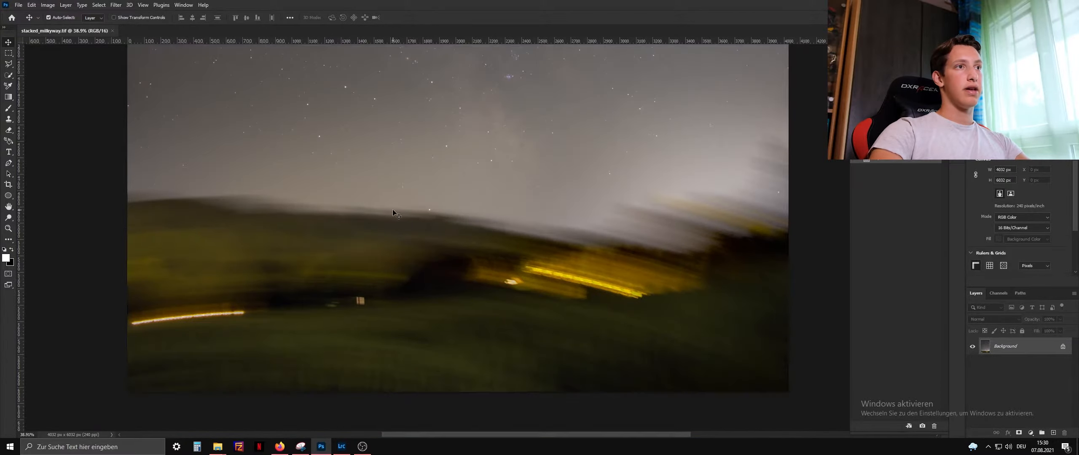
scroll(394, 268, "down", 4)
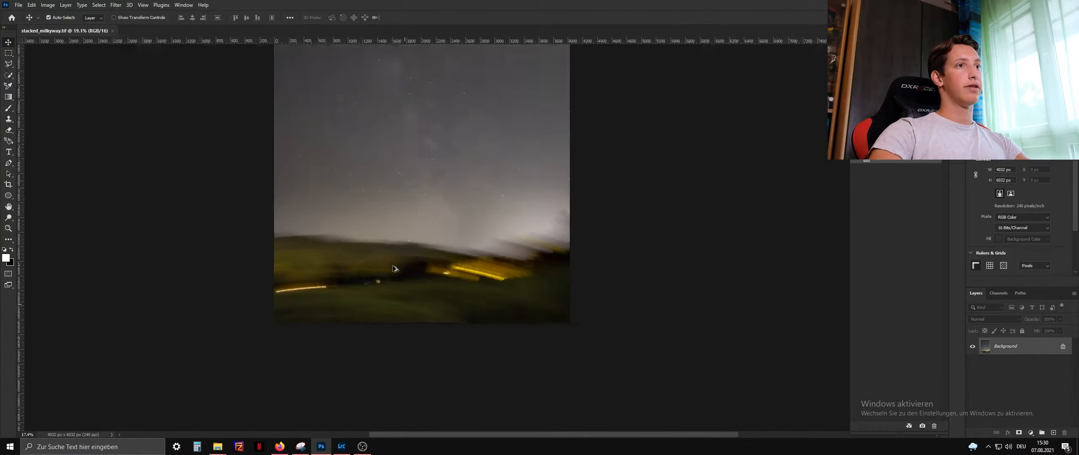
scroll(394, 269, "down", 3)
left_click(8, 184)
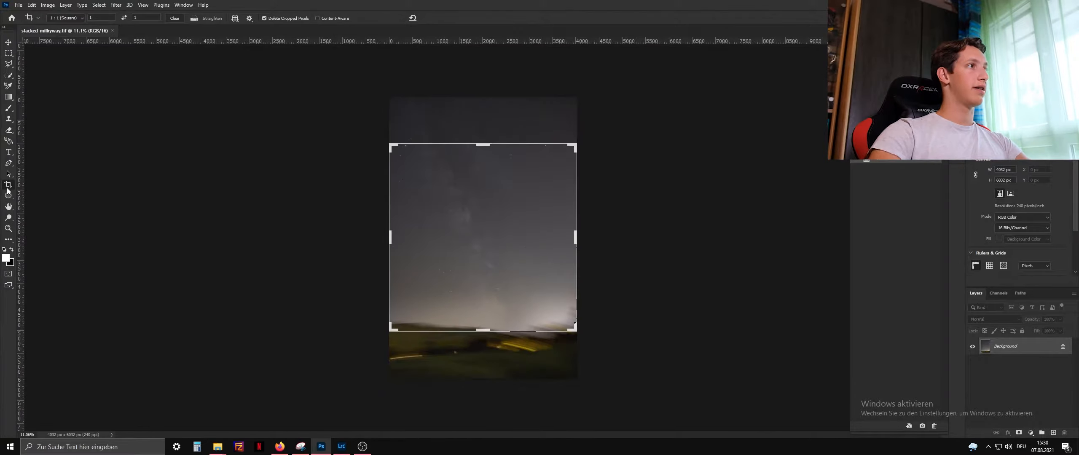
left_click(487, 177)
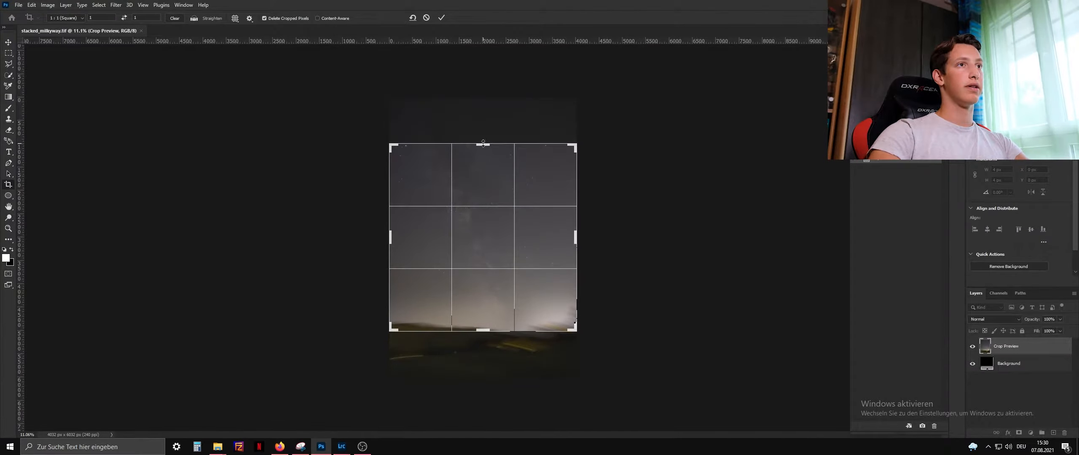
left_click_drag(483, 143, 484, 120)
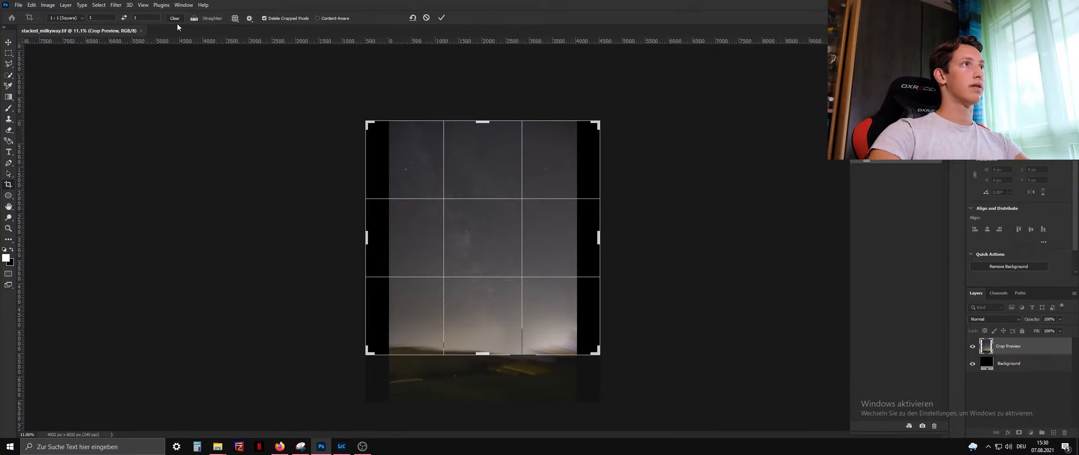
left_click(175, 19)
left_click_drag(367, 238, 378, 240)
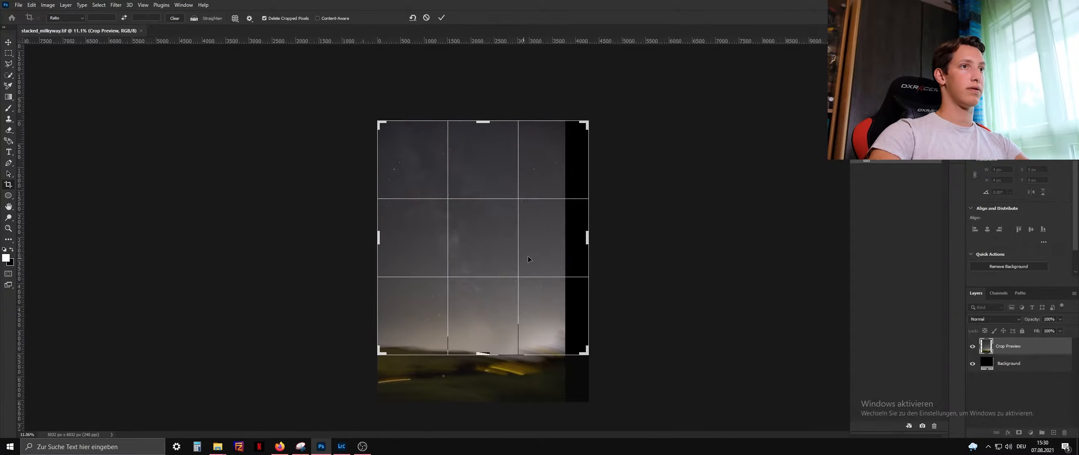
left_click_drag(587, 238, 565, 238)
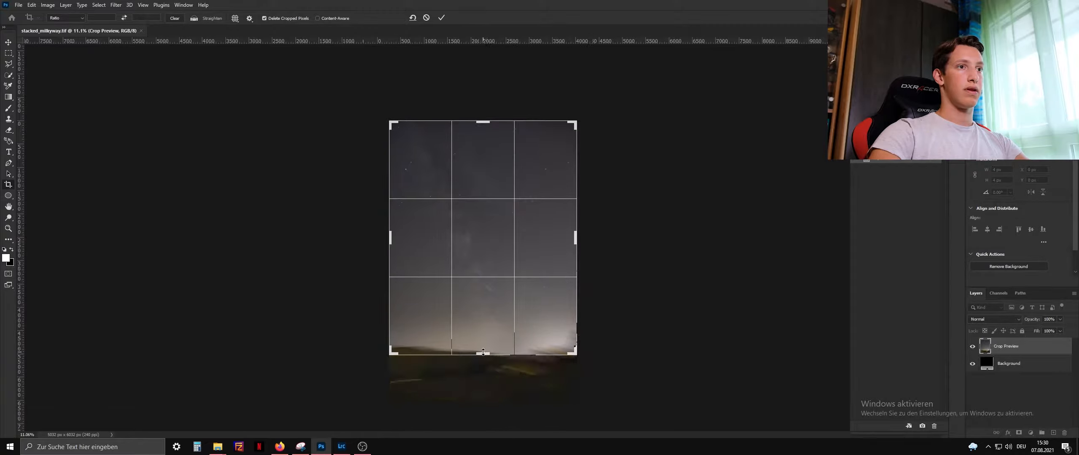
left_click_drag(483, 353, 485, 350)
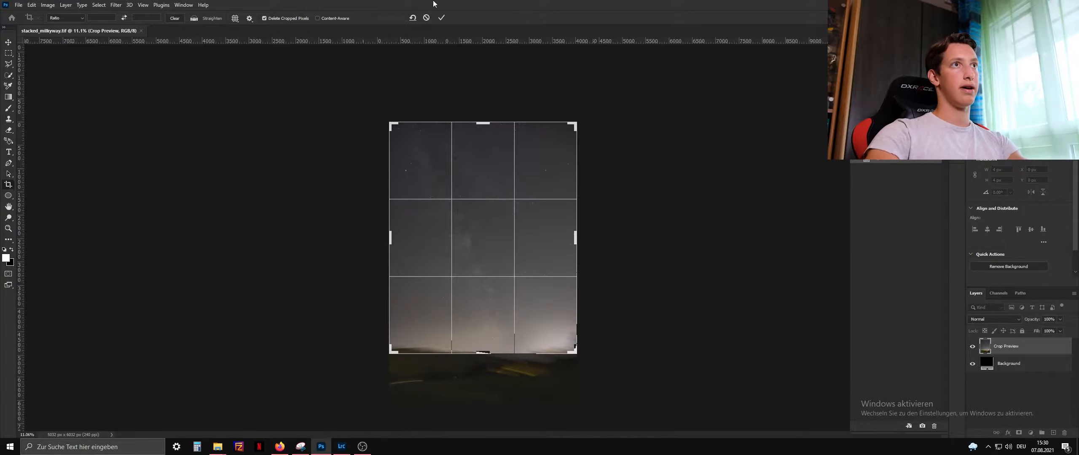
left_click(441, 18)
Step: Darken the cropped sky with a Levels adjustment, setting the RGB black input level to 20
scroll(452, 299, "up", 3)
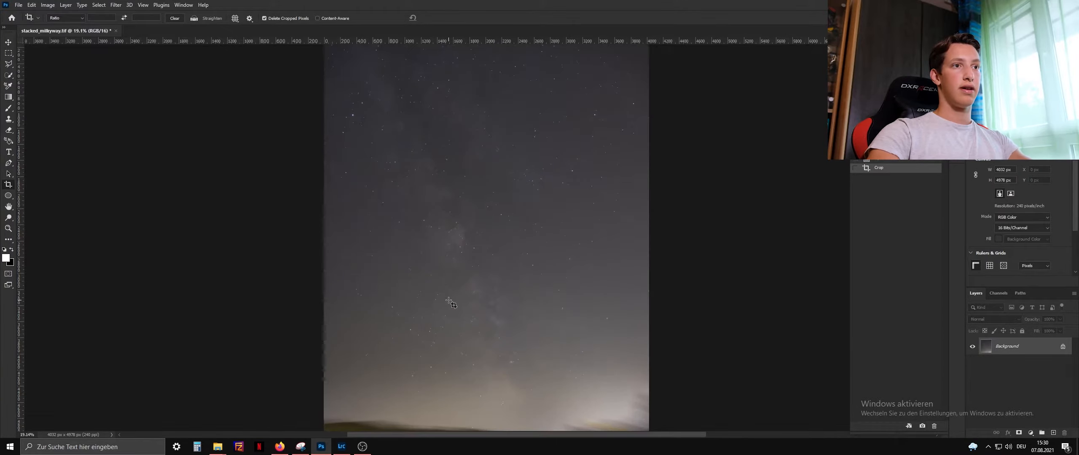
scroll(452, 299, "up", 1)
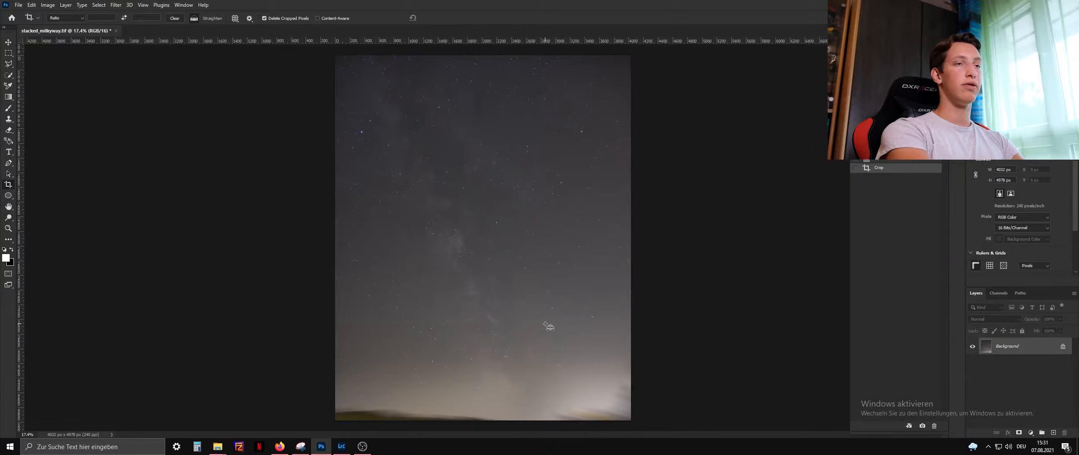
key("ctrl+l")
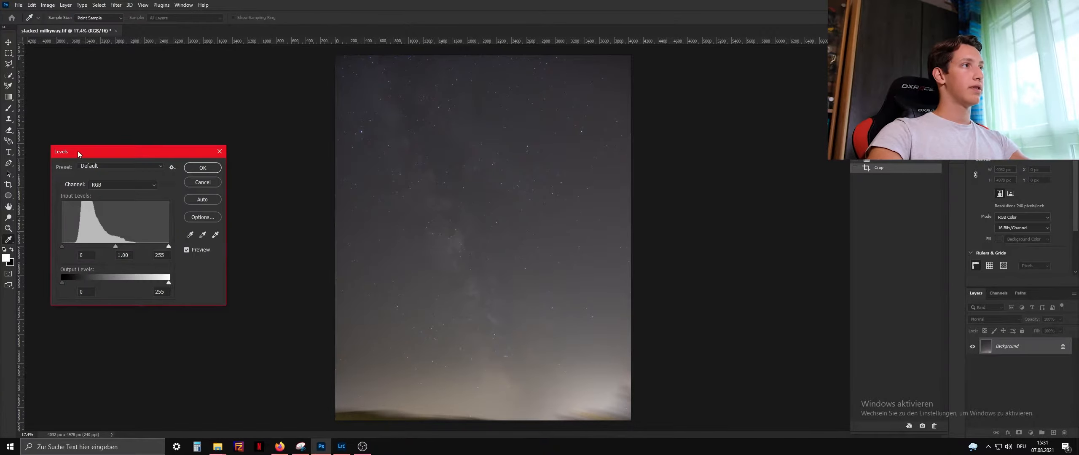
left_click_drag(79, 154, 161, 161)
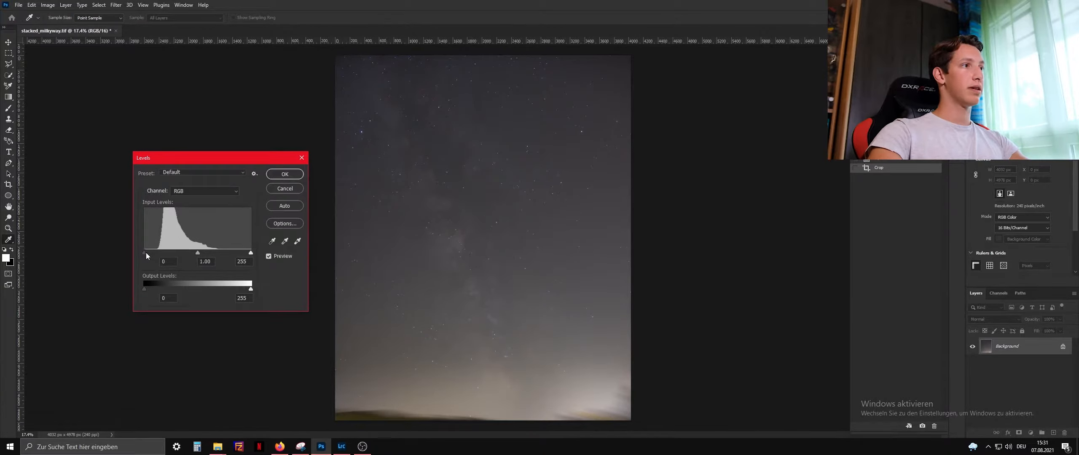
left_click_drag(144, 254, 147, 259)
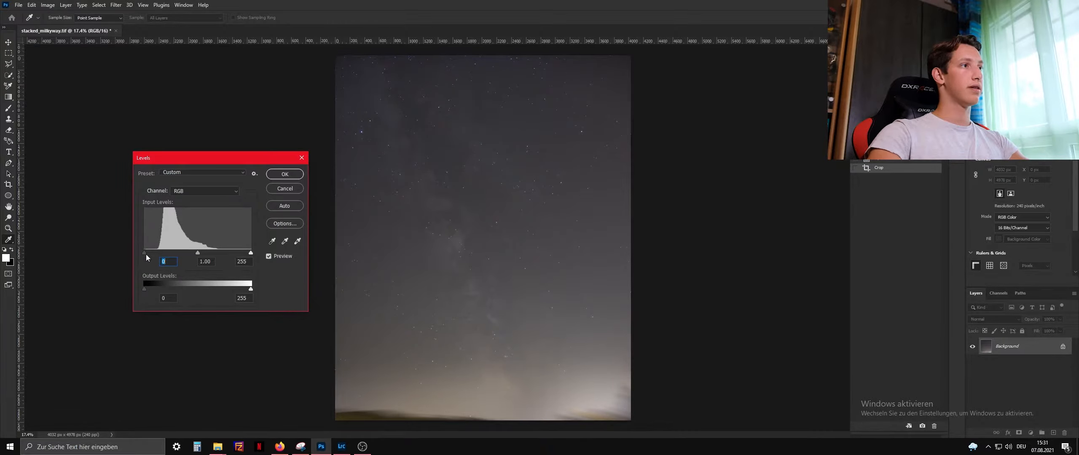
left_click_drag(145, 253, 153, 255)
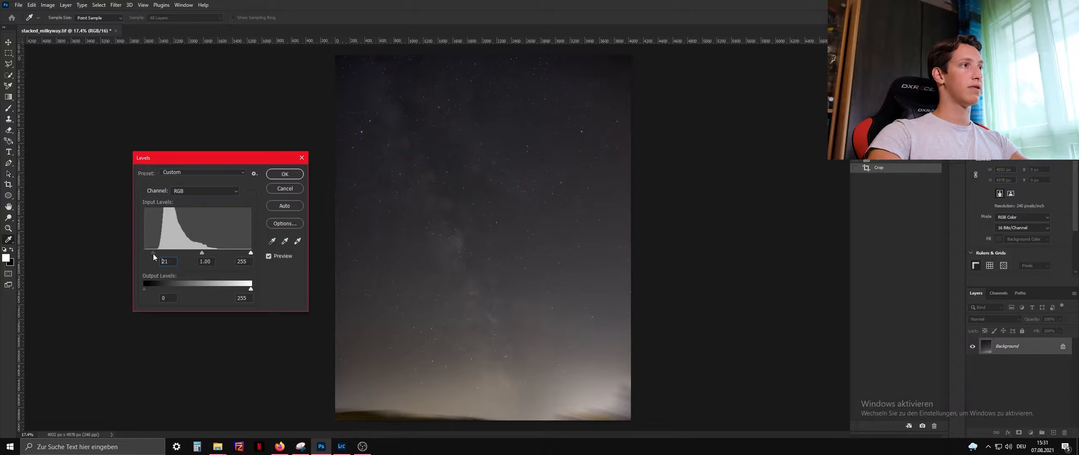
left_click(285, 173)
key("c")
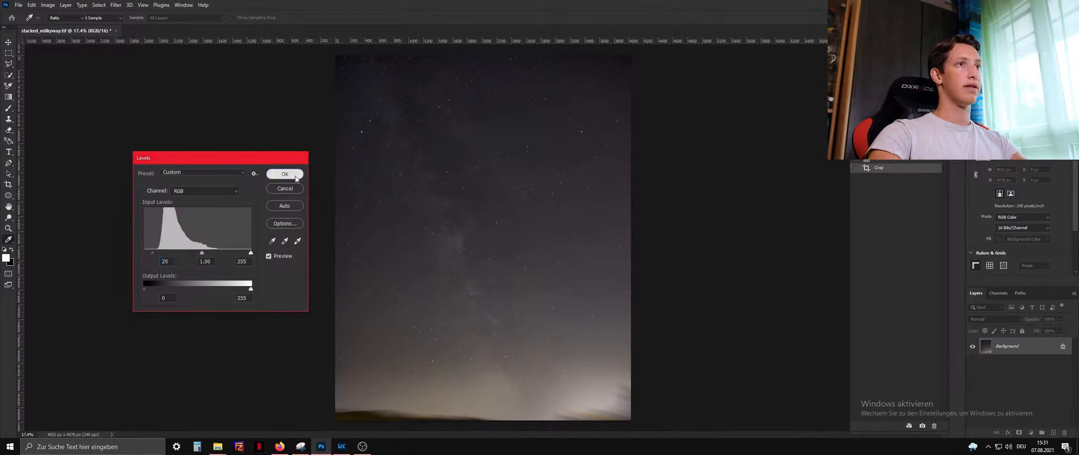
key("v")
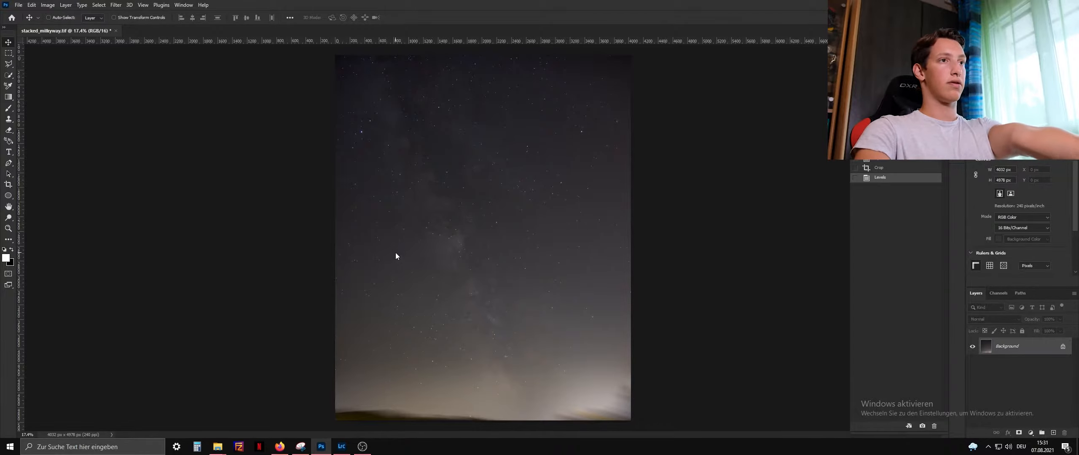
Step: Brighten the sky's midtones with a second Levels adjustment, raising the RGB gamma to about 1.36
key("ctrl+l")
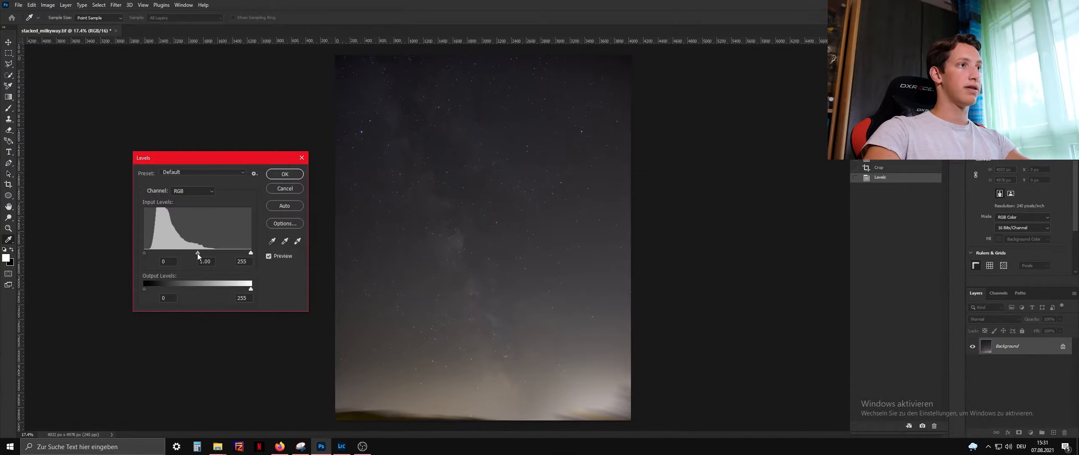
left_click_drag(197, 253, 182, 255)
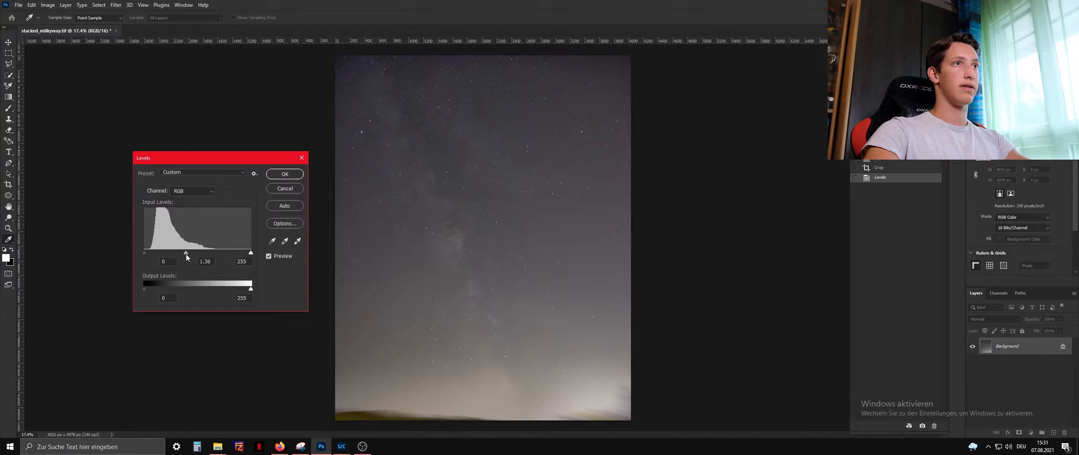
left_click(285, 174)
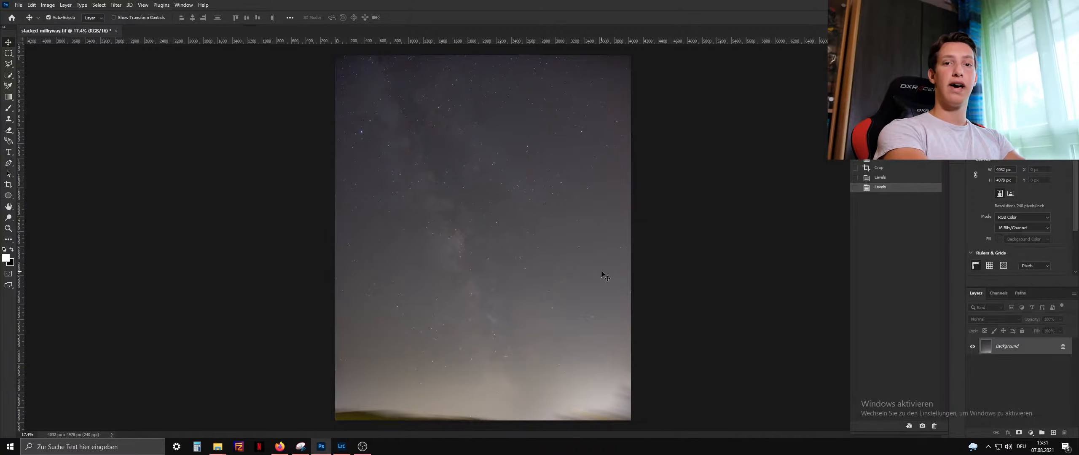
Step: Apply a Curves adjustment sampled on the image, lowering the horizon glow from input 166 to output 134 and setting the dark upper sky's input 48 to output 42
key("ctrl+m")
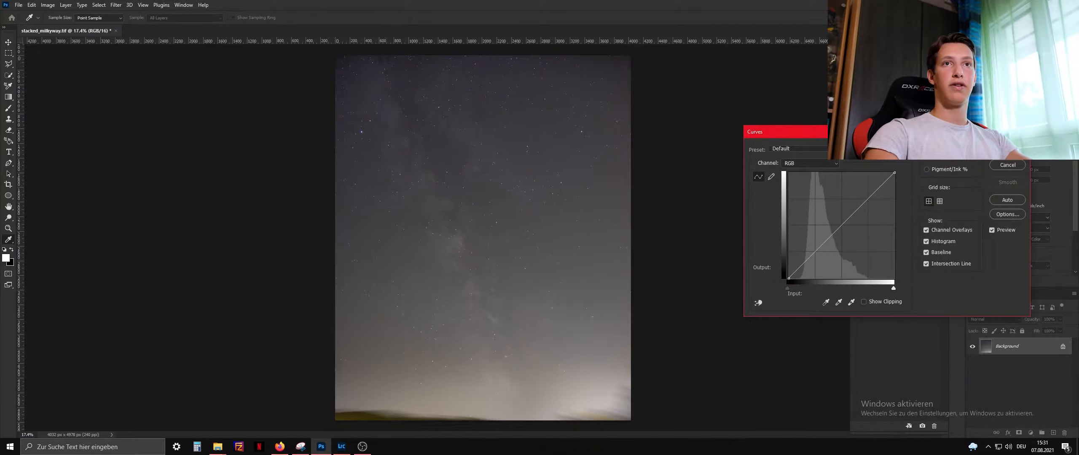
left_click_drag(875, 131, 166, 135)
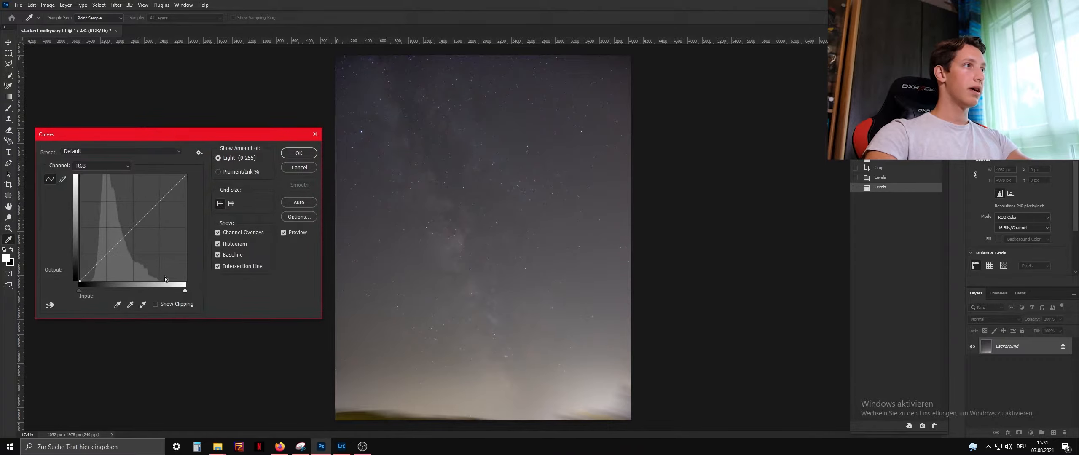
left_click(50, 306)
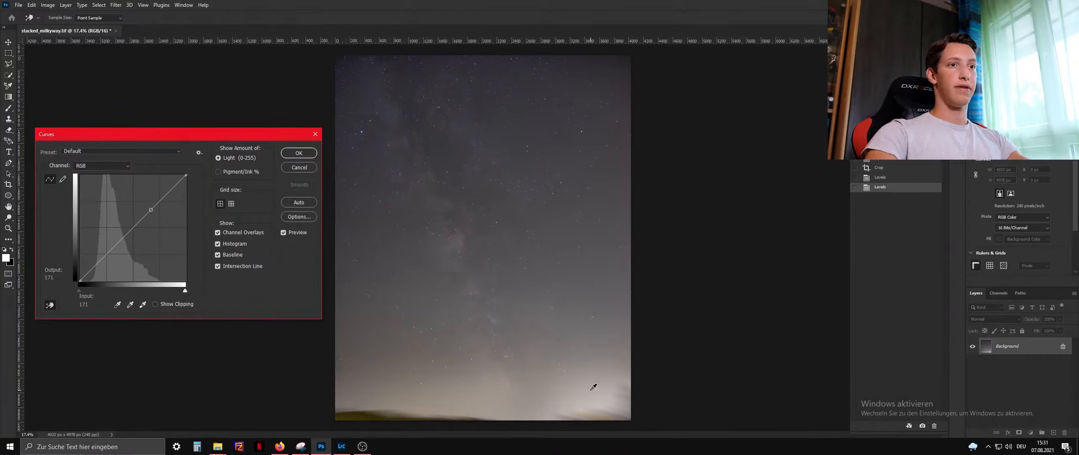
left_click_drag(591, 387, 589, 399)
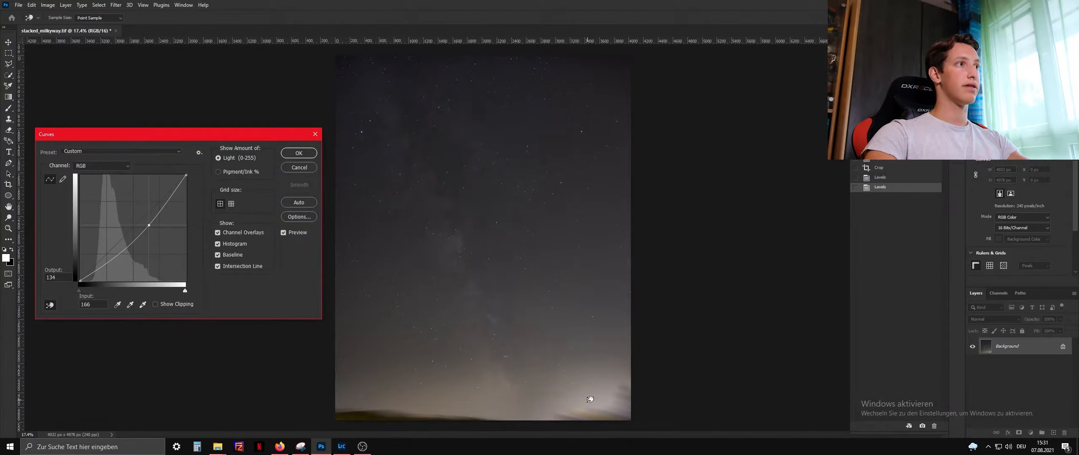
left_click(493, 70)
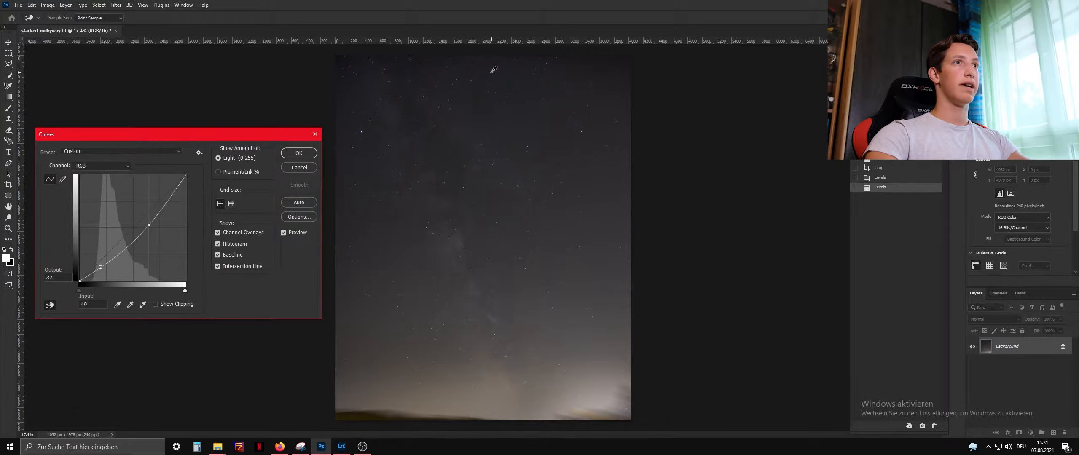
left_click_drag(493, 69, 487, 67)
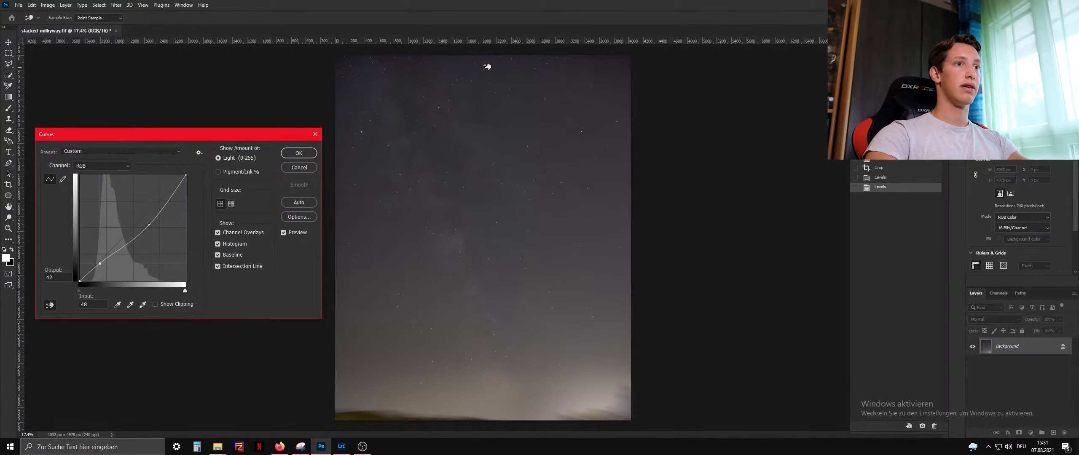
left_click(298, 153)
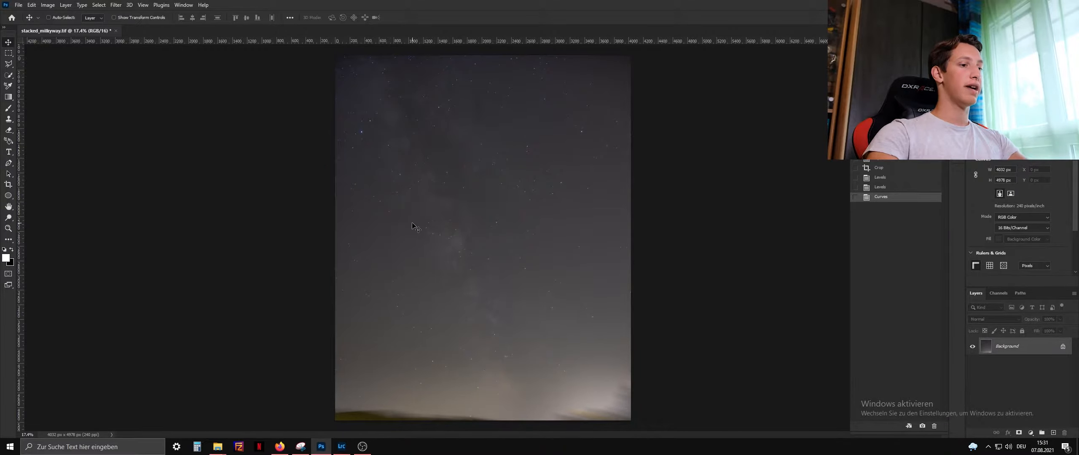
Step: Darken the image again with Levels, setting the RGB black input level to 17
key("ctrl+l")
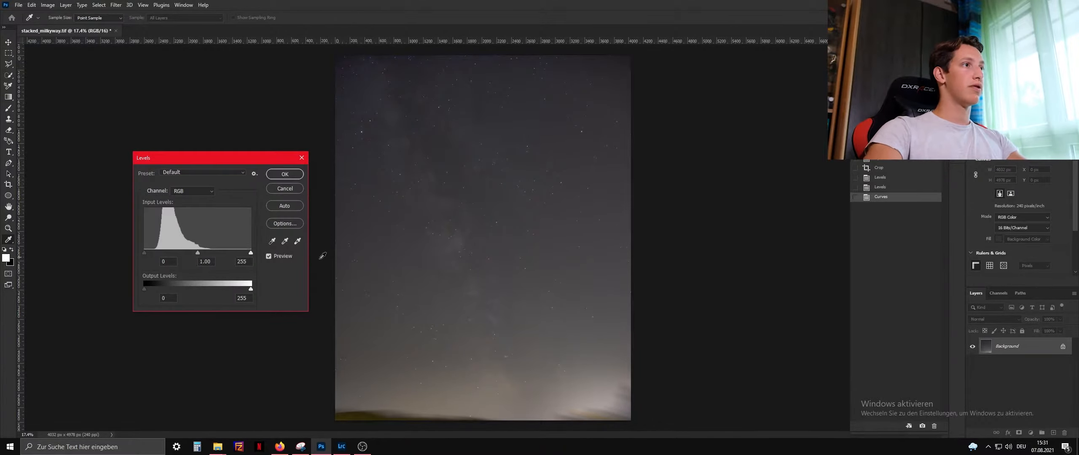
left_click_drag(144, 253, 151, 253)
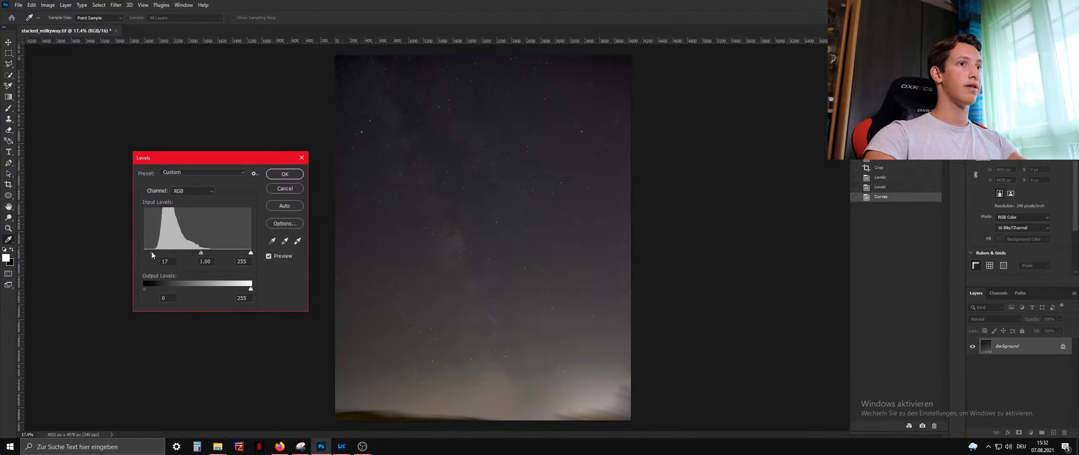
left_click(282, 175)
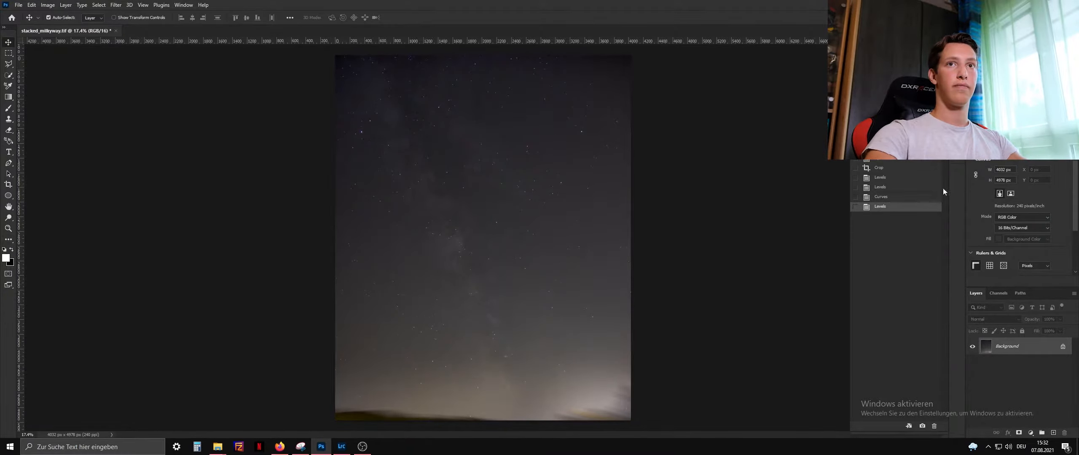
Step: Compare the image's state after the crop with the latest Levels state, and close the history
left_click(885, 169)
left_click(885, 167)
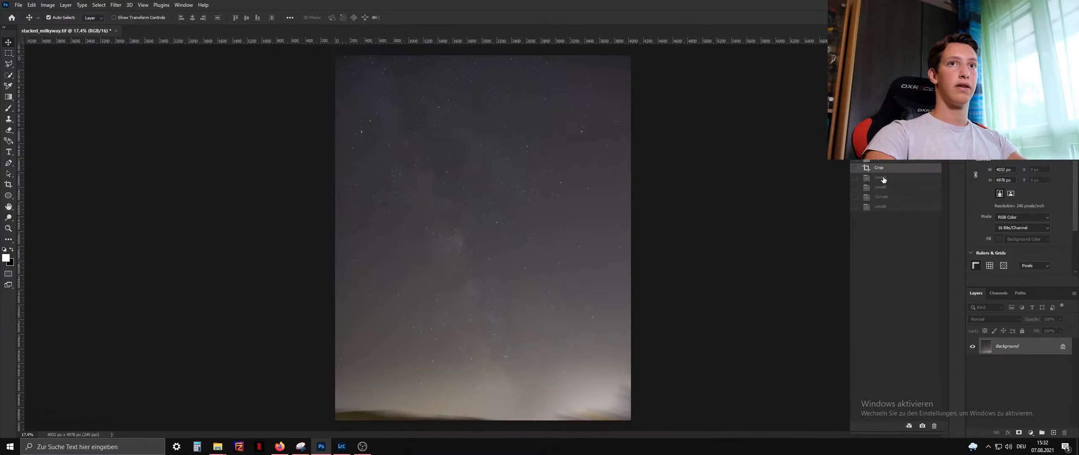
left_click(882, 206)
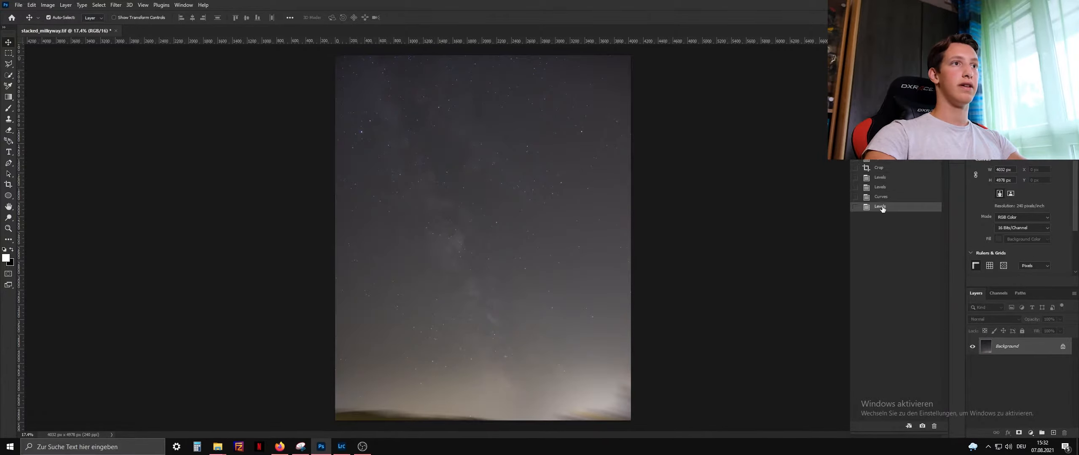
left_click(980, 167)
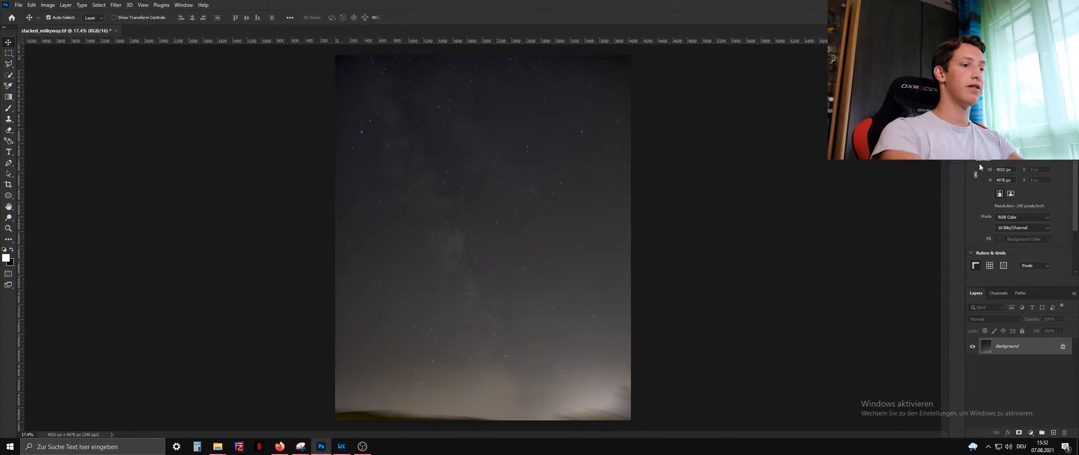
Step: Brighten the sky with Curves, raising the midtones sampled above the horizon and setting the upper sky's point to input 30, output 37
key("ctrl+m")
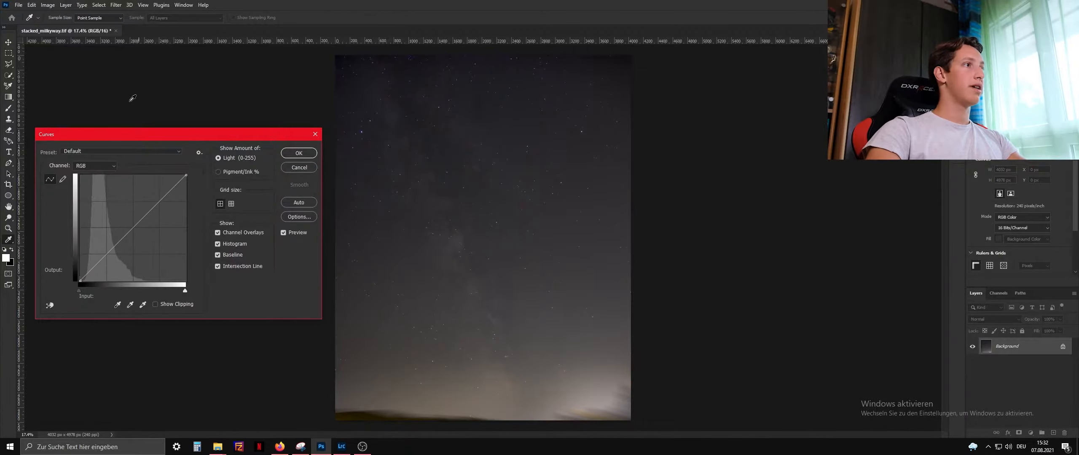
left_click(50, 305)
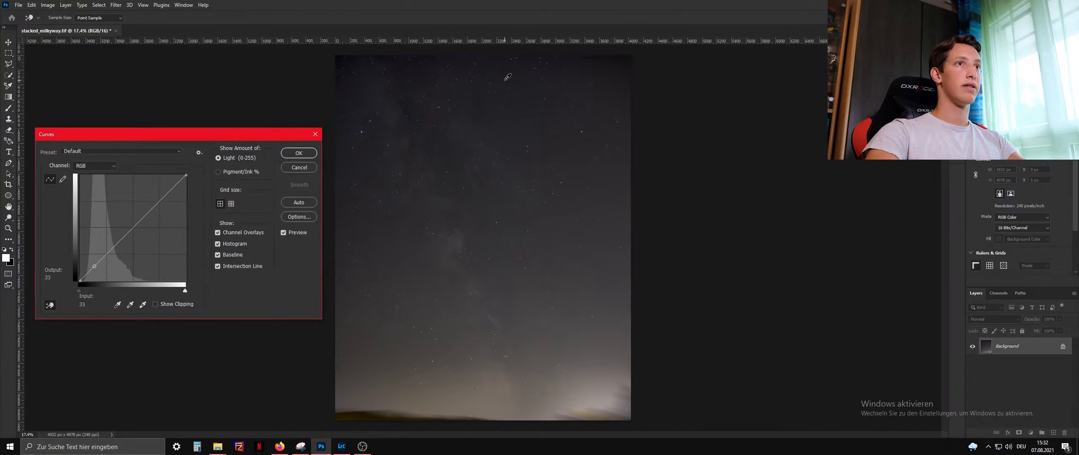
left_click_drag(503, 80, 501, 76)
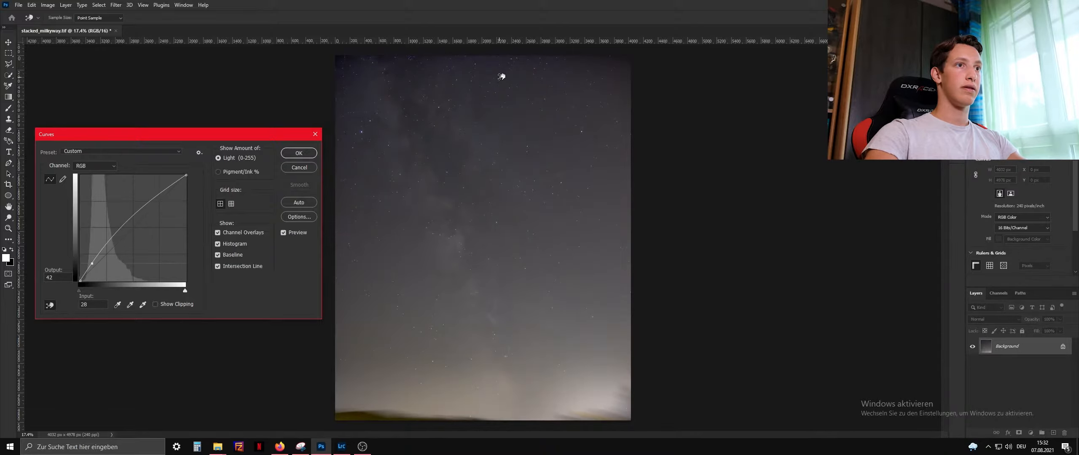
mouse_move(561, 357)
left_mouse_down()
mouse_move(558, 366)
mouse_move(560, 350)
left_mouse_up()
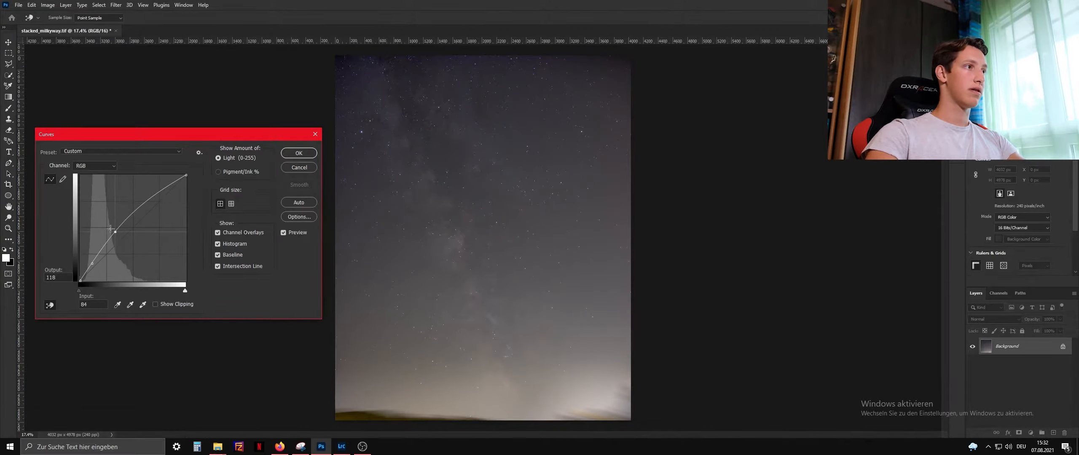
left_click_drag(114, 233, 115, 233)
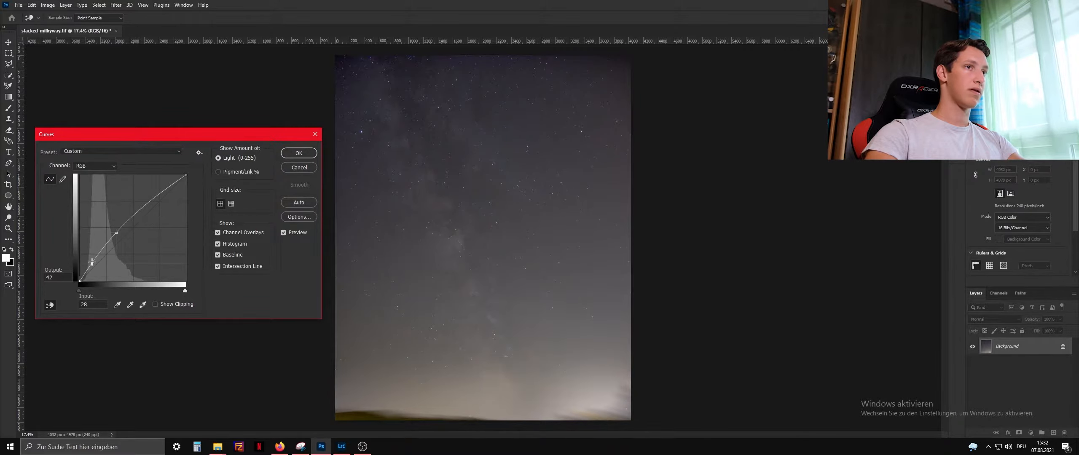
left_click_drag(92, 262, 93, 264)
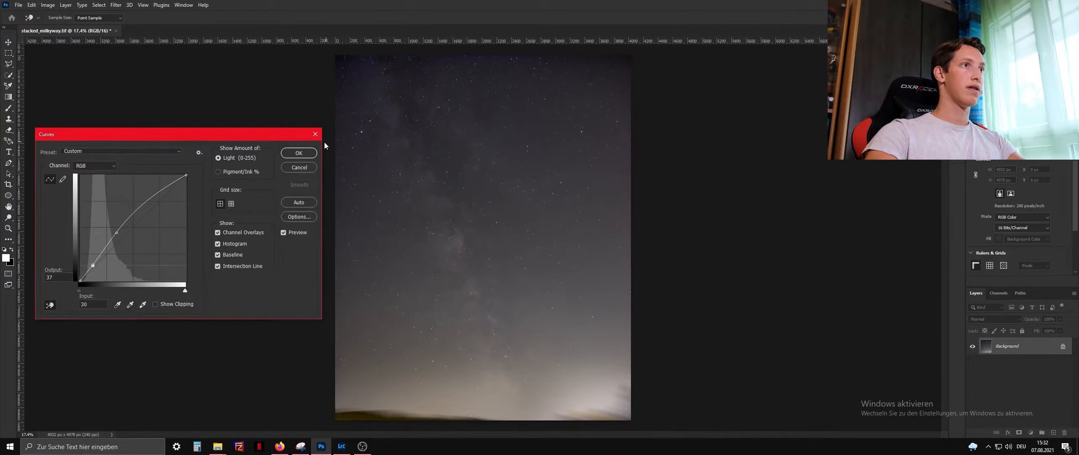
left_click(299, 153)
Step: Duplicate the Background layer after checking the stars up close
scroll(540, 364, "up", 3)
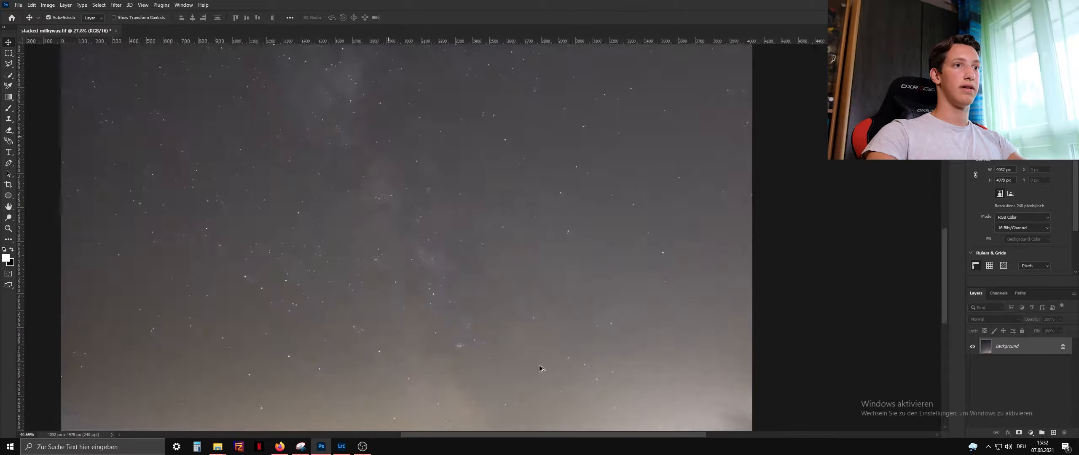
scroll(716, 321, "down", 3)
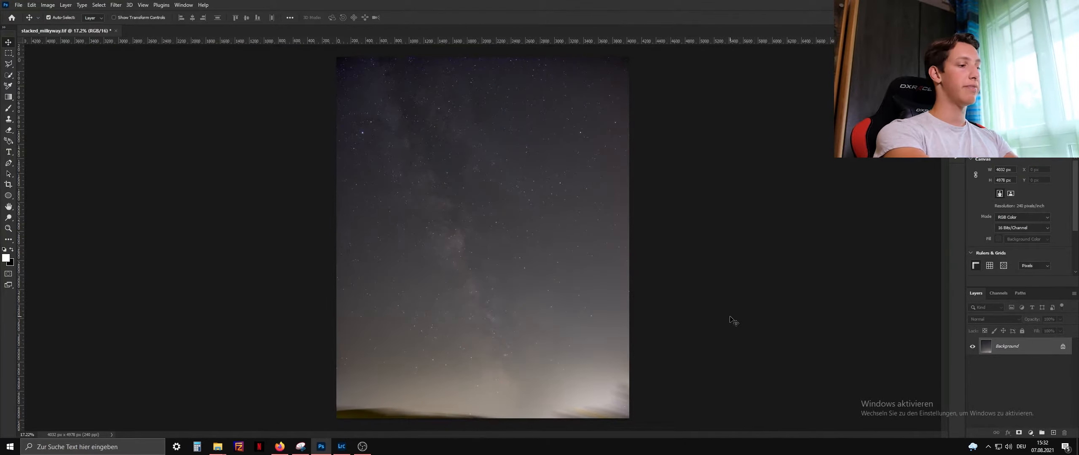
key("ctrl+j")
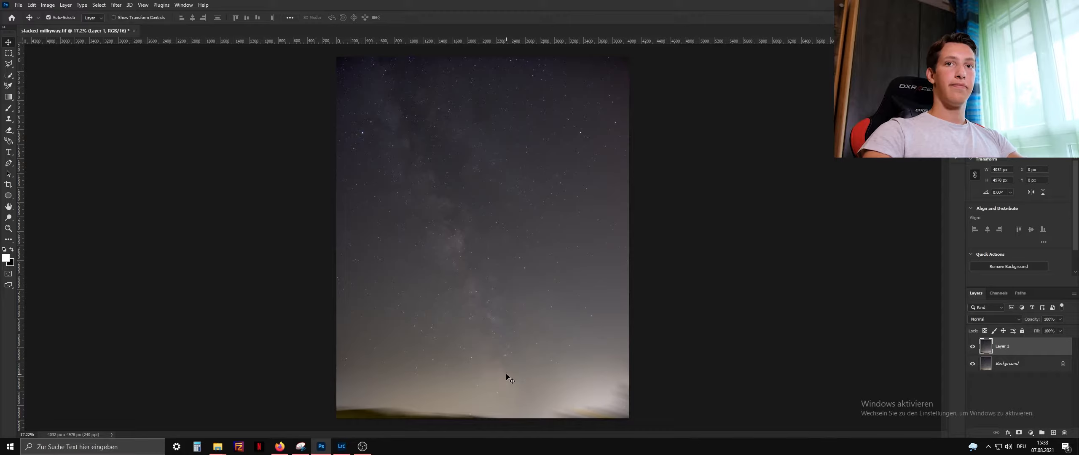
Step: Blur the stars out of Layer 1 with the Dust & Scratches filter at a radius of 500 pixels
left_click(115, 5)
mouse_move(160, 137)
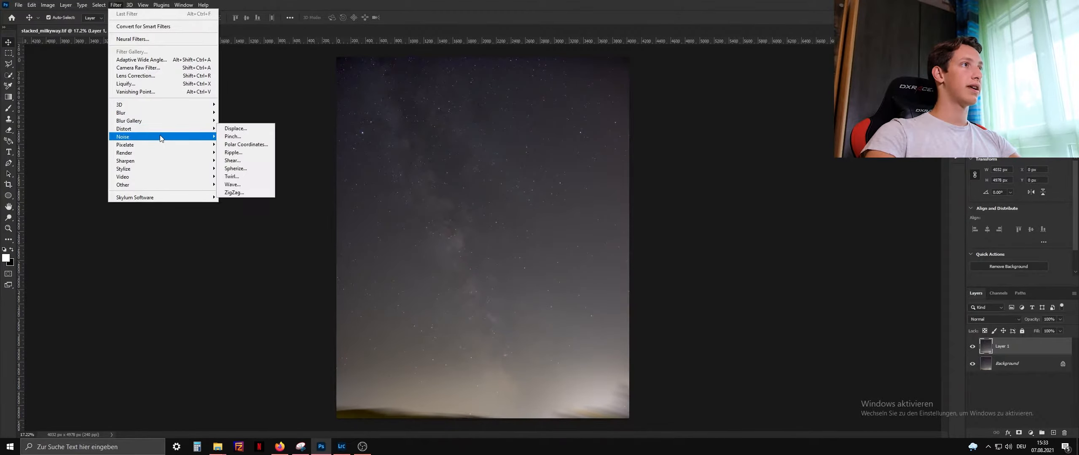
left_click(261, 153)
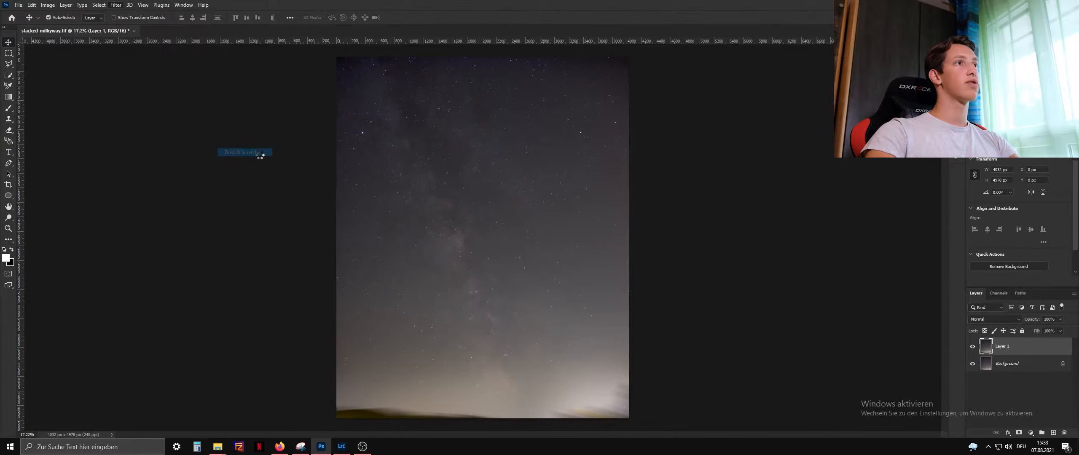
left_click_drag(548, 86, 749, 113)
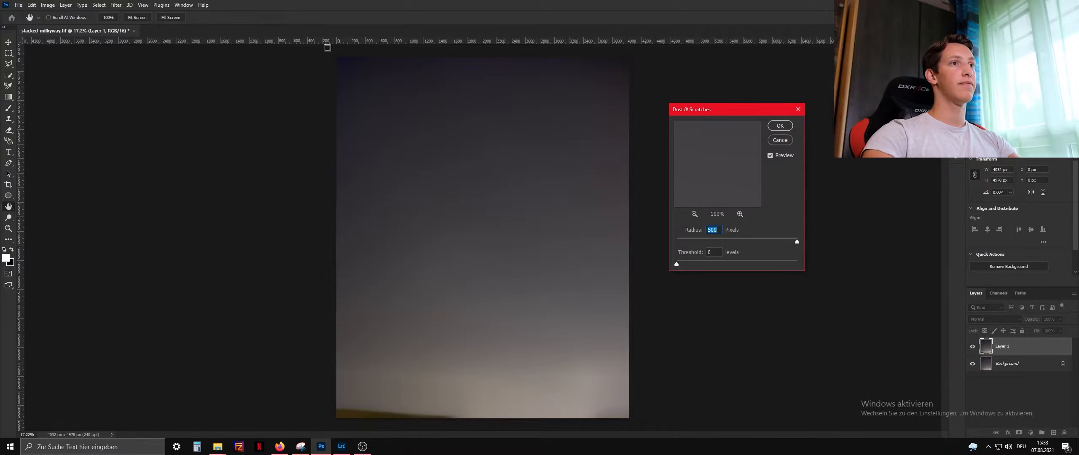
left_click(779, 127)
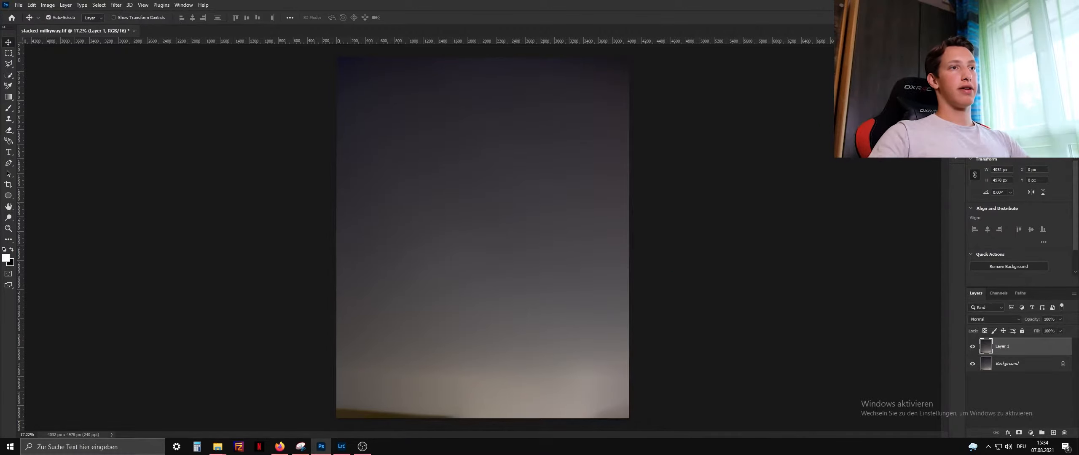
scroll(544, 281, "up", 4)
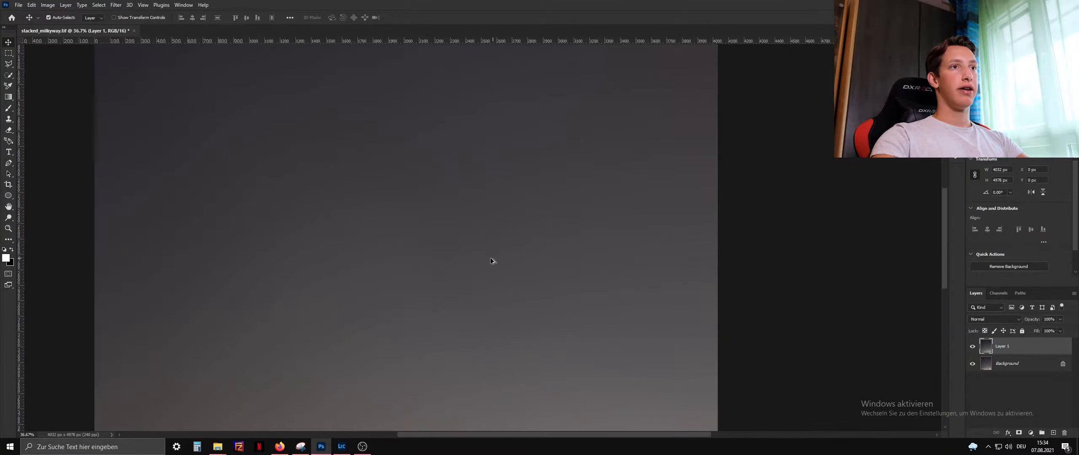
scroll(430, 244, "down", 4)
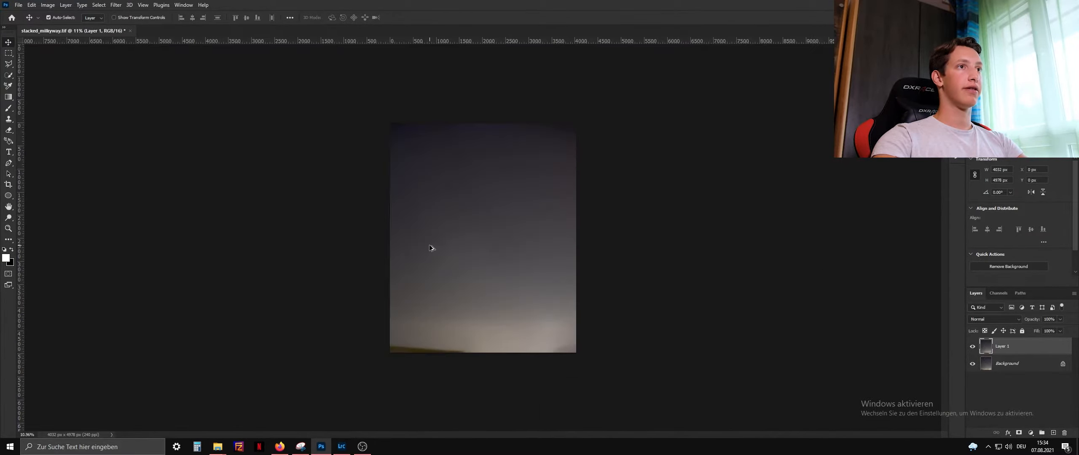
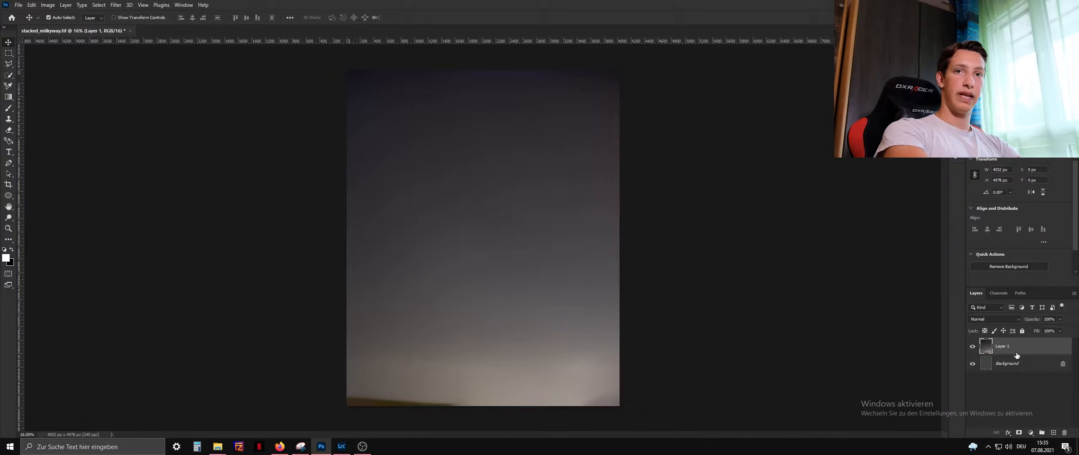
Step: Delete the blurred Layer 1 above the Background layer
key("Delete")
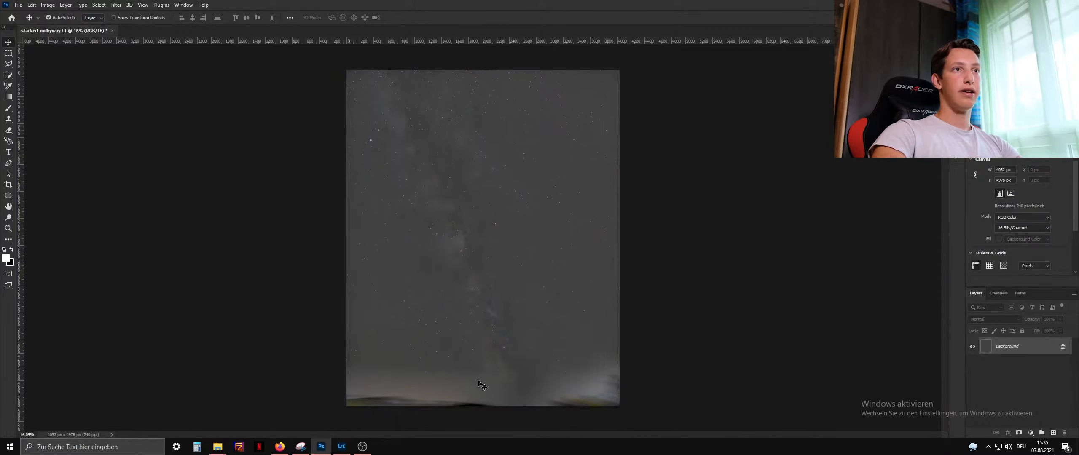
scroll(535, 398, "up", 3)
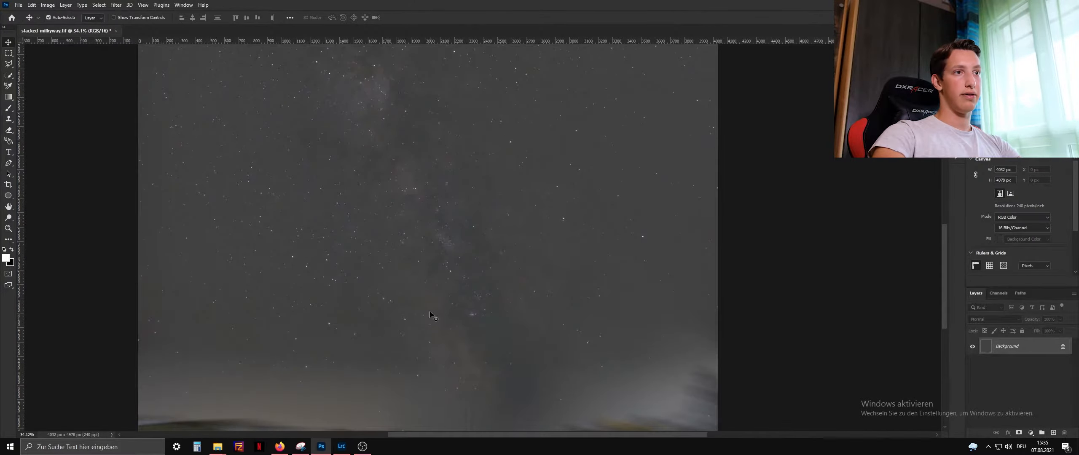
scroll(406, 280, "down", 3)
scroll(386, 95, "up", 3)
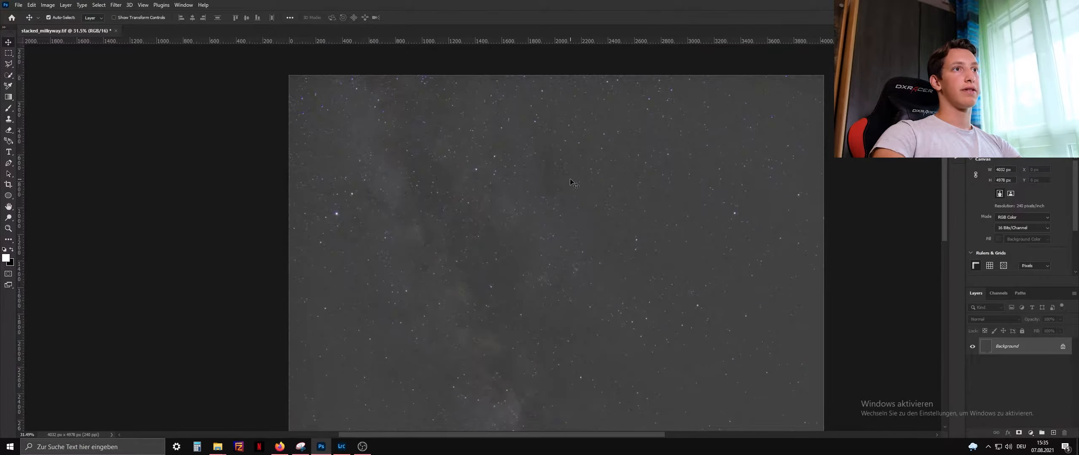
scroll(527, 143, "down", 3)
Step: Compare the image's last Curves state with the state after the layer deletion, and close the history
left_click(956, 126)
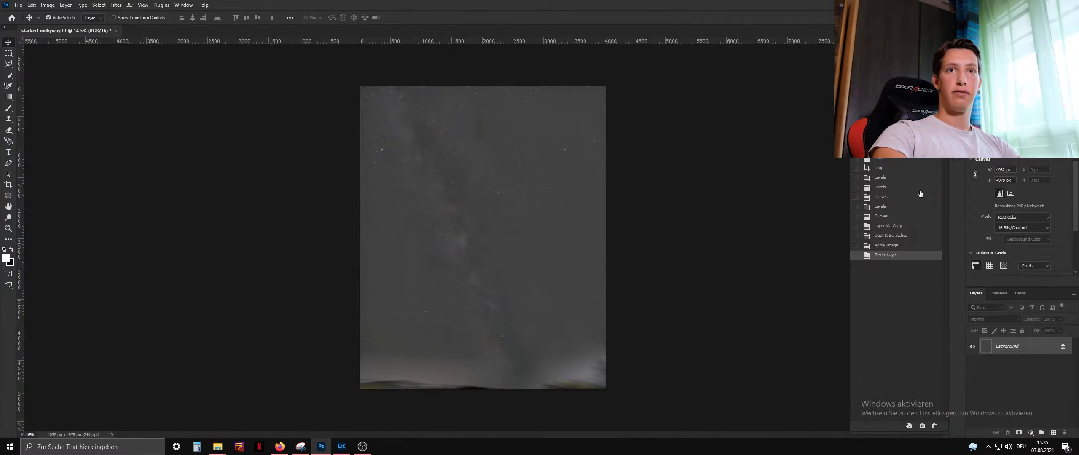
left_click(892, 217)
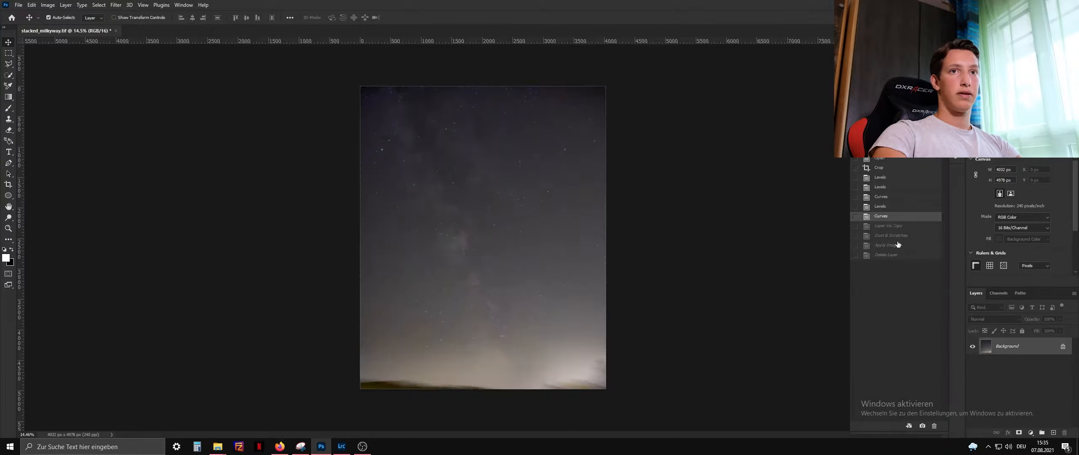
left_click(899, 255)
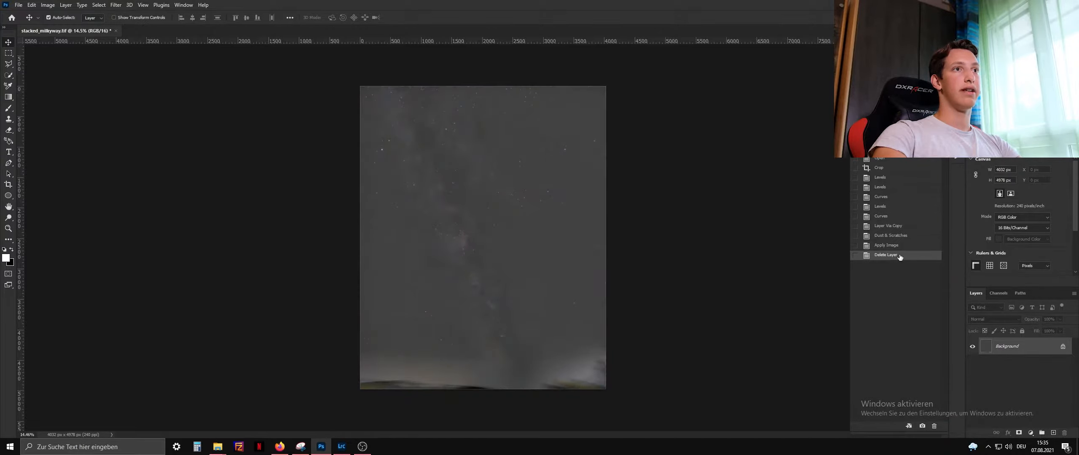
left_click(800, 293)
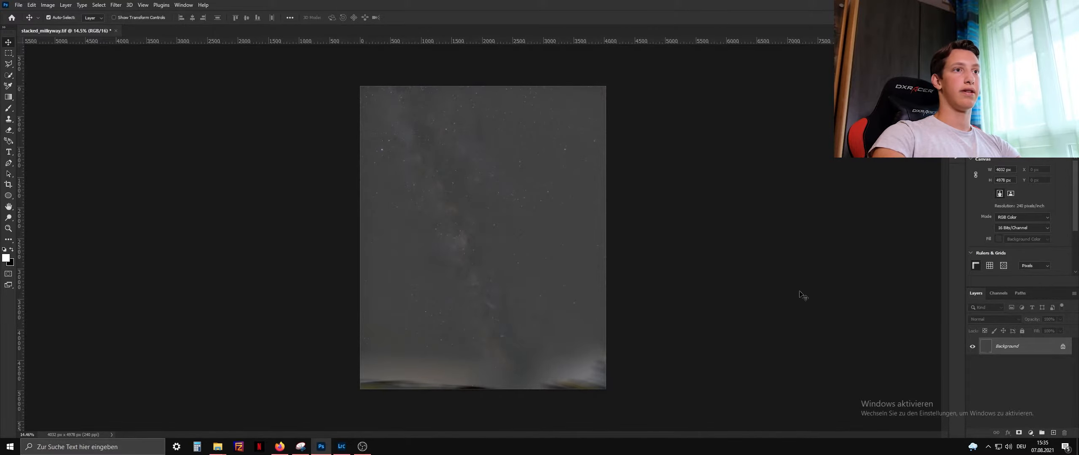
Step: Cool the image with the Camera Raw filter, setting temperature to -5 and tint to +3, and raise the vibrance
scroll(498, 279, "up", 1)
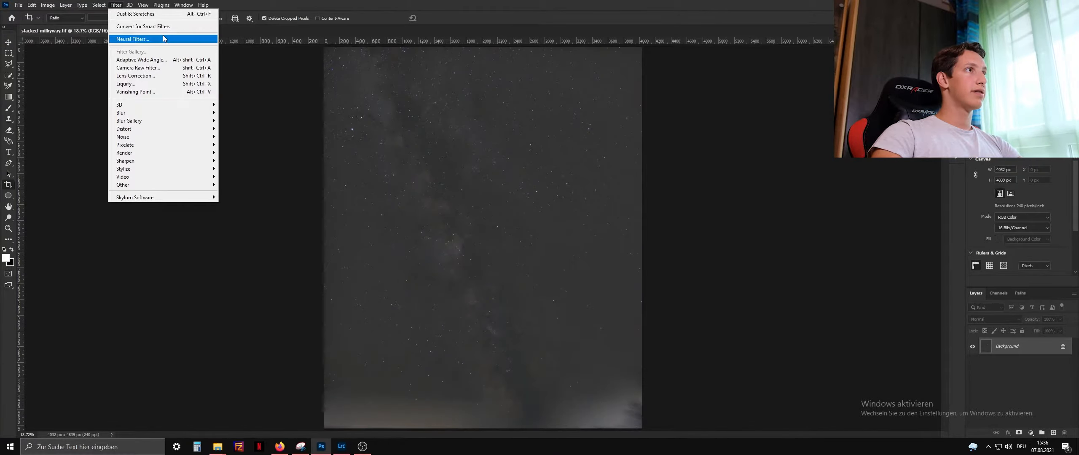
left_click(159, 61)
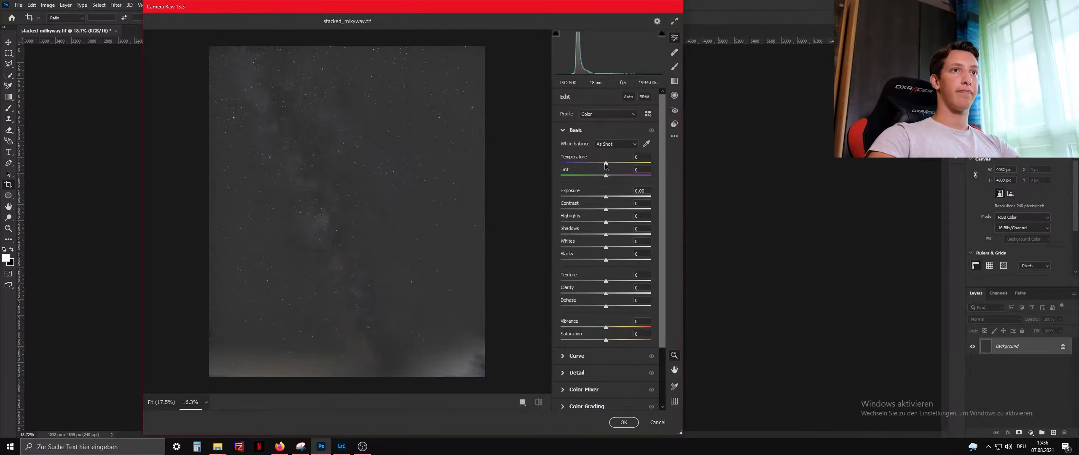
left_click_drag(605, 165, 602, 166)
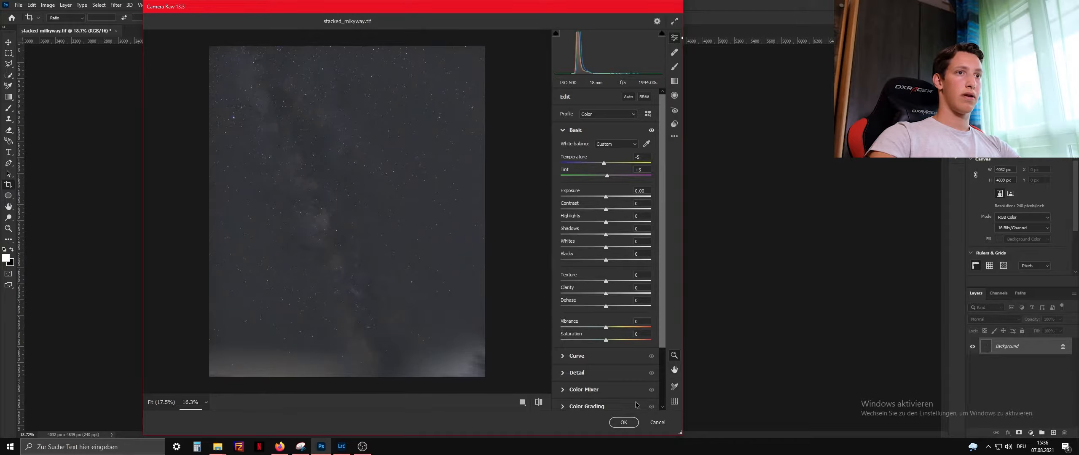
left_click_drag(606, 330, 614, 330)
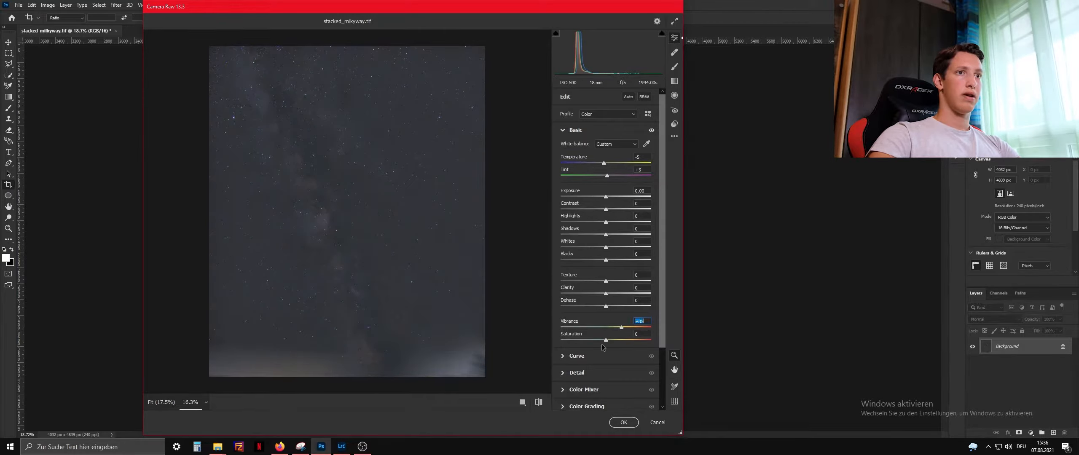
left_click(624, 421)
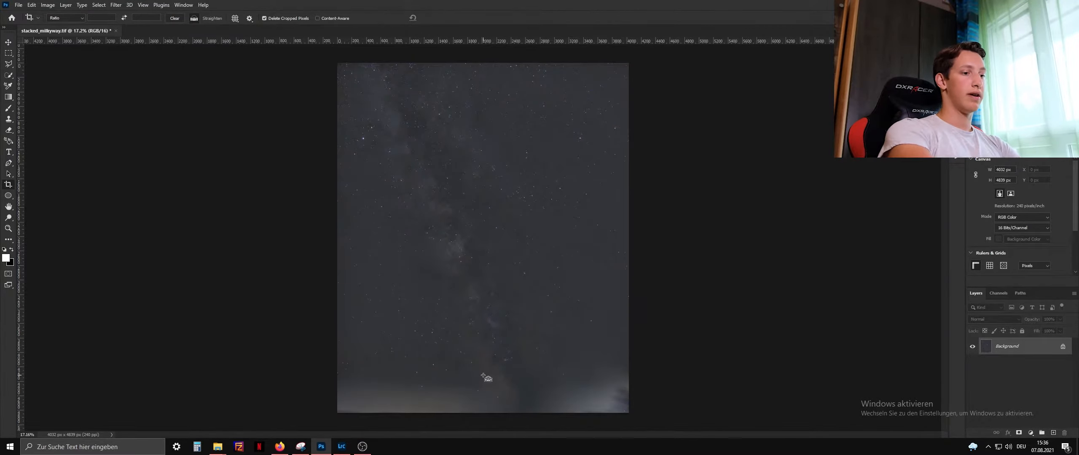
Step: Brighten the image with Levels, setting the RGB midtone input level to 1.48
key("ctrl+l")
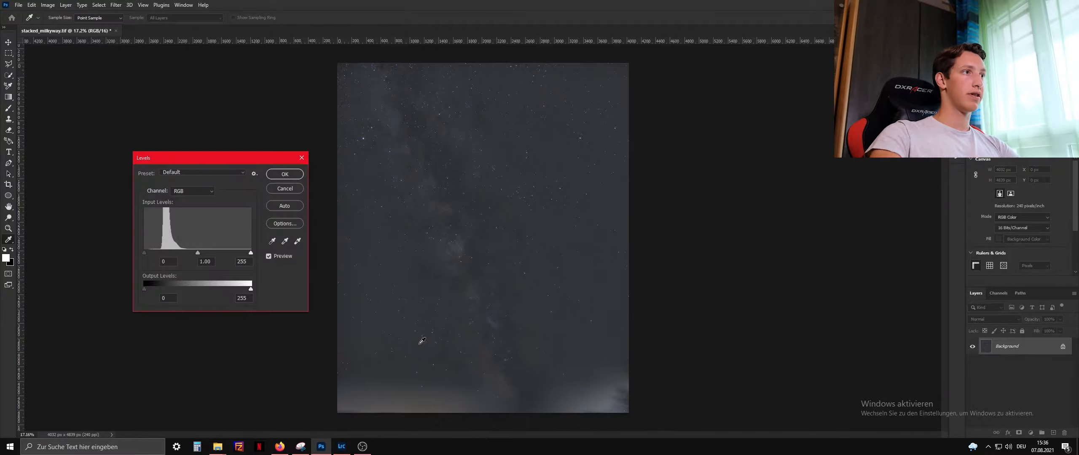
left_click_drag(198, 252, 182, 252)
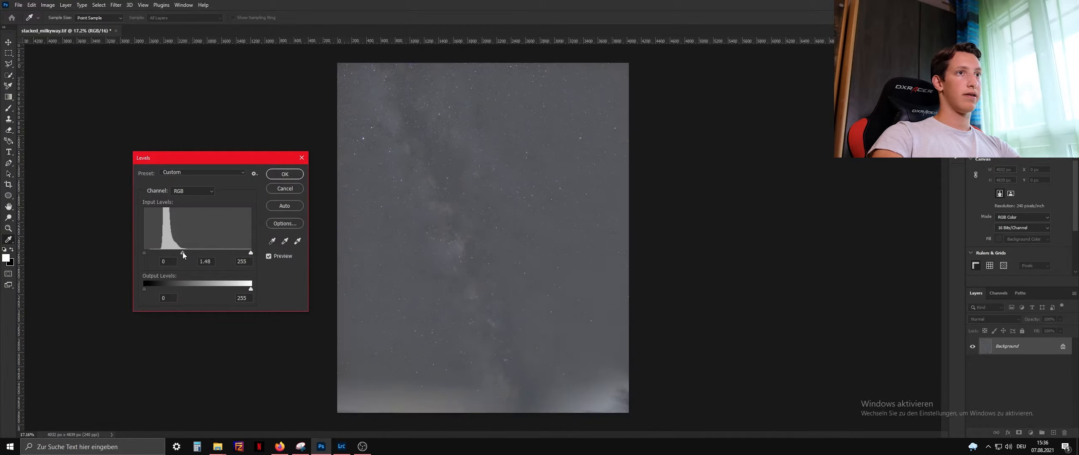
left_click(285, 174)
key("c")
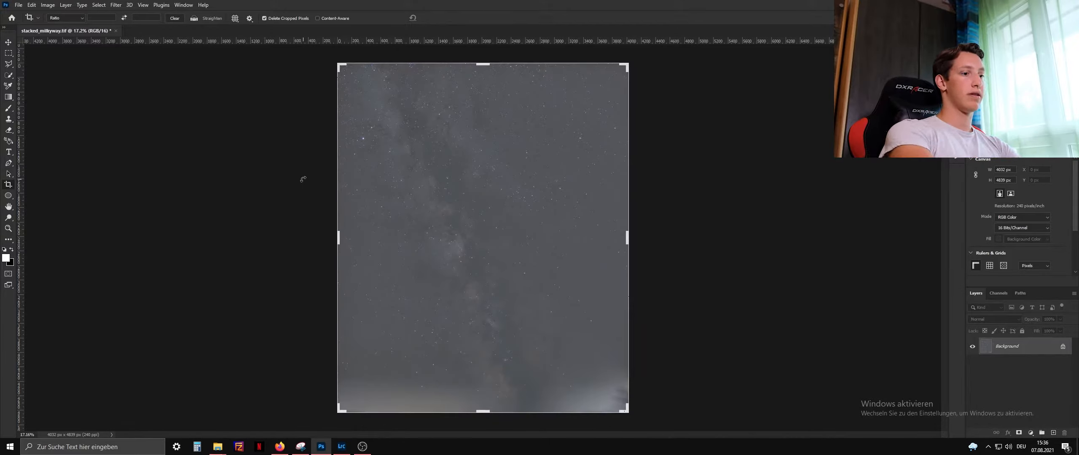
Step: Darken the sky background with Levels, setting the RGB black input level to 36
key("ctrl+l")
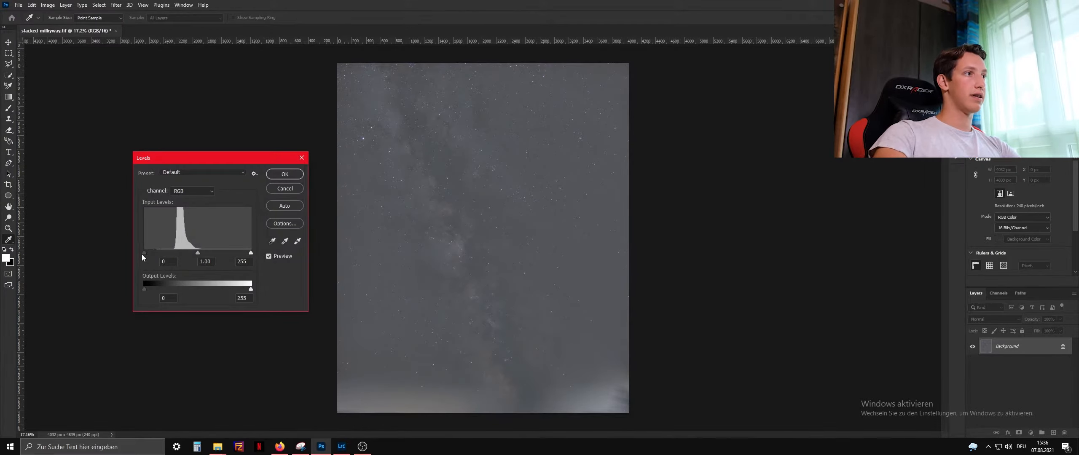
left_click_drag(143, 254, 160, 254)
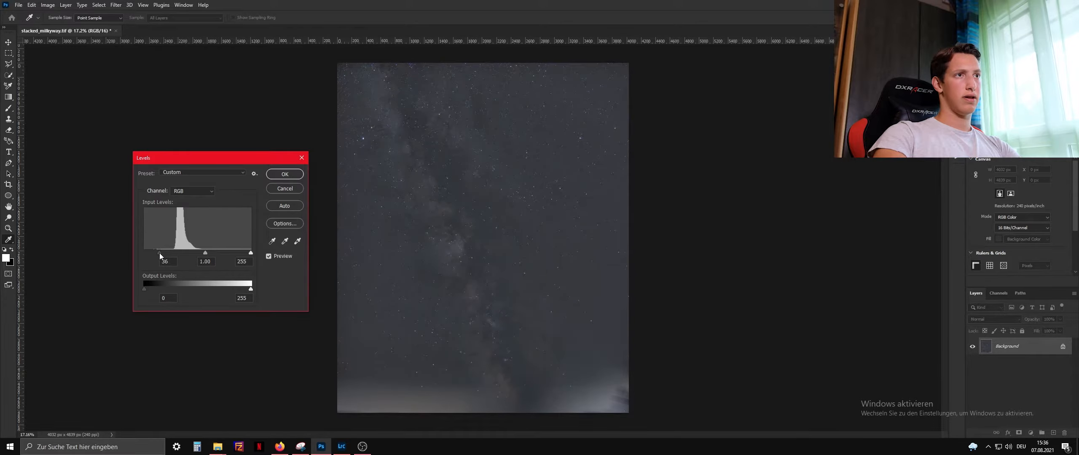
left_click(285, 188)
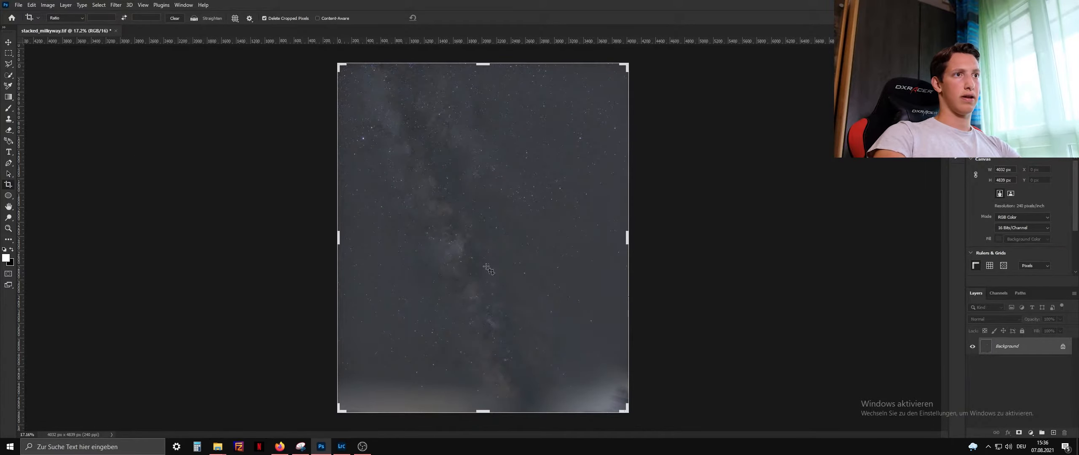
key("v")
scroll(350, 244, "up", 3)
scroll(386, 173, "down", 1)
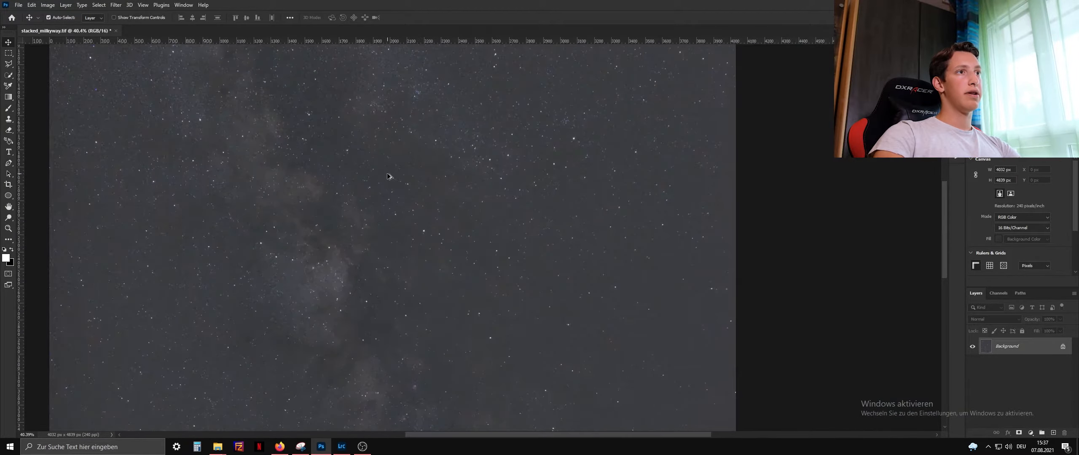
scroll(435, 212, "up", 10)
scroll(434, 213, "down", 15)
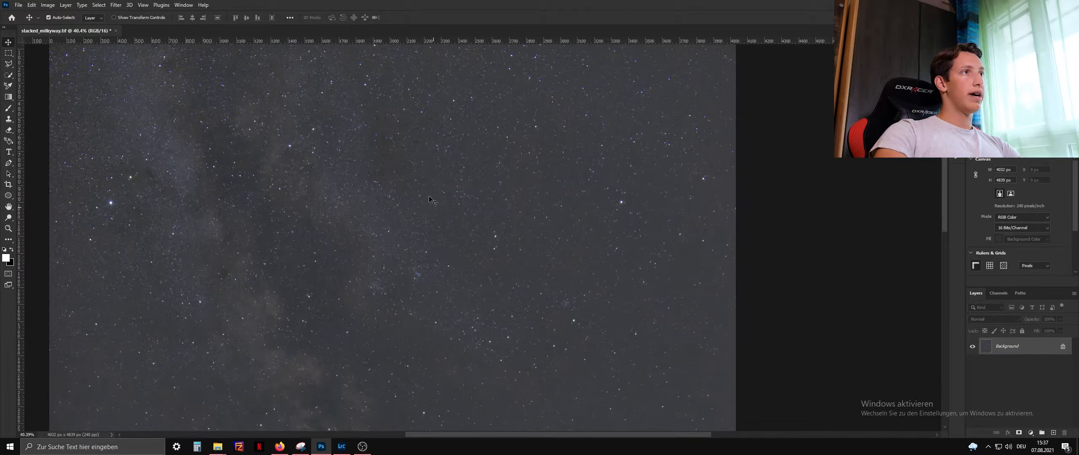
scroll(416, 217, "down", 5)
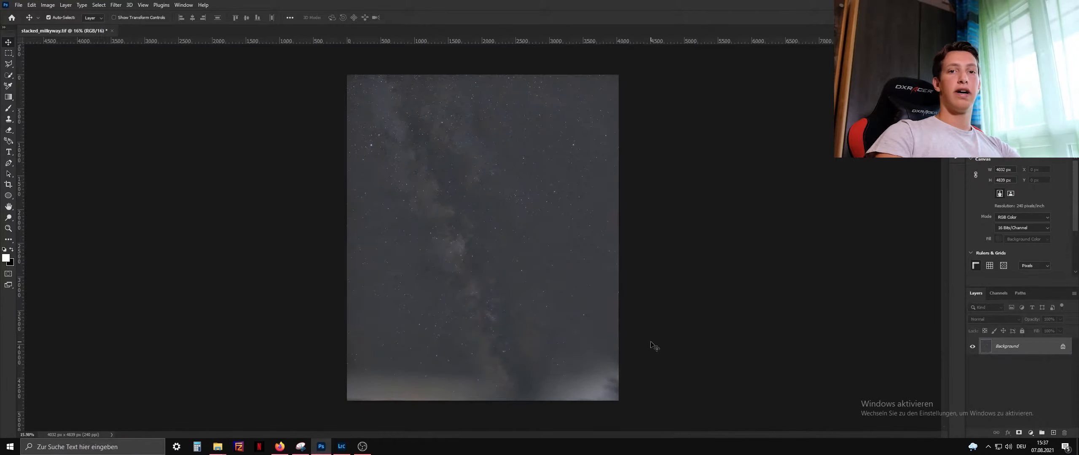
Step: Save the image as stars.tif in the Starnet++ folder, replacing the existing file and accepting the TIFF options
left_click(18, 5)
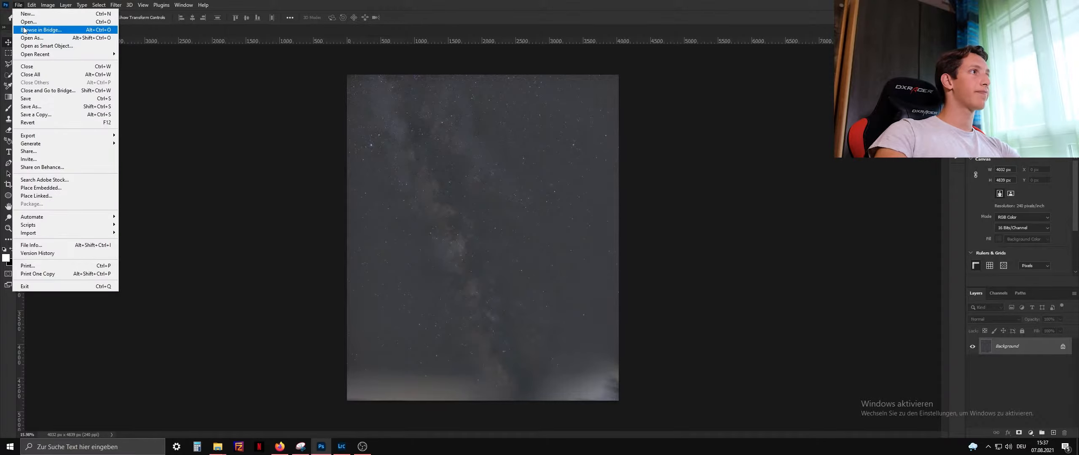
left_click(63, 105)
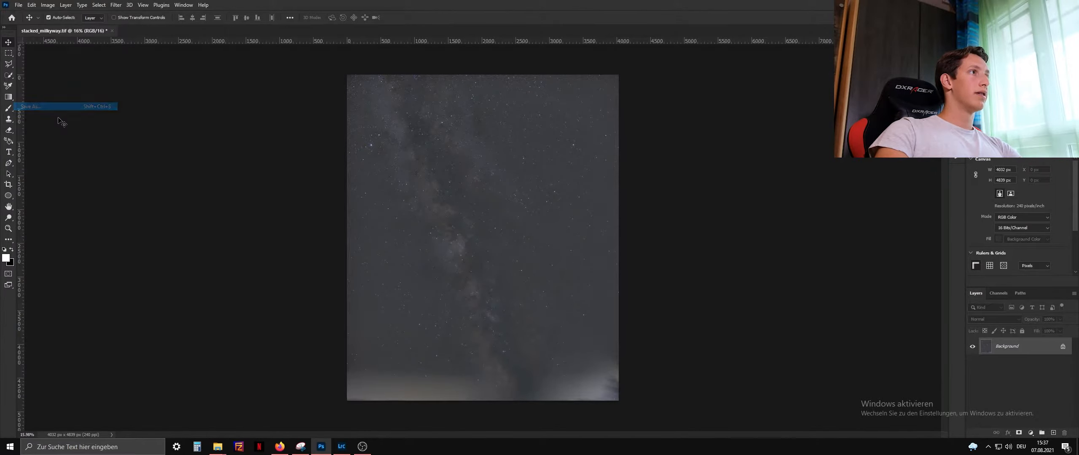
left_click(603, 298)
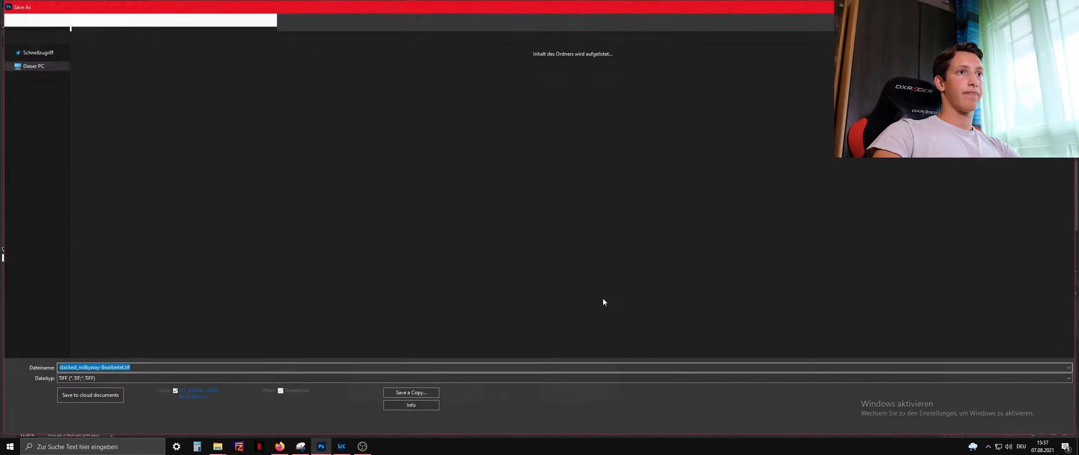
key("Return")
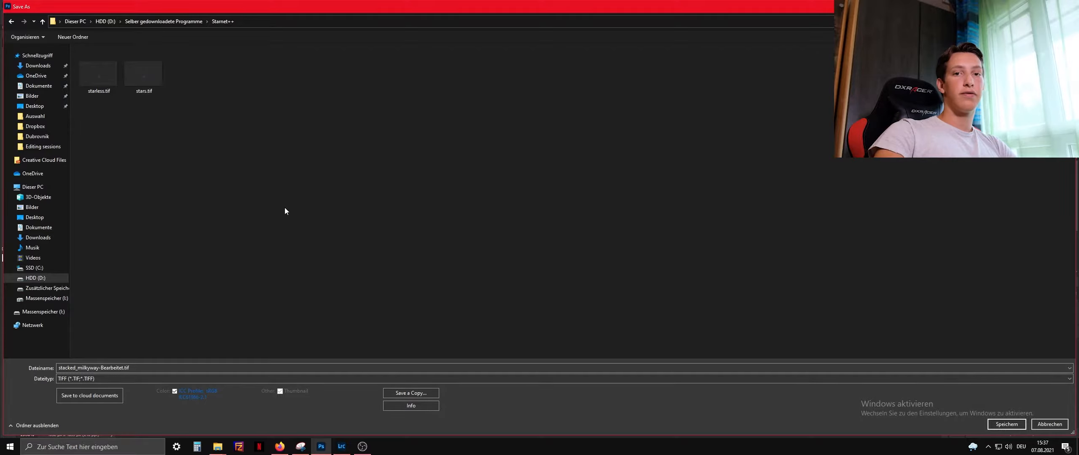
double_click(125, 367)
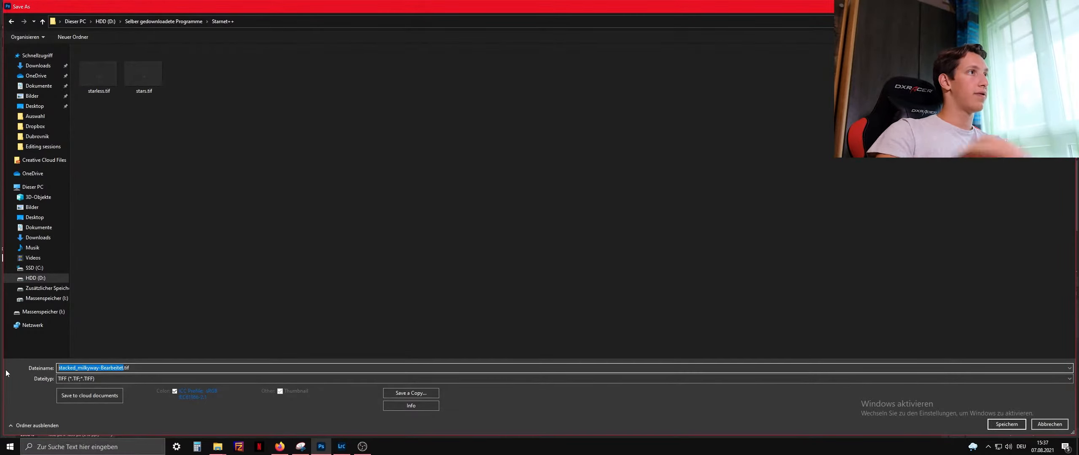
type("stars")
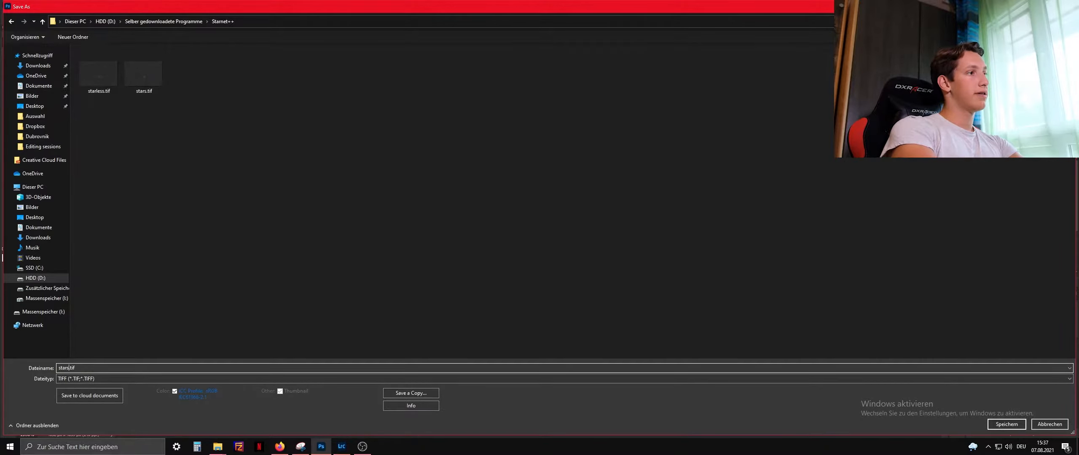
key("Return")
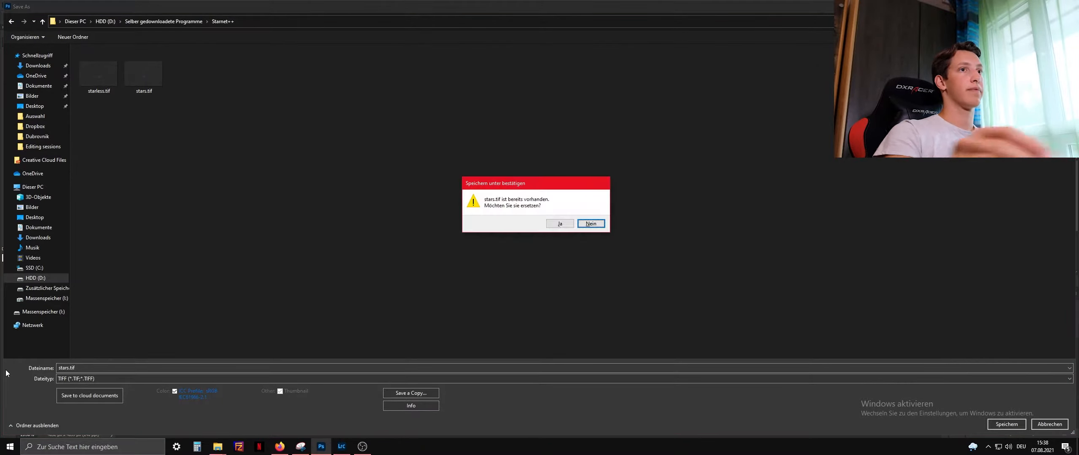
key("Left")
key("Return")
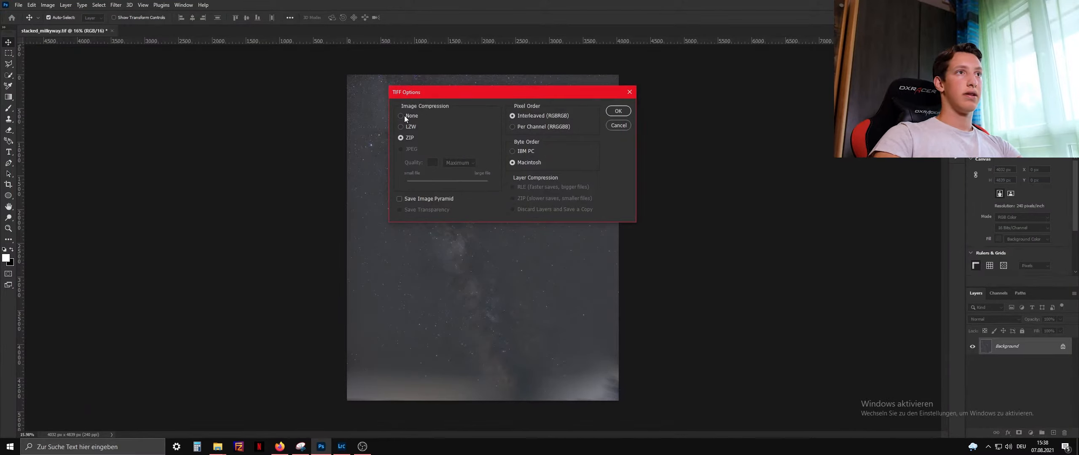
left_click(616, 112)
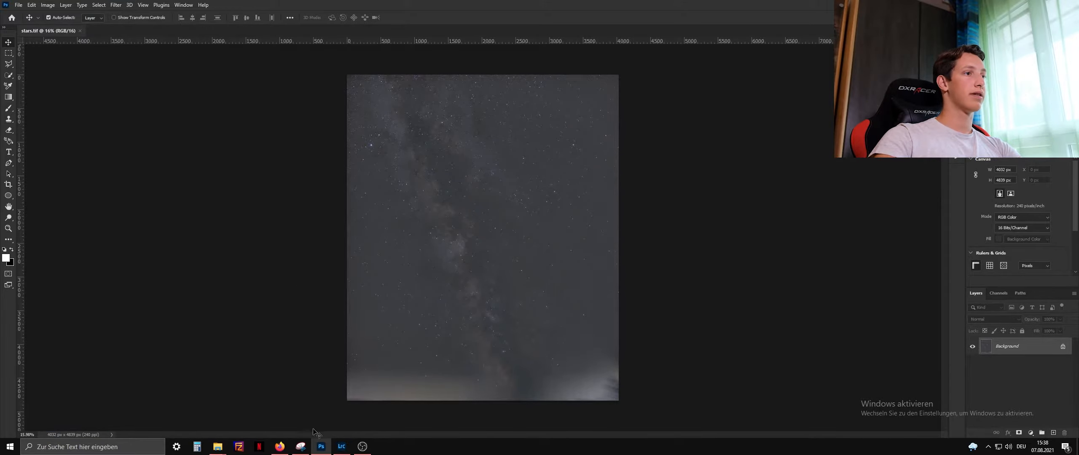
Step: Switch to the file explorer, check the saved stars.tif from the Starnet++ folder in the photo viewer, and close it
key("alt+Tab")
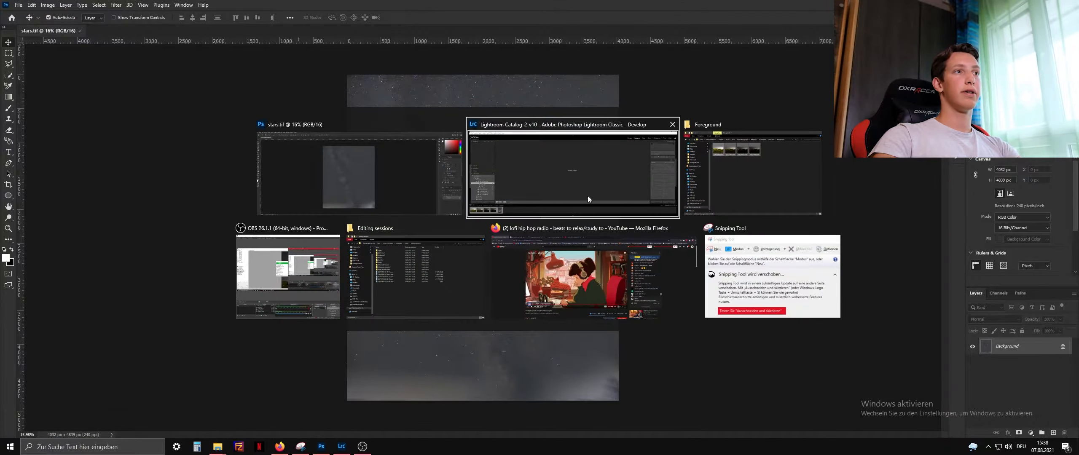
left_click(768, 143)
double_click(590, 222)
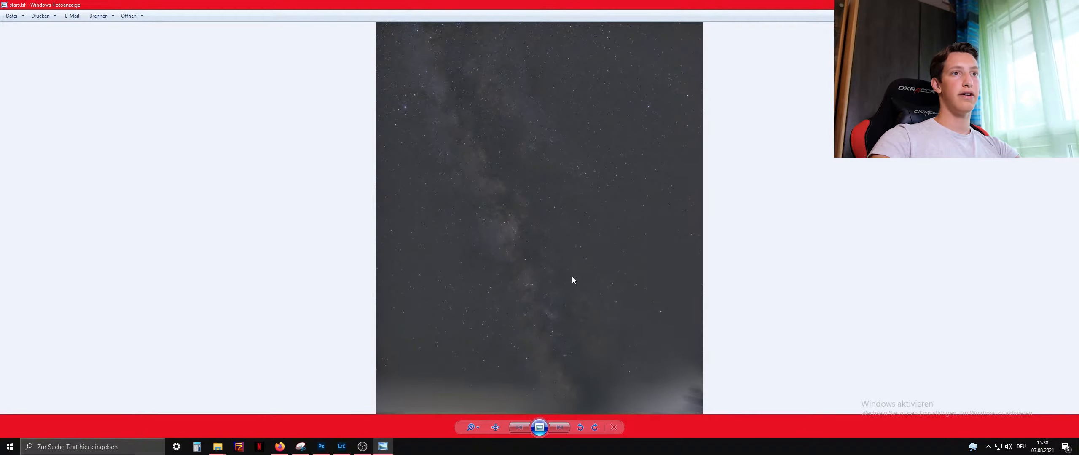
key("alt+F4")
Step: Run run_rgb_starnet.bat from the Starnet++ folder to generate starless.tif from stars.tif, and dismiss the finished console window
left_click(624, 295)
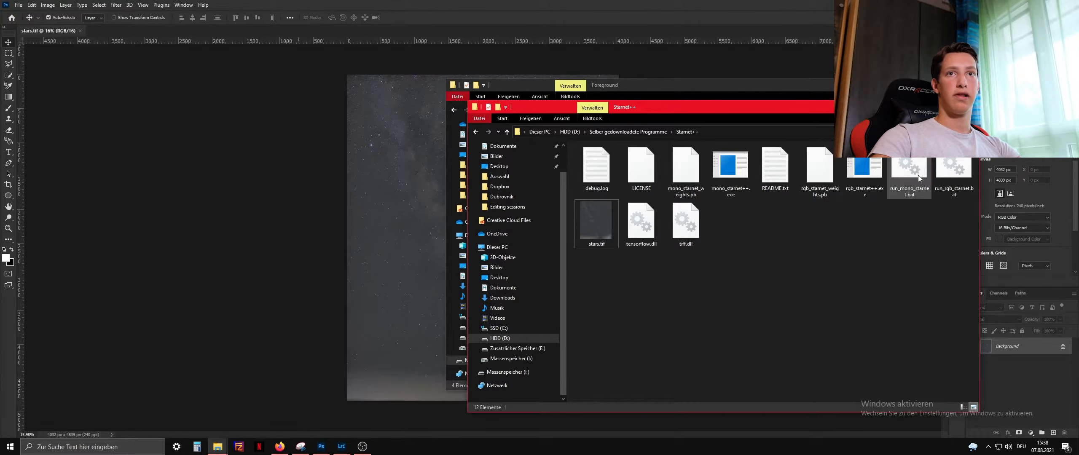
left_click(948, 176)
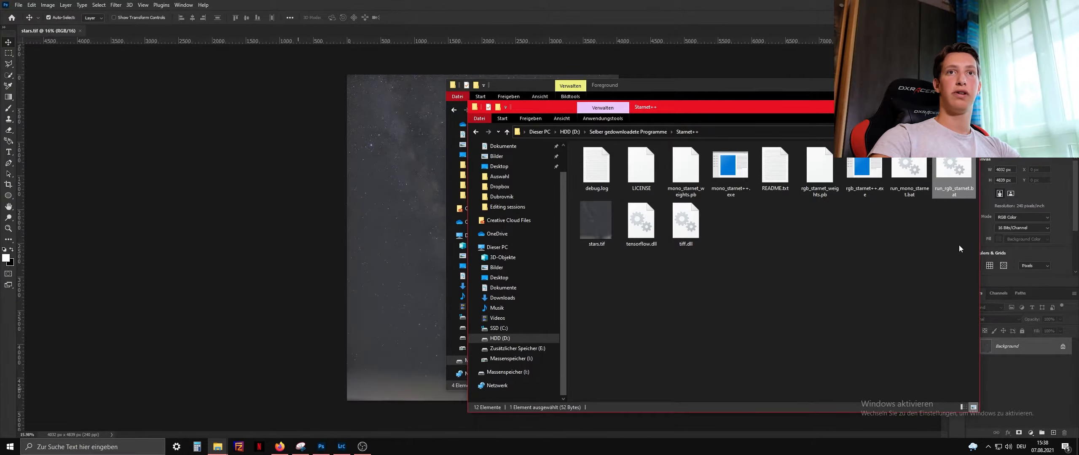
double_click(952, 178)
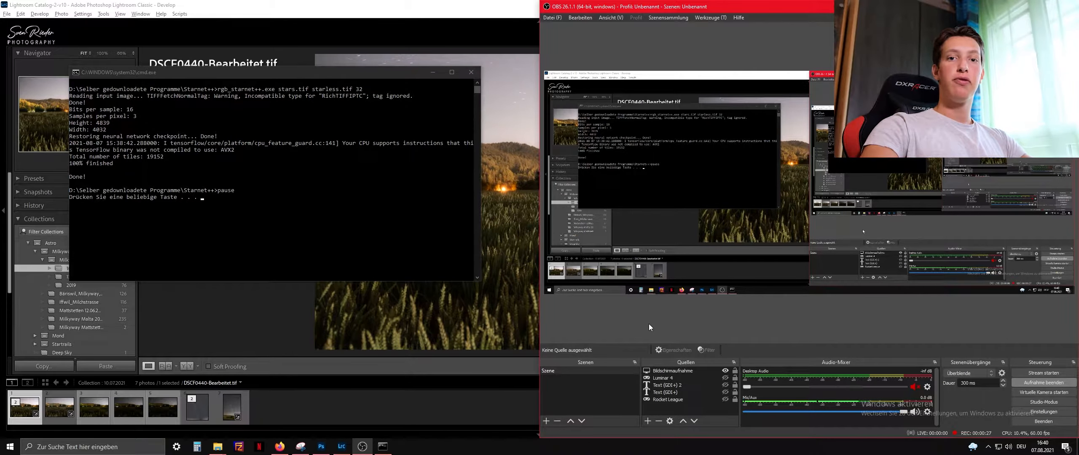
left_click(287, 193)
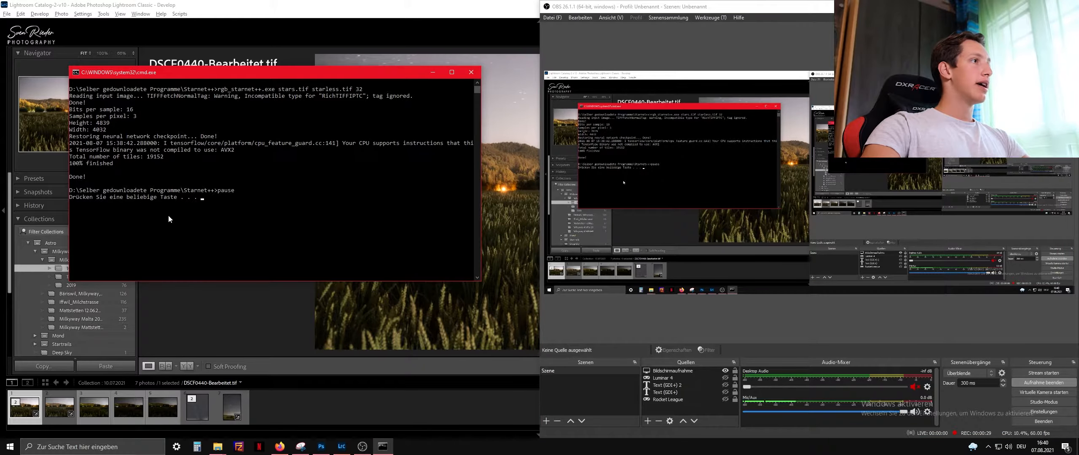
key("Return")
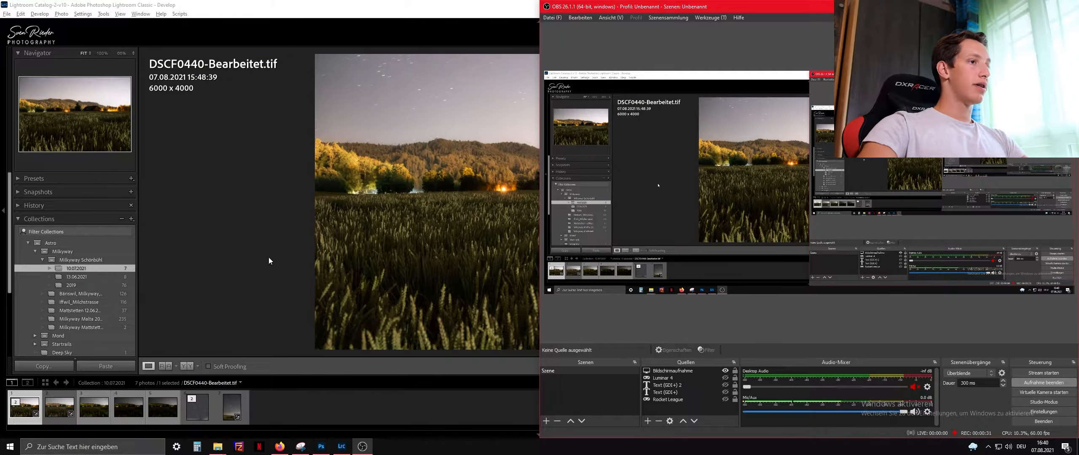
Step: Switch to Photoshop and place starless.tif from the Starnet++ folder into the stars.tif document as a layer above the background
left_click(321, 447)
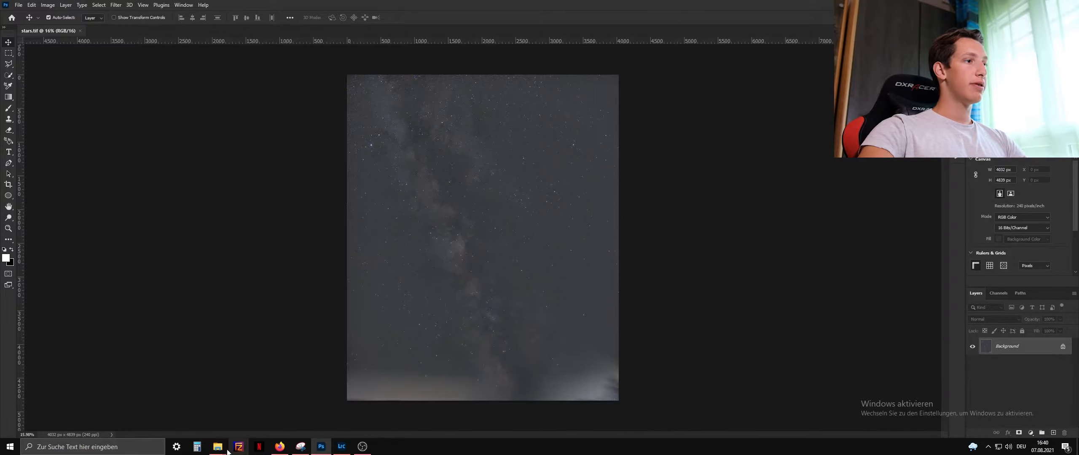
mouse_move(227, 451)
left_click(280, 410)
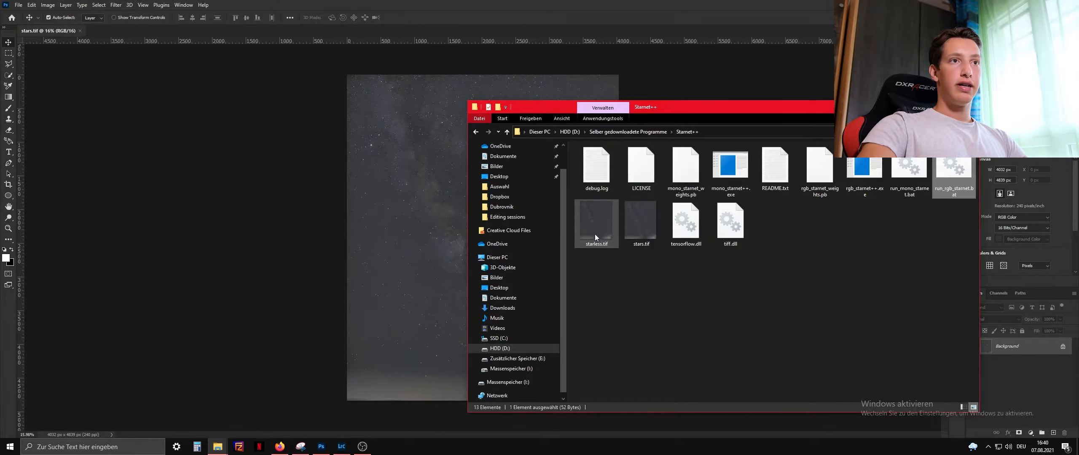
left_click_drag(600, 214, 439, 216)
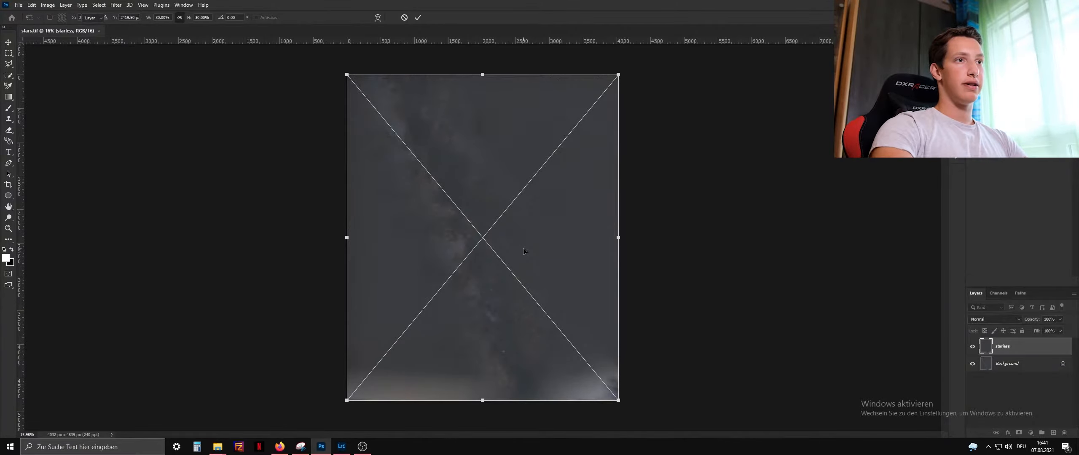
key("Return")
Step: Examine the starless layer up close for leftover stars, artifacts and color noise along the upper edge and in the open sky
scroll(475, 280, "up", 3)
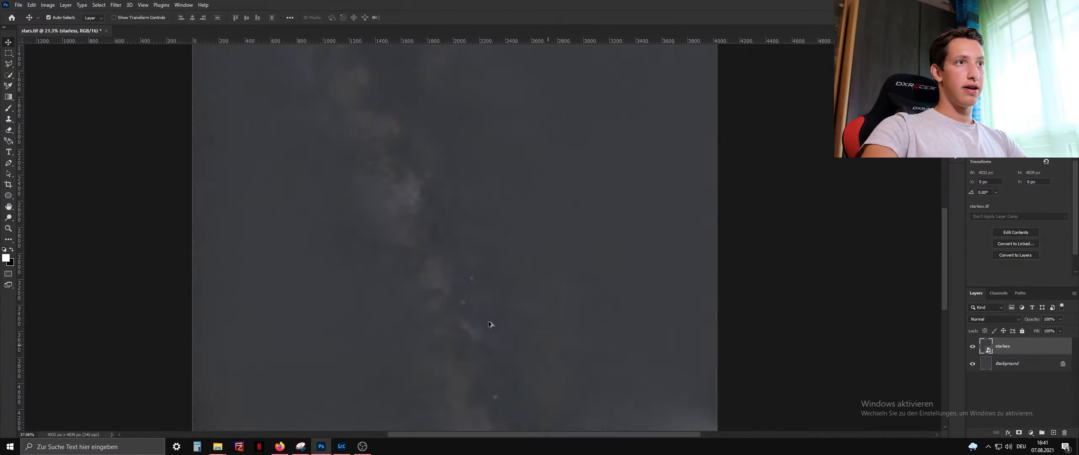
scroll(489, 324, "up", 1)
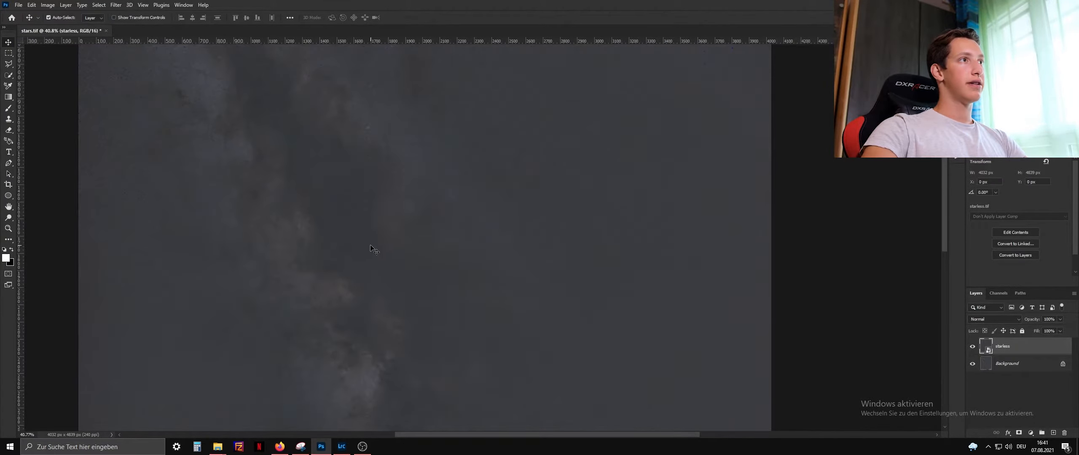
scroll(282, 165, "up", 3)
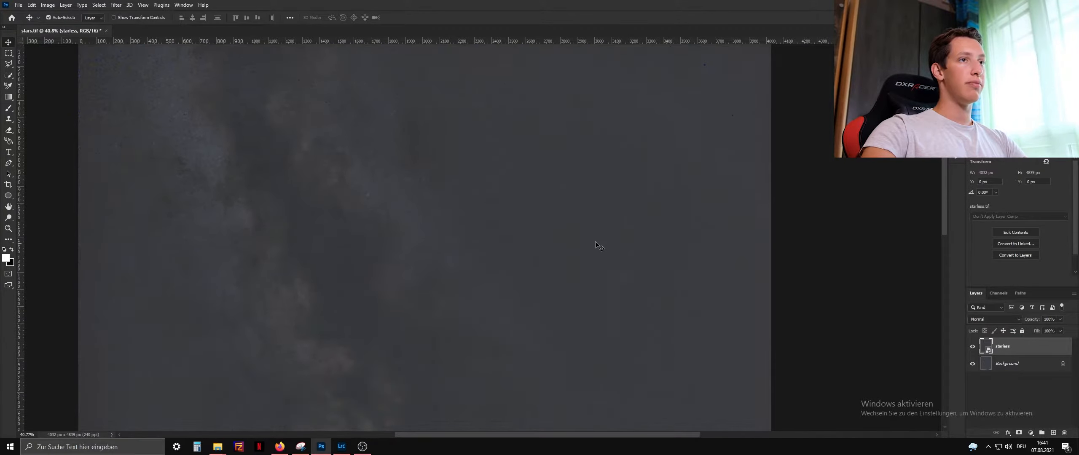
scroll(164, 210, "up", 5)
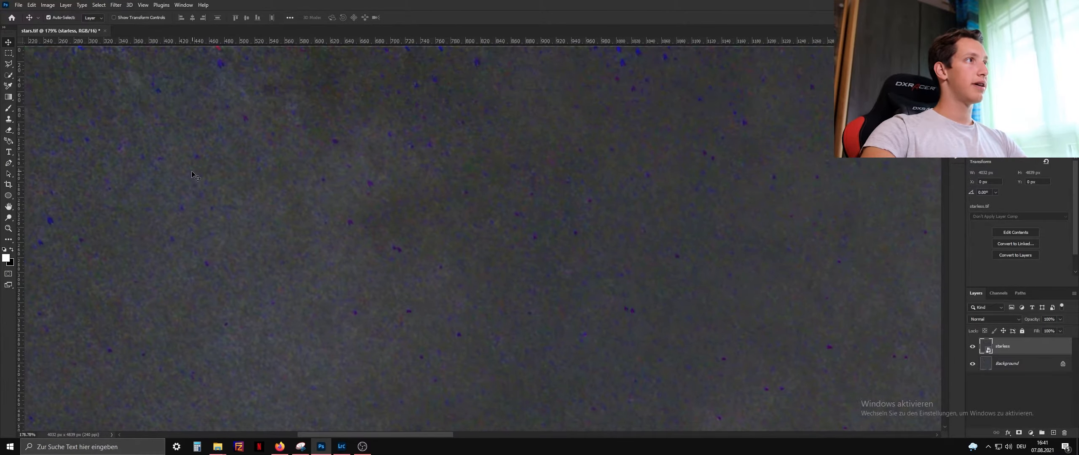
scroll(184, 181, "up", 3)
scroll(260, 213, "left", 2)
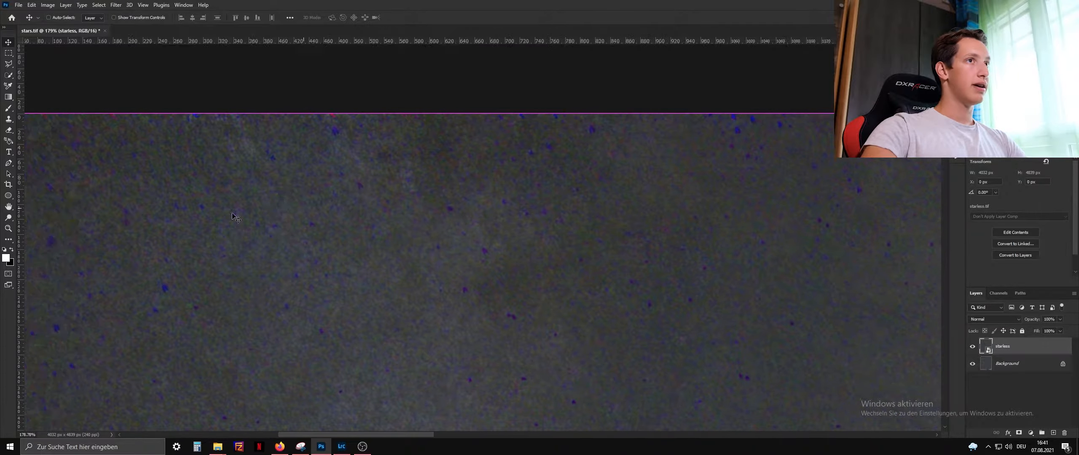
scroll(413, 231, "left", 3)
scroll(421, 233, "down", 8)
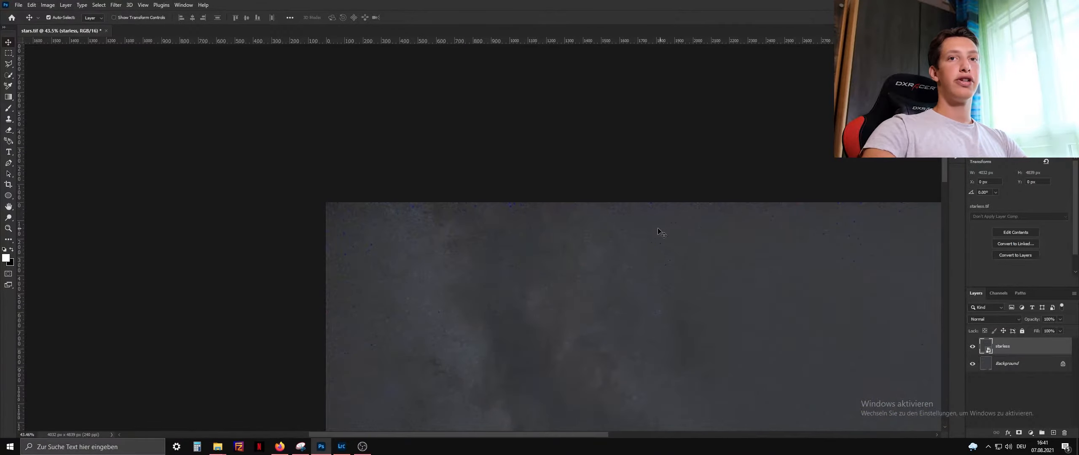
scroll(577, 332, "up", 10)
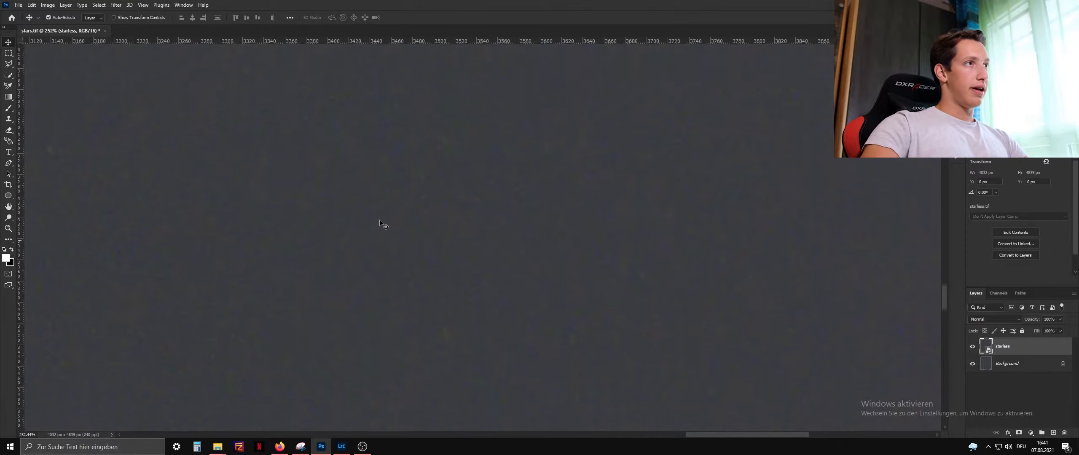
scroll(382, 222, "up", 1)
scroll(382, 222, "left", 2)
scroll(374, 158, "up", 5)
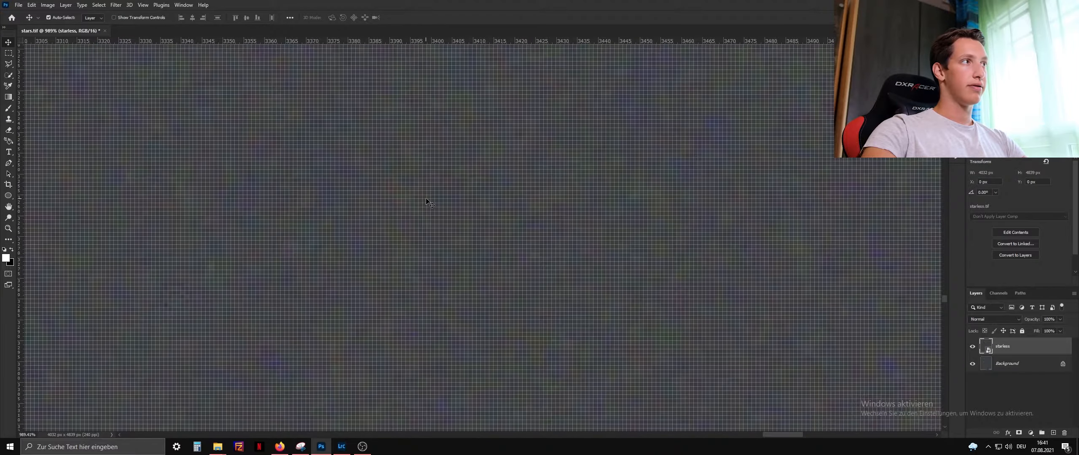
scroll(447, 162, "down", 3)
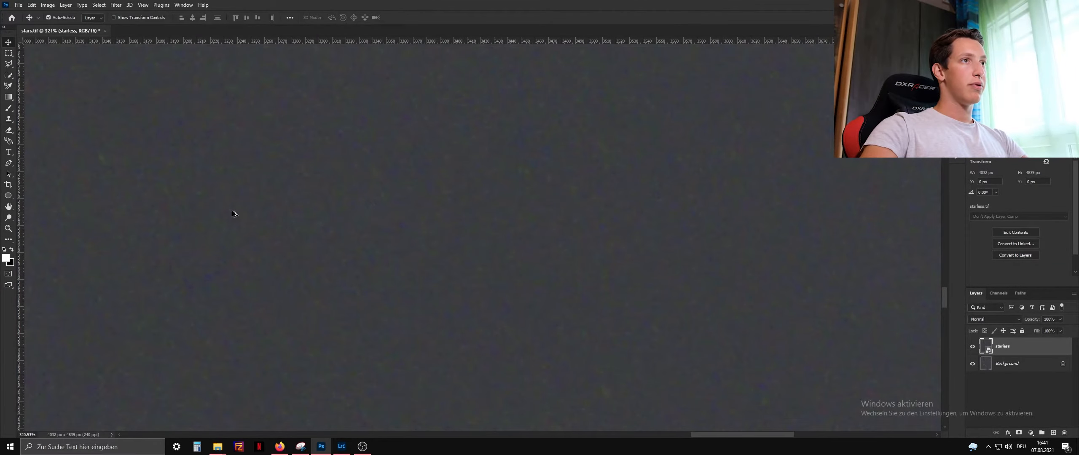
scroll(501, 240, "down", 7)
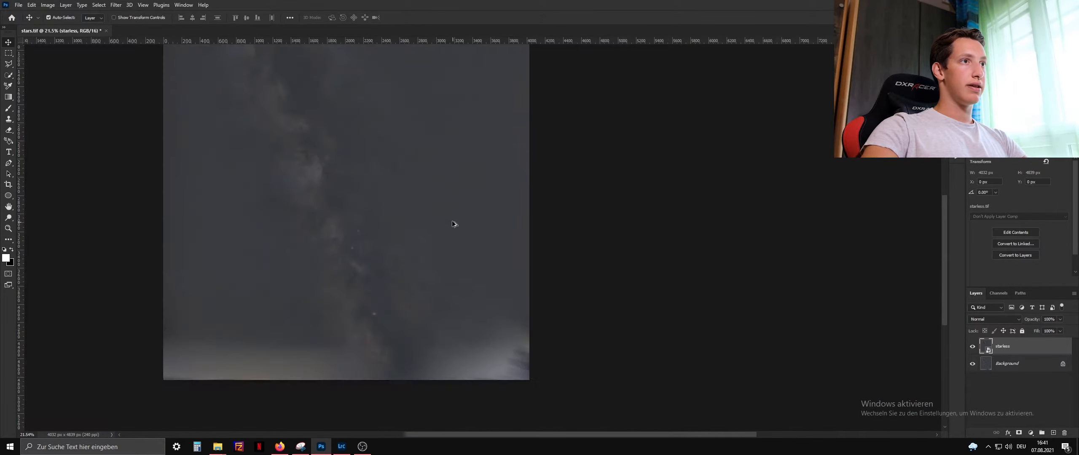
Step: Apply a Camera Raw filter to the starless layer with Color Noise Reduction set to 45
left_click(115, 5)
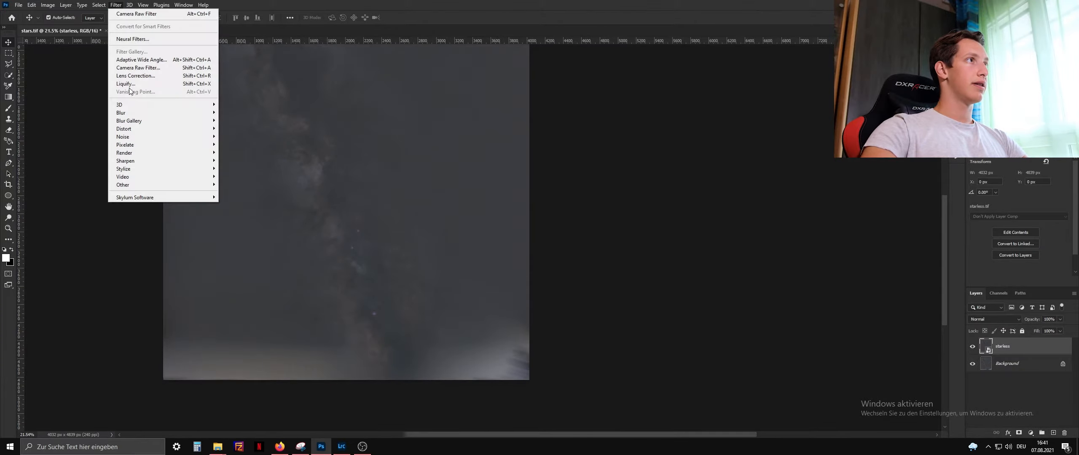
left_click(137, 67)
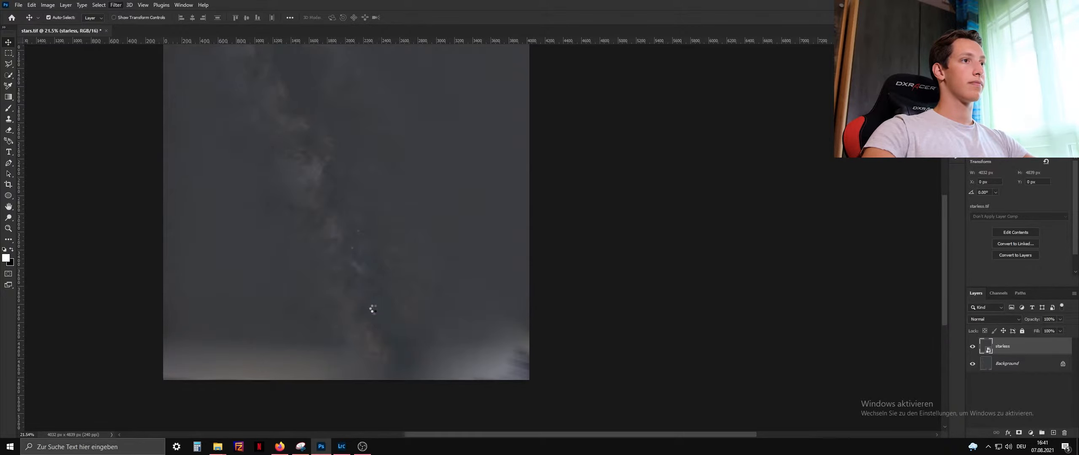
left_click(446, 252)
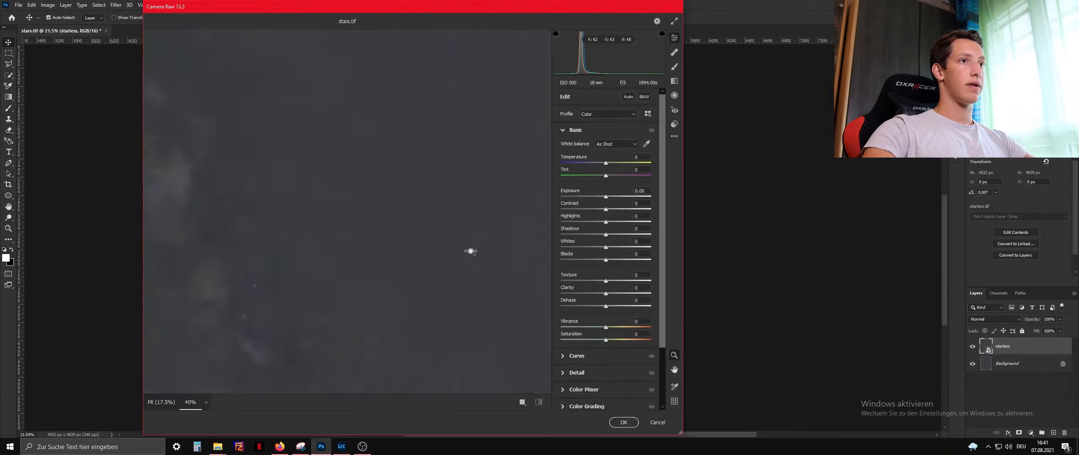
scroll(581, 320, "down", 3)
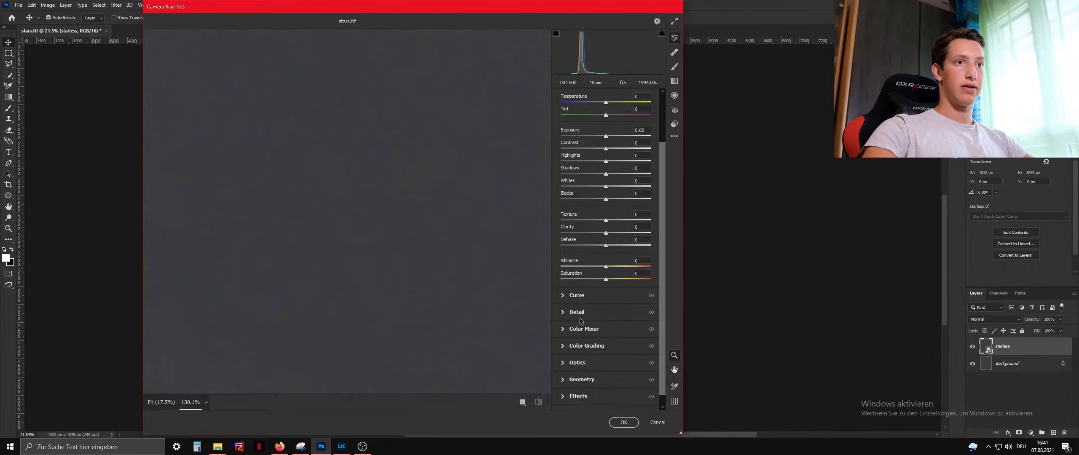
left_click(576, 317)
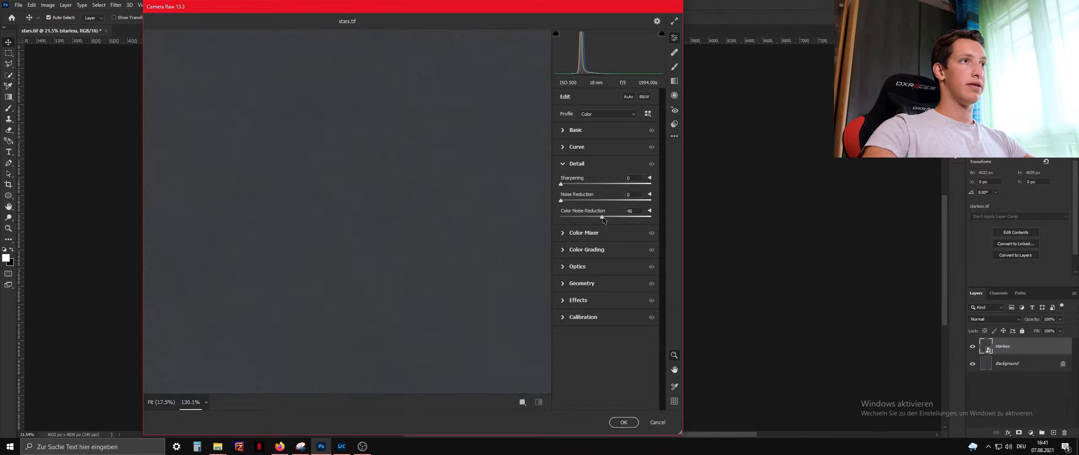
left_click(652, 164)
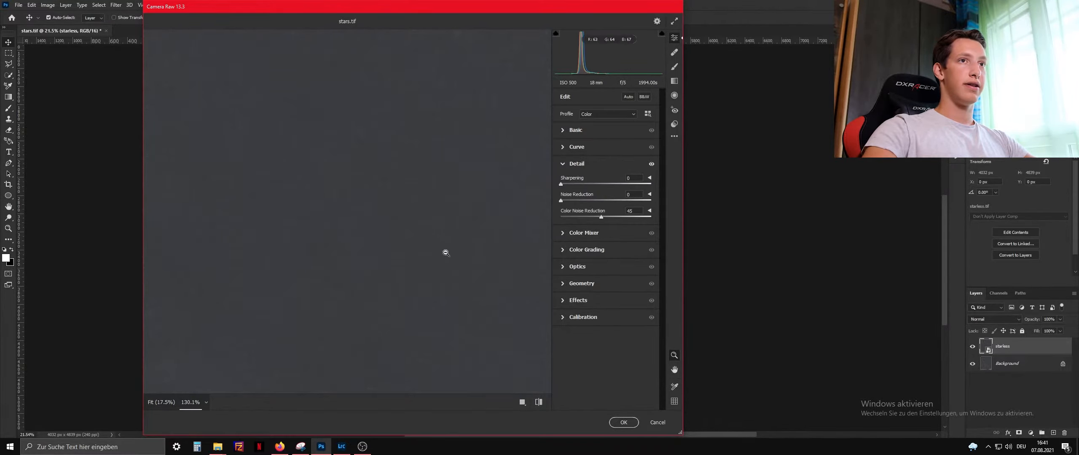
left_click_drag(349, 264, 253, 269)
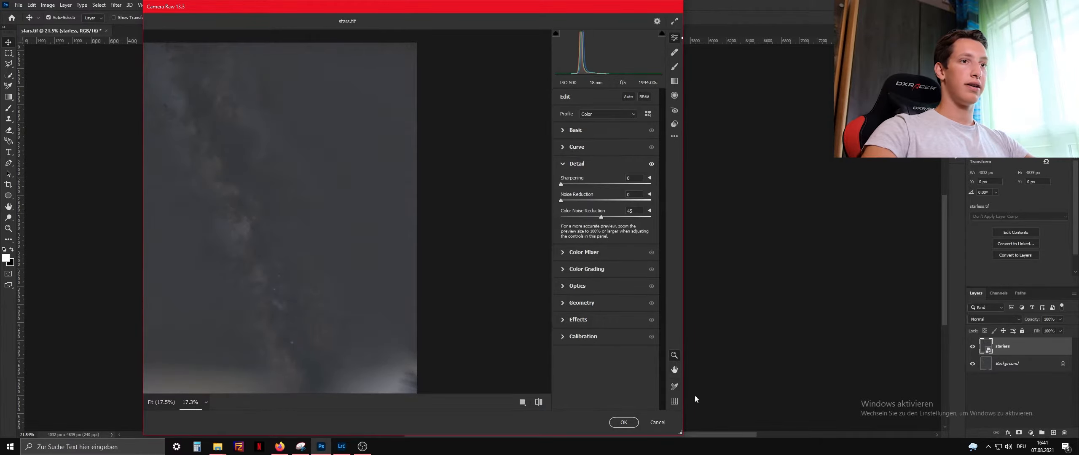
left_click(623, 423)
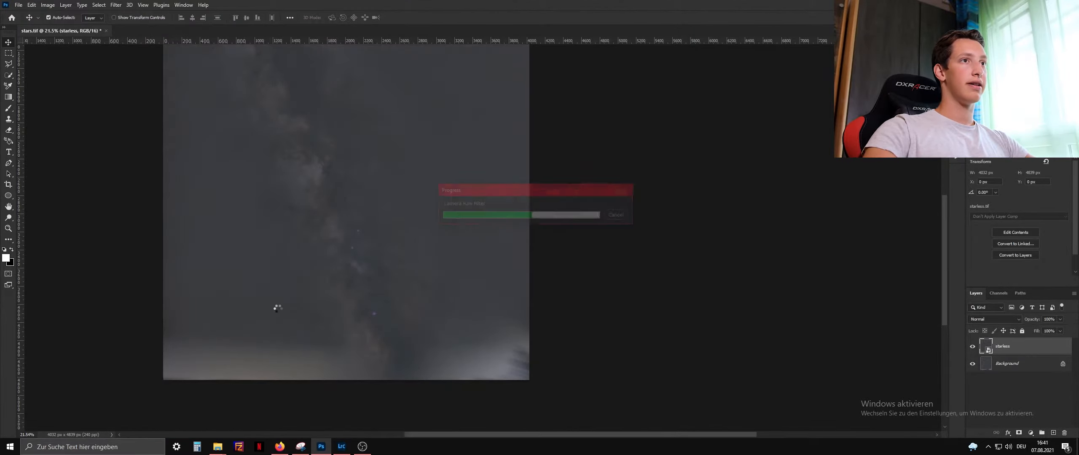
scroll(246, 172, "down", 3)
scroll(371, 168, "up", 3)
scroll(396, 170, "down", 2)
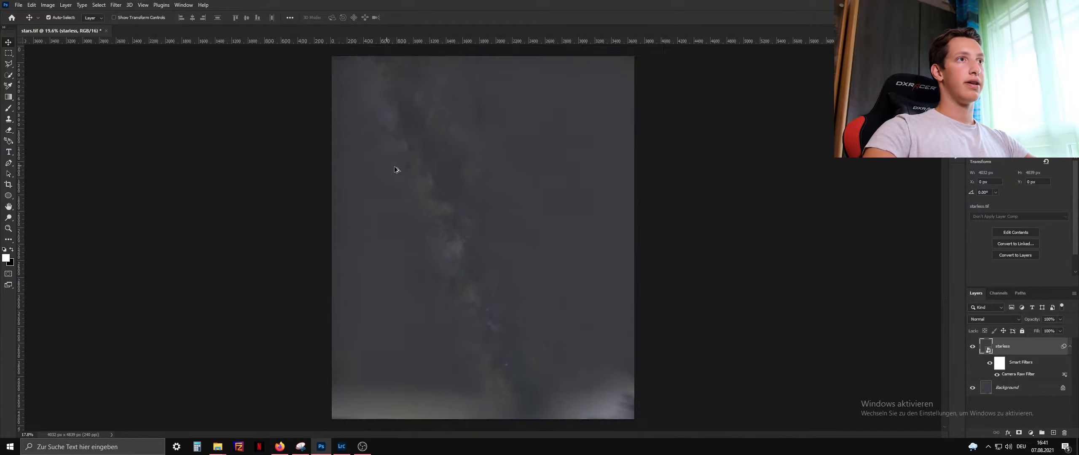
Step: Unlock the background layer holding the stars and move it above the starless layer
left_click_drag(1021, 383, 1017, 342)
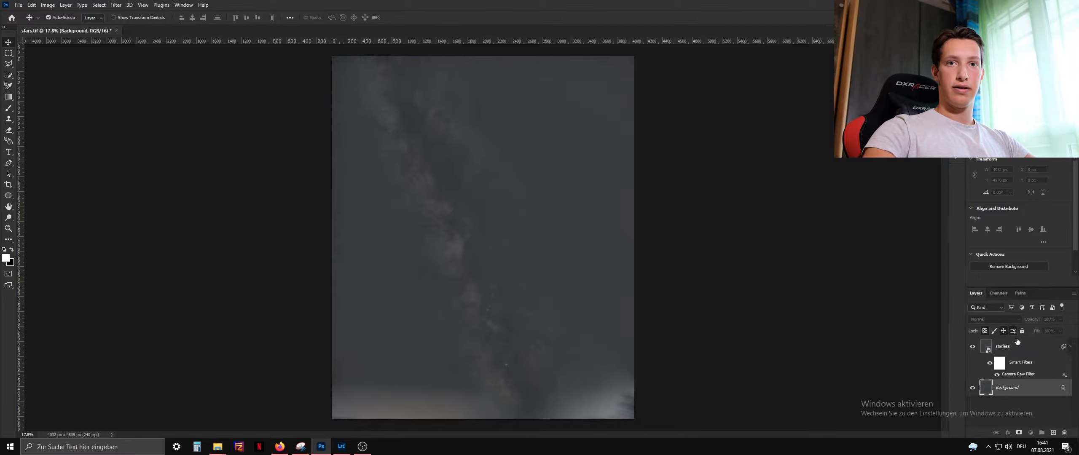
left_click(1063, 389)
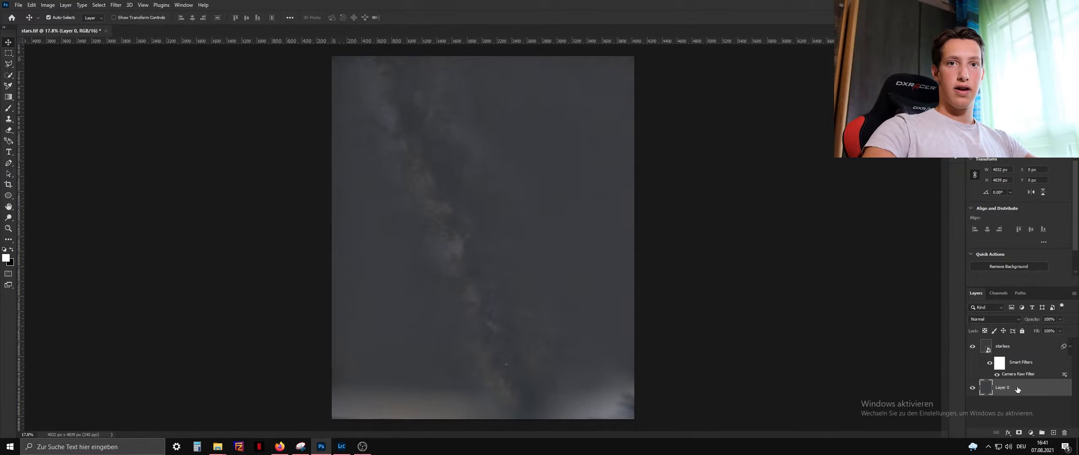
left_click_drag(1010, 340, 1011, 340)
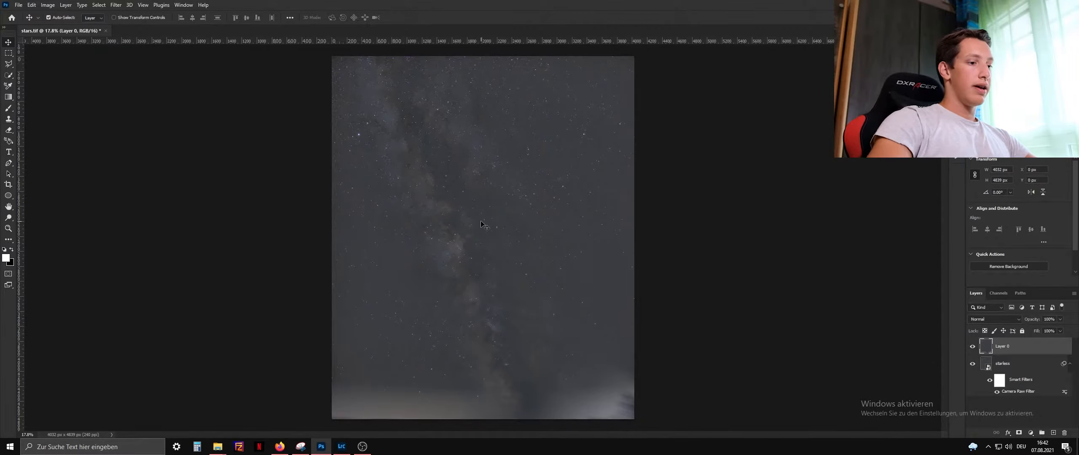
Step: Start a Curves adjustment on the star layer and darken the sky background using on-image adjustment
key("ctrl")
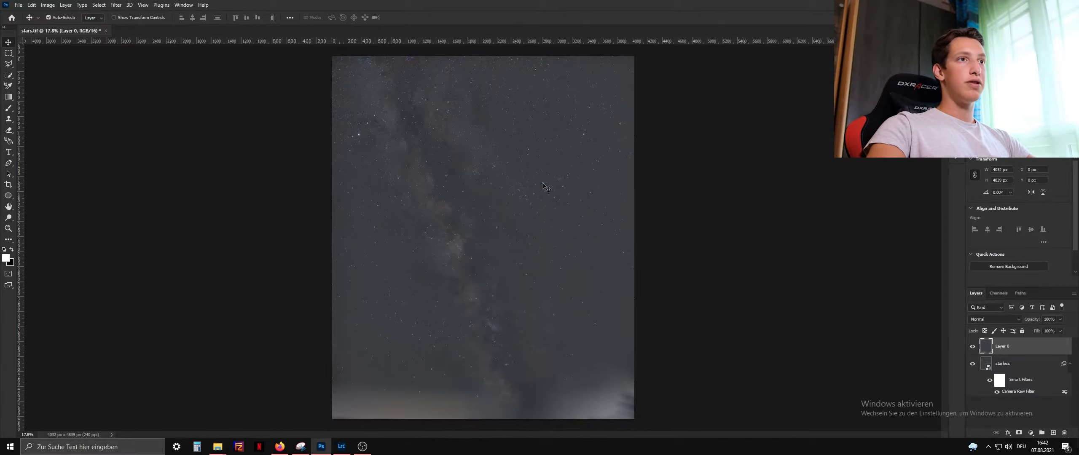
key("ctrl")
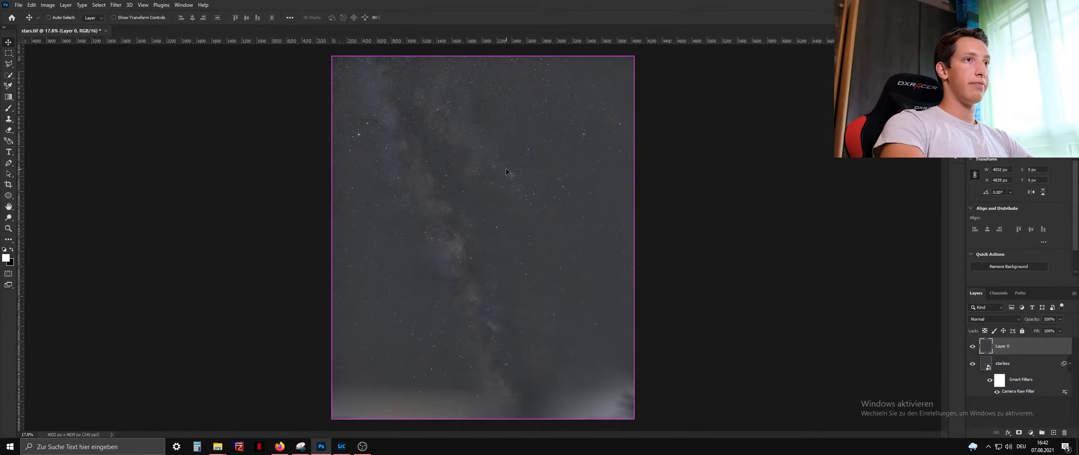
key("ctrl+m")
left_click(50, 306)
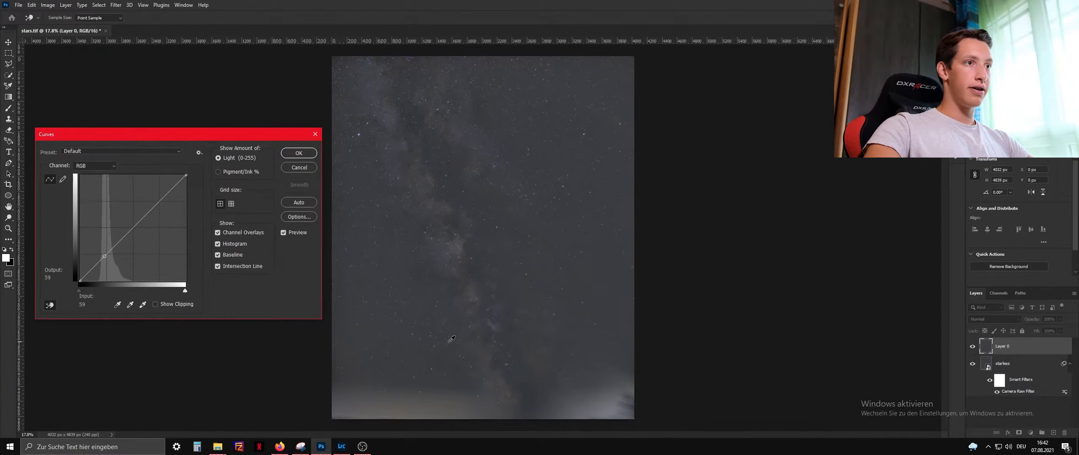
left_click_drag(376, 340, 375, 352)
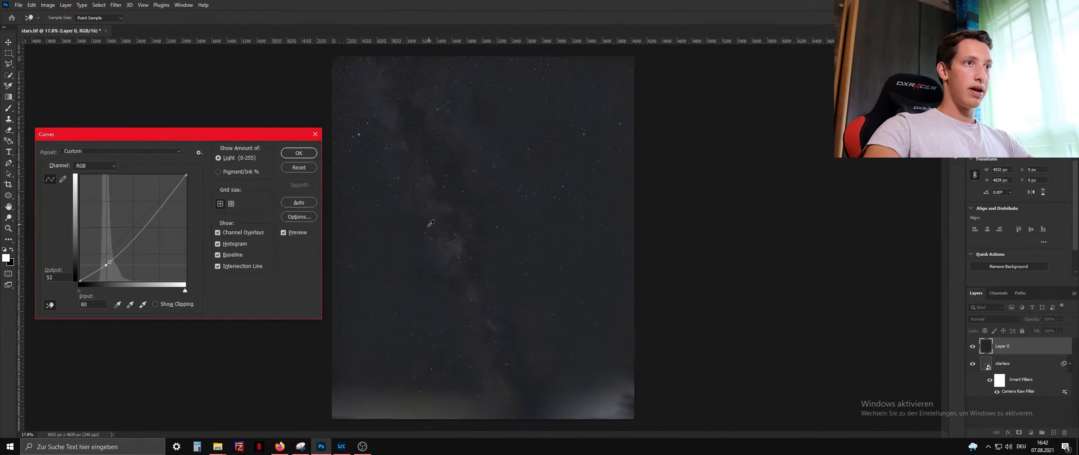
Step: Brighten a star with on-image adjustment, setting the highlight curve point at input 185 to output 181
scroll(427, 234, "up", 4)
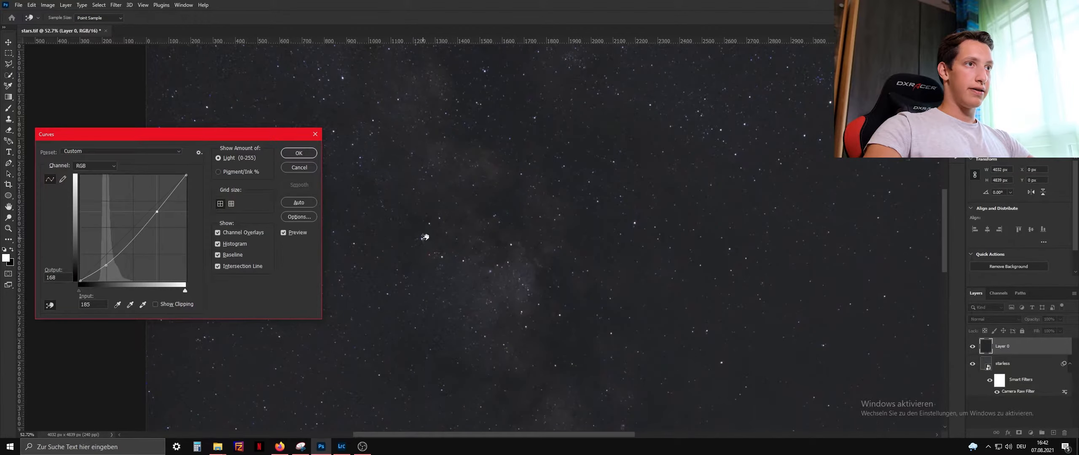
left_click_drag(425, 237, 427, 223)
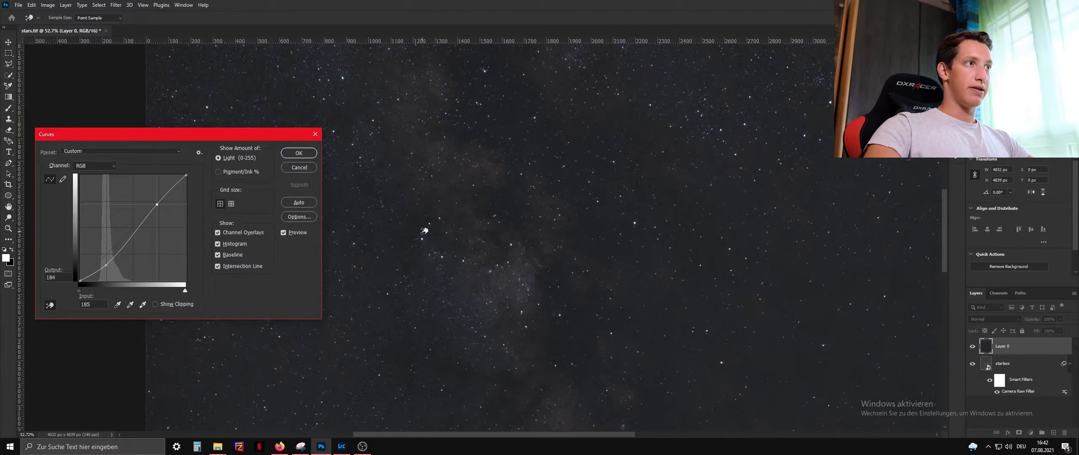
scroll(423, 230, "down", 4)
scroll(716, 253, "up", 1)
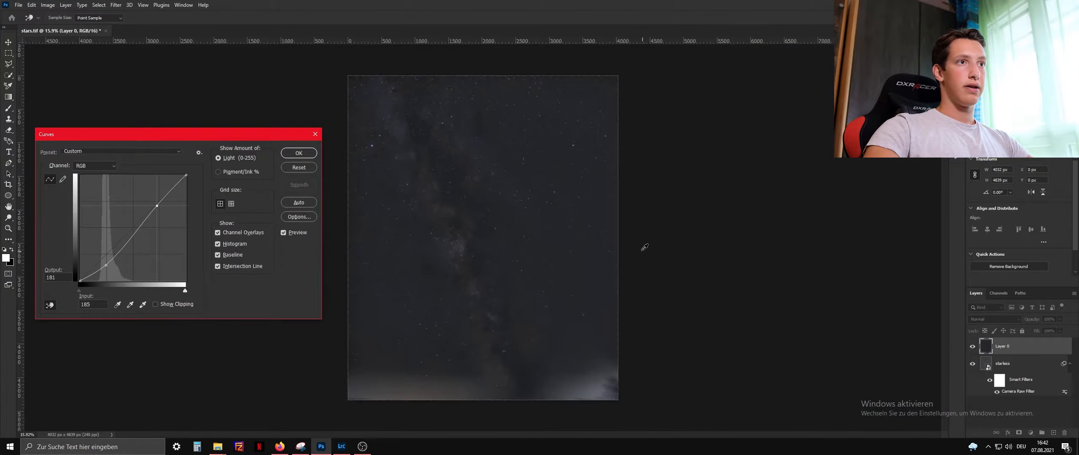
scroll(556, 234, "up", 1)
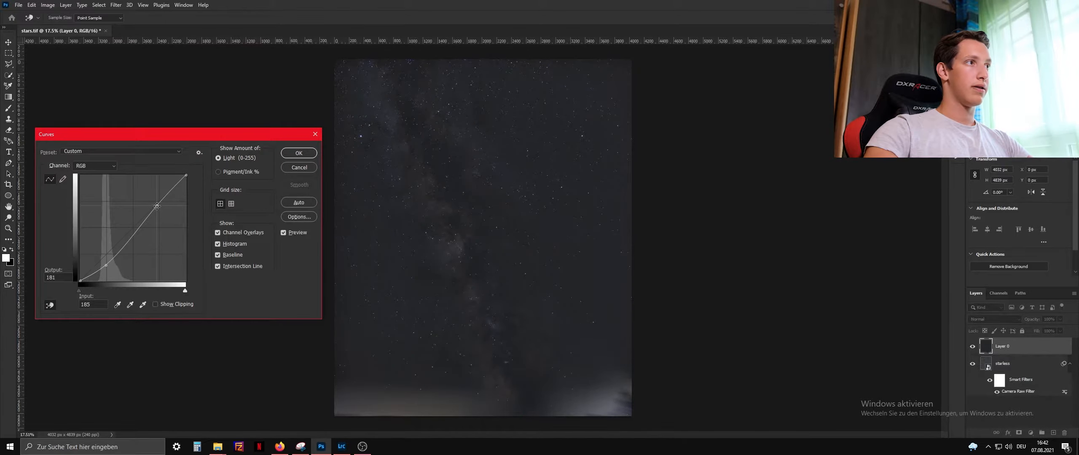
Step: Add a midtone curve point at input 118, output 90, raise the highlight point slightly, compare with the original, and apply the curve
left_click_drag(159, 207, 157, 203)
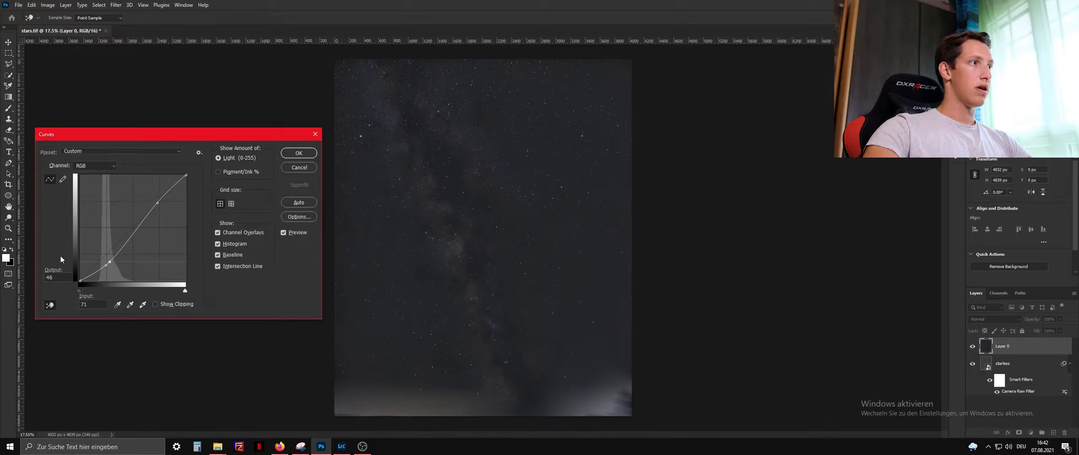
left_click_drag(129, 238, 129, 243)
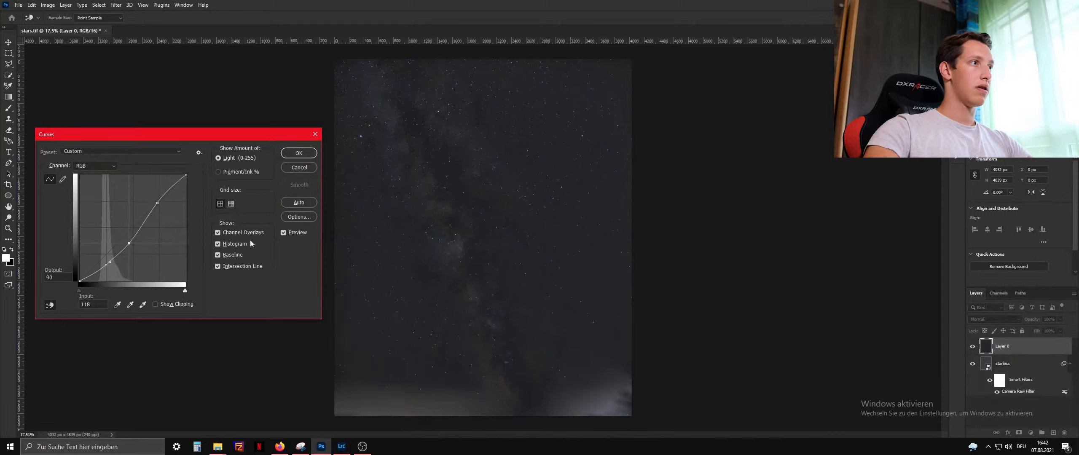
left_click(283, 230)
left_click(283, 229)
left_click(282, 230)
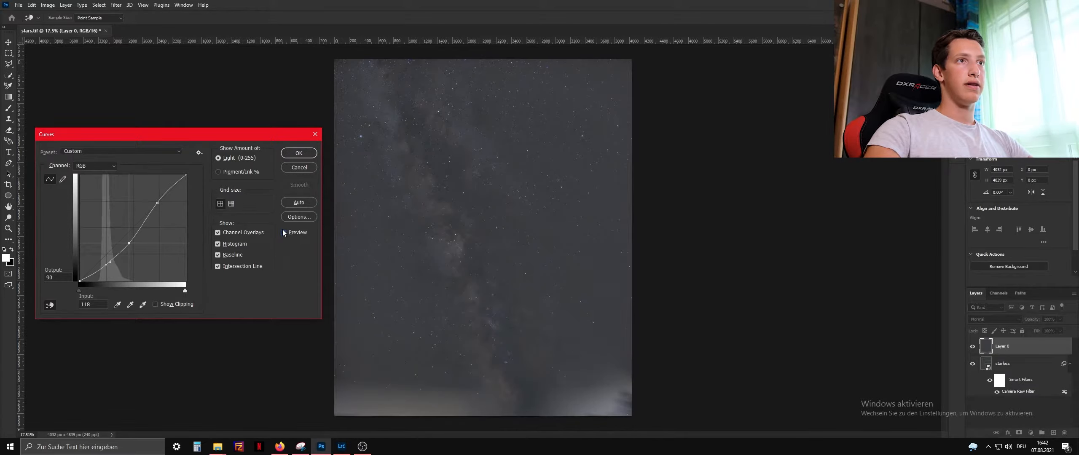
left_click(283, 229)
left_click(282, 229)
left_click(282, 229)
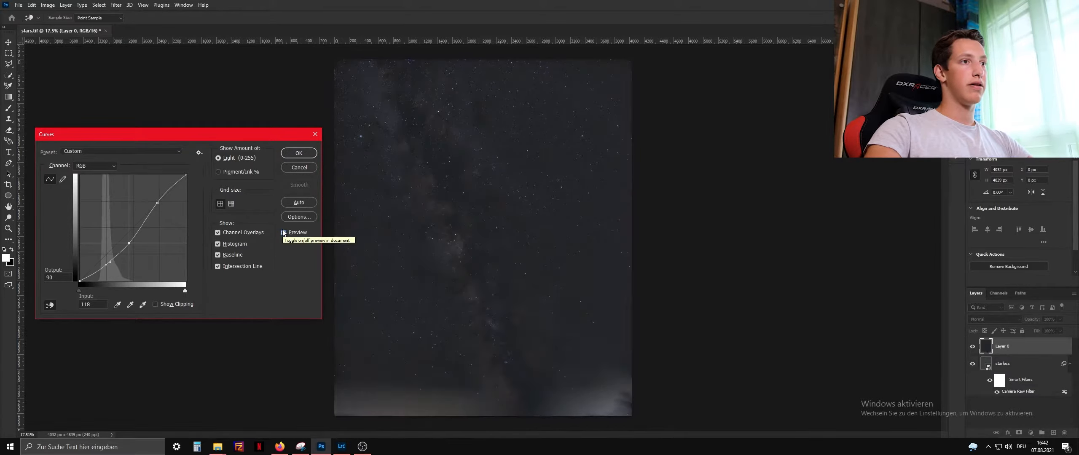
left_click_drag(157, 202, 158, 199)
left_click(297, 153)
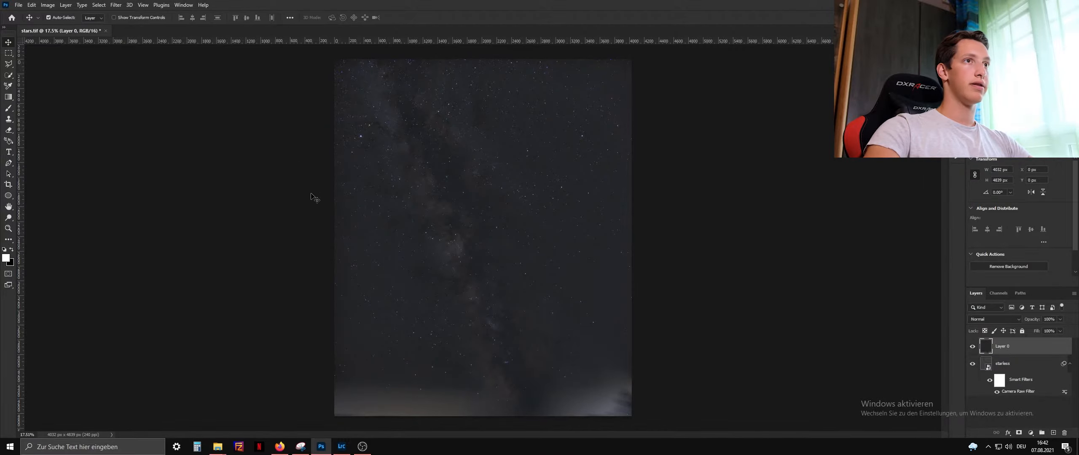
Step: Try the Linear Burn blend mode on the star layer, and settle on Lighten
left_click(996, 319)
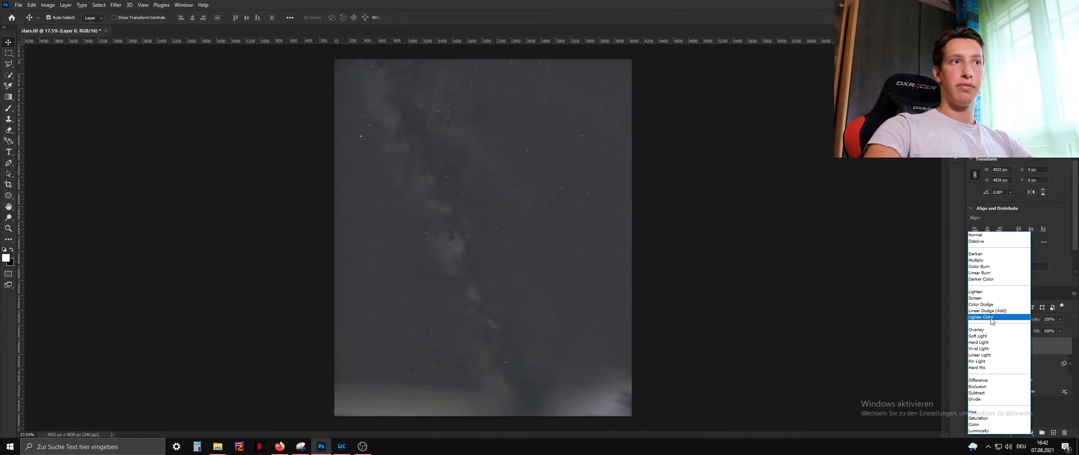
left_click(978, 272)
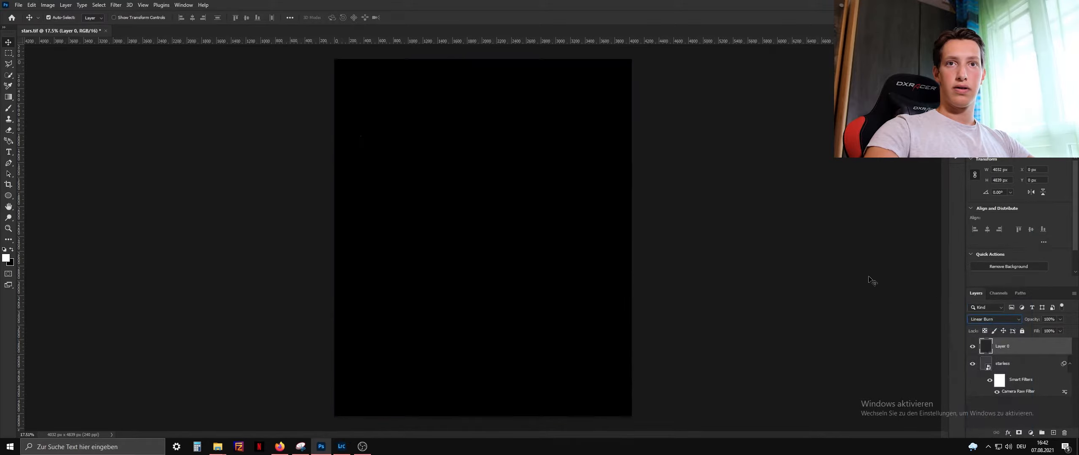
left_click(990, 323)
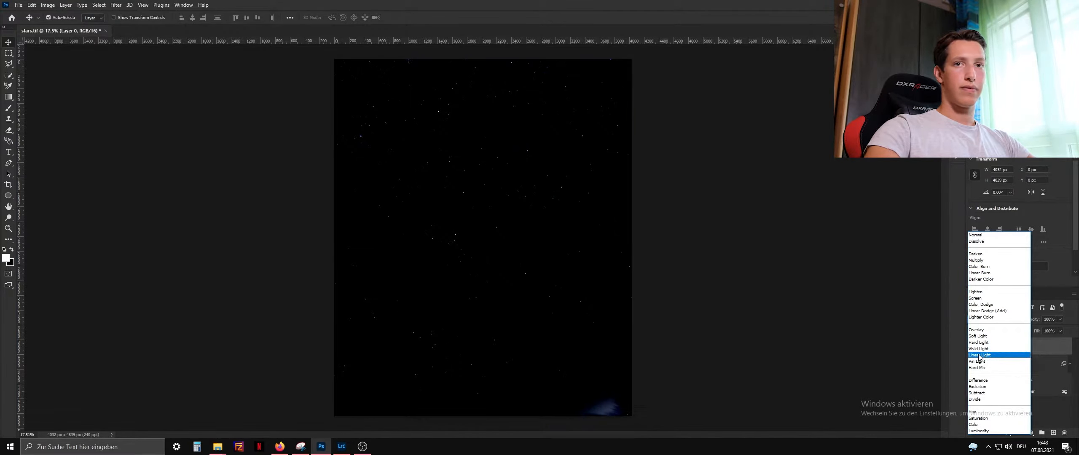
left_click(980, 292)
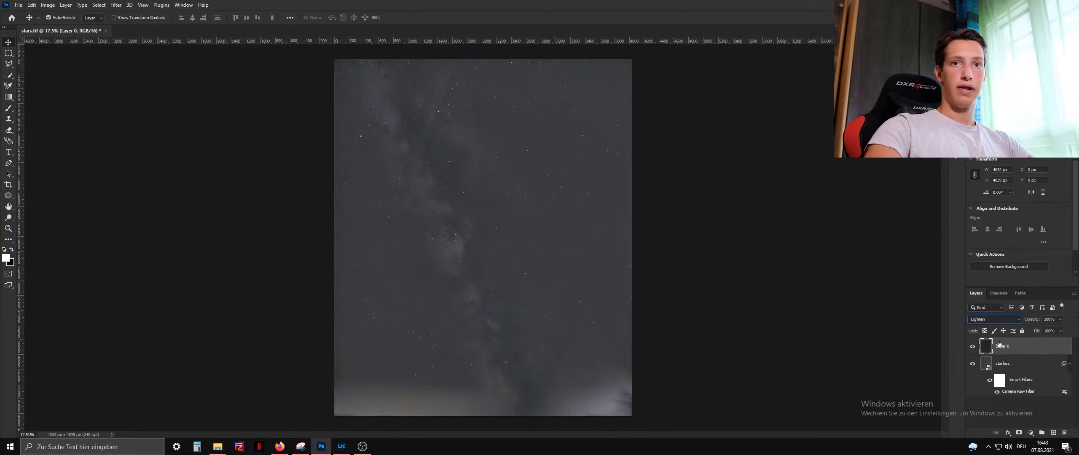
Step: Compare the blended image with the star layer shown and hidden, both as a whole and up close on the Milky Way core
left_click(972, 347)
left_click(973, 347)
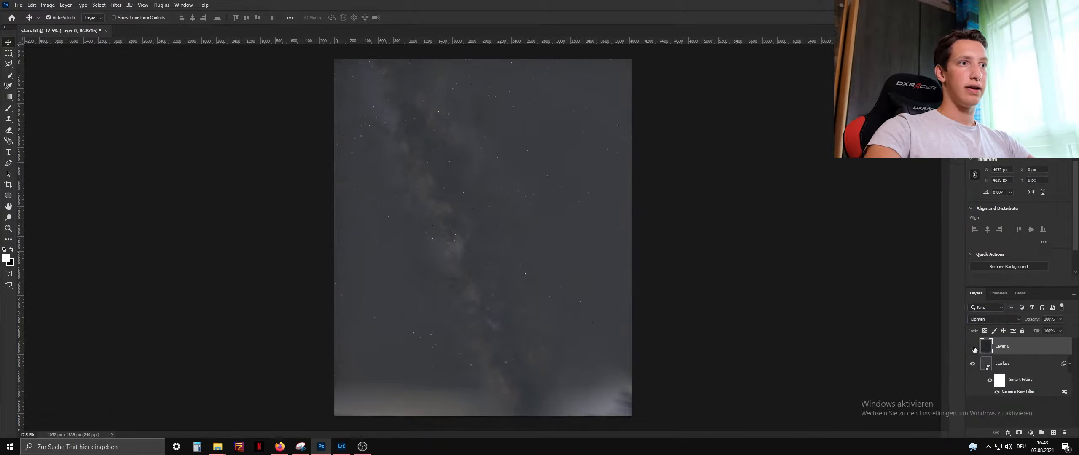
left_click(973, 347)
left_click(972, 347)
left_click(973, 346)
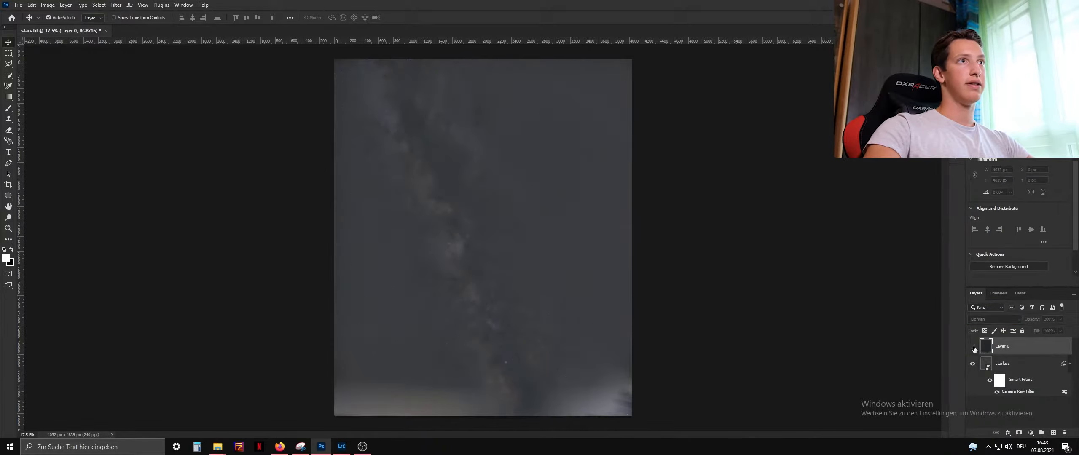
left_click(973, 347)
scroll(453, 313, "up", 3)
scroll(586, 285, "up", 2)
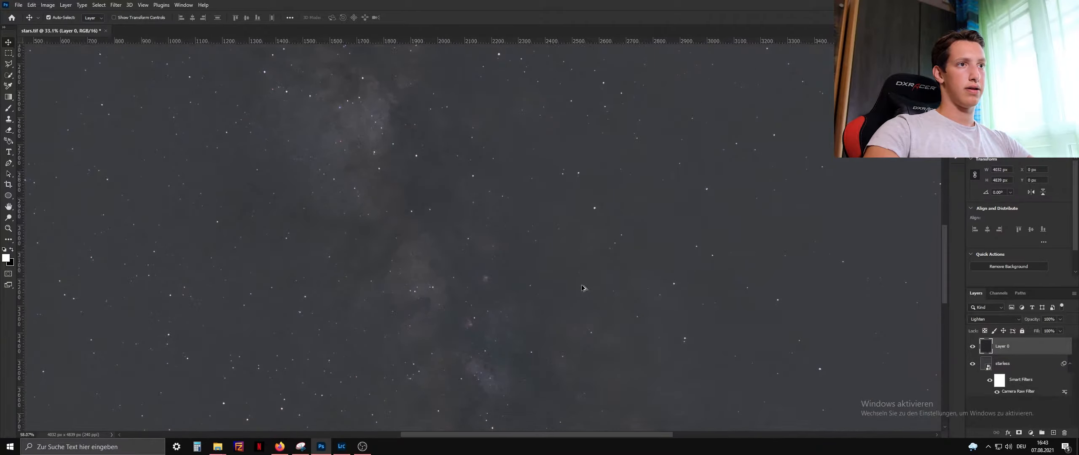
left_click(973, 347)
left_click(973, 346)
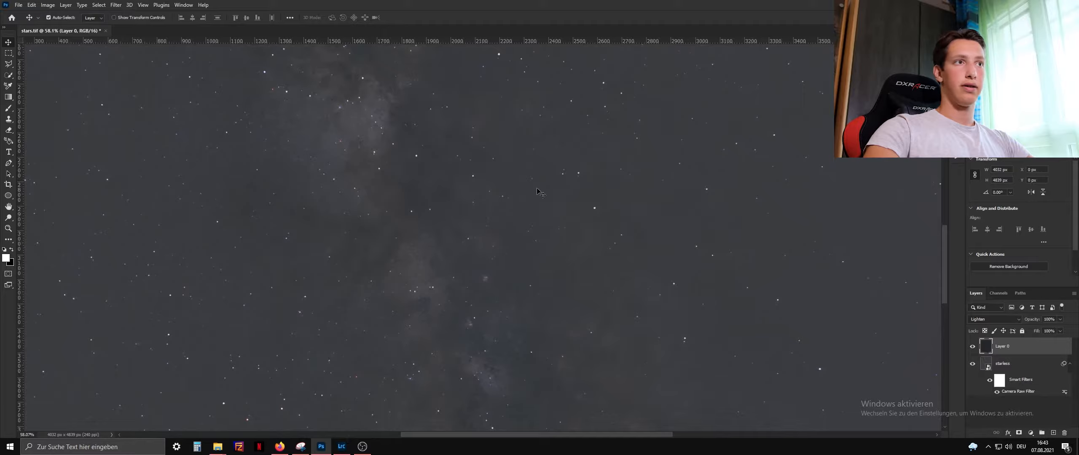
scroll(536, 187, "down", 3)
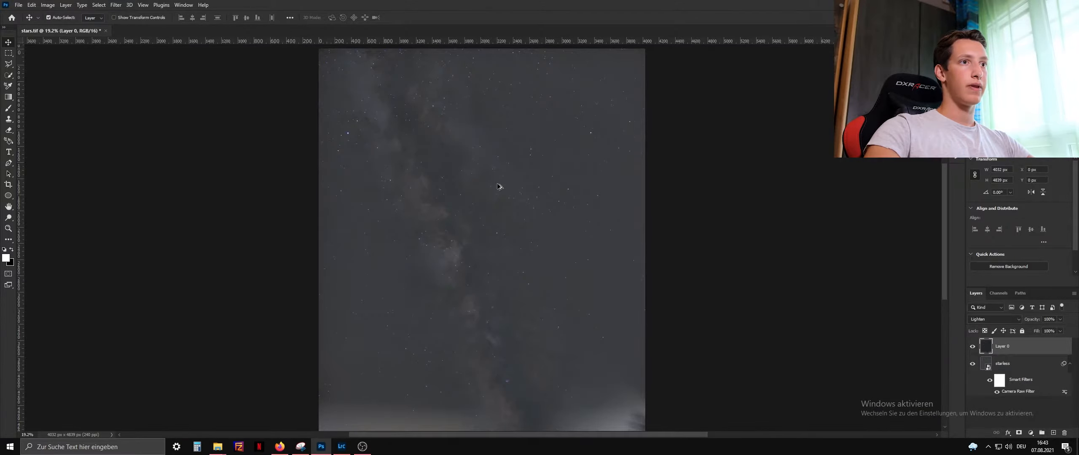
left_click(972, 349)
scroll(437, 262, "down", 2)
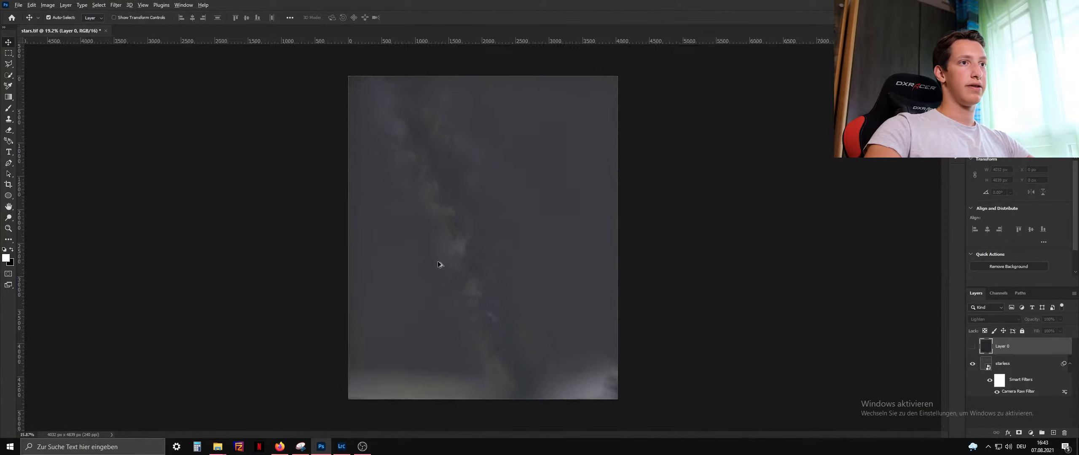
Step: Apply a Levels adjustment to the starless layer with the black input level at 36
scroll(437, 262, "up", 1)
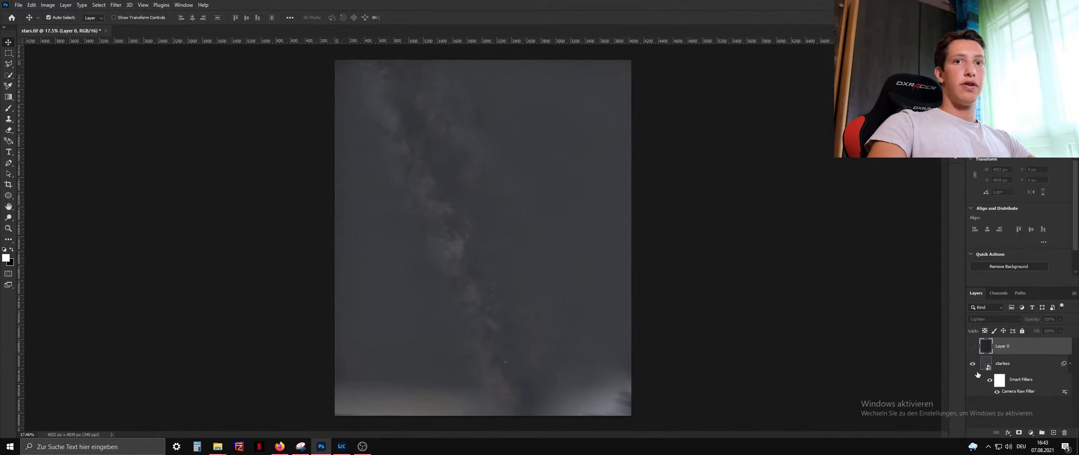
left_click(1021, 365)
key("ctrl+l")
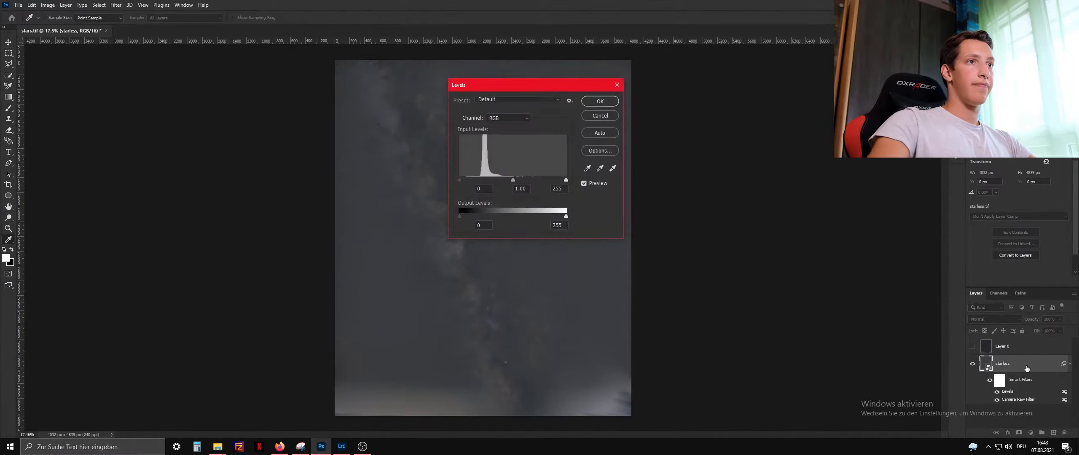
left_click_drag(459, 179, 474, 181)
left_click_drag(513, 86, 700, 131)
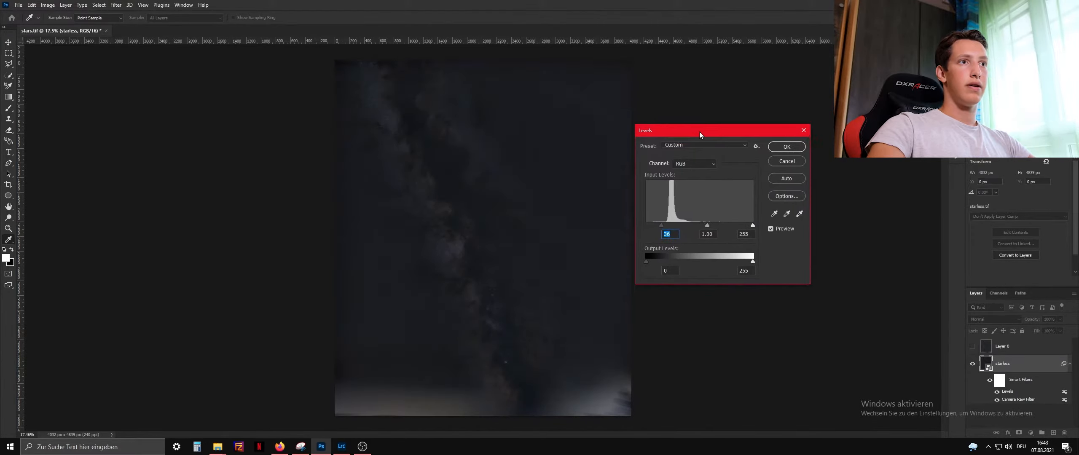
left_click(786, 147)
Step: Try the Arcsinh30 curves preset on the starless layer, and apply Arcsinh10 instead
key("ctrl+m")
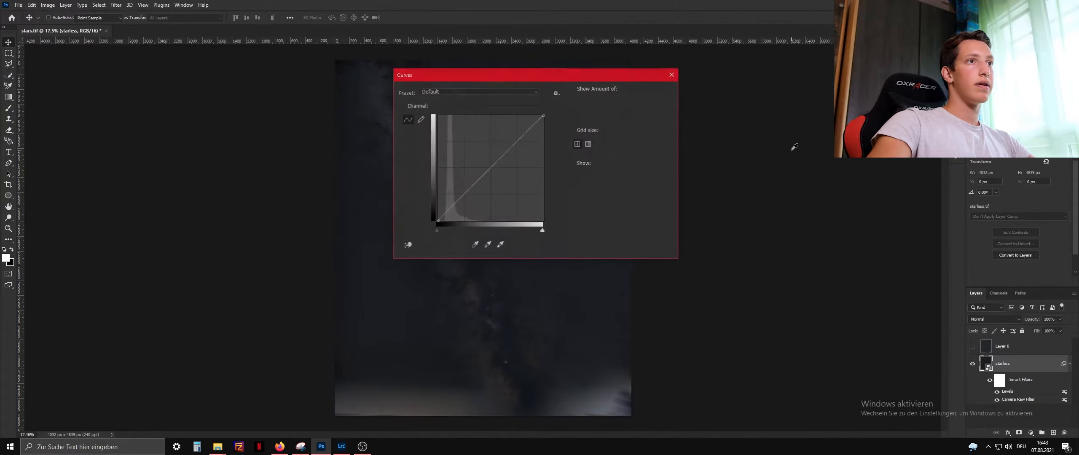
left_click(447, 92)
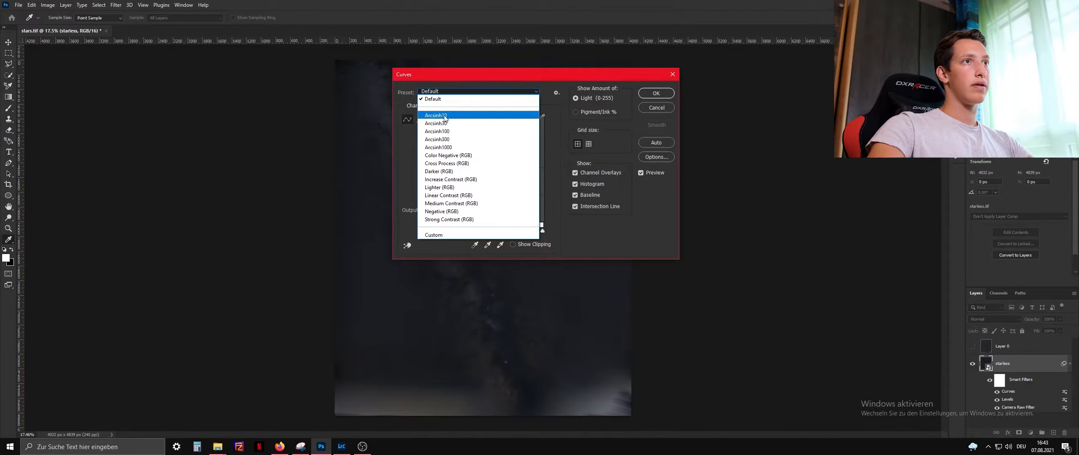
left_click(444, 123)
left_click_drag(467, 81, 718, 150)
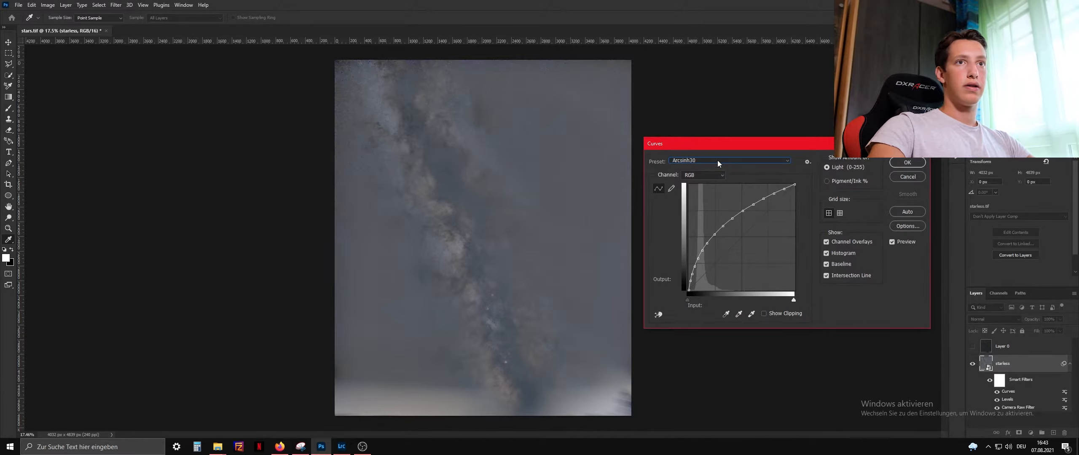
left_click(717, 160)
left_click(690, 187)
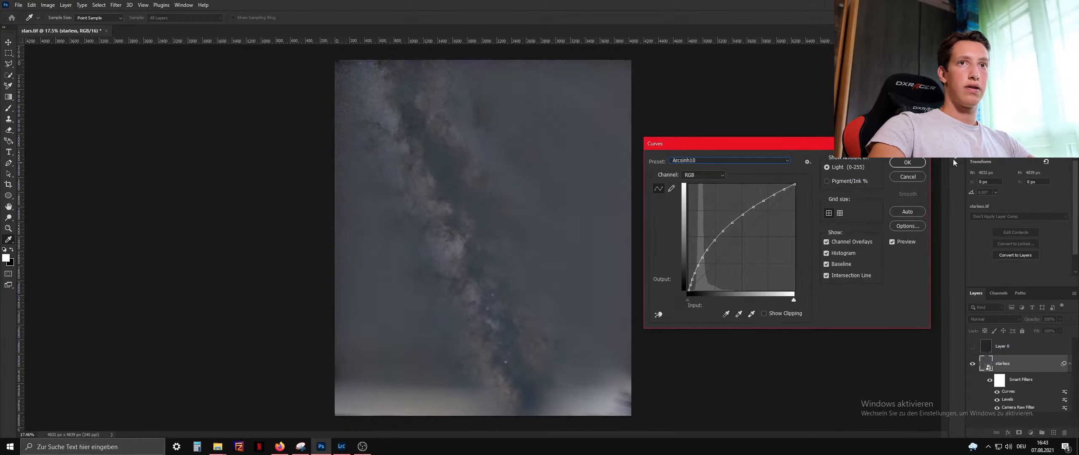
left_click(905, 164)
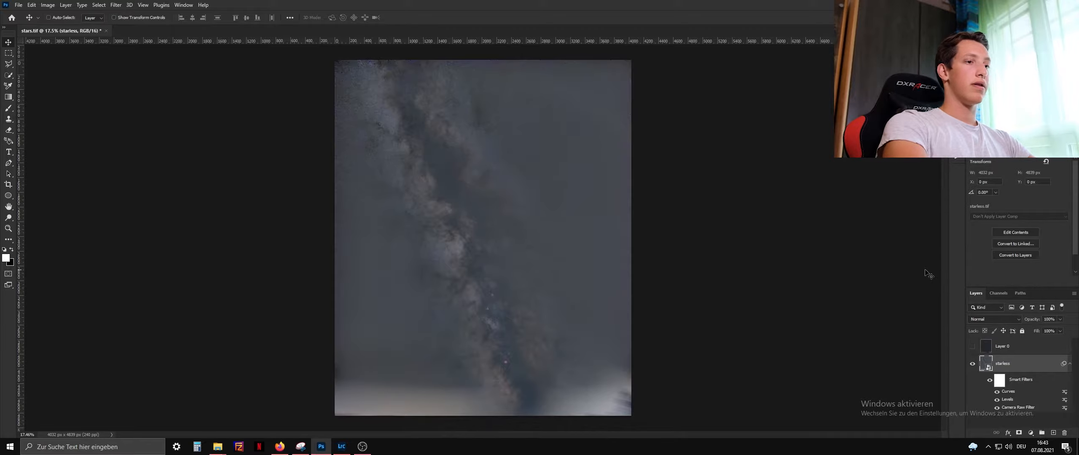
Step: Darken the starless layer with a second Levels adjustment, setting the black input level to 25
key("ctrl+l")
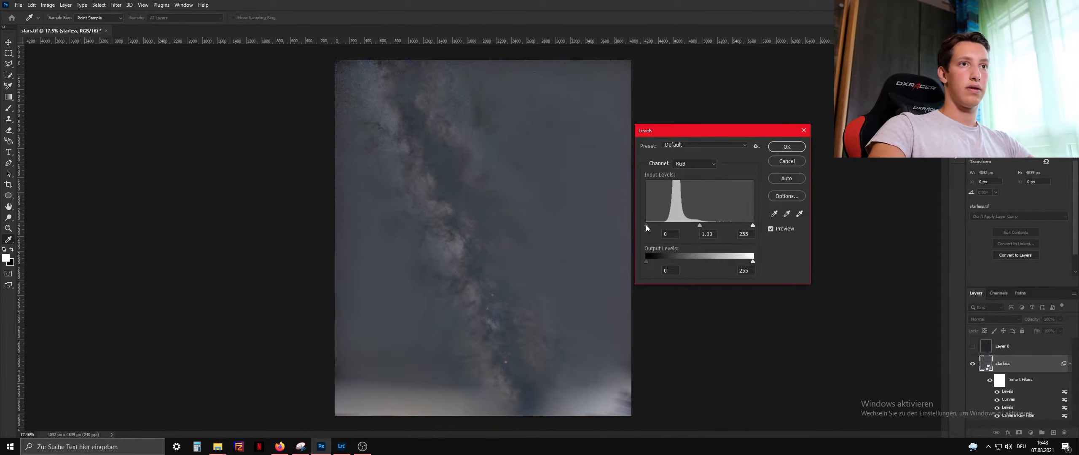
left_click_drag(645, 224, 657, 226)
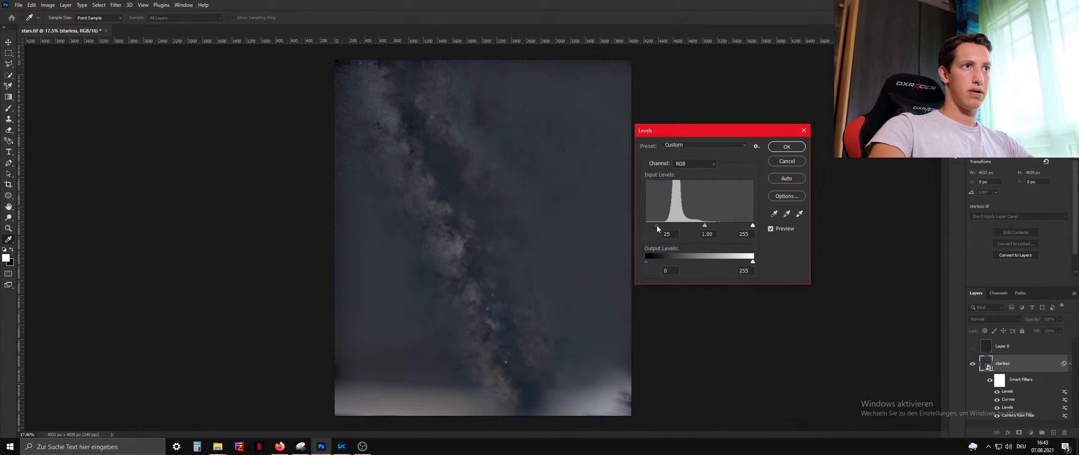
left_click(786, 147)
Step: Examine the stretched starless image up close for noise and artifacts along the Milky Way, the horizon and the upper edge
scroll(471, 271, "up", 3)
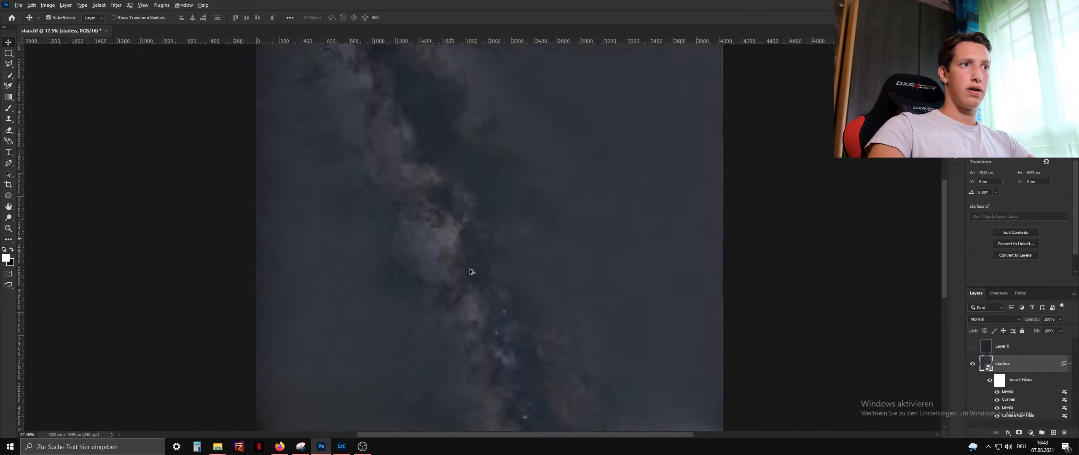
scroll(471, 272, "up", 3)
scroll(440, 213, "down", 2)
scroll(513, 362, "up", 2)
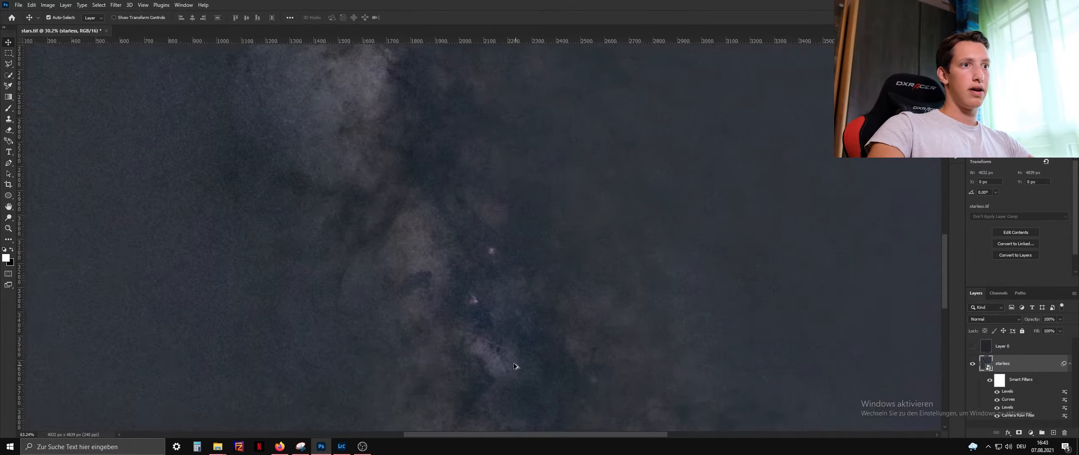
scroll(513, 363, "down", 3)
scroll(459, 350, "up", 2)
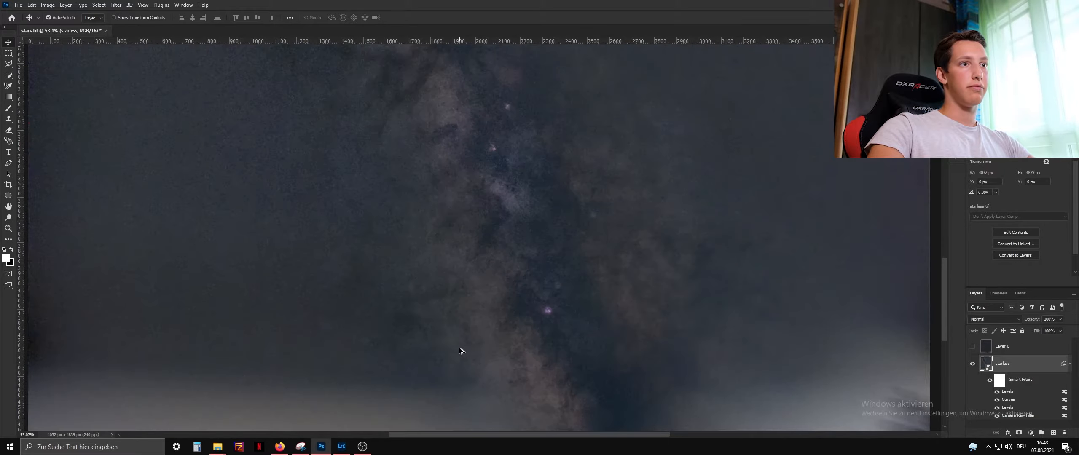
scroll(684, 354, "up", 7)
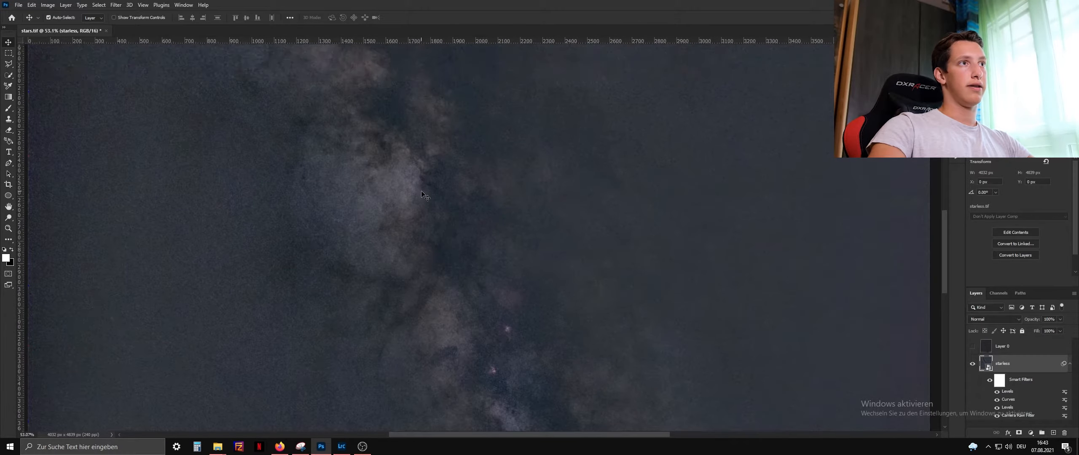
scroll(348, 157, "up", 10)
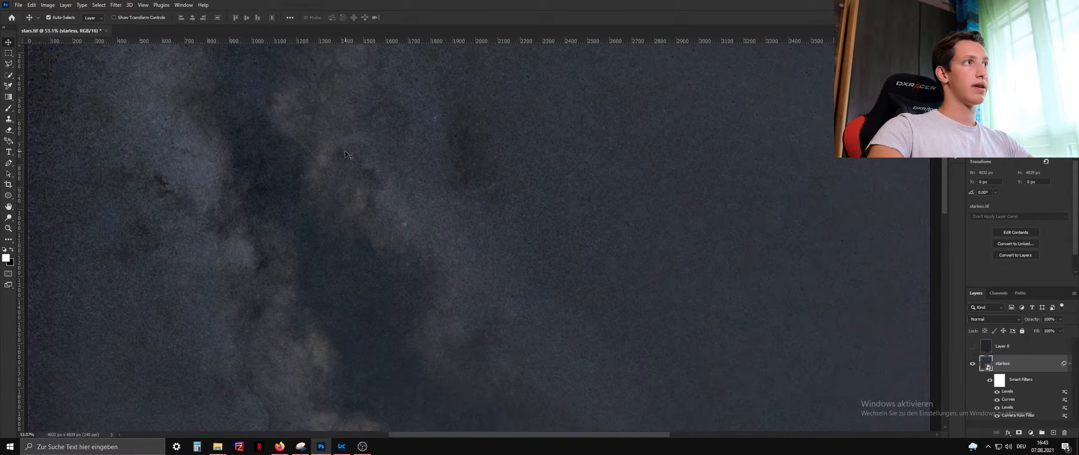
scroll(348, 157, "up", 3)
scroll(103, 175, "left", 3)
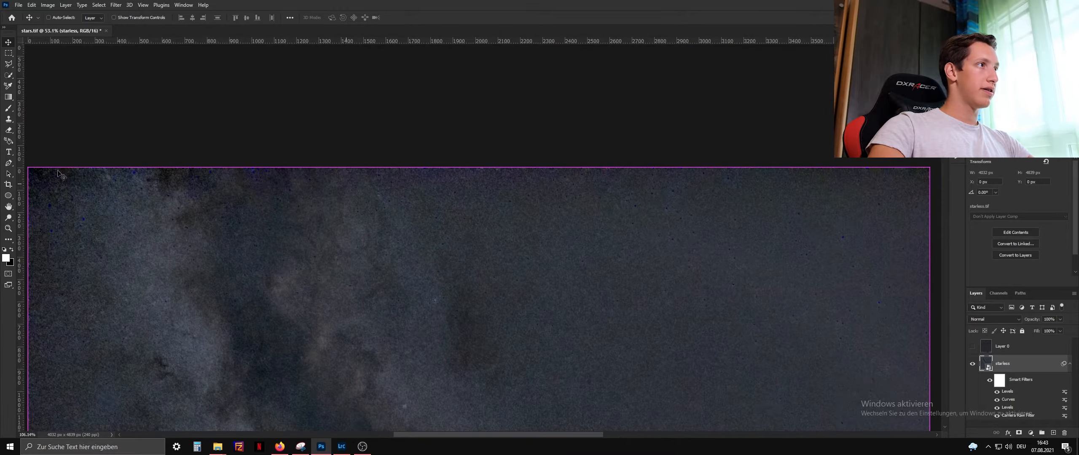
scroll(104, 176, "up", 5)
scroll(228, 168, "down", 10)
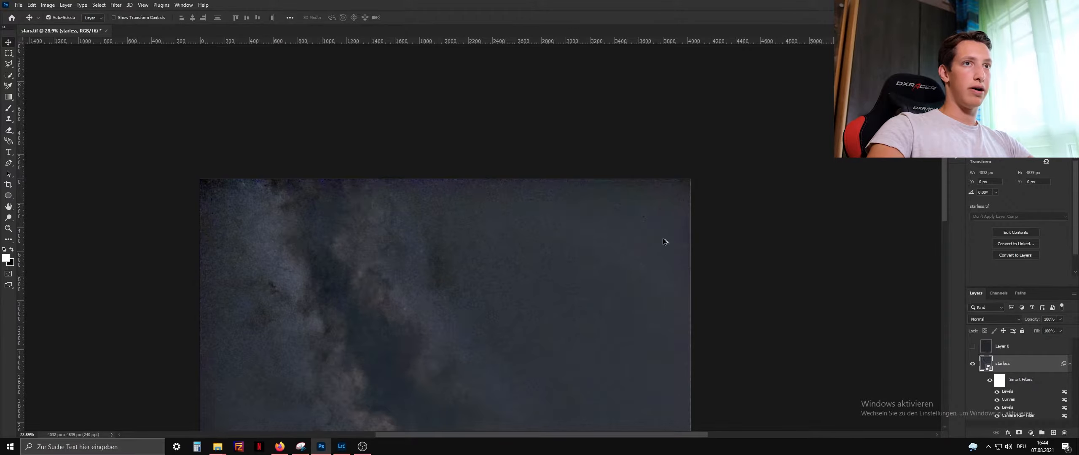
Step: Crop a thin border off all sides of the image to remove the faulty edges
scroll(498, 278, "down", 3)
key("c")
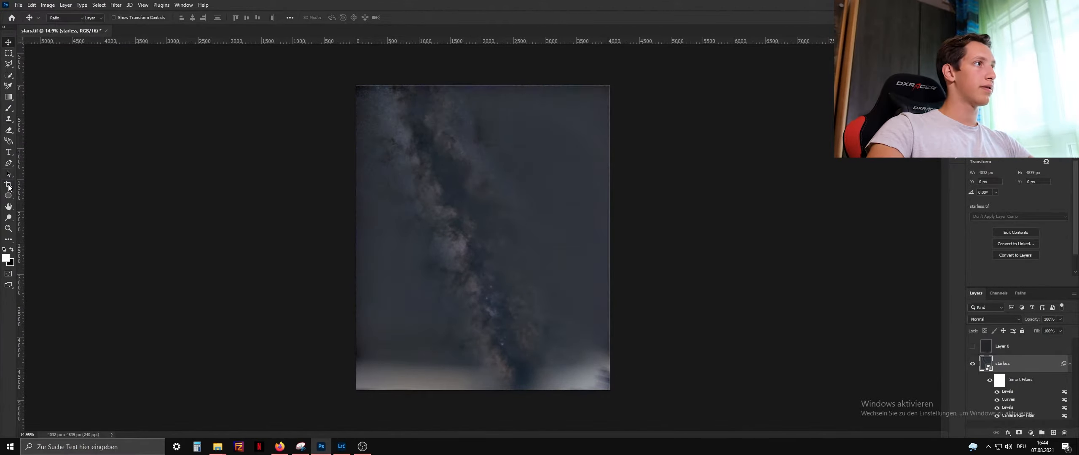
left_click_drag(358, 240, 360, 239)
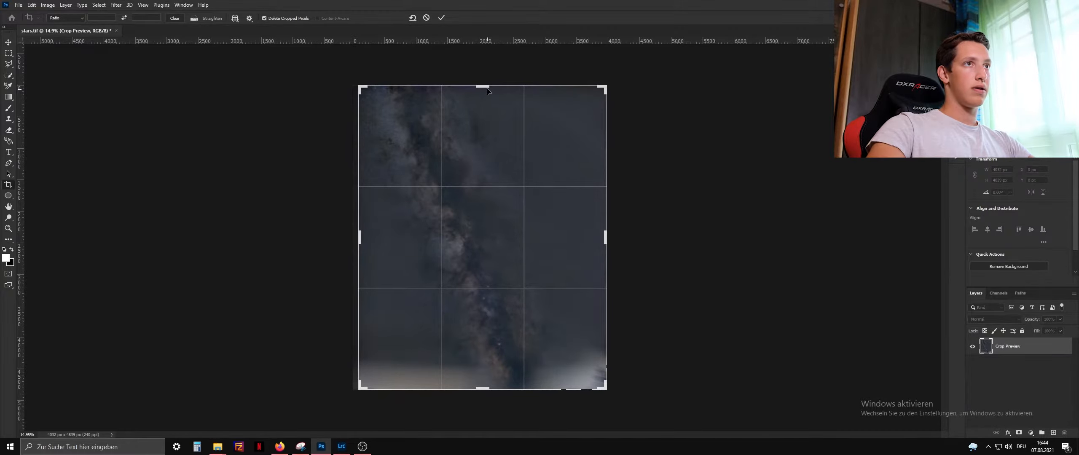
left_click_drag(483, 86, 482, 89)
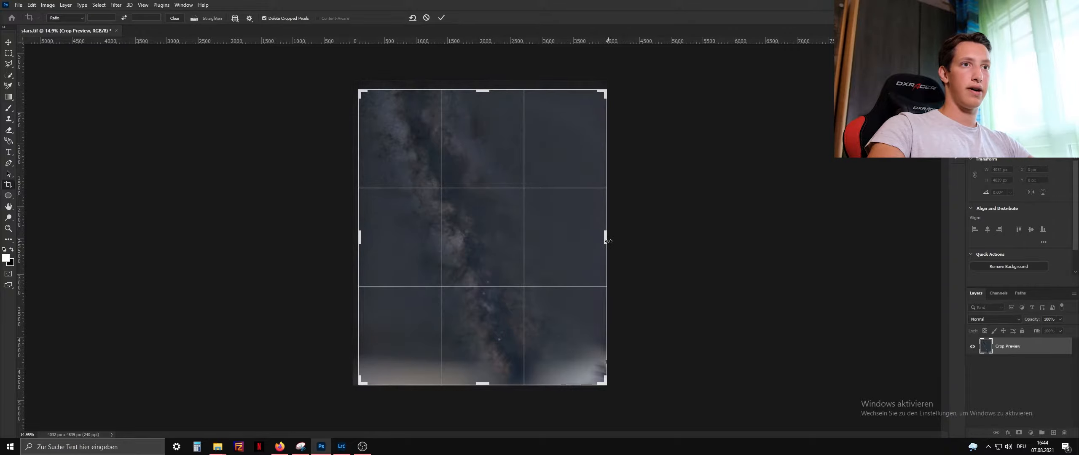
left_click_drag(606, 239, 602, 240)
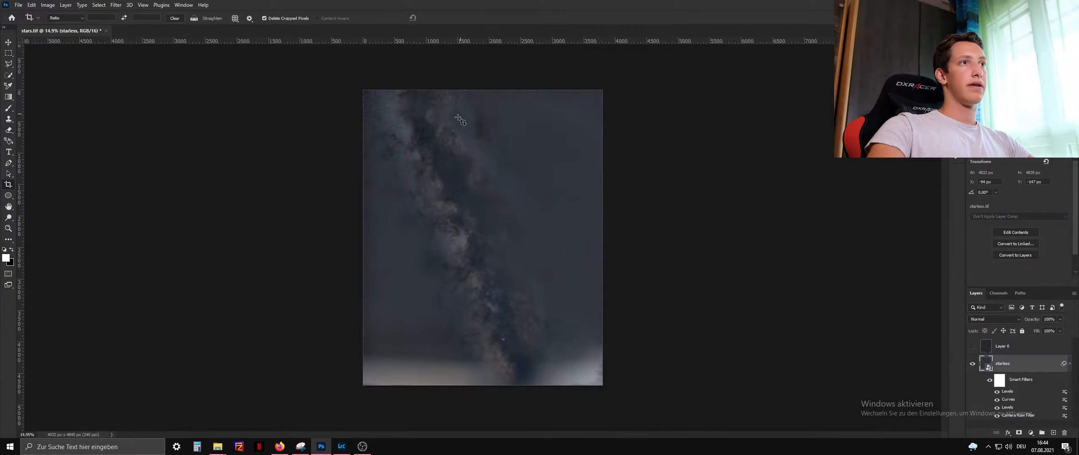
Step: Rasterize the starless layer and heal the large blue speck near the image's upper-left corner with the Spot Healing Brush
scroll(392, 77, "up", 5)
scroll(455, 114, "up", 5)
key("v")
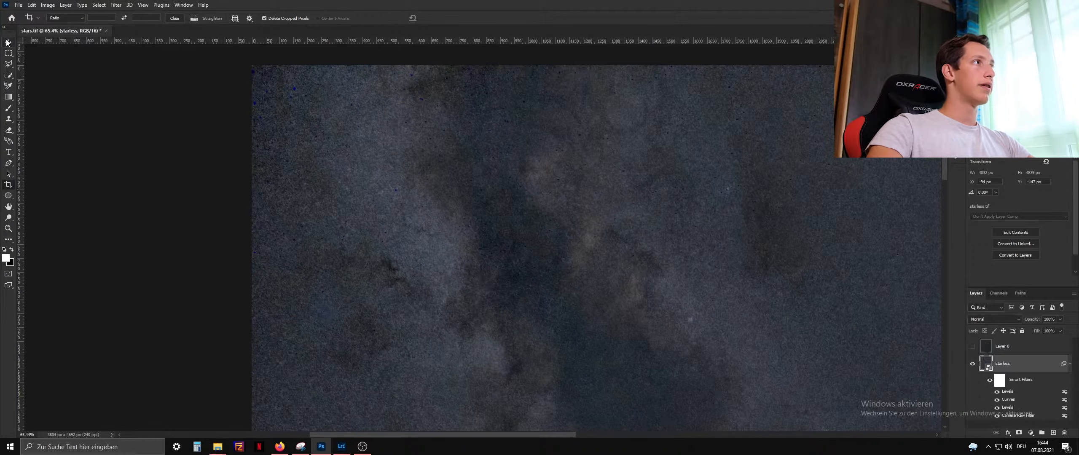
scroll(202, 80, "up", 8)
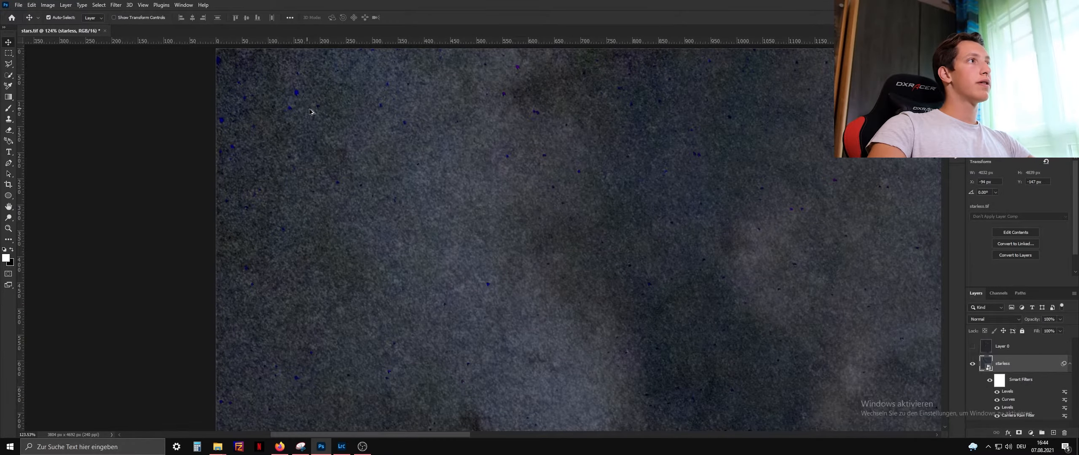
scroll(324, 134, "up", 3)
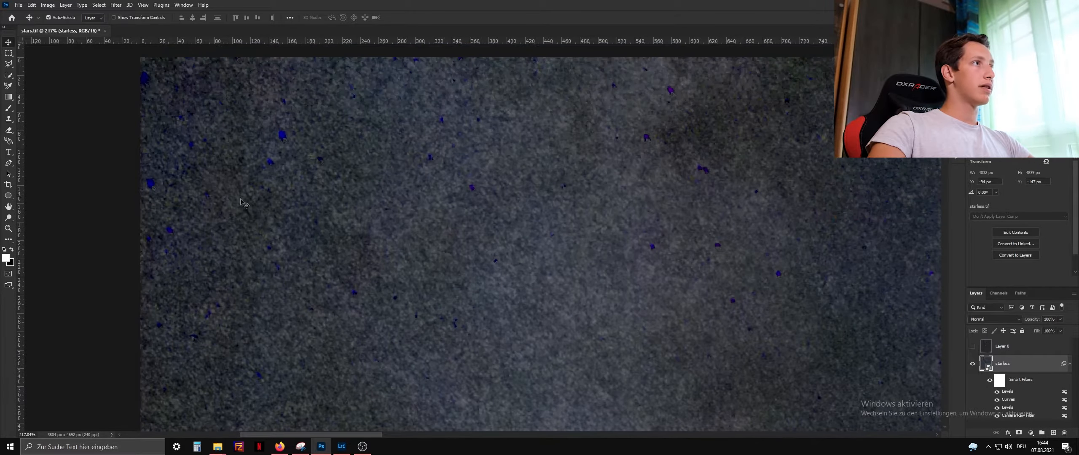
left_click(8, 240)
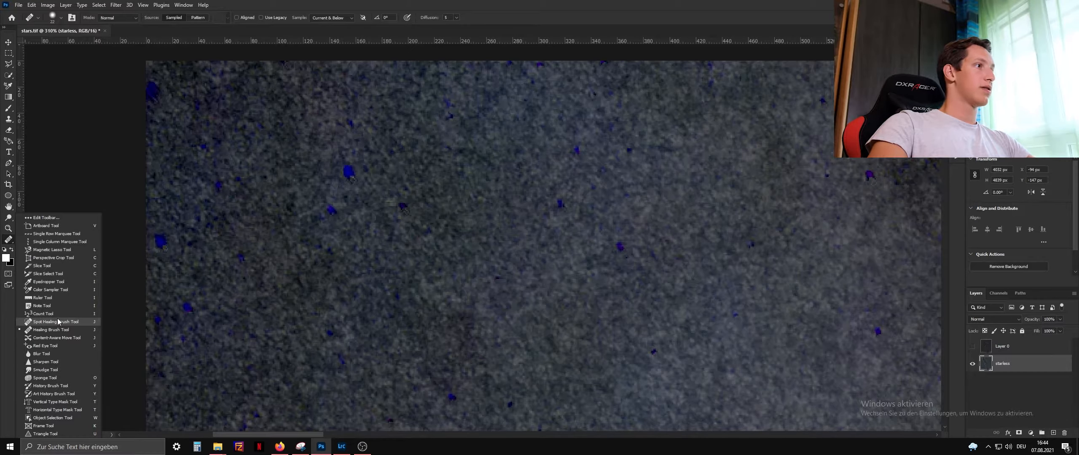
left_click(58, 322)
mouse_move(350, 177)
left_mouse_down()
mouse_move(622, 167)
mouse_move(285, 196)
mouse_move(701, 181)
mouse_move(470, 193)
left_mouse_up()
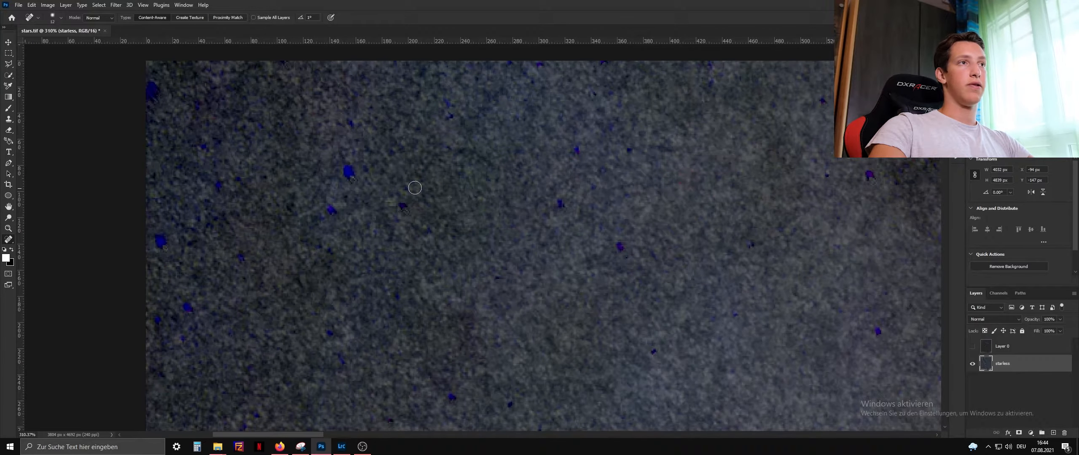
left_click_drag(344, 168, 351, 173)
left_click(351, 172)
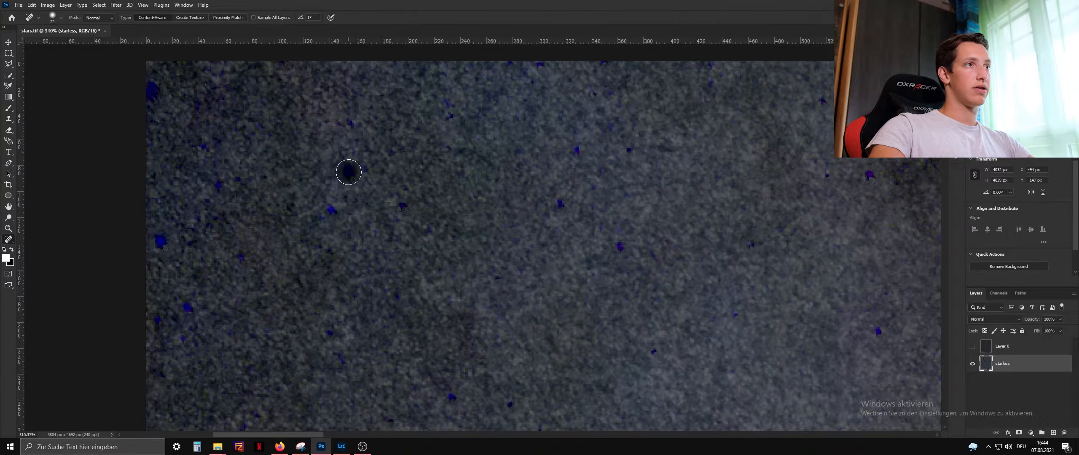
Step: Heal the remaining blue specks across the upper part of the starless layer with the Spot Healing Brush
left_click_drag(385, 229, 389, 232)
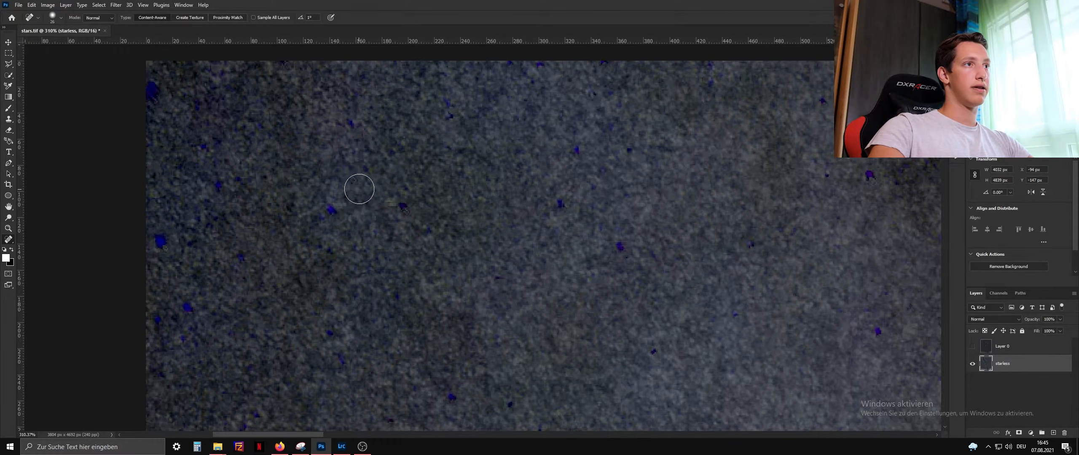
left_click(354, 181)
left_click(402, 207)
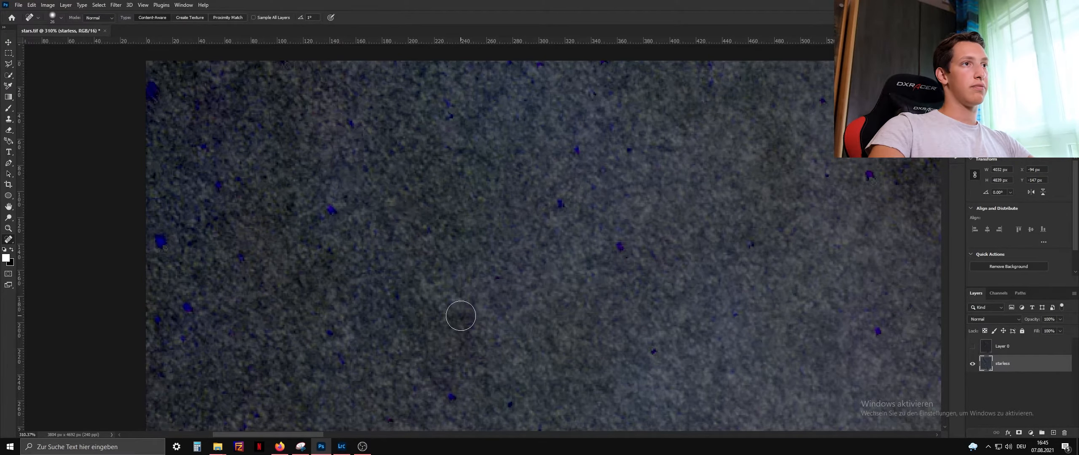
left_click(558, 202)
scroll(354, 281, "down", 2)
left_click_drag(352, 278, 353, 280)
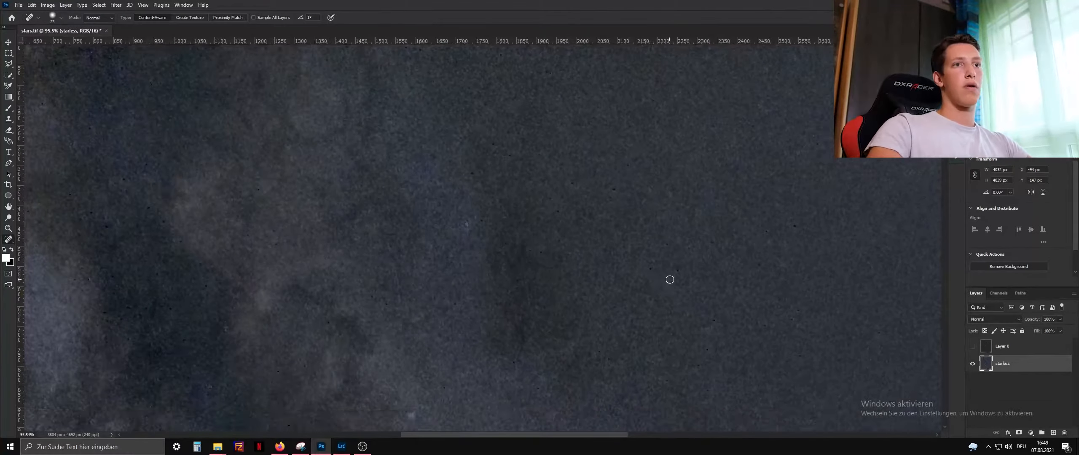
Step: Start a Curves adjustment on the starless layer and raise the tone sampled from the lower Milky Way to output 97
key("ctrl+0")
scroll(474, 166, "up", 5)
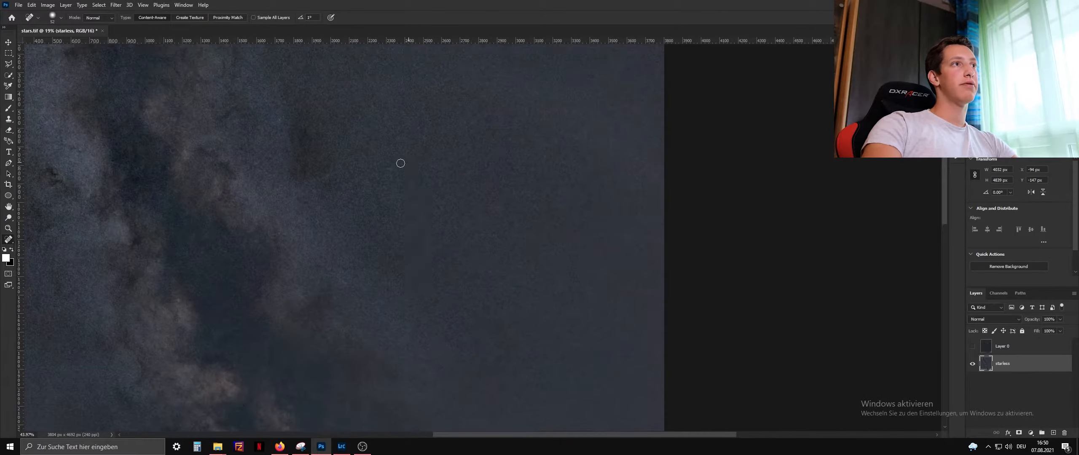
key("ctrl+0")
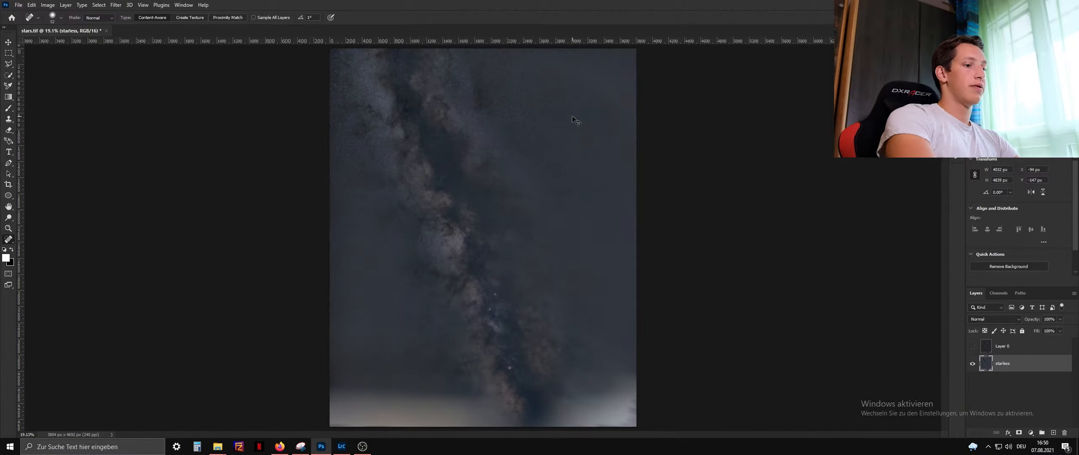
key("ctrl+m")
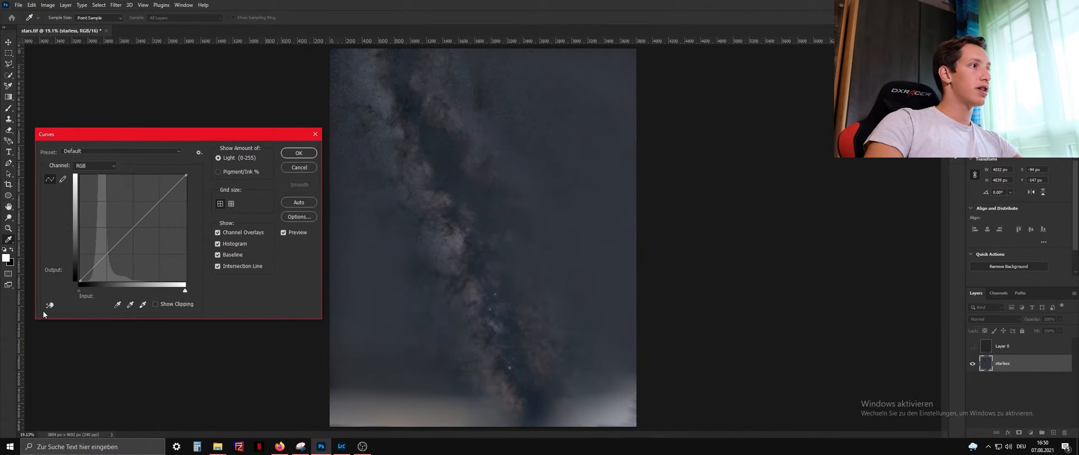
left_click(49, 305)
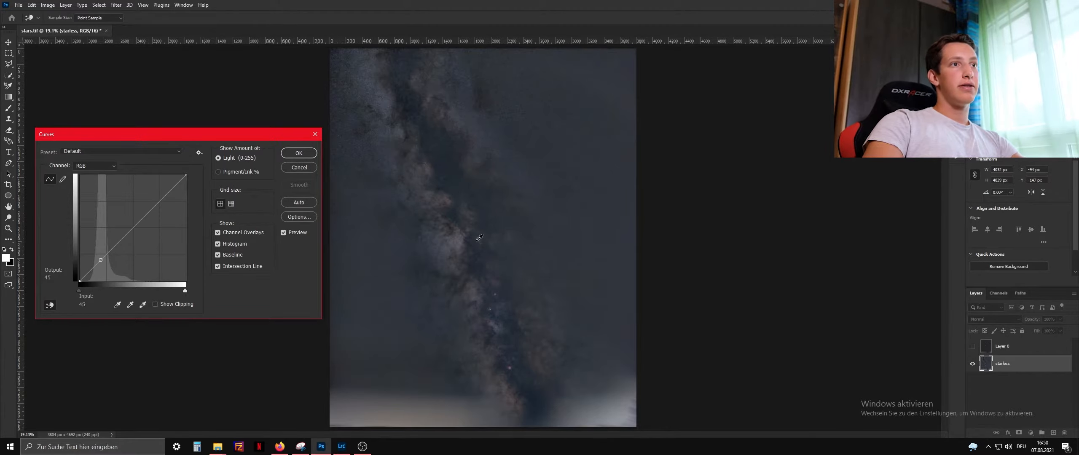
scroll(468, 245, "up", 2)
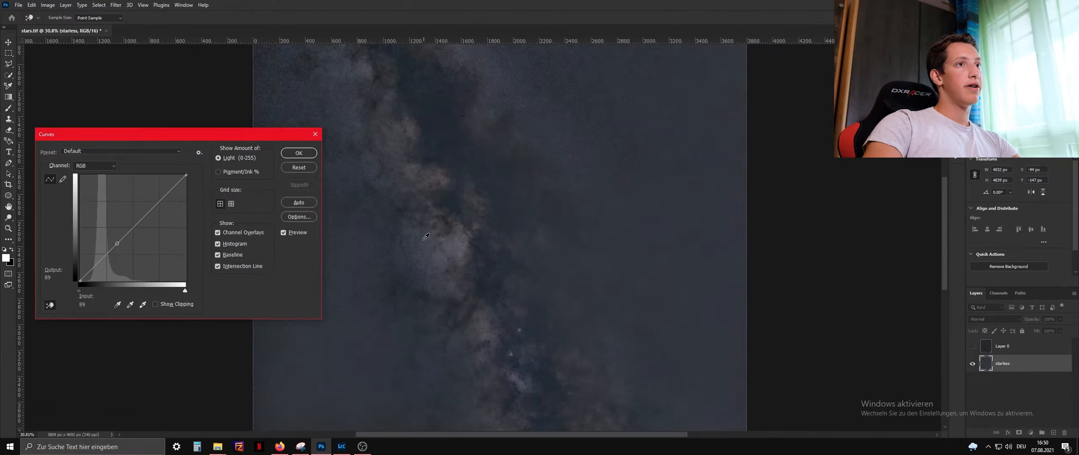
scroll(700, 236, "up", 2)
scroll(449, 268, "down", 2)
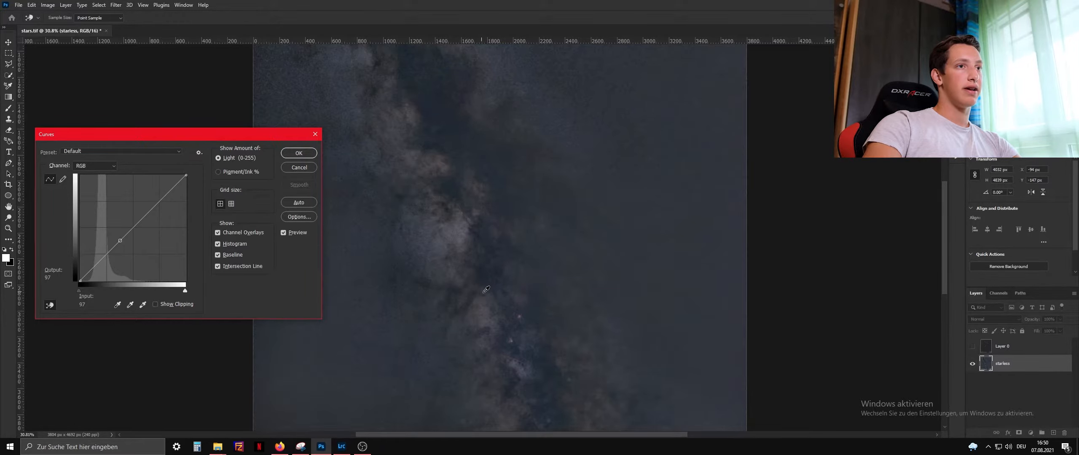
scroll(486, 289, "down", 4)
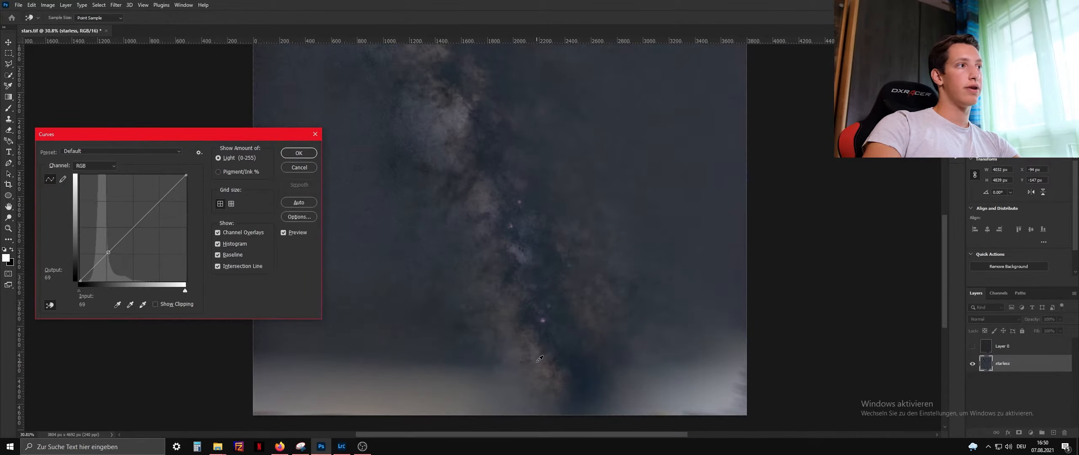
left_click_drag(539, 359, 538, 349)
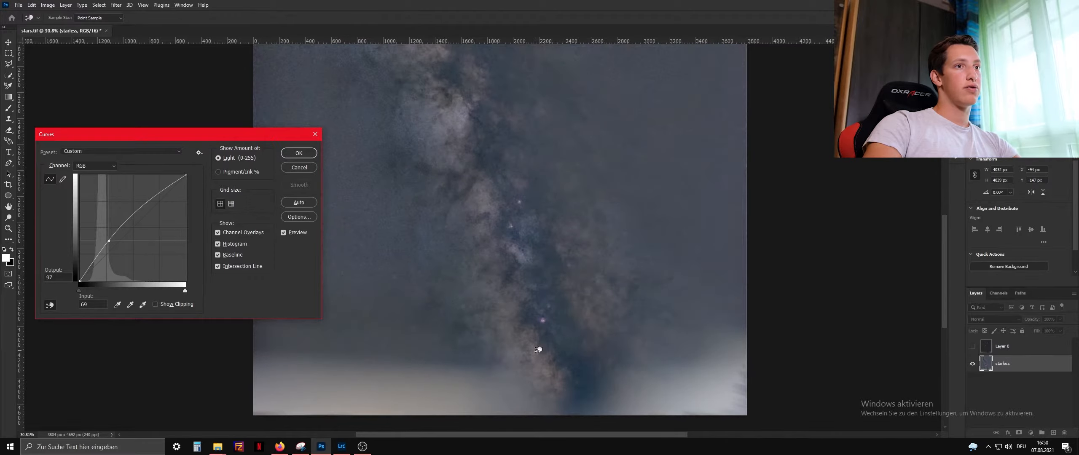
scroll(616, 215, "down", 3, "alt")
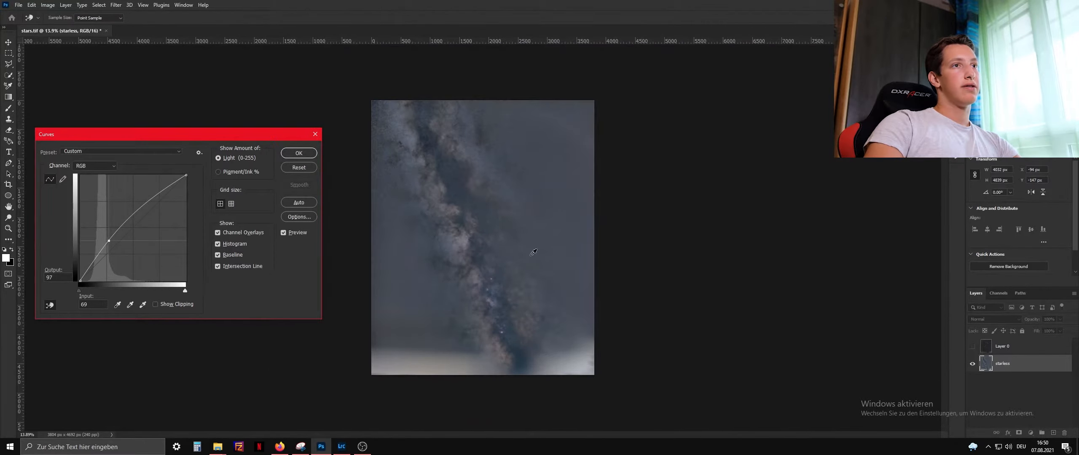
scroll(554, 283, "up", 2, "alt")
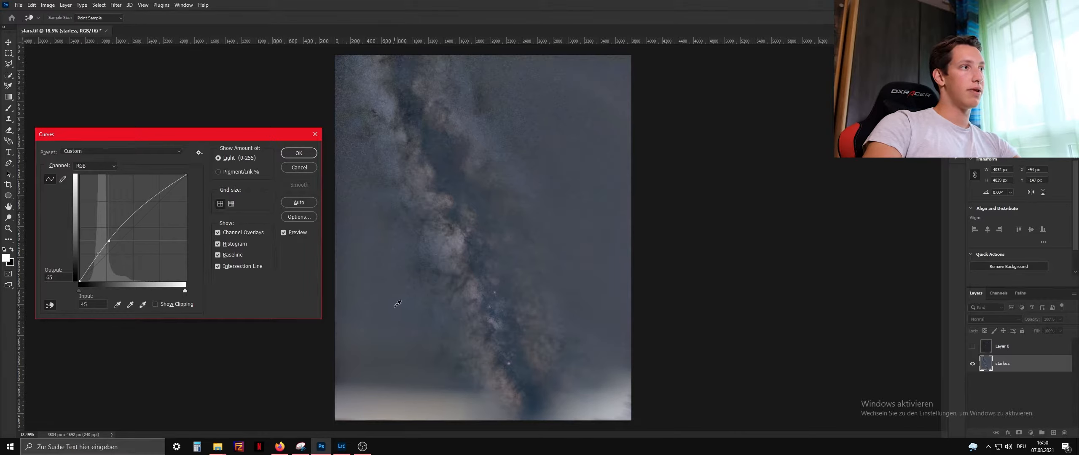
Step: Darken the background sky in the curve by lowering the shadow point to about input 44, output 46
left_click_drag(396, 307, 396, 311)
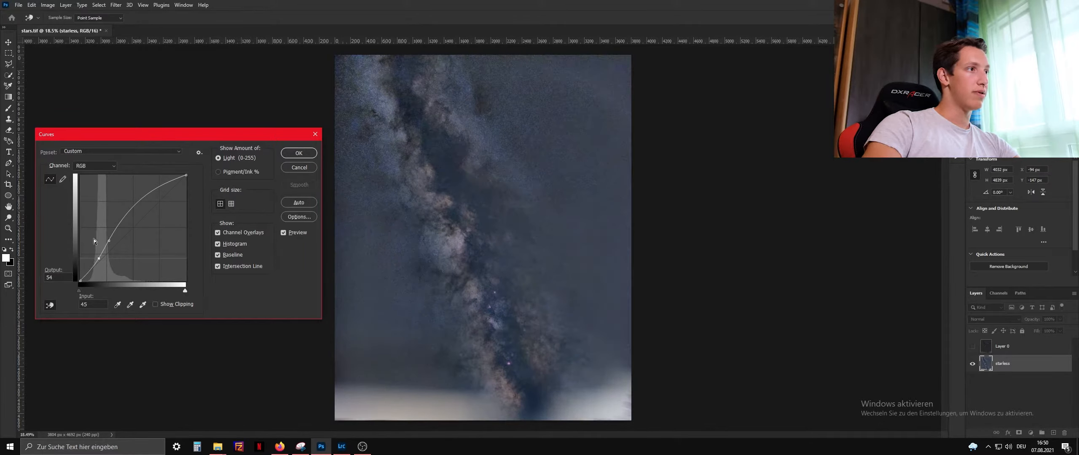
left_click_drag(109, 241, 98, 261)
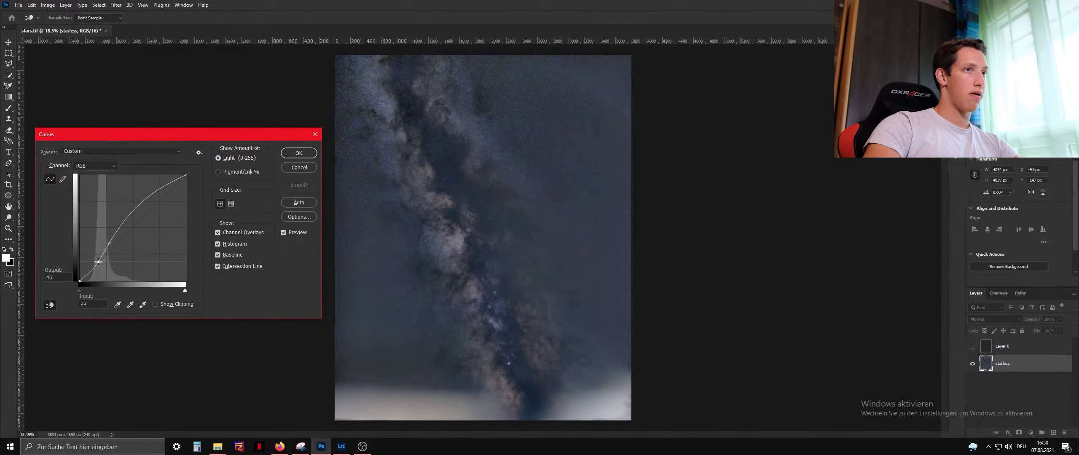
scroll(516, 371, "up", 3)
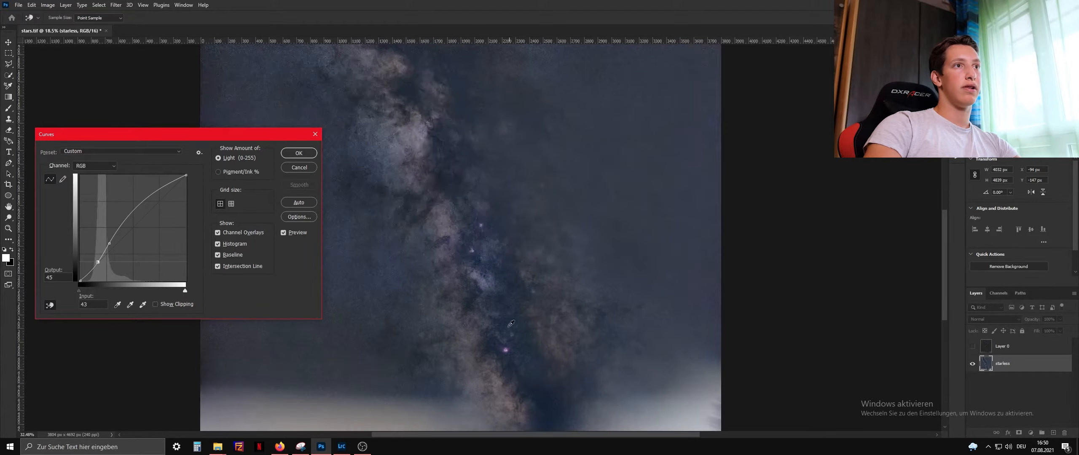
Step: Compare the starless image with and without the Curves adjustment, up close and as a whole, and apply it
left_click(284, 232)
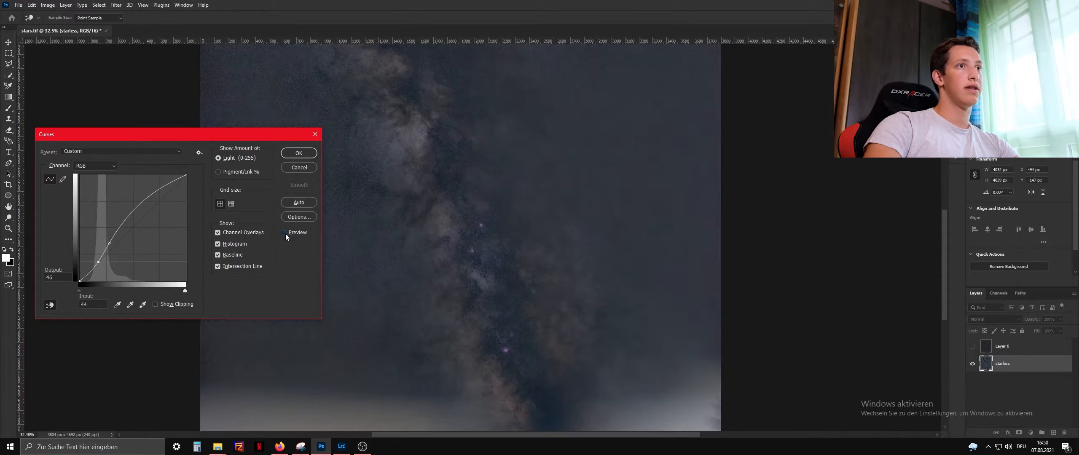
left_click(283, 233)
left_click(284, 233)
left_click(284, 233)
scroll(285, 234, "down", 3)
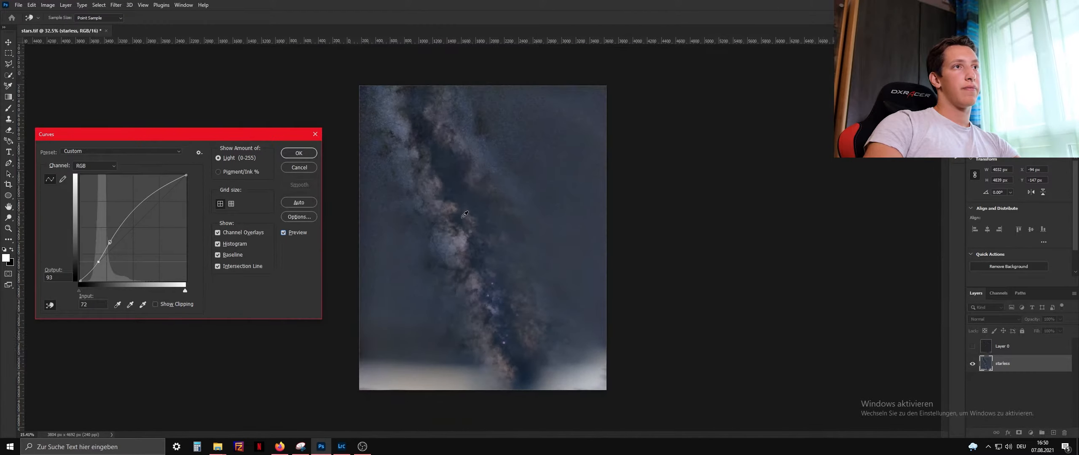
left_click(283, 233)
left_click(283, 233)
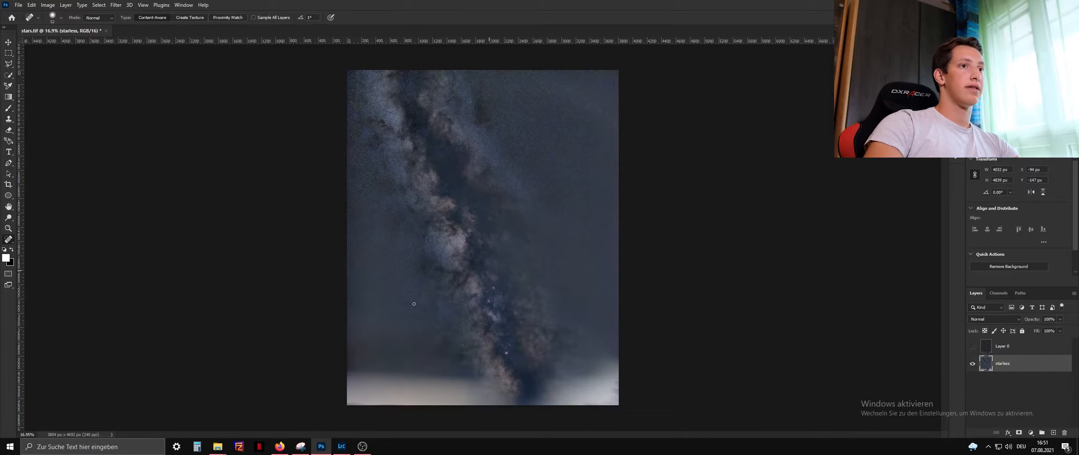
Step: Check the starless layer's noise up close, open it in the Camera Raw Filter and set the Temperature to +6
right_click(499, 268)
scroll(570, 180, "up", 3)
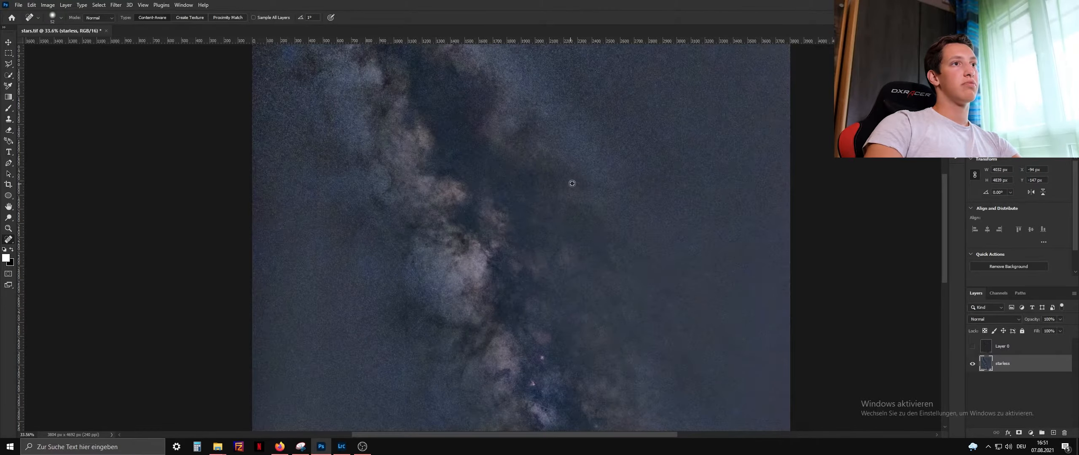
scroll(566, 183, "down", 3)
scroll(564, 182, "up", 5)
scroll(593, 175, "up", 2)
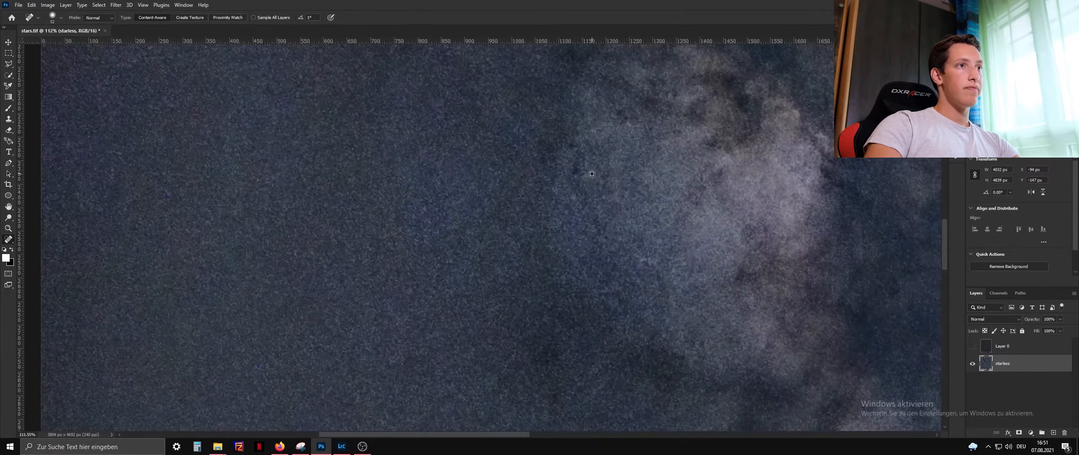
scroll(568, 164, "down", 6)
scroll(569, 166, "up", 2)
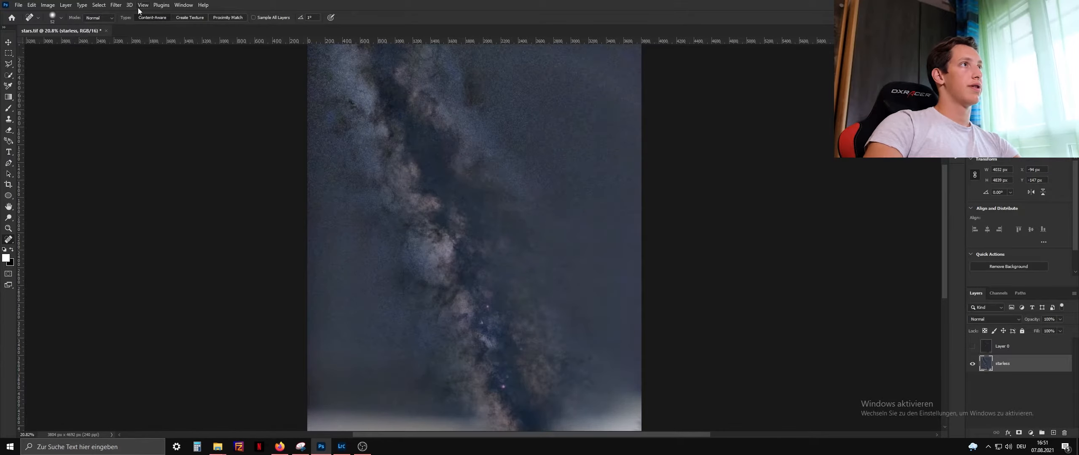
left_click(114, 6)
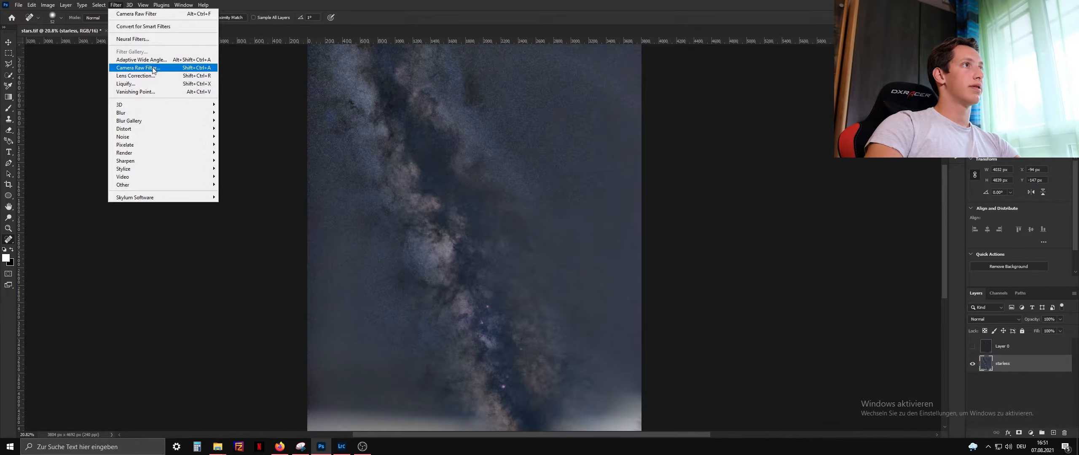
left_click(155, 66)
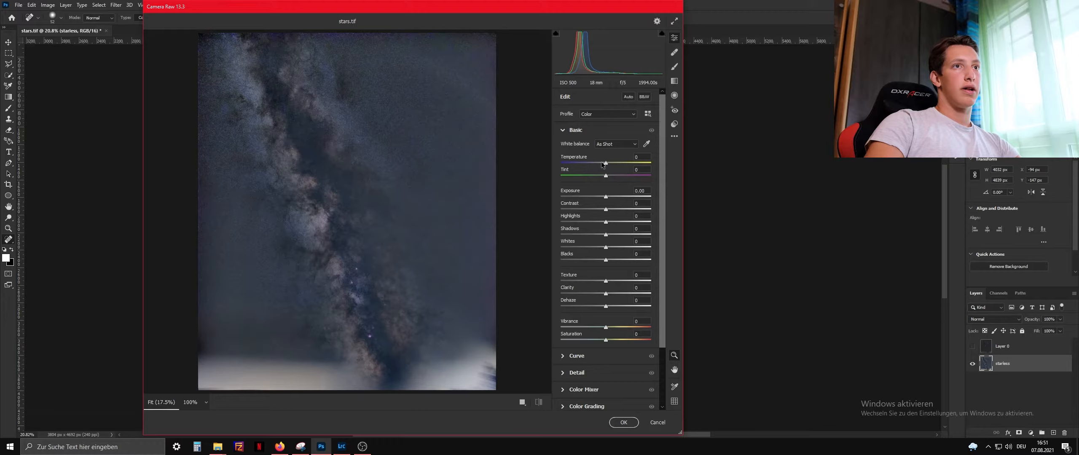
left_click_drag(605, 165, 605, 167)
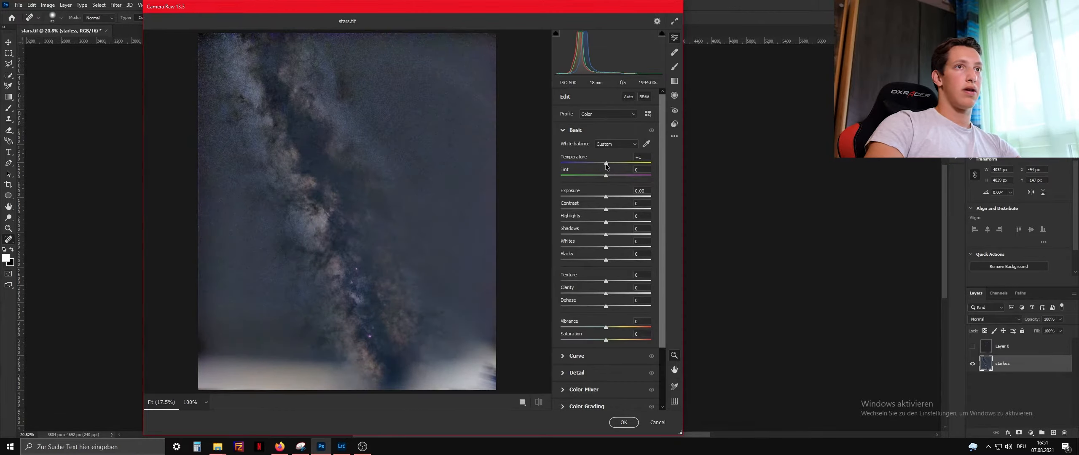
left_click_drag(606, 165, 609, 166)
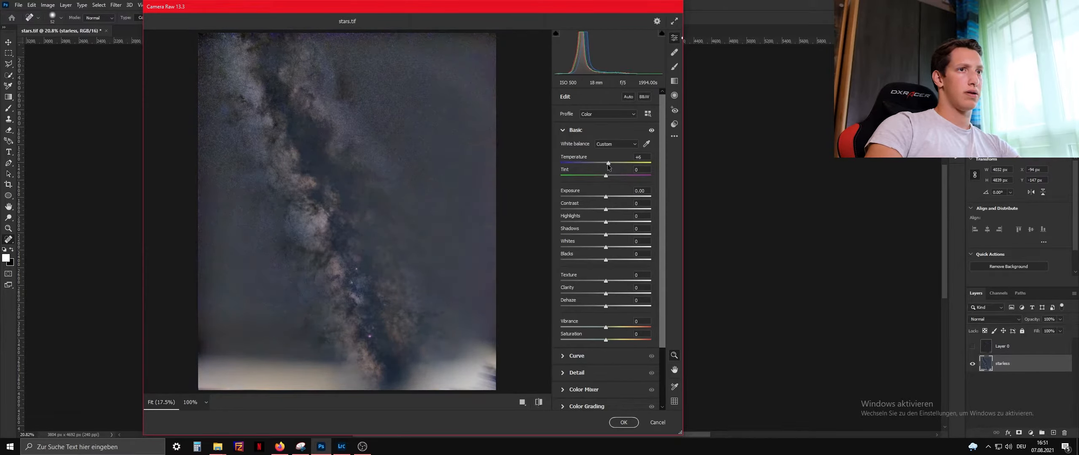
Step: Set the Tint to +9, check the Milky Way and upper edge up close, and apply the Camera Raw Filter
left_click_drag(333, 223, 381, 217)
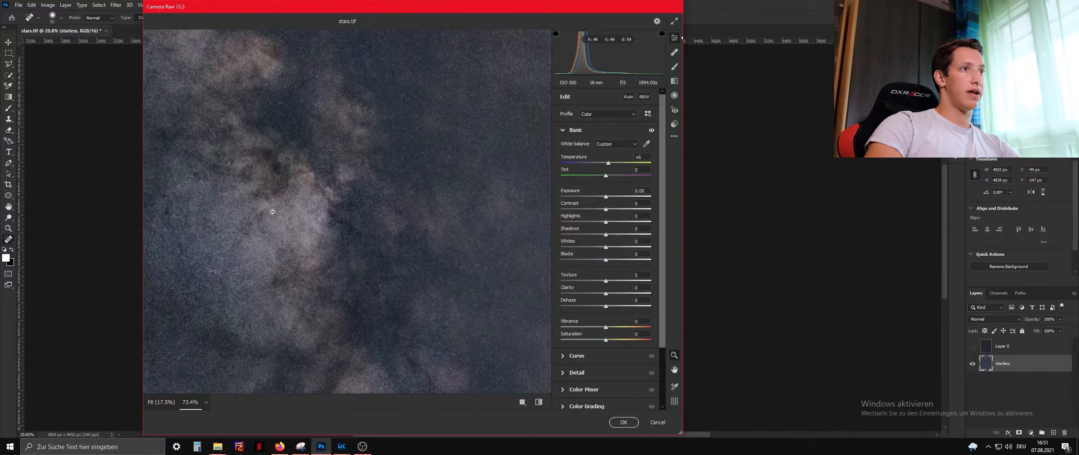
left_click_drag(467, 210, 291, 235)
key("h")
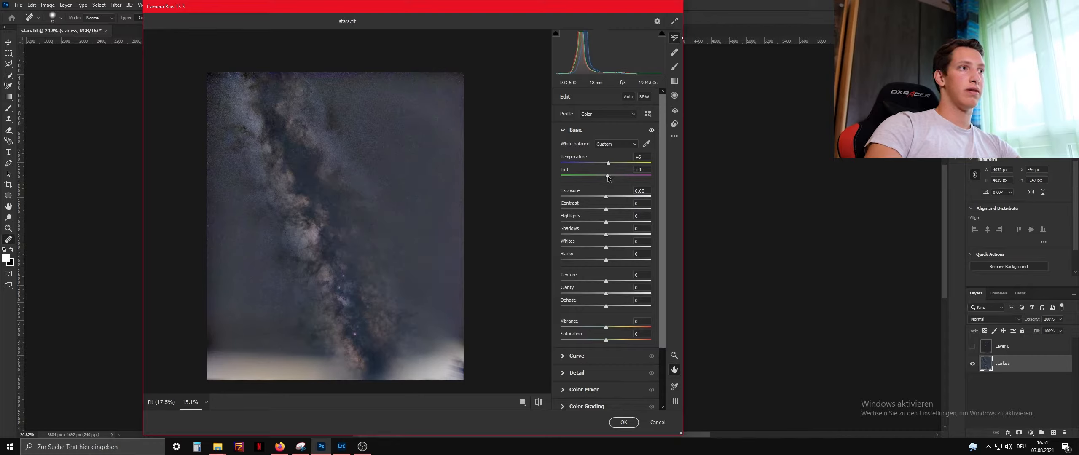
left_click_drag(607, 176, 610, 177)
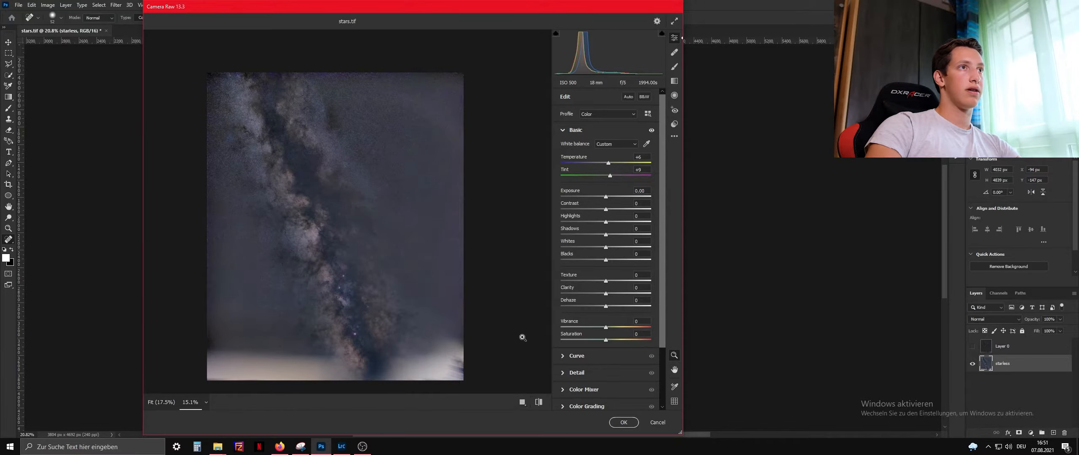
left_click_drag(301, 75, 213, 143)
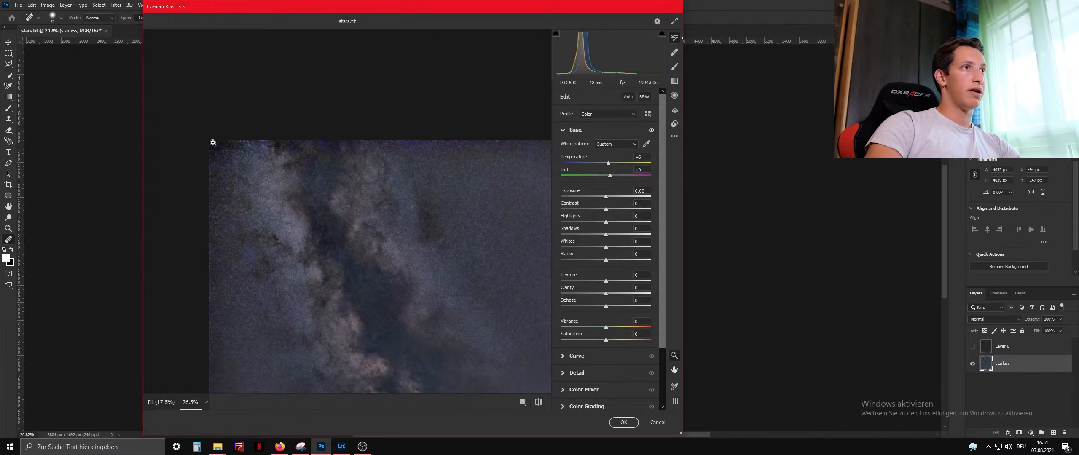
left_click_drag(495, 149, 405, 155)
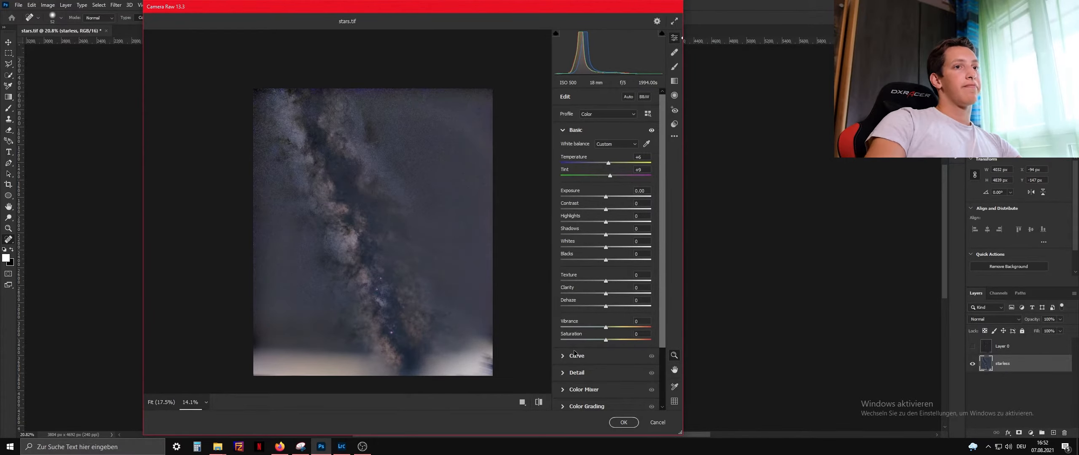
left_click(617, 423)
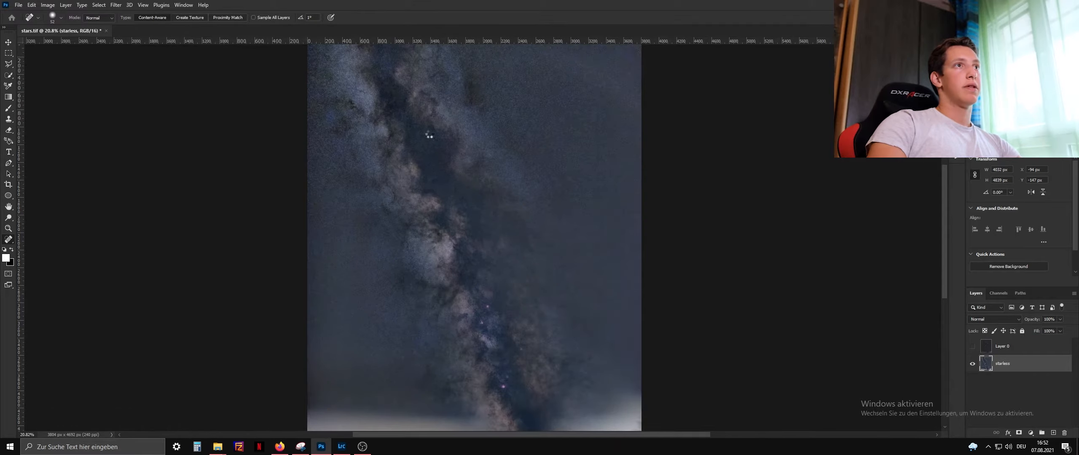
Step: Crop the image again with its upper border moved slightly inward, and check the sky beside the Milky Way
scroll(515, 212, "down", 2)
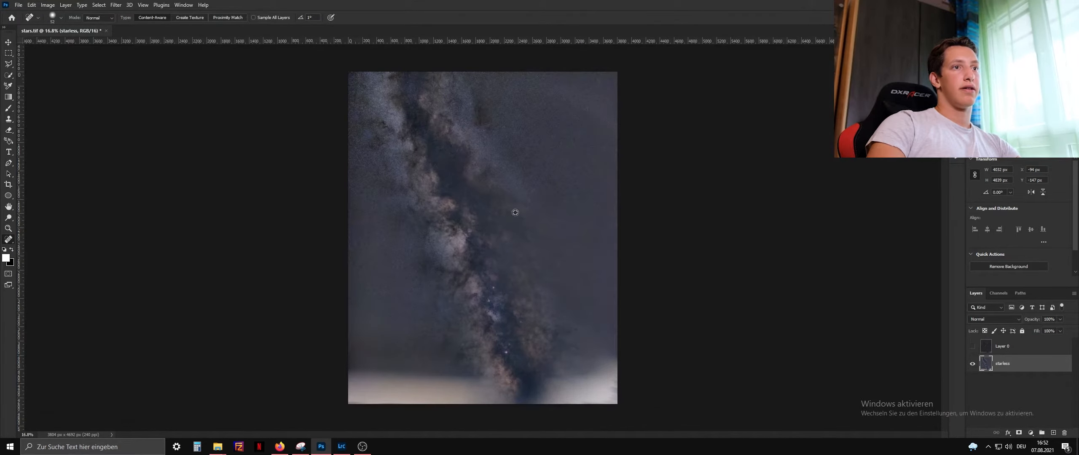
scroll(570, 406, "up", 1)
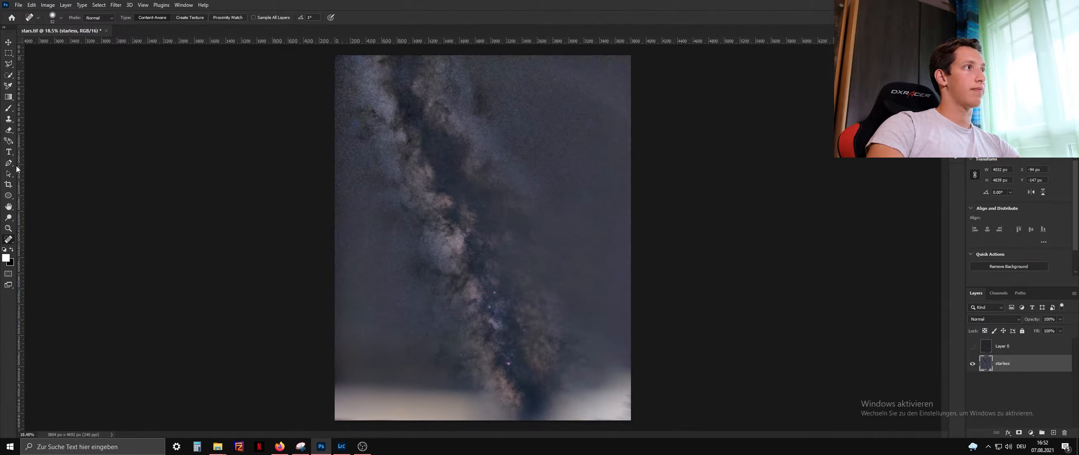
left_click(8, 185)
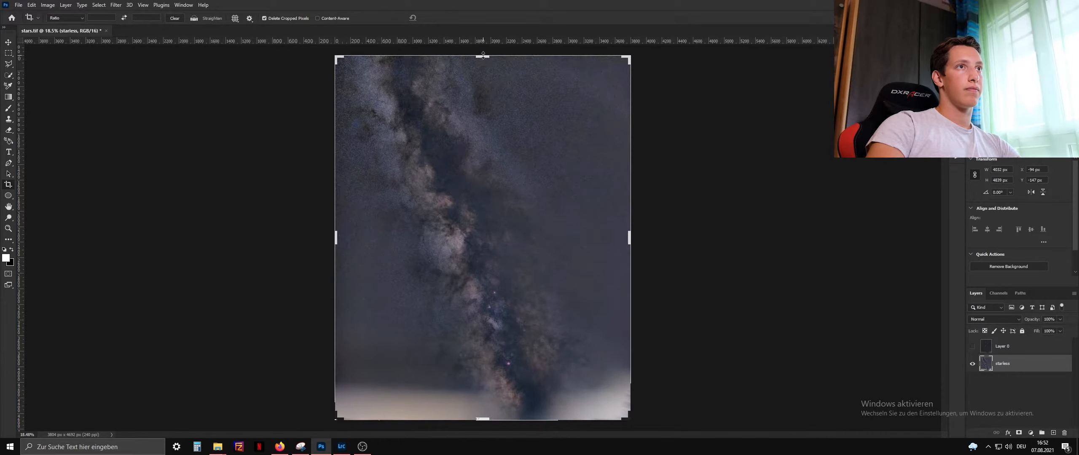
left_click_drag(483, 55, 480, 59)
key("Return")
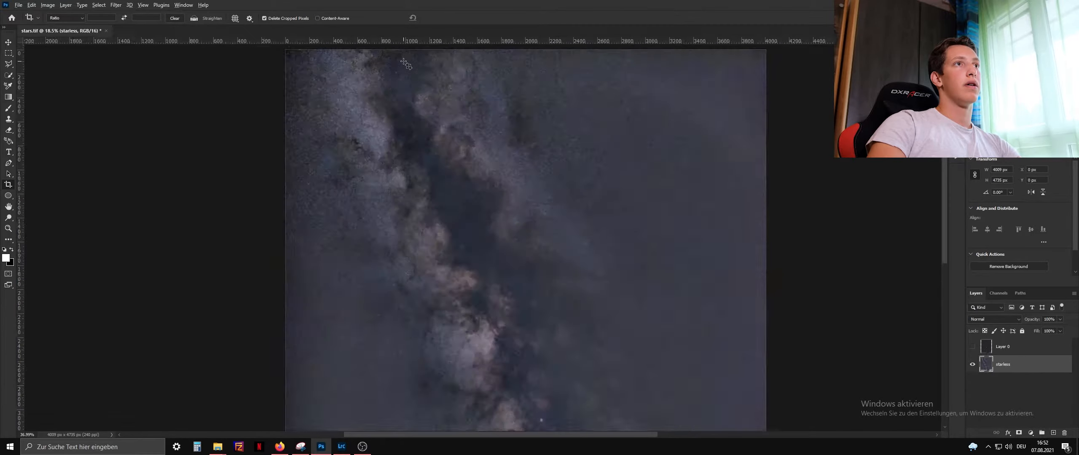
scroll(598, 239, "up", 8)
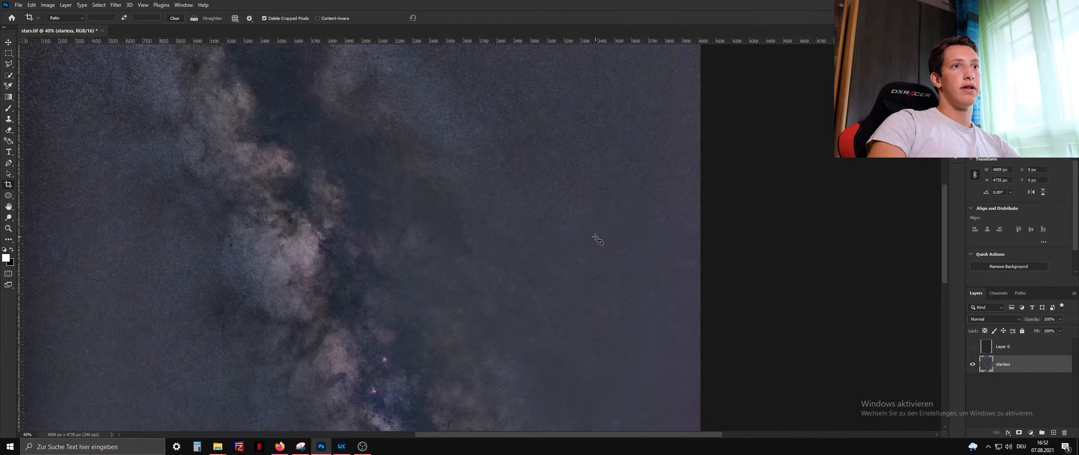
scroll(597, 233, "up", 5)
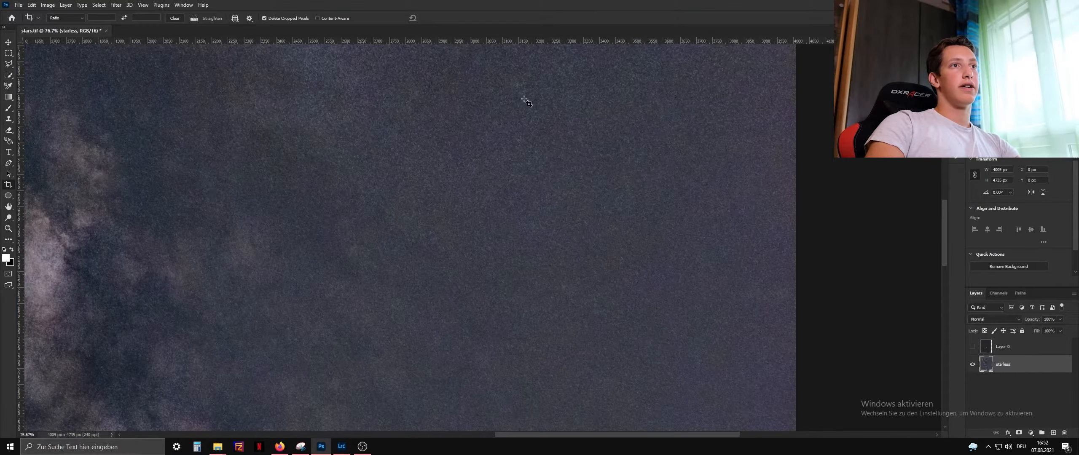
Step: Examine the starless layer's noise in the sky beside the Milky Way and around its bright core, up close and as a whole
scroll(523, 101, "up", 3)
scroll(318, 174, "down", 3)
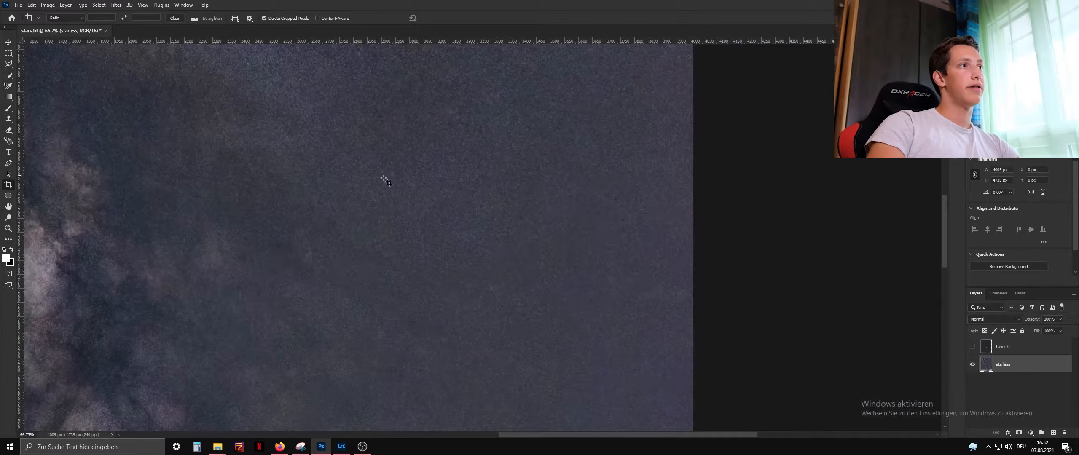
scroll(356, 127, "up", 3)
scroll(474, 183, "down", 2)
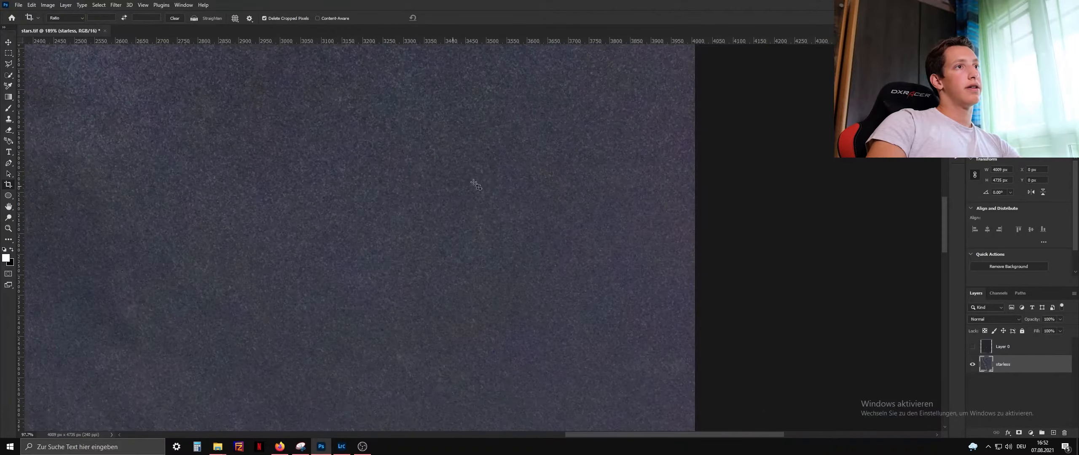
scroll(277, 180, "down", 5)
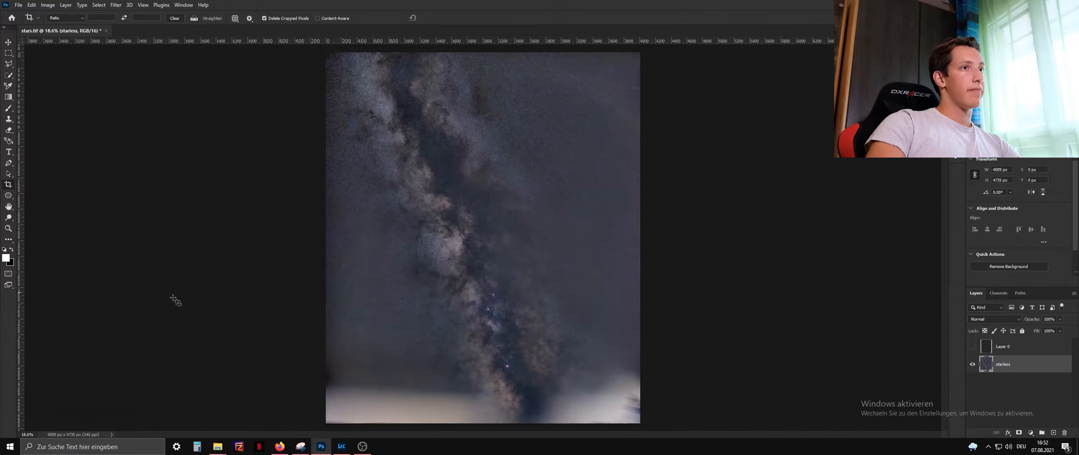
scroll(390, 324, "up", 3)
scroll(273, 295, "down", 4)
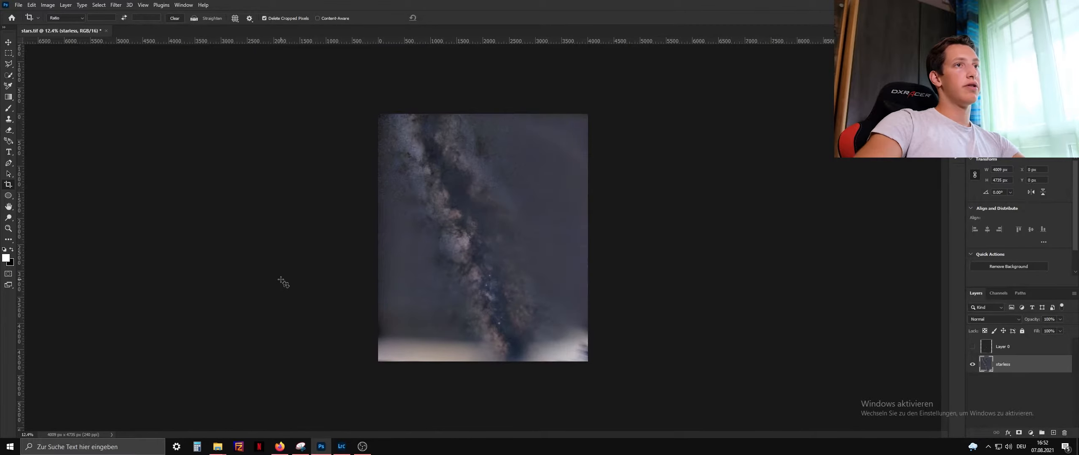
scroll(466, 236, "up", 4)
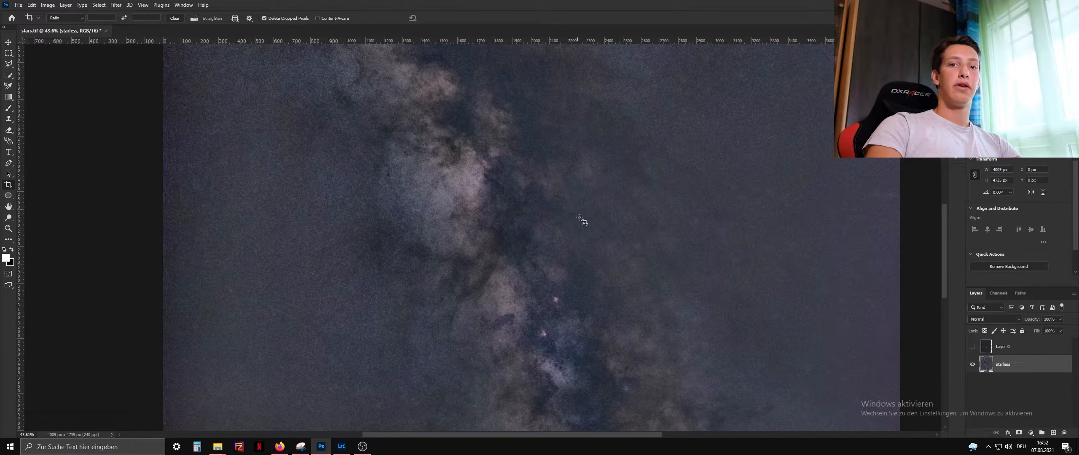
scroll(522, 167, "up", 2)
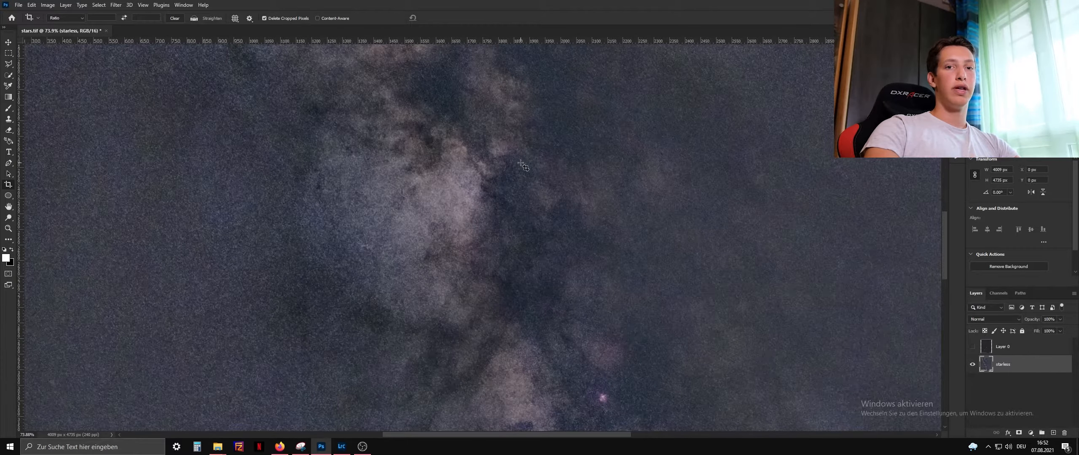
scroll(522, 167, "down", 5)
scroll(502, 162, "up", 2)
scroll(488, 159, "down", 1)
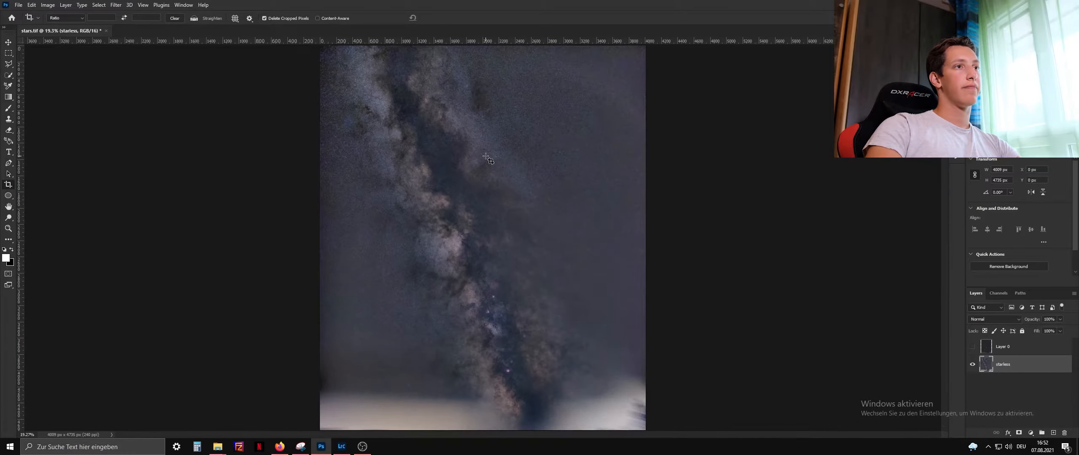
Step: Examine the upper sky's grain up close and compare it with the detail along the length of the Milky Way
scroll(586, 173, "up", 2)
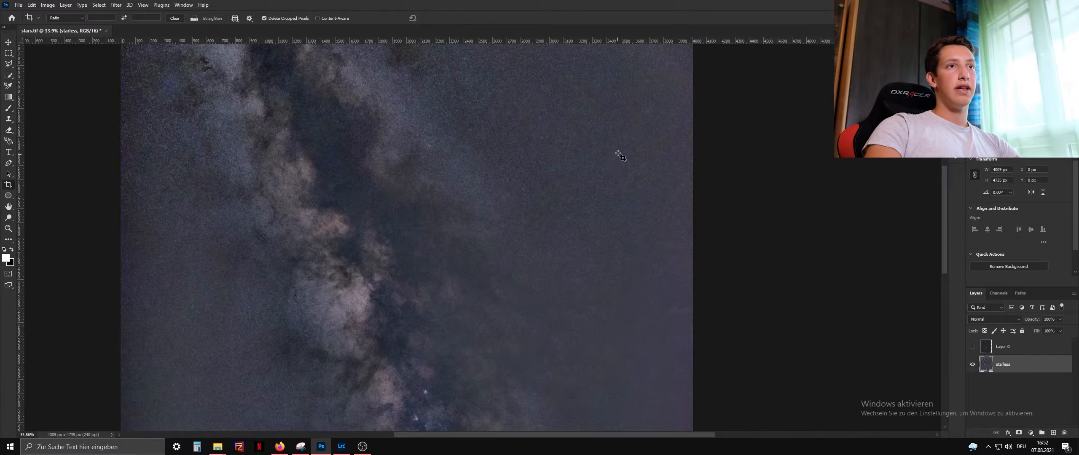
scroll(620, 156, "up", 3)
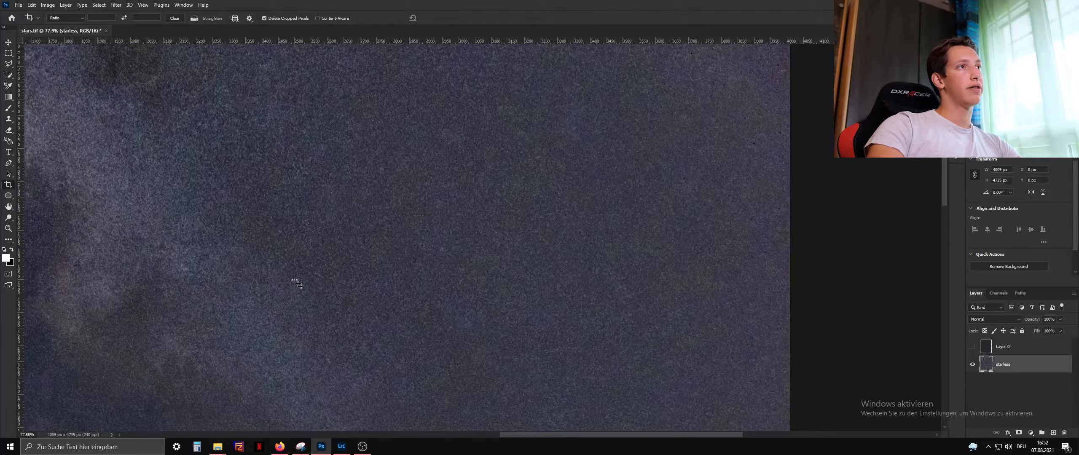
scroll(296, 281, "up", 3)
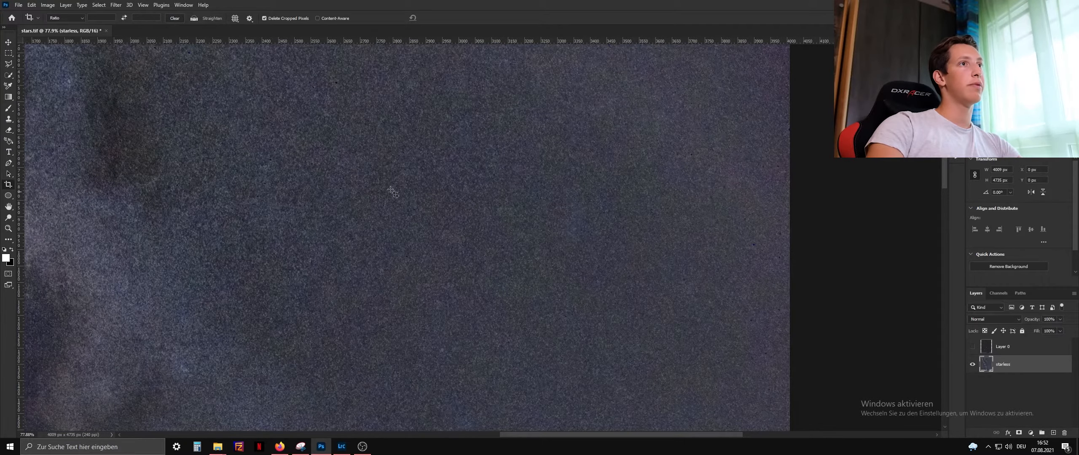
scroll(392, 192, "up", 2)
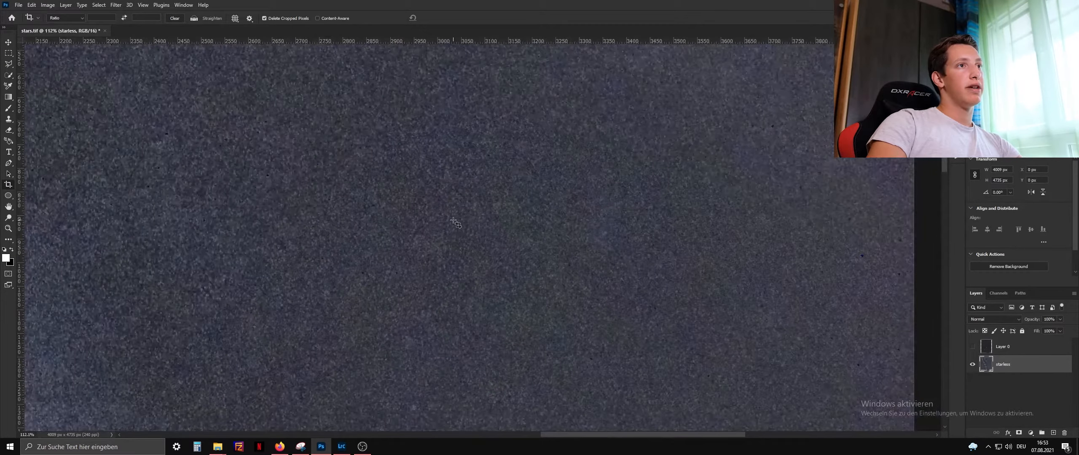
scroll(455, 223, "down", 5)
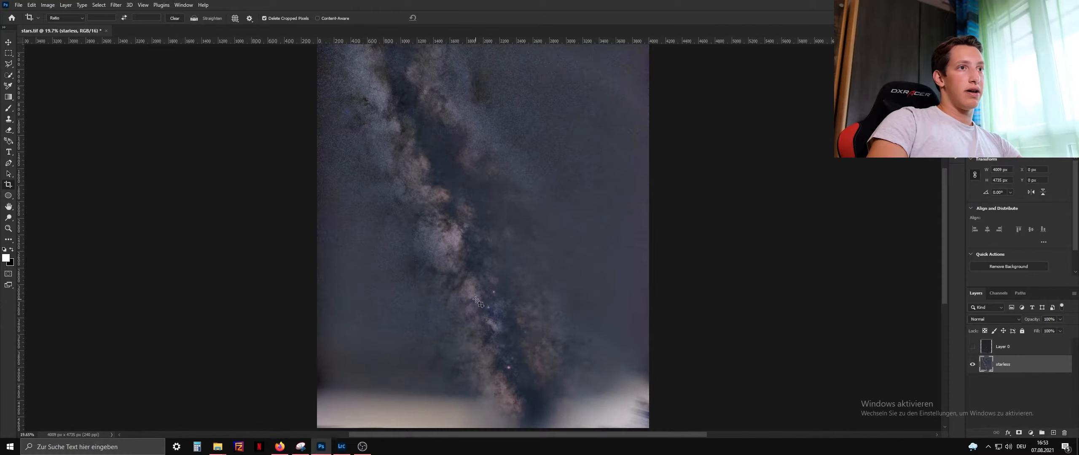
scroll(360, 132, "up", 3)
scroll(420, 61, "down", 3)
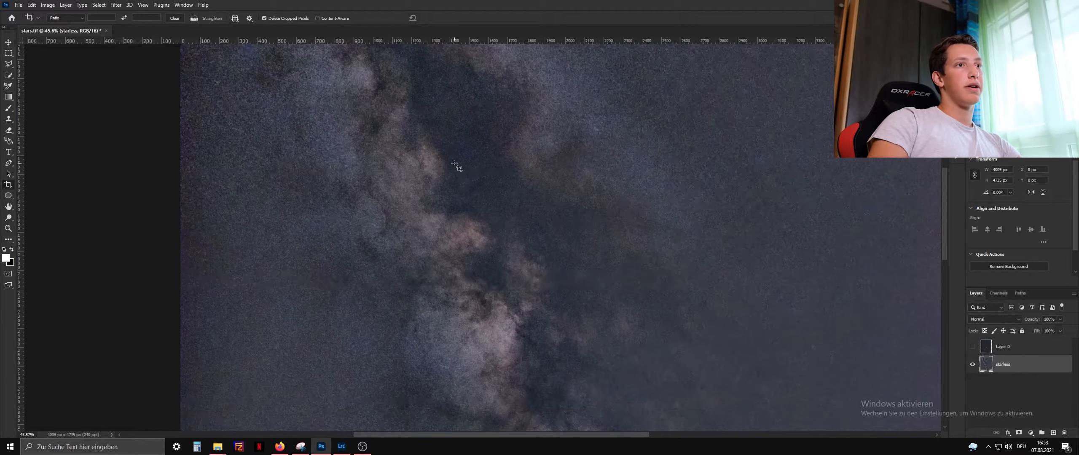
scroll(547, 150, "down", 3)
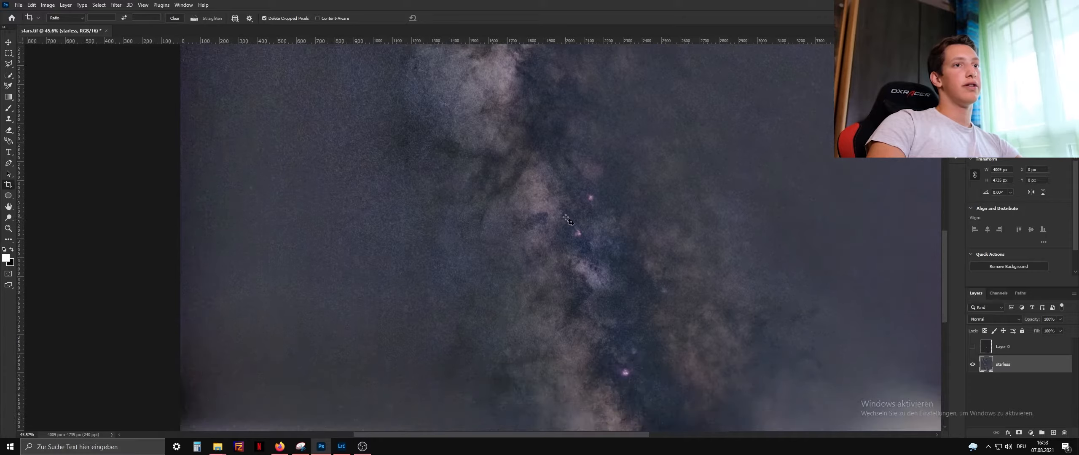
scroll(607, 248, "down", 3)
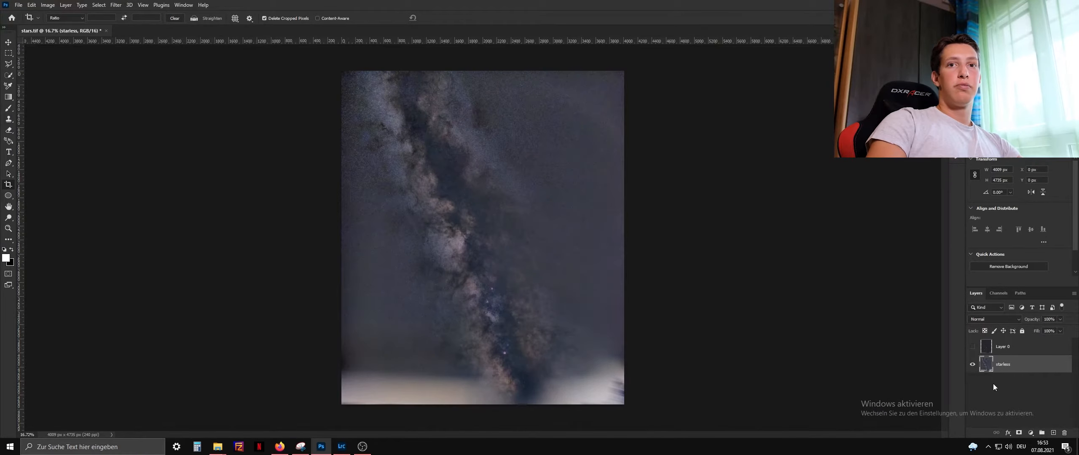
Step: Duplicate the starless layer and open the original layer beneath the copy in the Camera Raw Filter
key("ctrl+j")
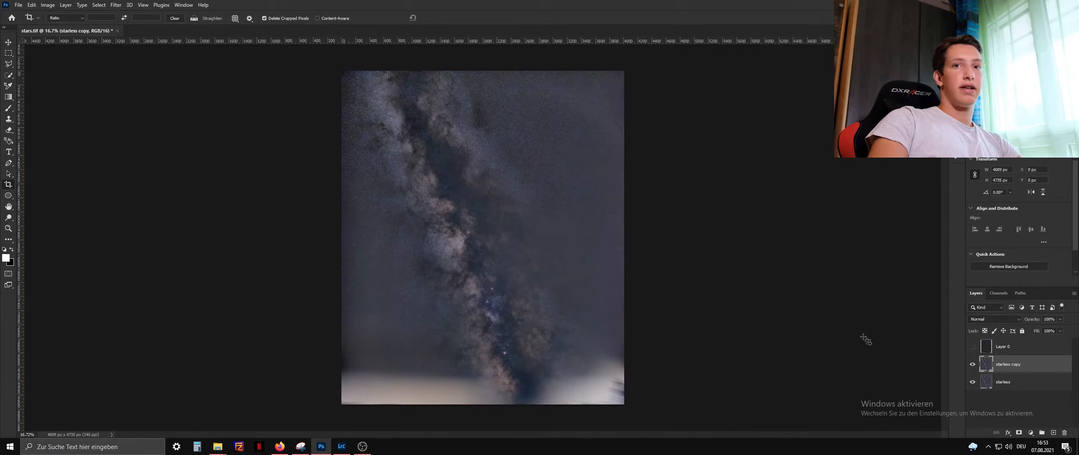
left_click(1040, 388)
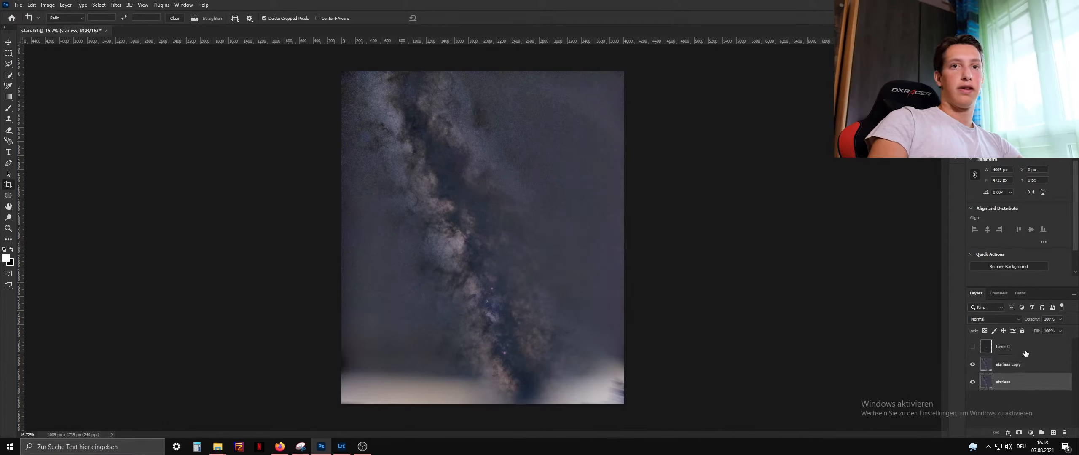
left_click(116, 5)
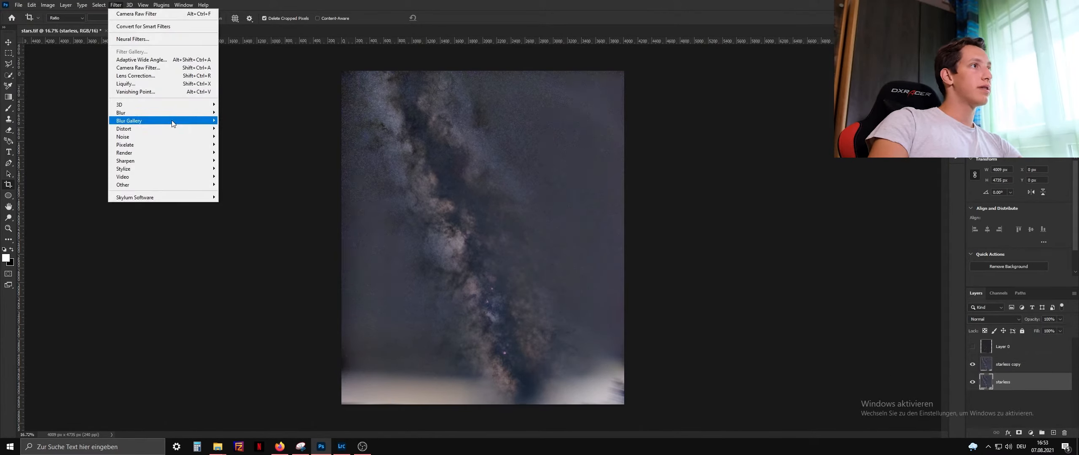
left_click(134, 67)
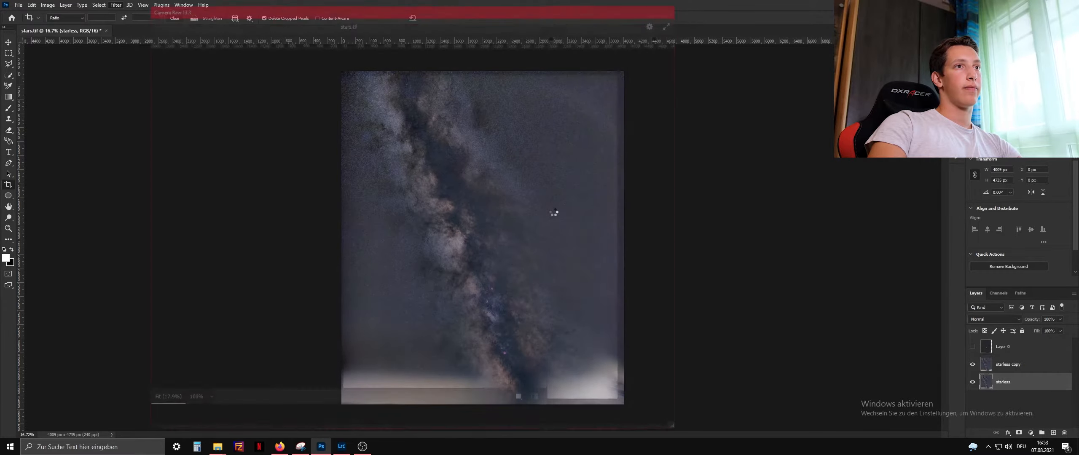
Step: Set Noise Reduction to 38 and Color Noise Reduction to 26 while viewing the sky beside the Milky Way up close
left_click_drag(415, 124, 448, 134)
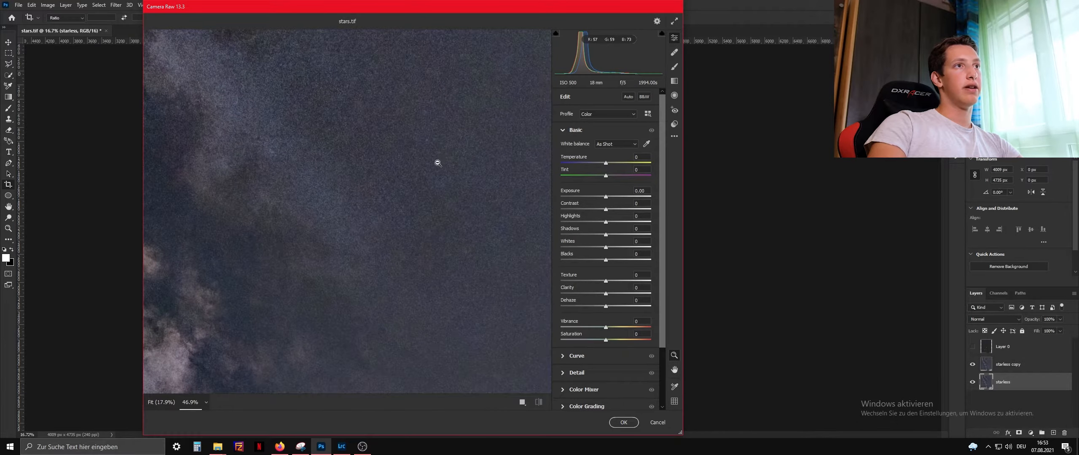
left_click_drag(438, 163, 397, 164)
left_click(573, 373)
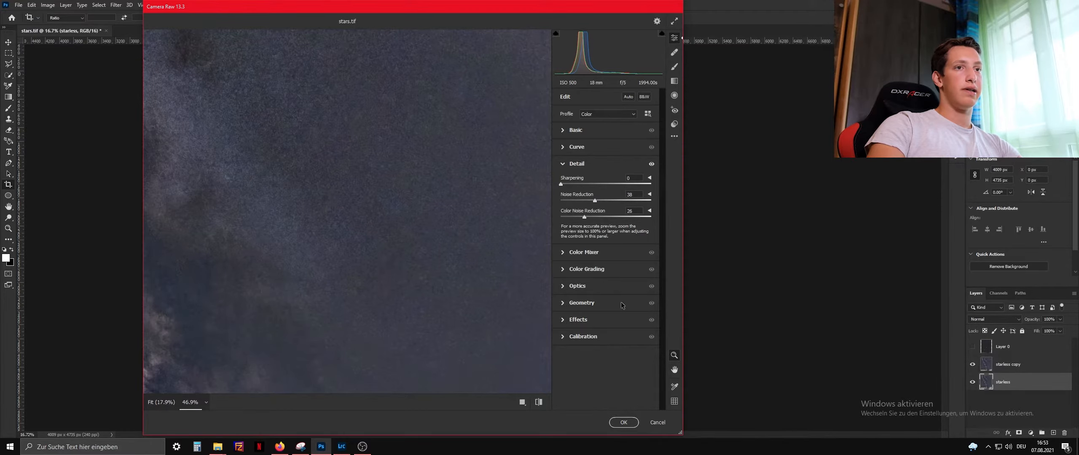
Step: Compare the image with and without the noise reduction, on the upper sky up close and on the whole frame
left_click(651, 164)
left_click(652, 164)
scroll(236, 291, "down", 2)
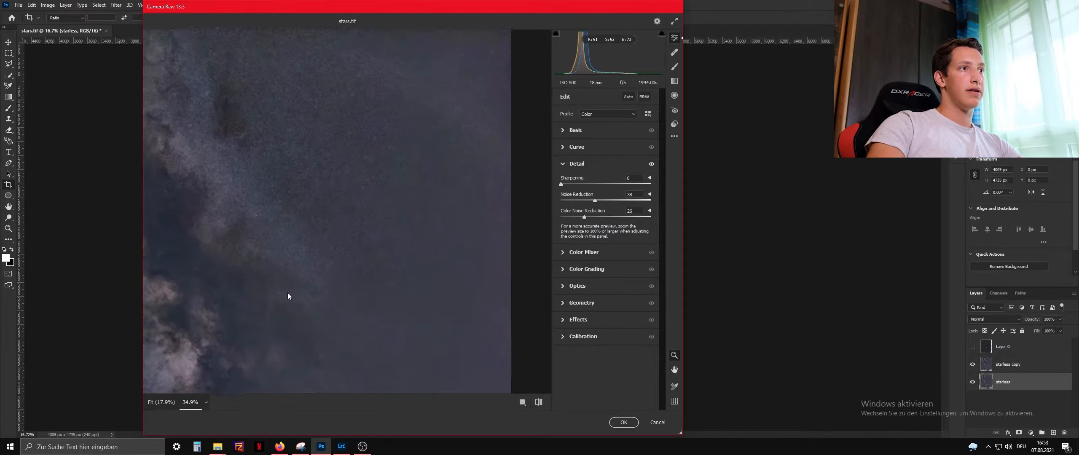
scroll(414, 154, "down", 4)
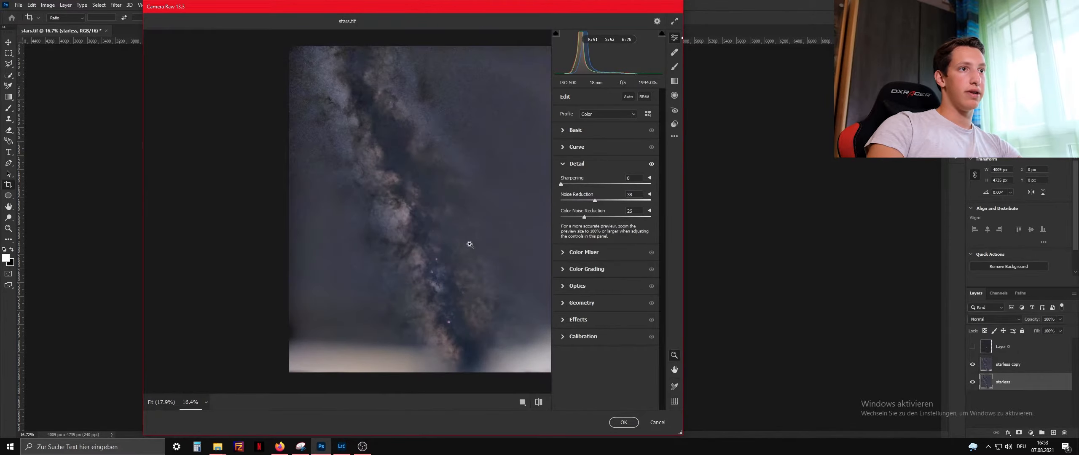
left_click(652, 164)
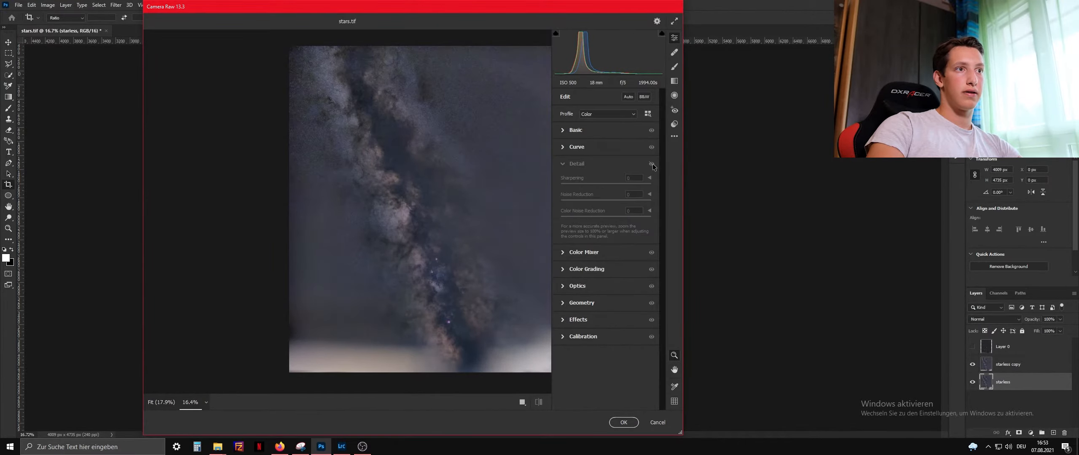
left_click(652, 165)
Step: Compare the noise reduction on the Milky Way's nebula area up close, check the whole image, and apply the Camera Raw Filter
scroll(497, 315, "up", 5)
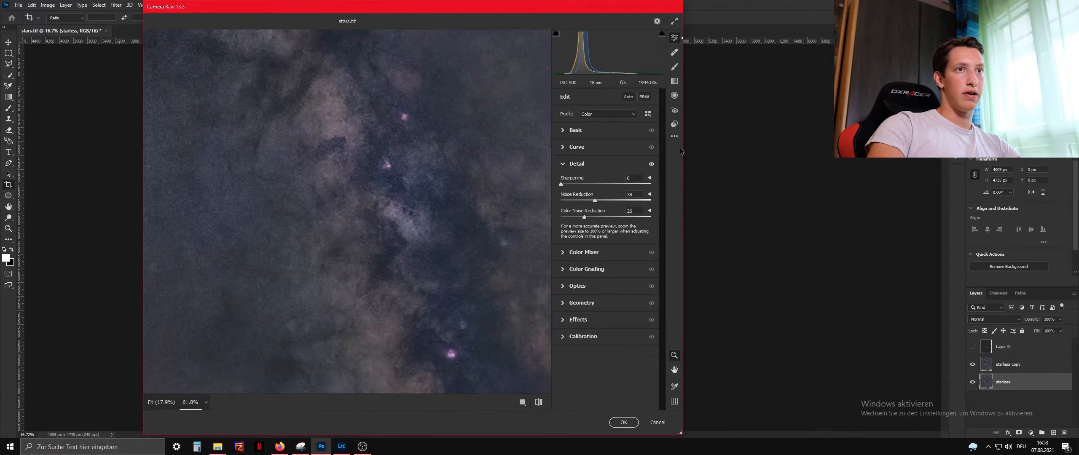
left_click(651, 165)
left_click(651, 164)
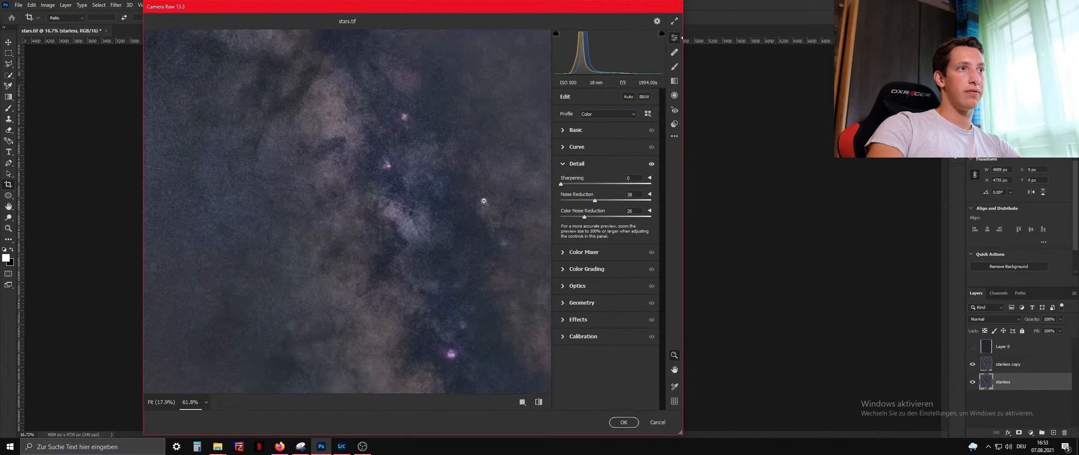
scroll(320, 192, "down", 5)
scroll(378, 190, "up", 2)
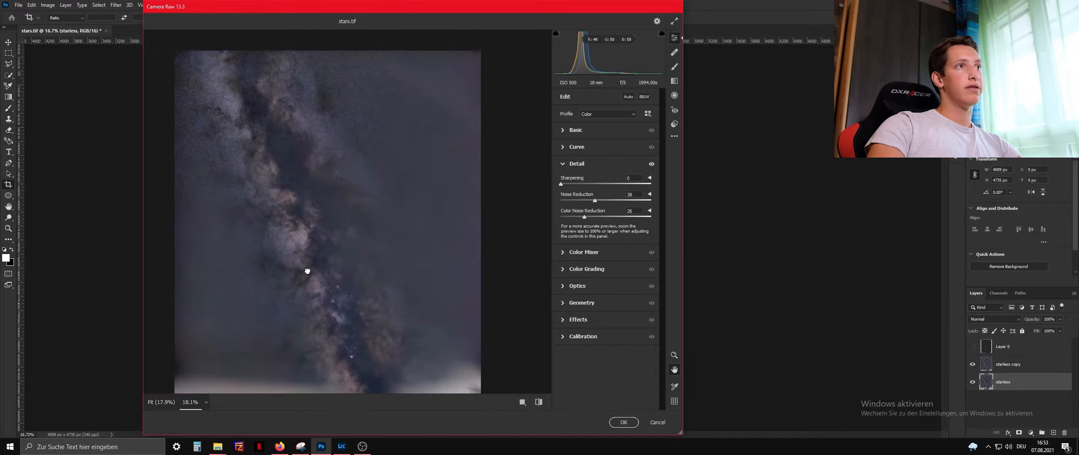
scroll(369, 234, "down", 4)
left_click(624, 423)
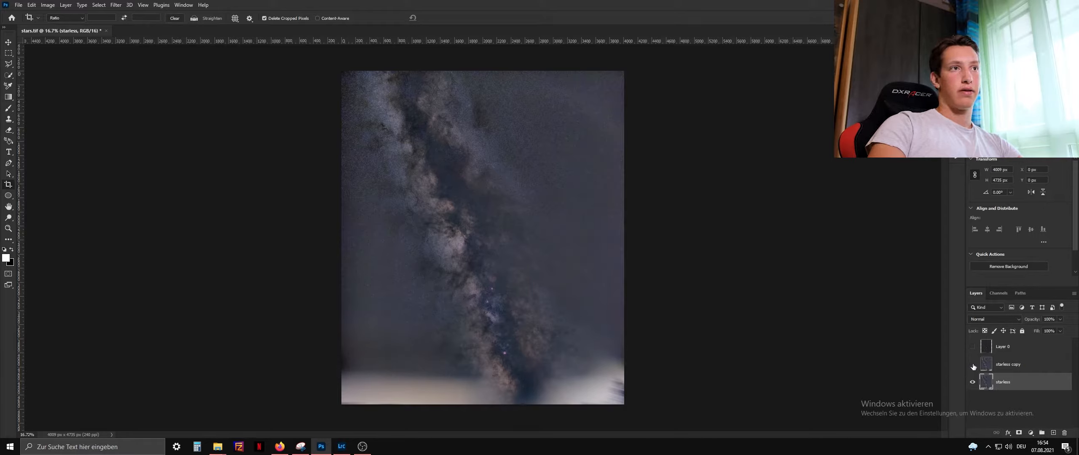
Step: Move the starless copy below the noise-reduced starless layer, select the latter, and check its sky up close
left_click_drag(999, 373, 999, 389)
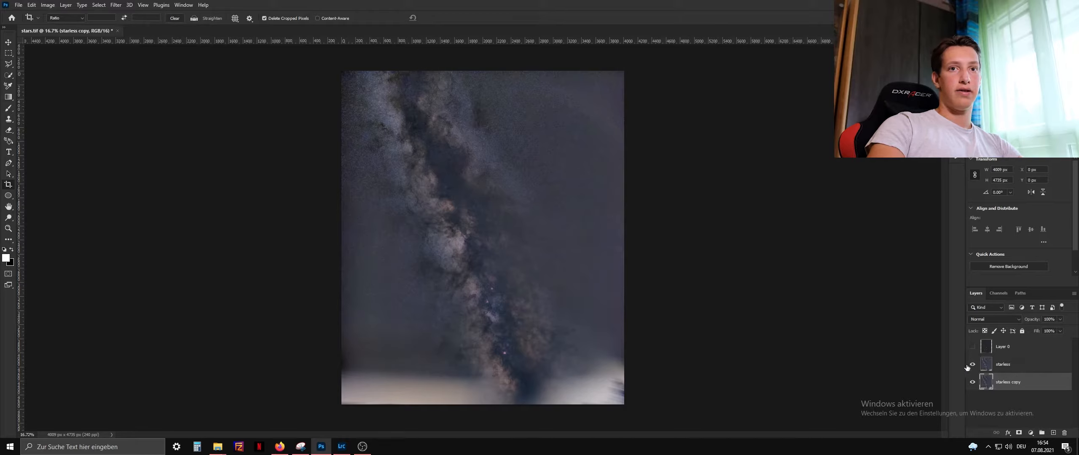
left_click(1018, 365)
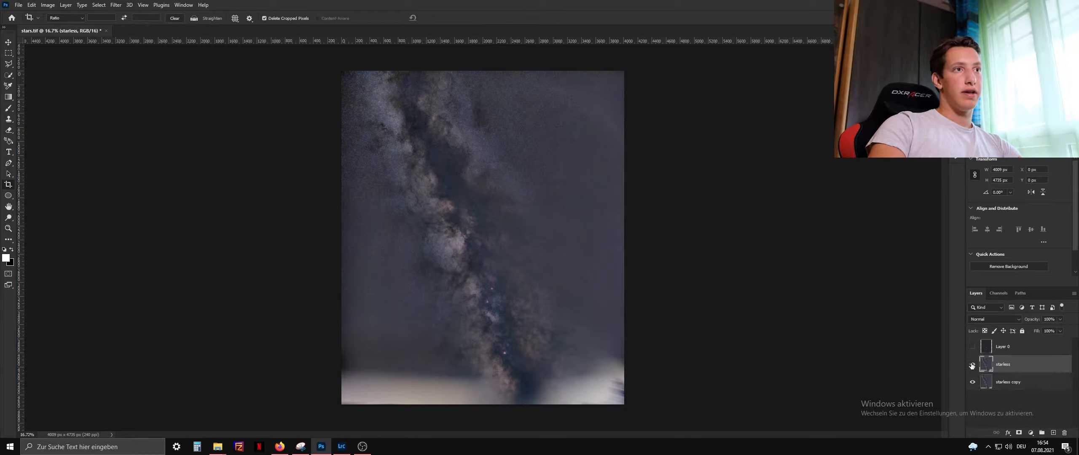
scroll(511, 213, "up", 8)
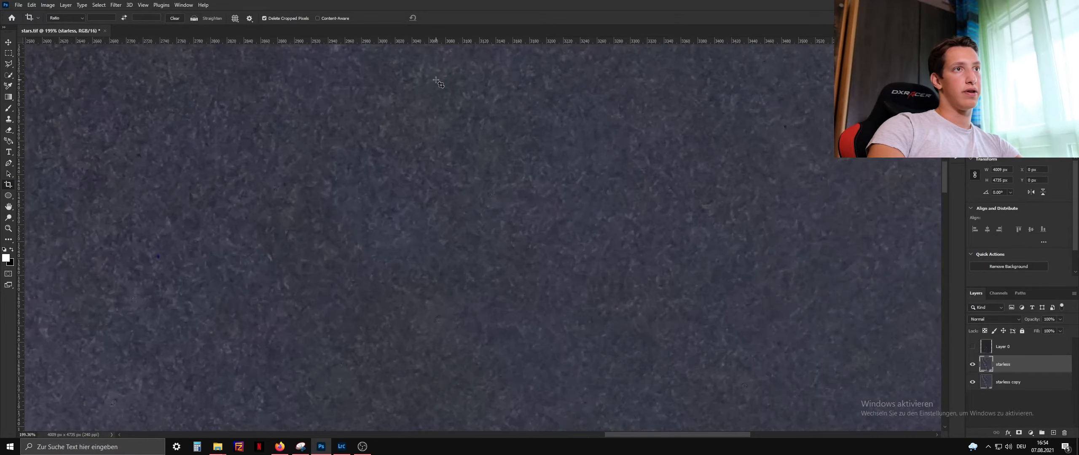
scroll(430, 103, "down", 7)
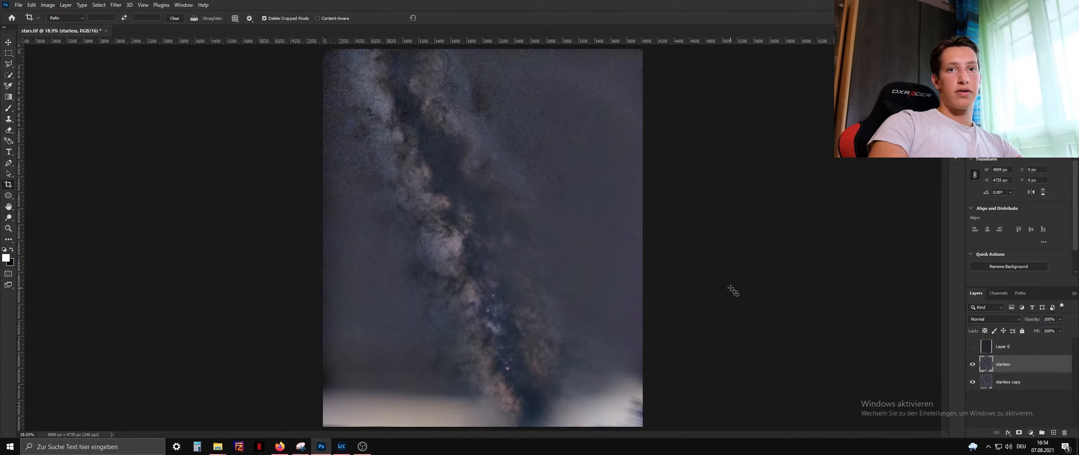
Step: Add a layer mask to the starless layer, paint black along the Milky Way's band with a large brush, and check the result up close
left_click(1020, 433)
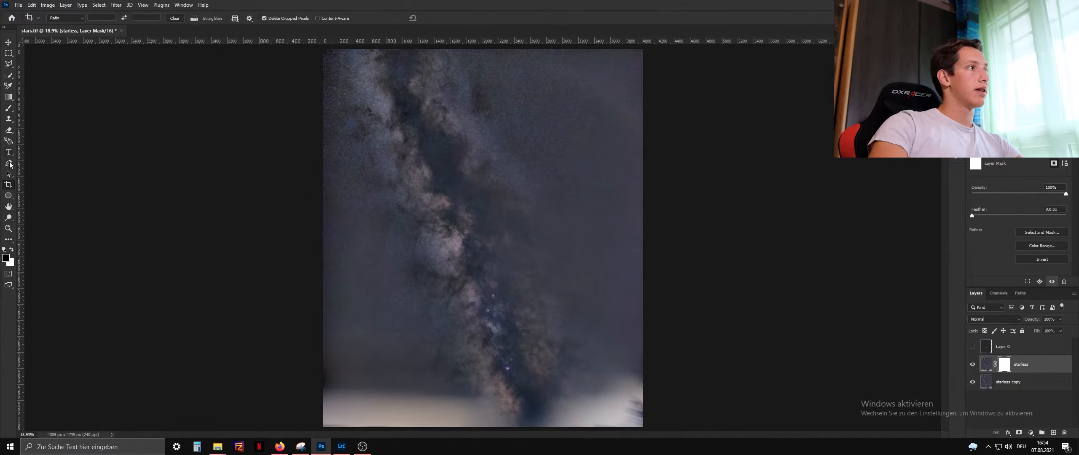
left_click(8, 109)
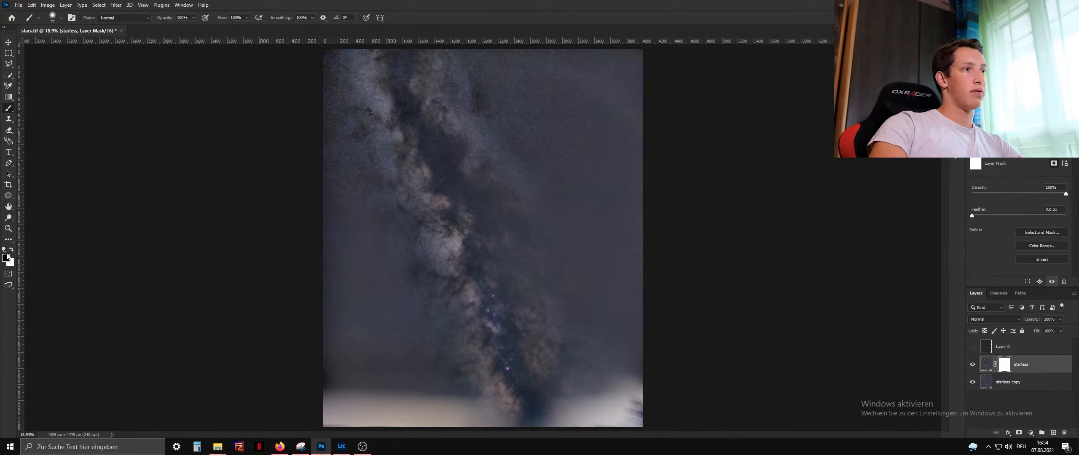
left_click_drag(448, 182, 478, 179)
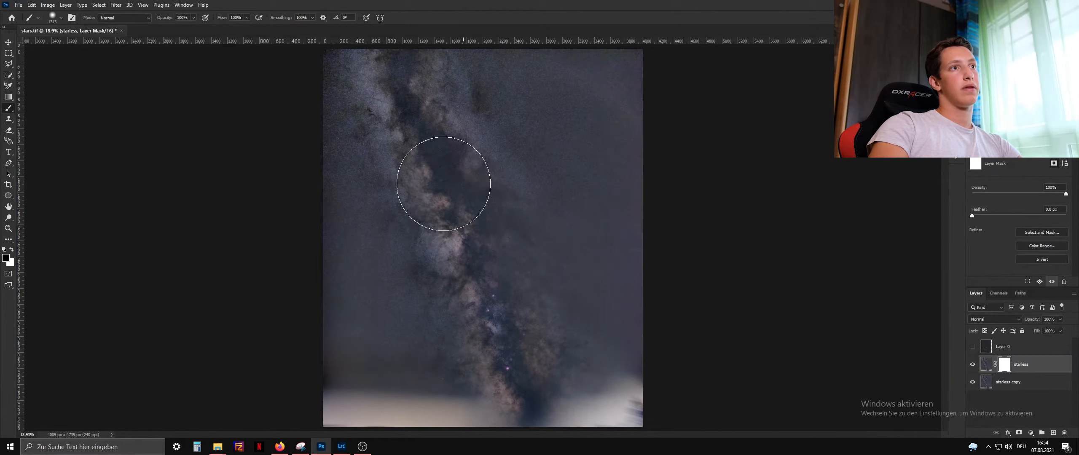
scroll(458, 224, "up", 8)
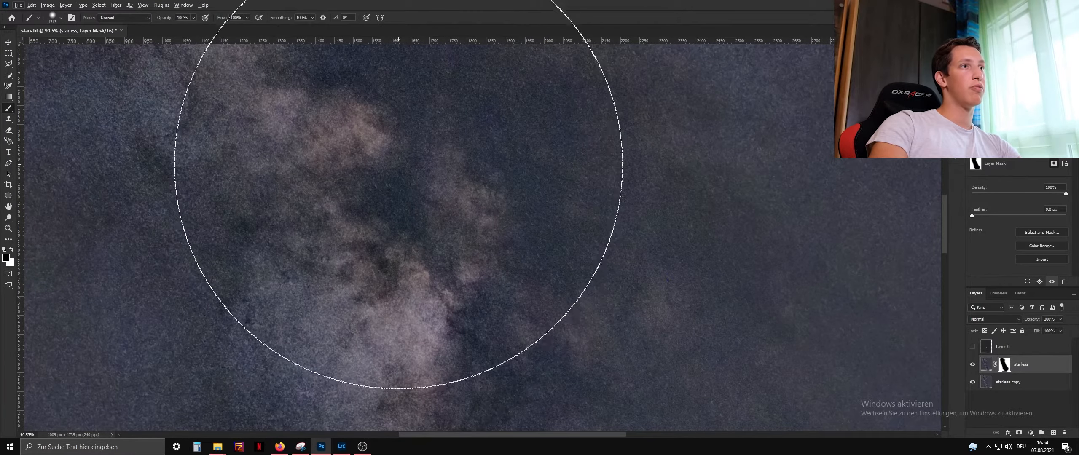
scroll(446, 181, "down", 5)
scroll(233, 348, "up", 4)
scroll(515, 241, "down", 10)
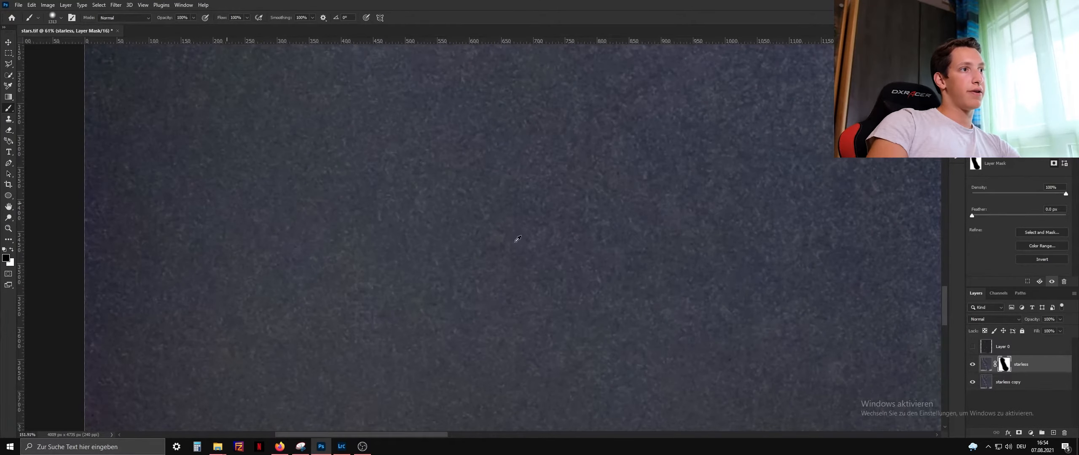
scroll(515, 355, "up", 1)
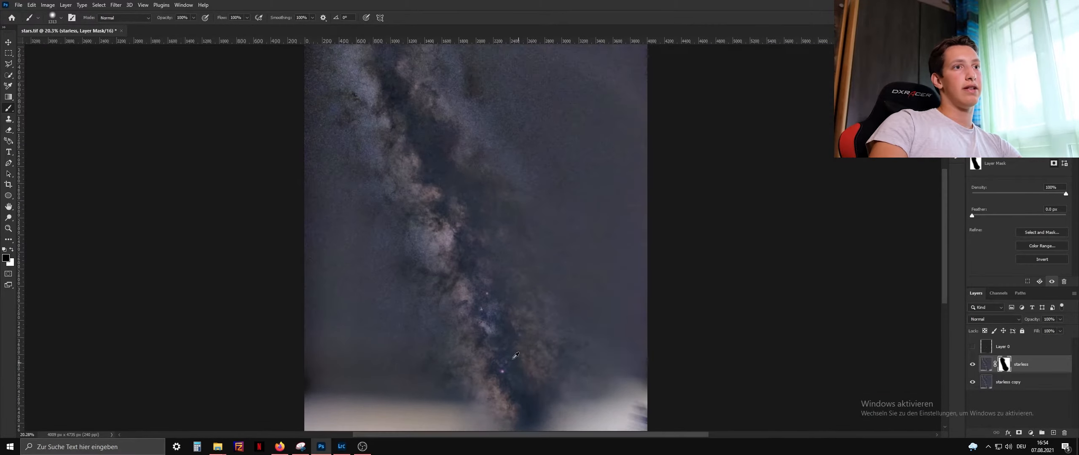
scroll(492, 339, "up", 2)
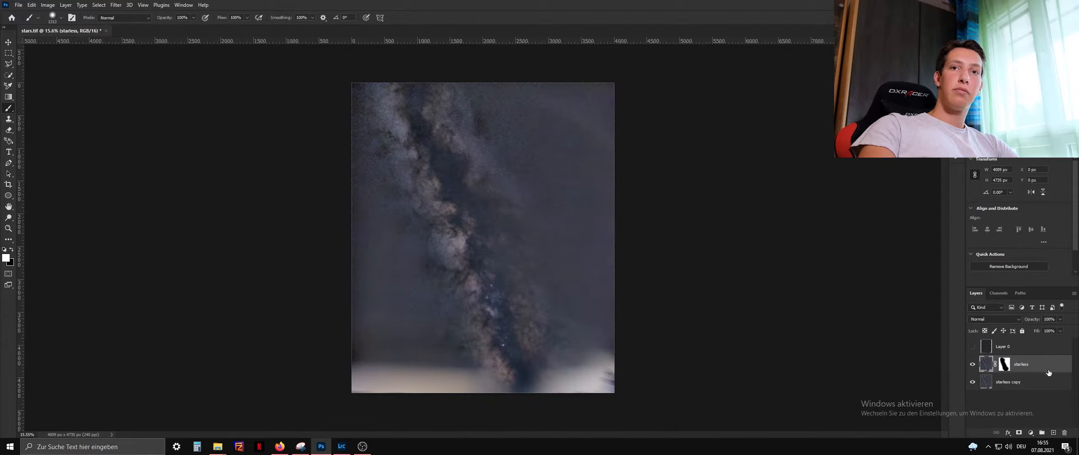
Step: Duplicate the starless copy layer and open the Camera Raw Filter on the duplicate
left_click(1052, 385)
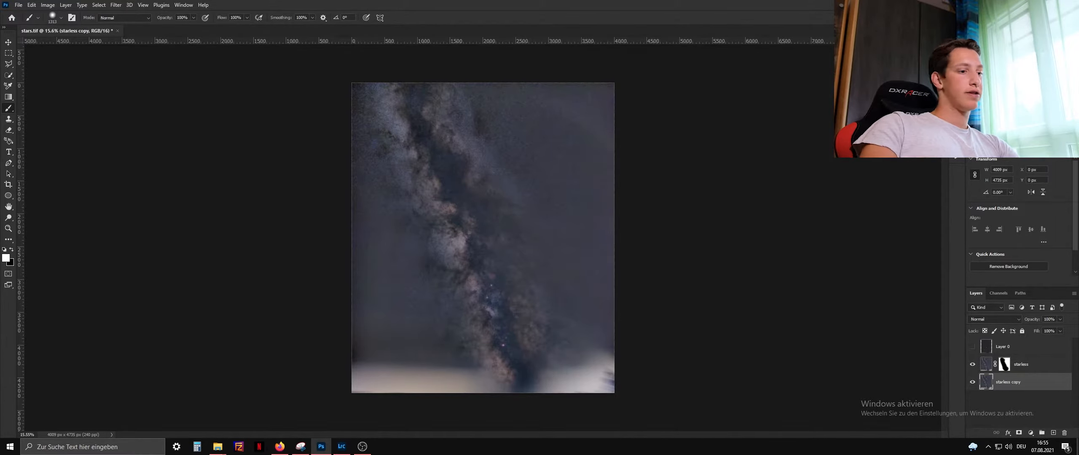
key("ctrl+j")
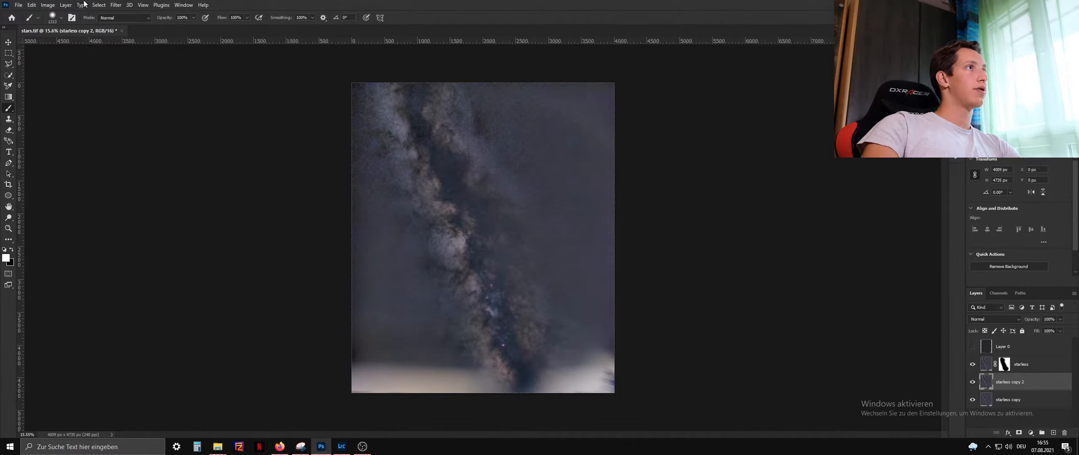
left_click(114, 6)
left_click(151, 69)
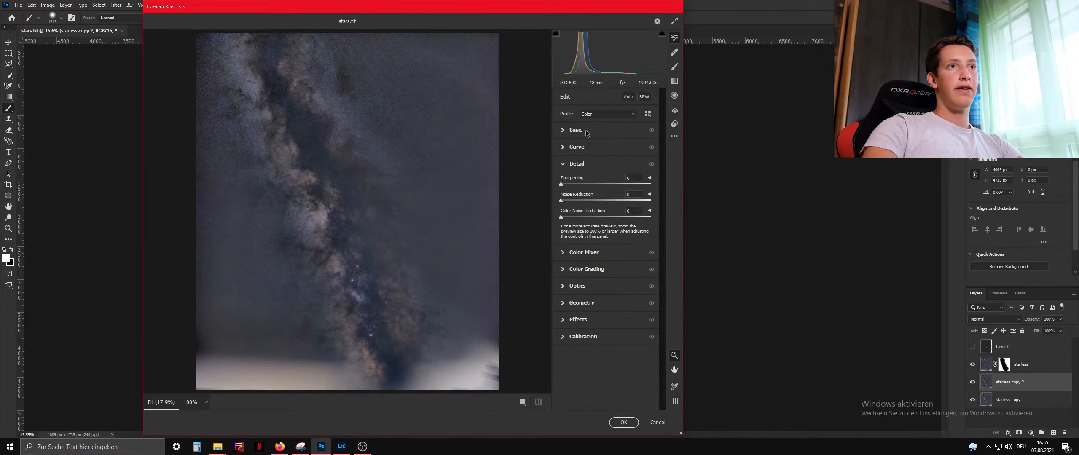
Step: Set Exposure to +0.25, Contrast to -5, Highlights to +21, Shadows to -38, Whites to +48 and Blacks to -5
left_click(585, 132)
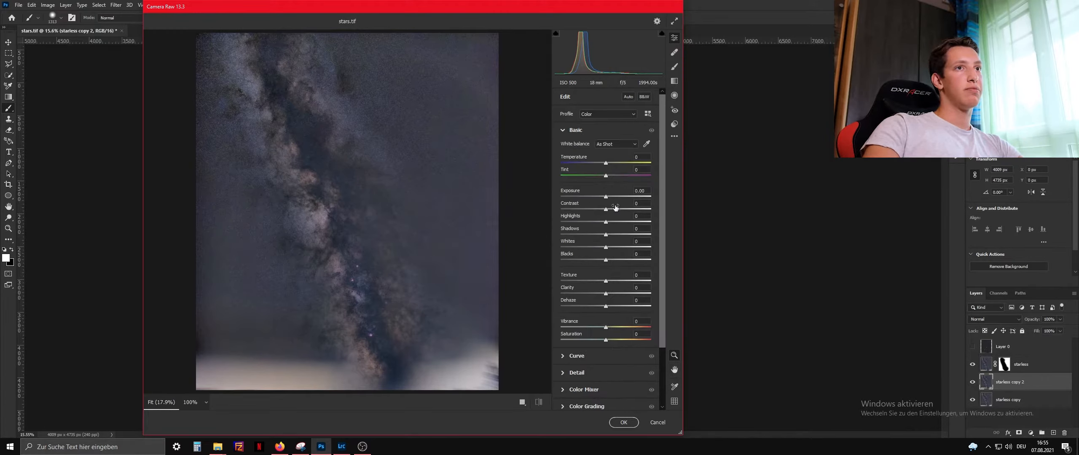
left_click_drag(606, 196, 607, 197)
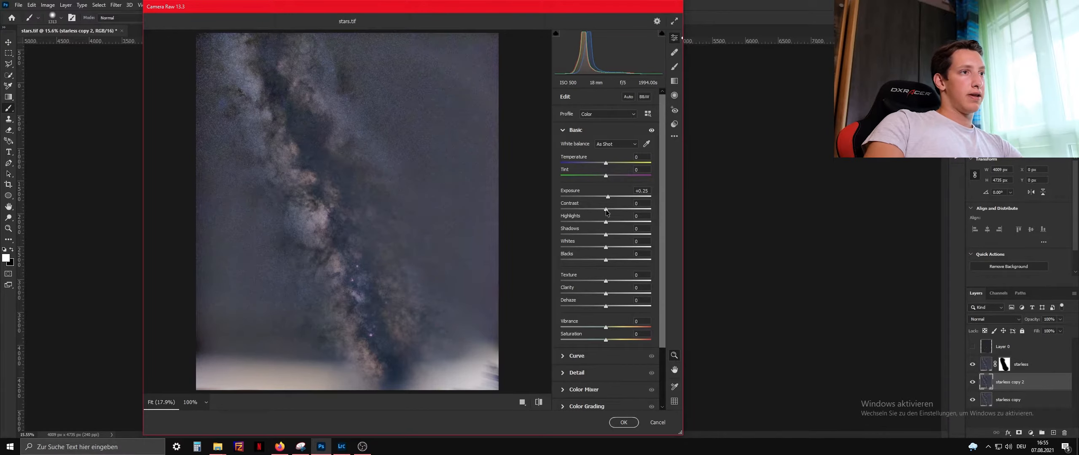
left_click_drag(605, 209, 615, 221)
left_click_drag(605, 235, 606, 280)
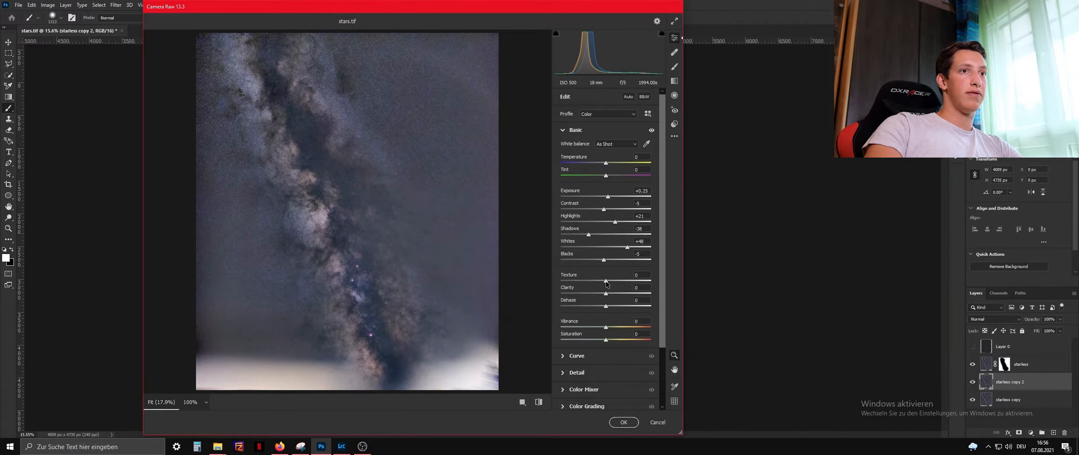
Step: Set Texture to +48 and check its effect on the Milky Way up close and on the whole frame
scroll(303, 67, "up", 5)
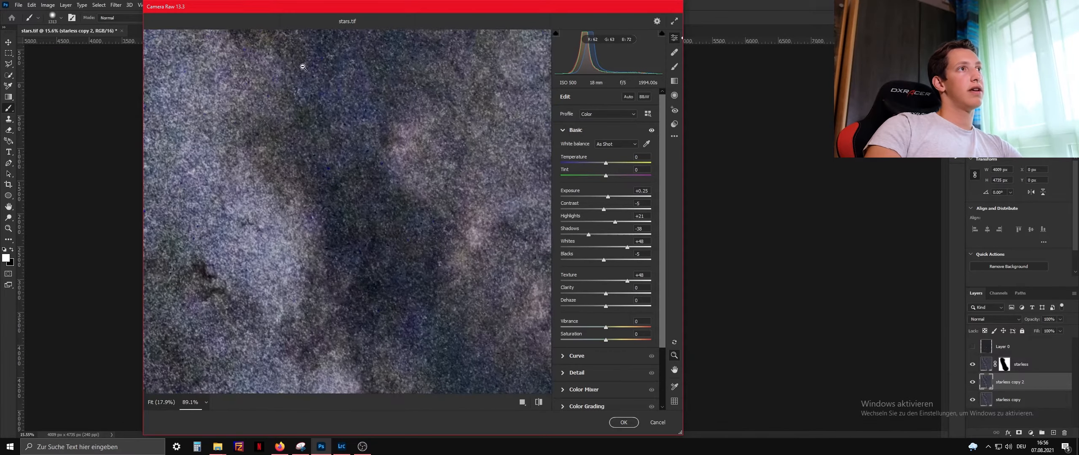
scroll(341, 132, "down", 5)
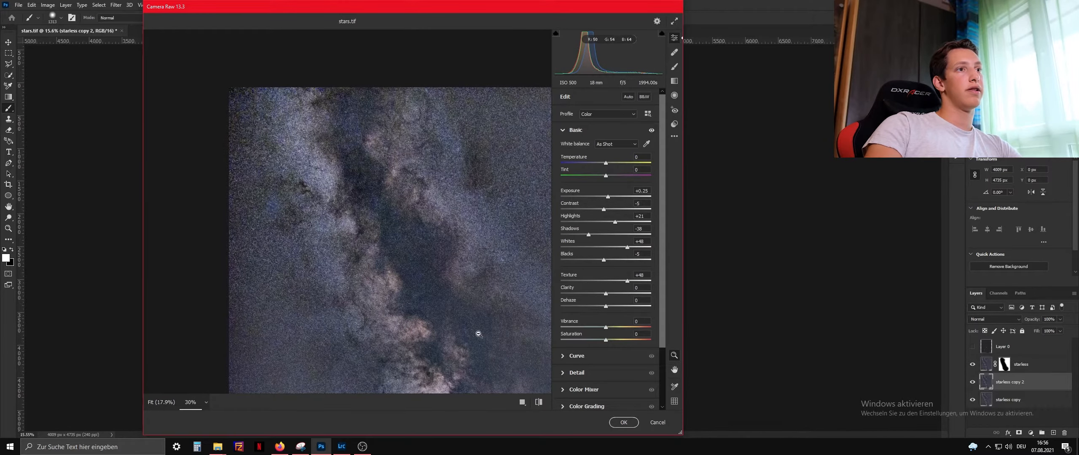
key("h")
scroll(380, 186, "up", 4)
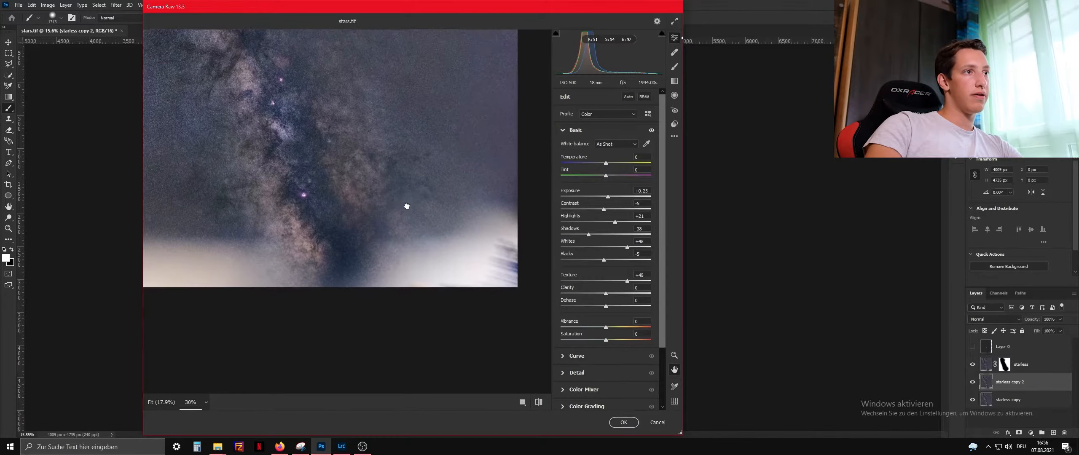
scroll(374, 234, "down", 6)
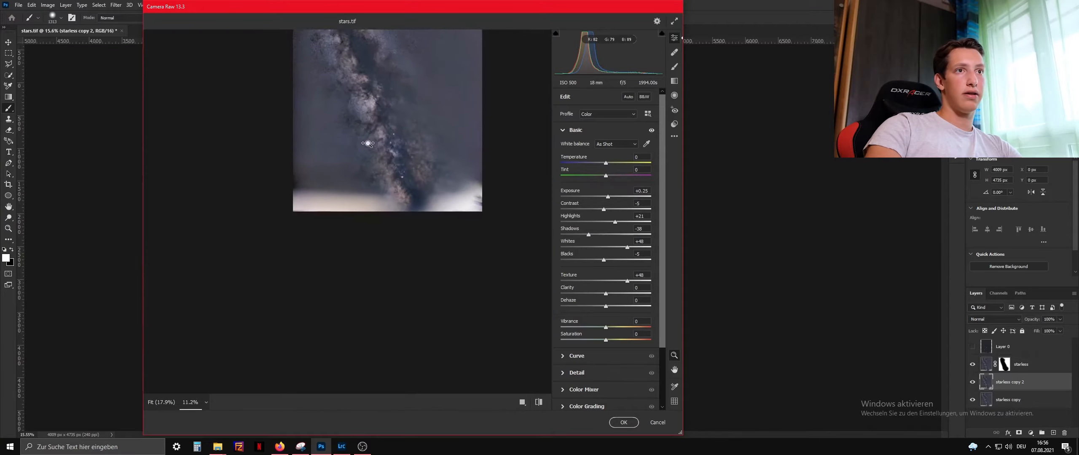
scroll(392, 212, "up", 3)
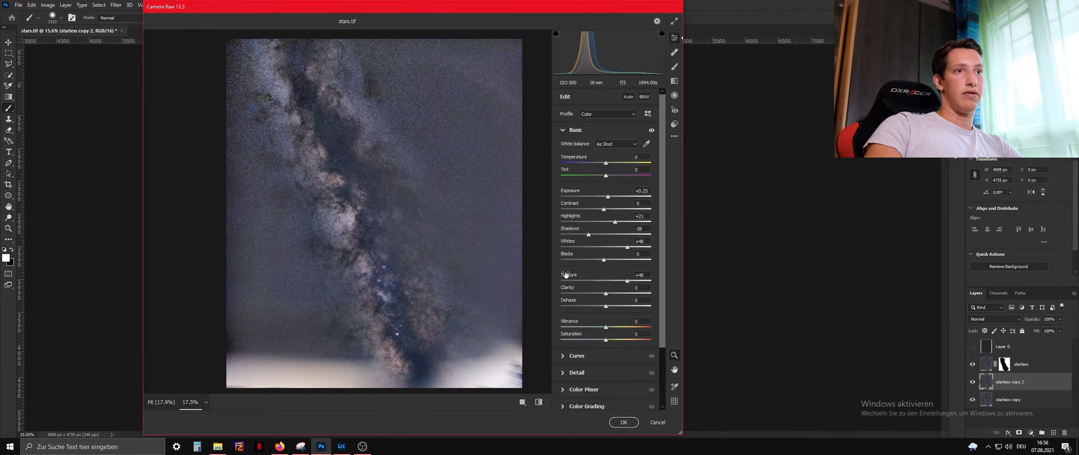
Step: Reset Texture to 0 and set Dehaze to +5 in the Camera Raw filter for starless copy 2
type("0")
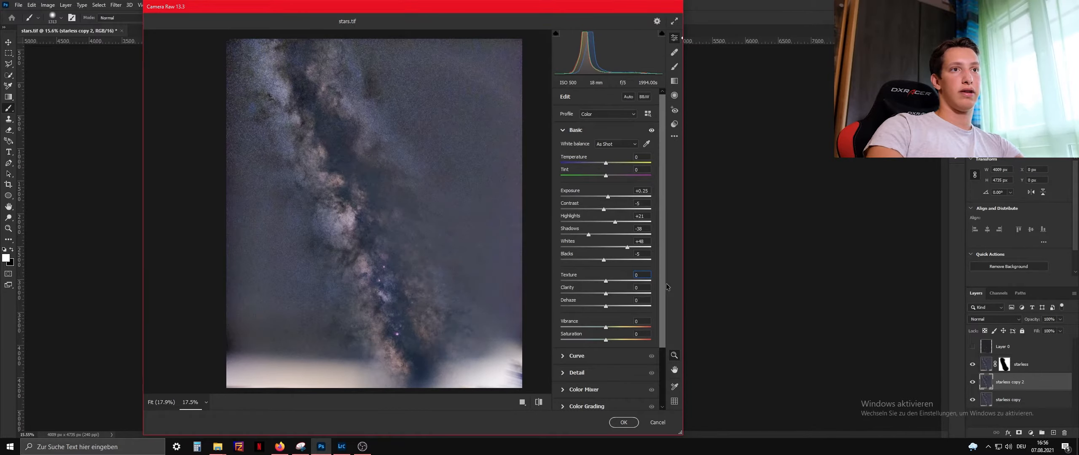
left_click(604, 312)
mouse_move(606, 311)
left_mouse_down()
mouse_move(621, 313)
mouse_move(589, 315)
mouse_move(611, 317)
left_mouse_up()
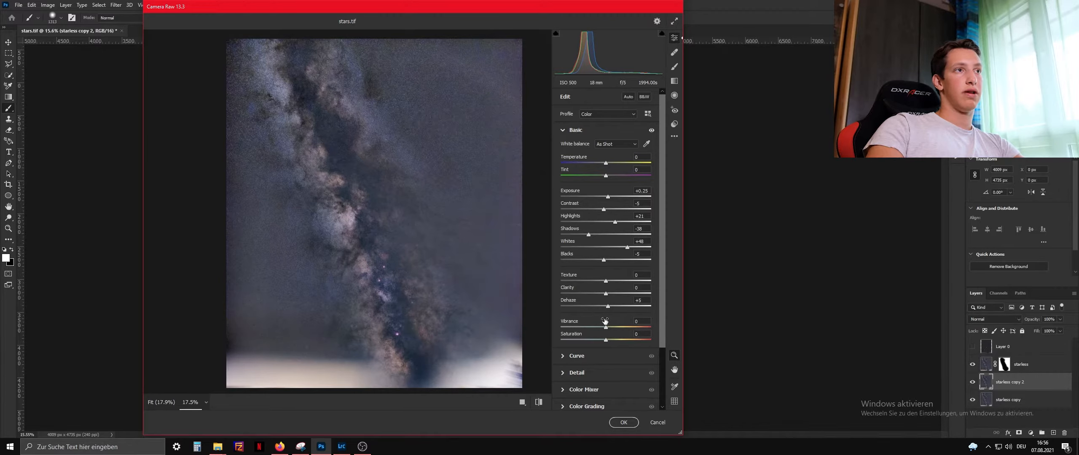
Step: Set Temperature to +7, Vibrance to +31 and Saturation to +28, and apply the Camera Raw filter
mouse_move(606, 331)
left_mouse_down()
mouse_move(634, 334)
mouse_move(613, 332)
left_mouse_up()
left_click_drag(606, 164, 609, 165)
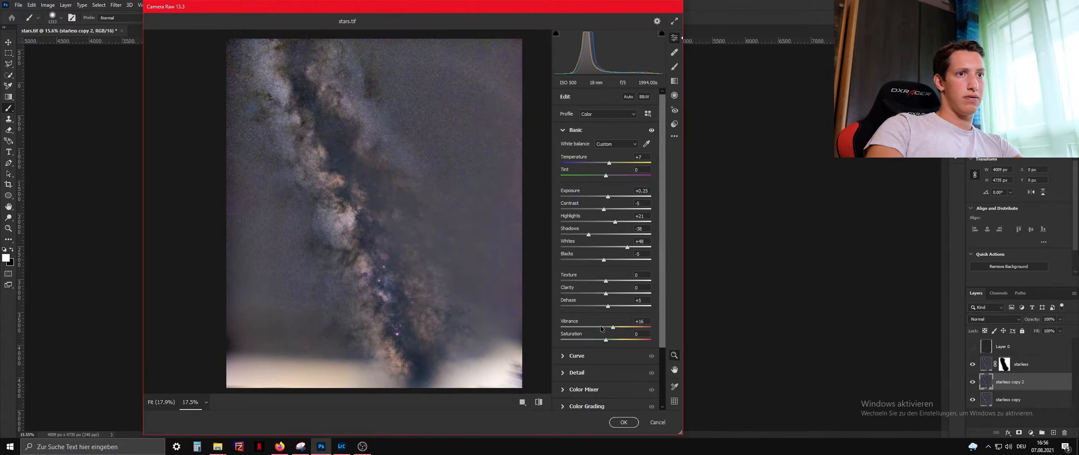
left_click_drag(615, 330, 625, 330)
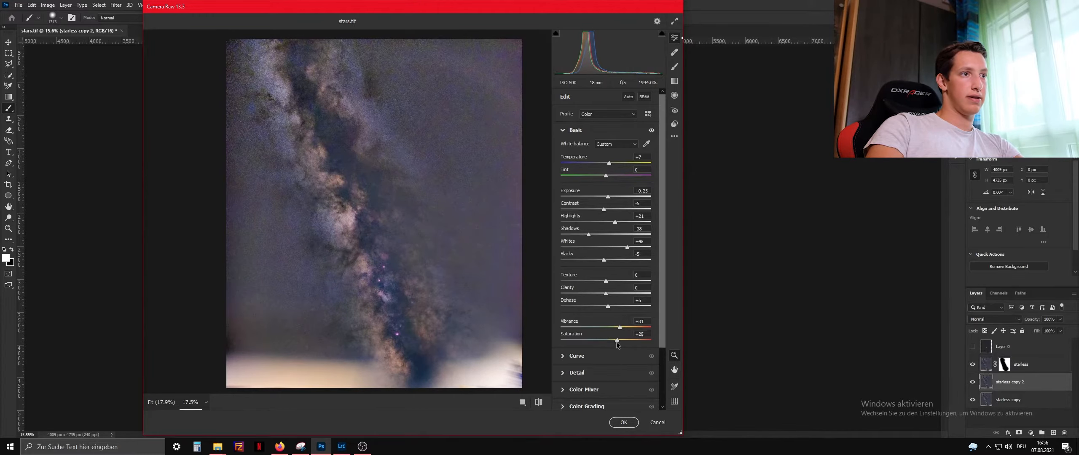
left_click(624, 422)
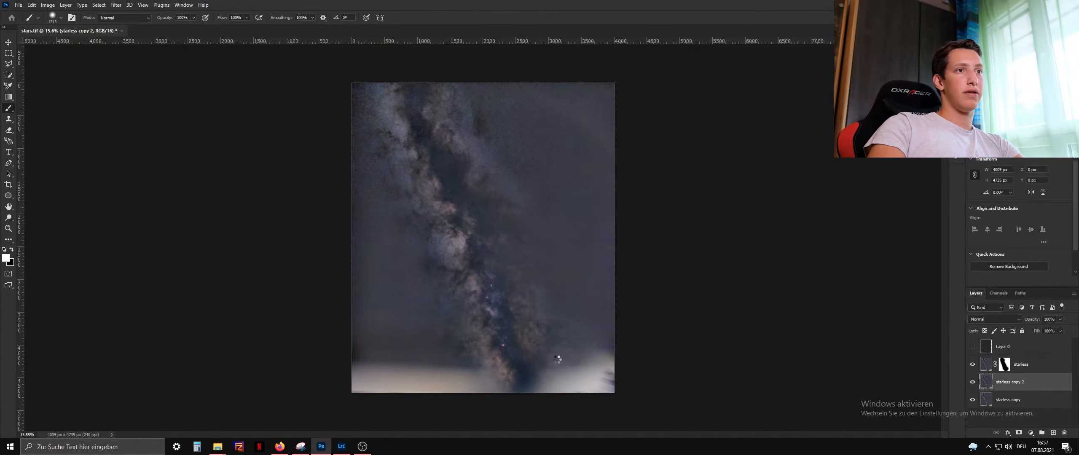
Step: Compare the image with the starless layer hidden and shown, and view starless copy 2 on its own
left_click(1048, 366)
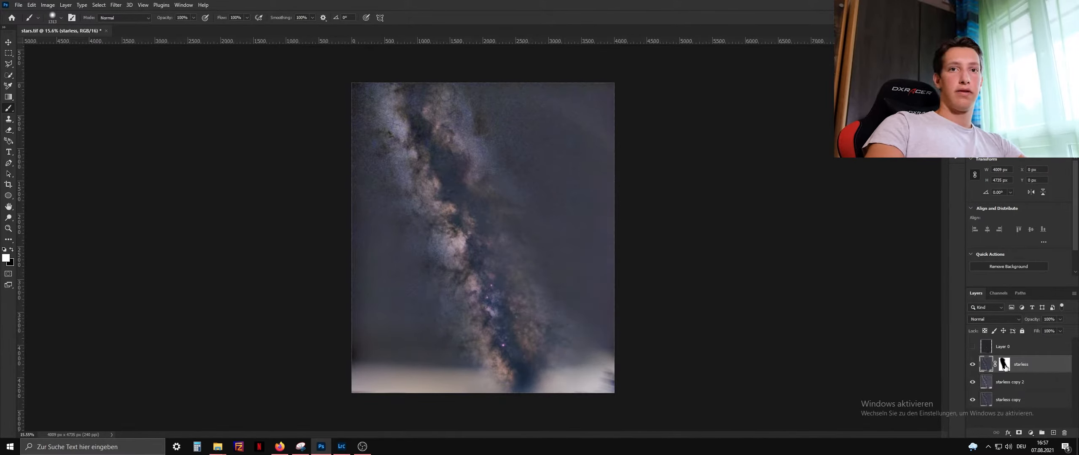
left_click(972, 365)
left_click(972, 365)
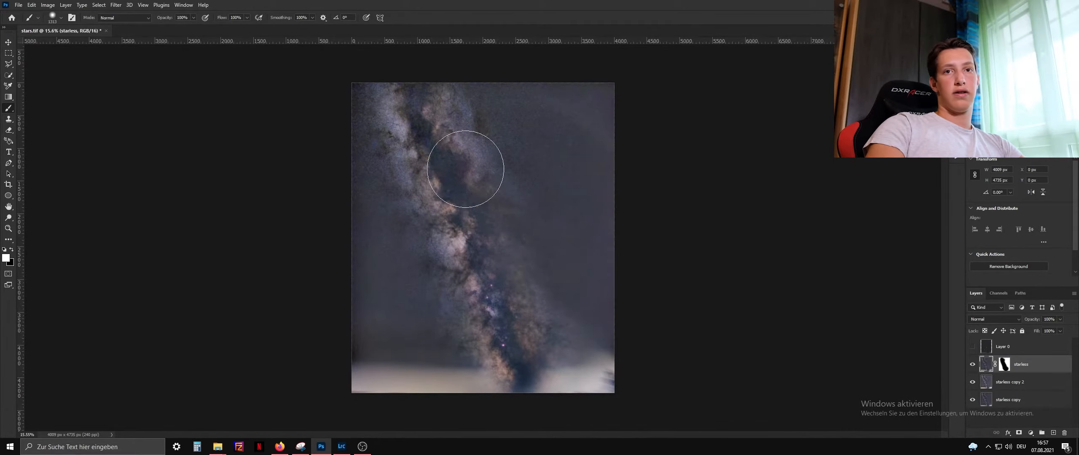
left_click(1028, 400)
left_click(1022, 383)
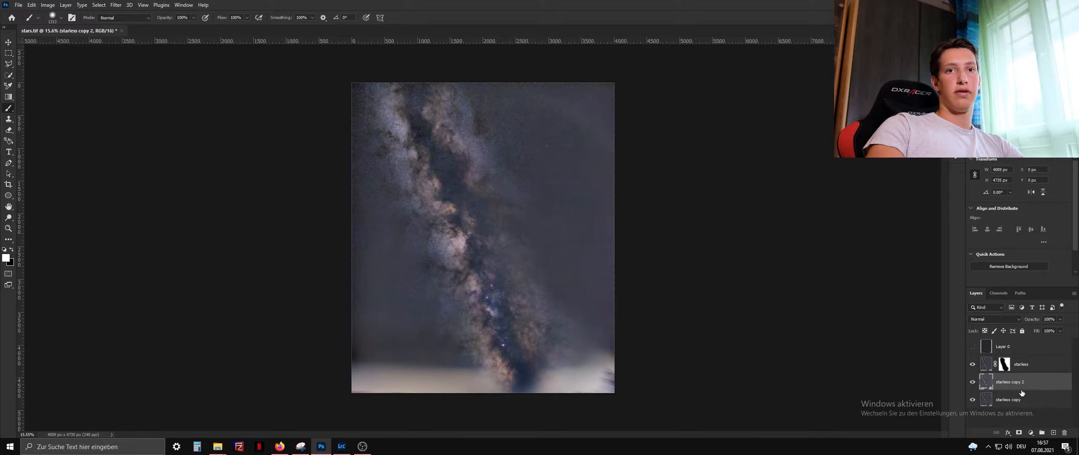
left_click(972, 382, "alt")
left_click(972, 381, "alt")
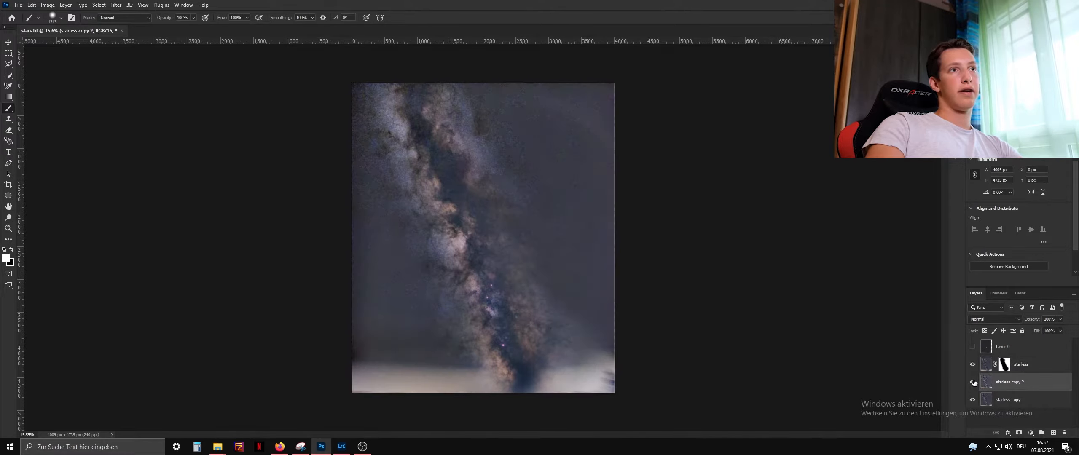
Step: Paint black on the starless layer's mask along the edges of the Milky Way, using a smaller soft brush for the upper part
left_click(1006, 362)
key("x")
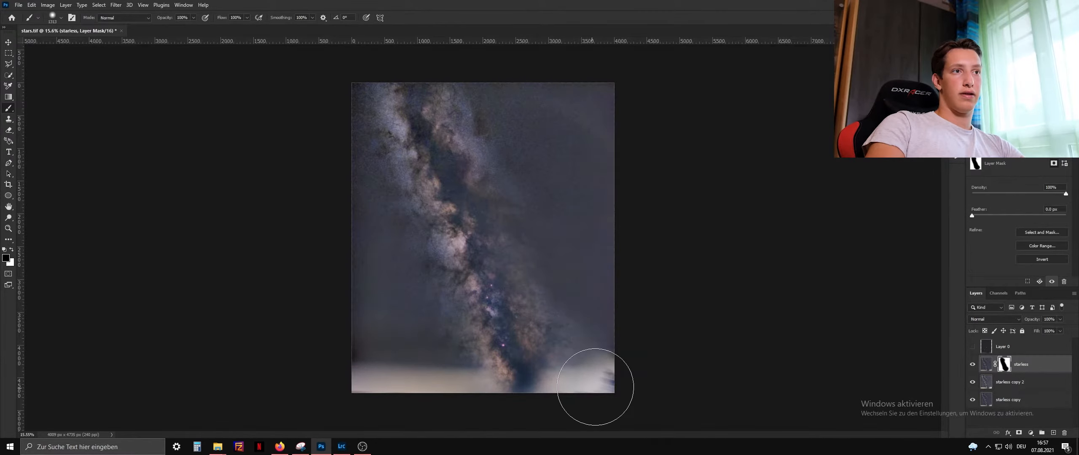
left_click_drag(424, 336, 406, 335)
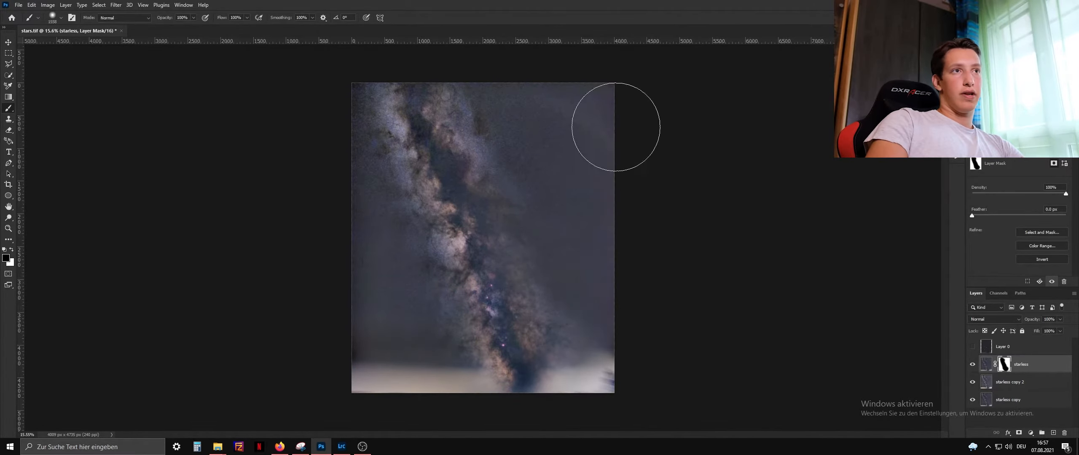
scroll(485, 131, "up", 5)
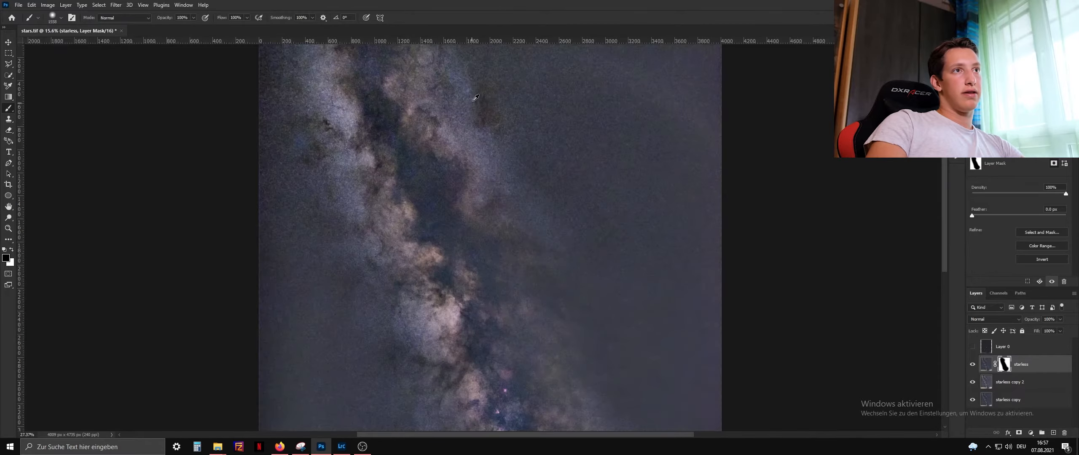
scroll(499, 185, "up", 3)
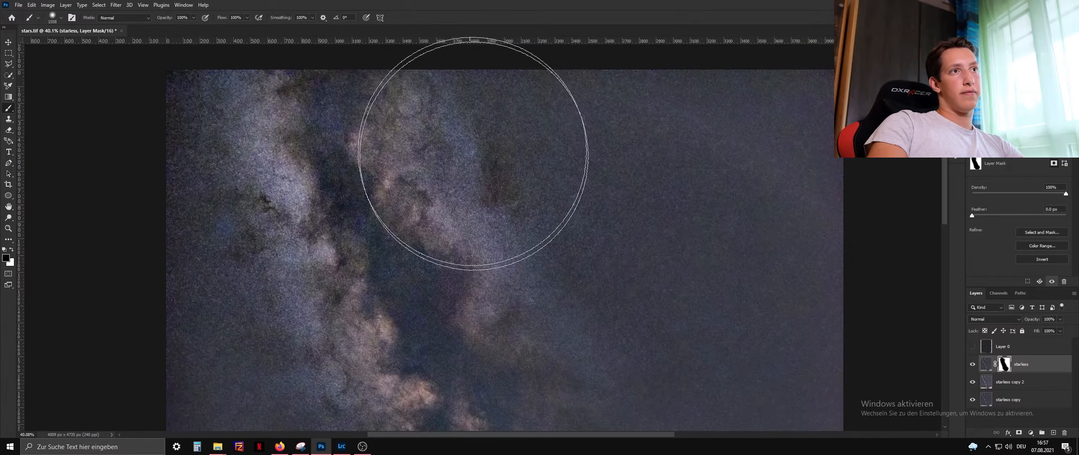
left_click_drag(549, 242, 469, 248)
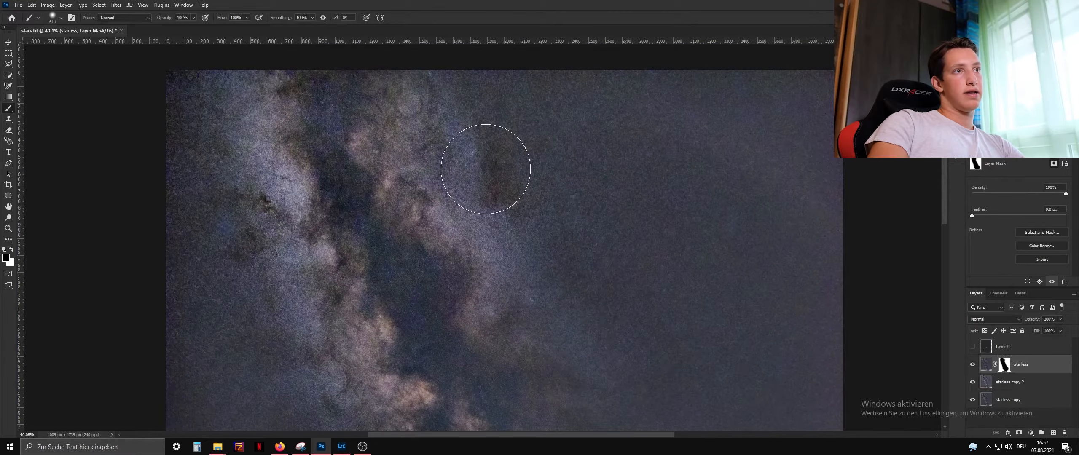
scroll(466, 158, "down", 4)
scroll(586, 223, "down", 1)
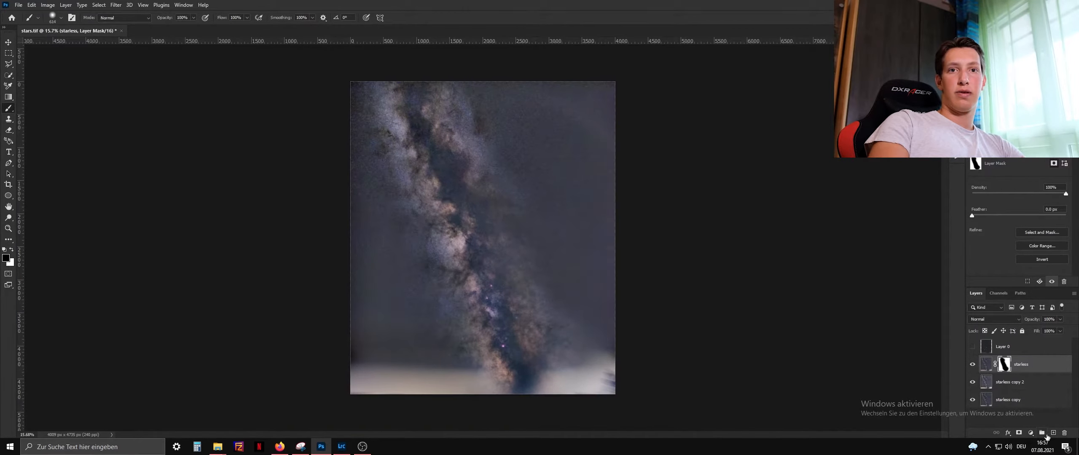
Step: Check starless copy 2 on its own and refine the black area of the starless layer's mask
left_click(973, 382, "alt")
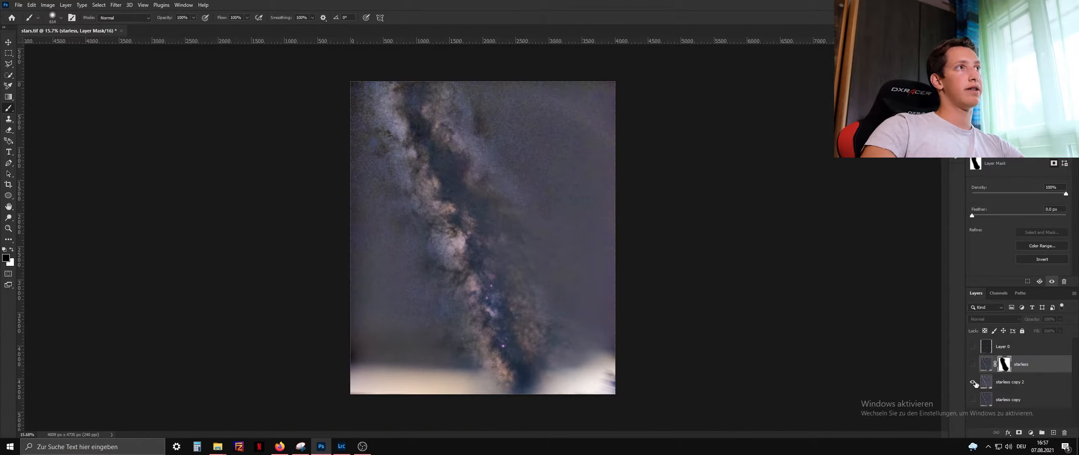
left_click(972, 382, "alt")
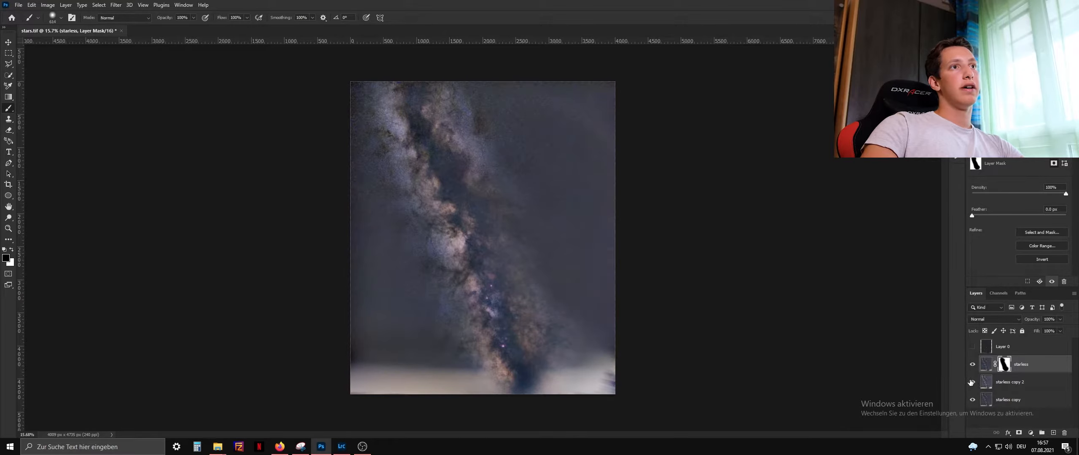
right_click(450, 324, "alt")
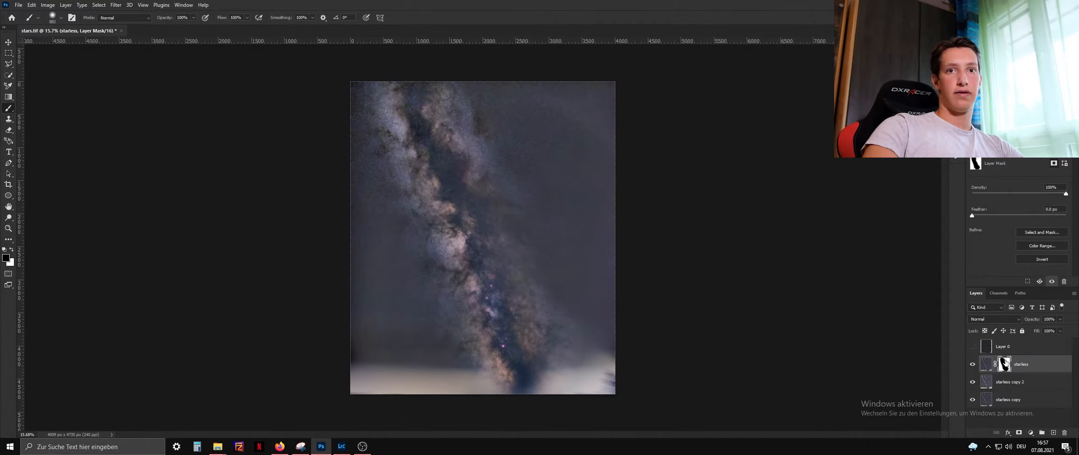
scroll(488, 85, "up", 3)
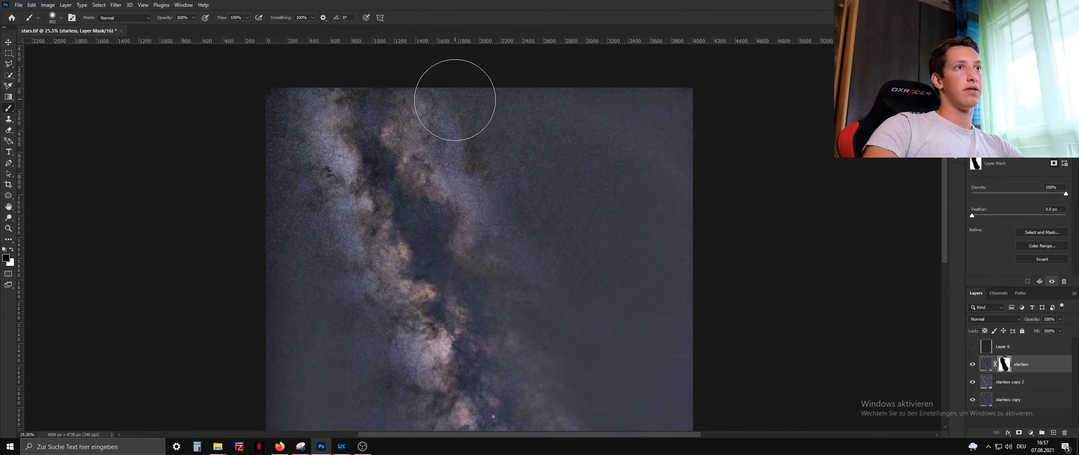
Step: Paint white on the starless layer's mask with a larger soft brush over the background sky on both sides of the Milky Way
key("x")
right_click(599, 236, "alt")
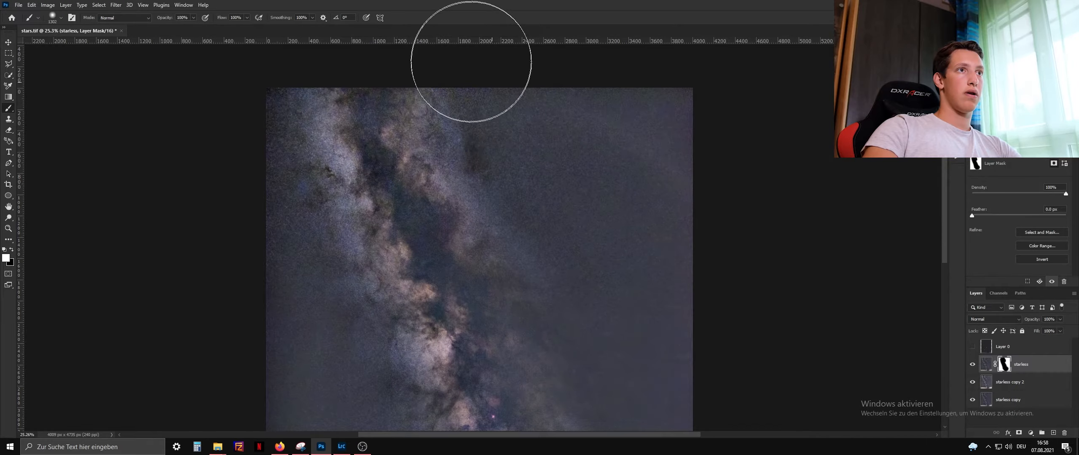
scroll(592, 207, "down", 2)
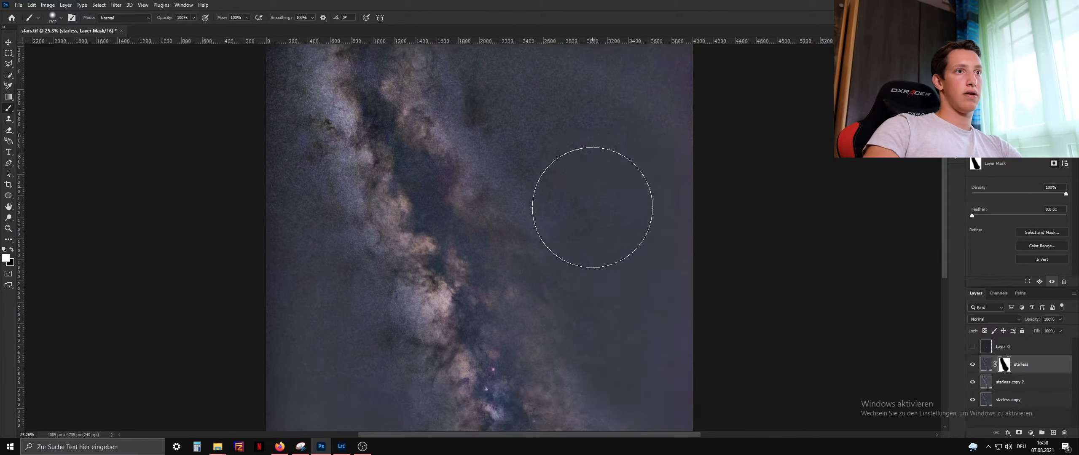
scroll(591, 189, "up", 2)
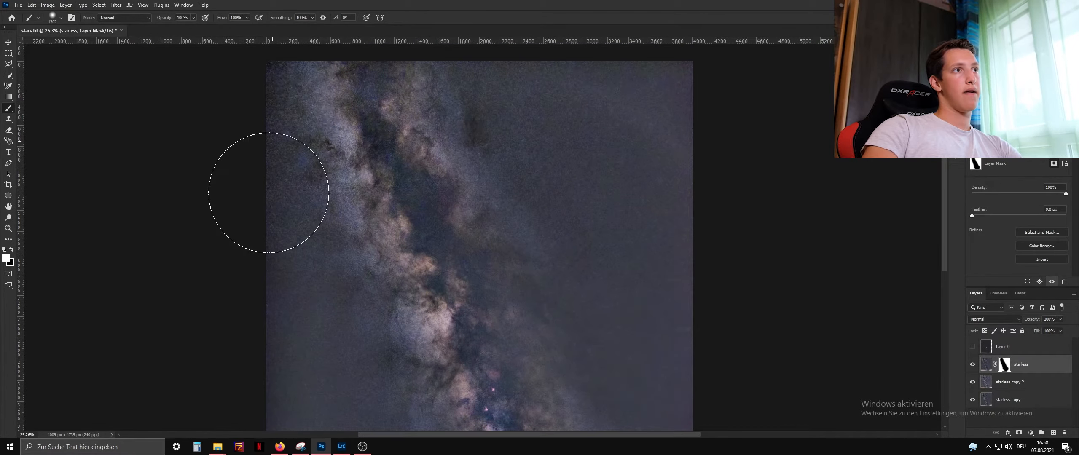
scroll(269, 193, "down", 3)
scroll(344, 239, "up", 2)
right_click(349, 180, "alt")
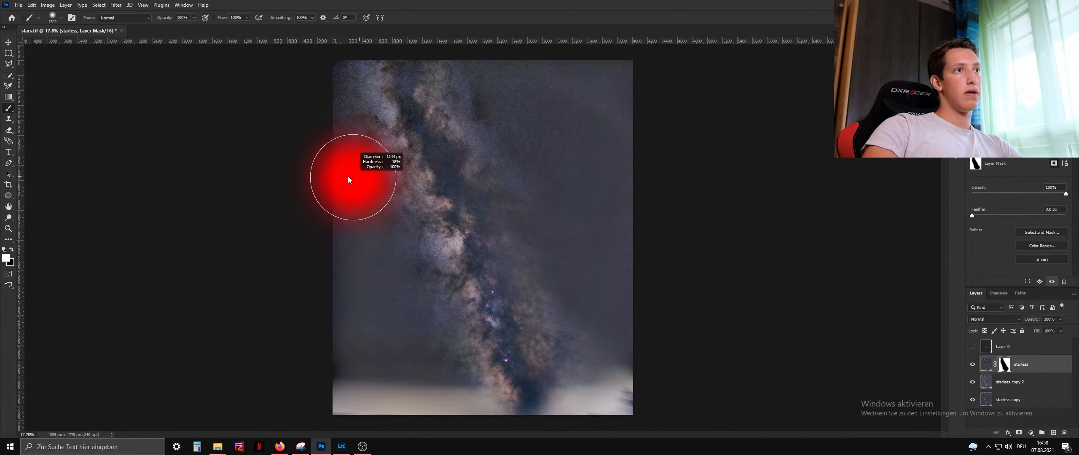
mouse_move(348, 177)
left_mouse_down()
mouse_move(384, 165)
mouse_move(374, 81)
left_mouse_up()
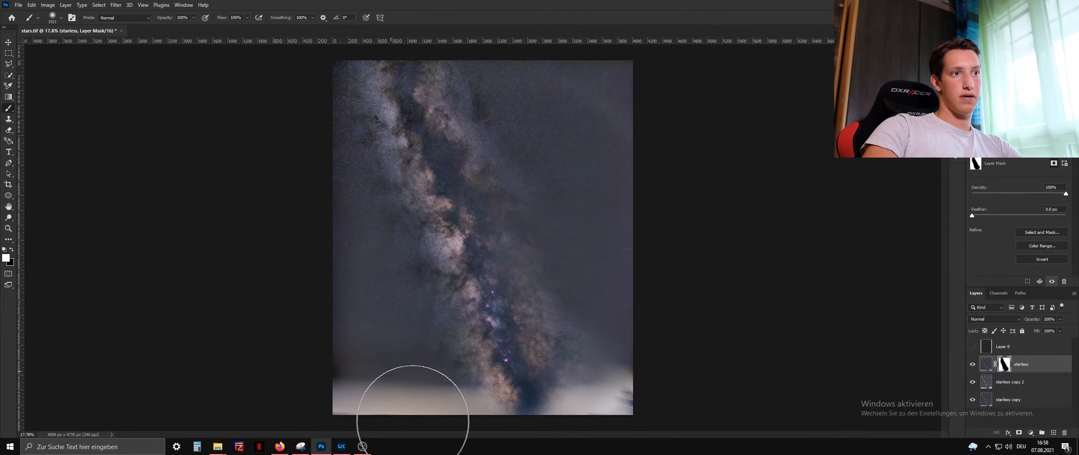
key("bracketleft")
key("bracketleft")
key("bracketleft")
key("bracketleft")
Step: Patch the uneven, lighter band in the upper-right sky of the starless layer with the Patch tool and deselect
scroll(631, 257, "up", 3)
scroll(598, 288, "down", 2)
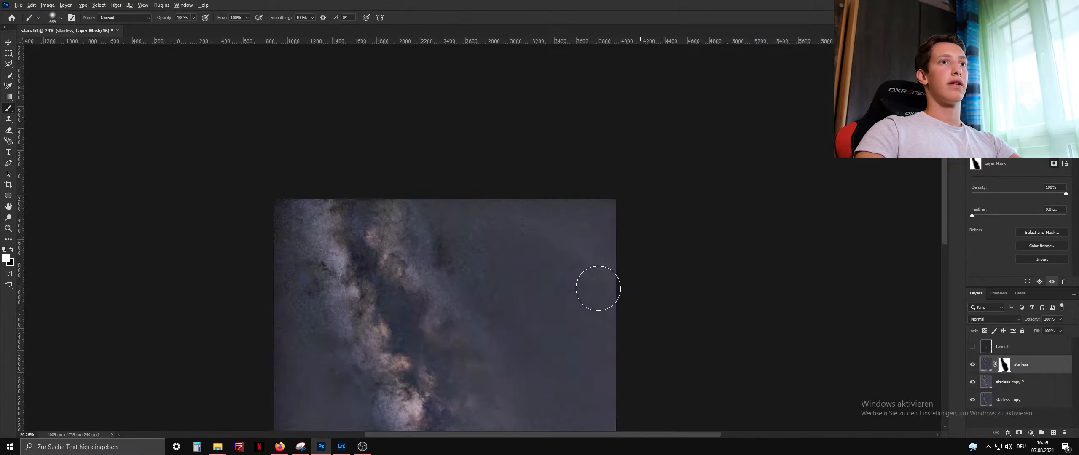
scroll(598, 288, "down", 2)
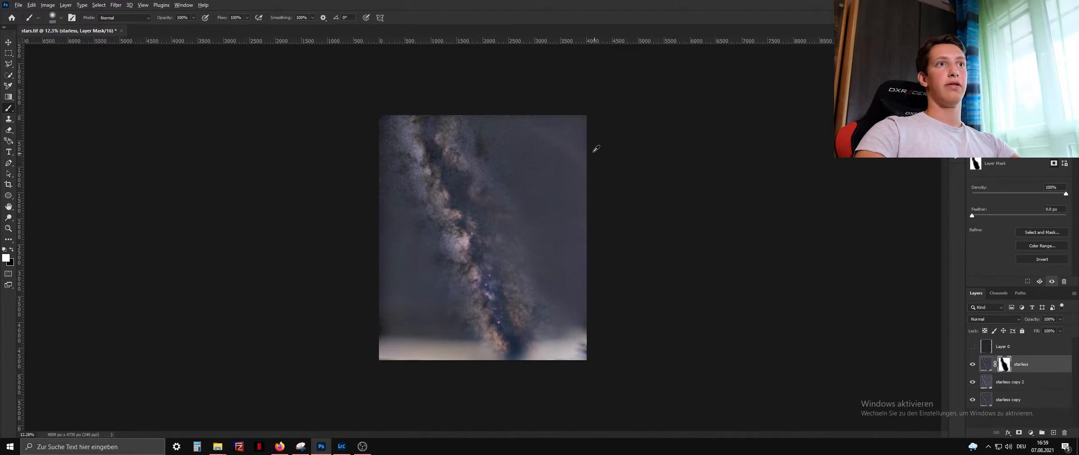
scroll(596, 148, "up", 3)
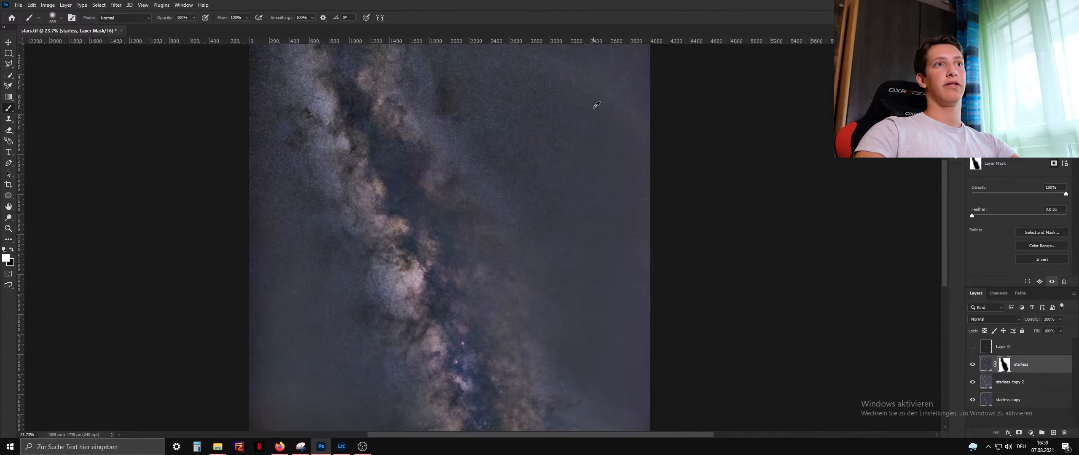
left_click(8, 119)
left_click_drag(641, 213, 653, 177)
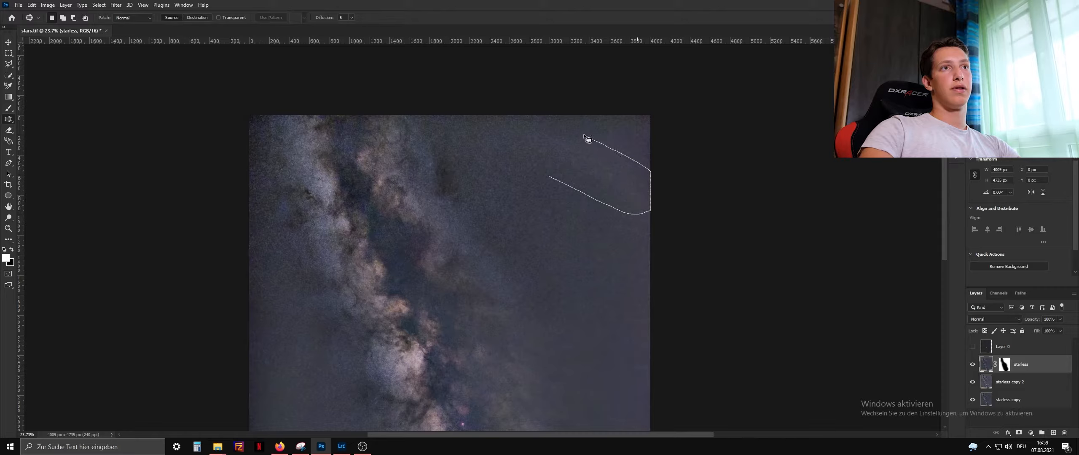
left_click_drag(549, 179, 549, 180)
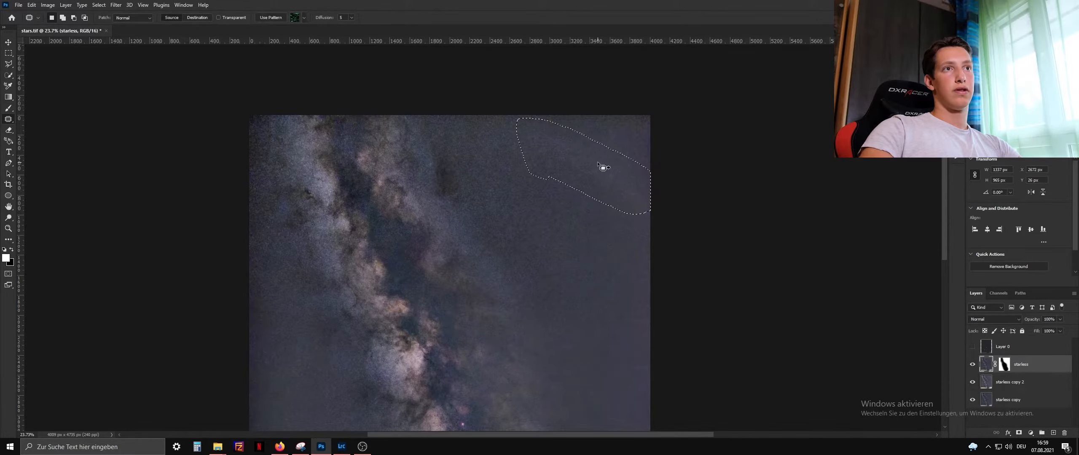
key("ctrl+d")
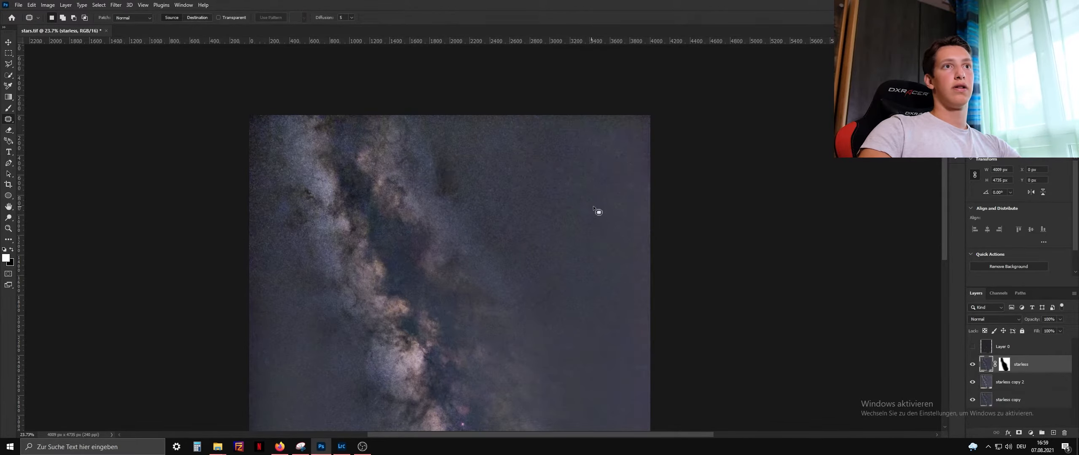
scroll(597, 212, "down", 5)
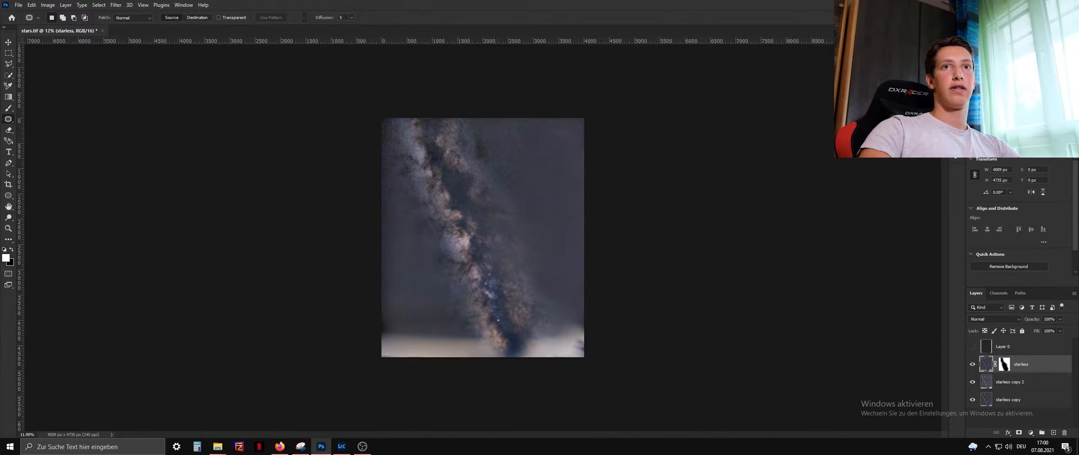
Step: Compare an earlier brush state in the history with the latest state, ending on the latest one
left_click(955, 161)
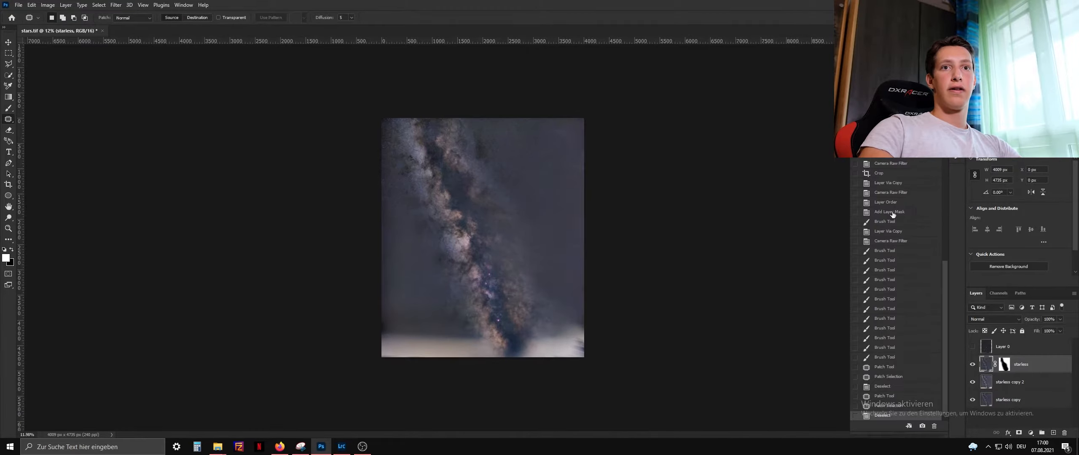
left_click(896, 359)
left_click(901, 417)
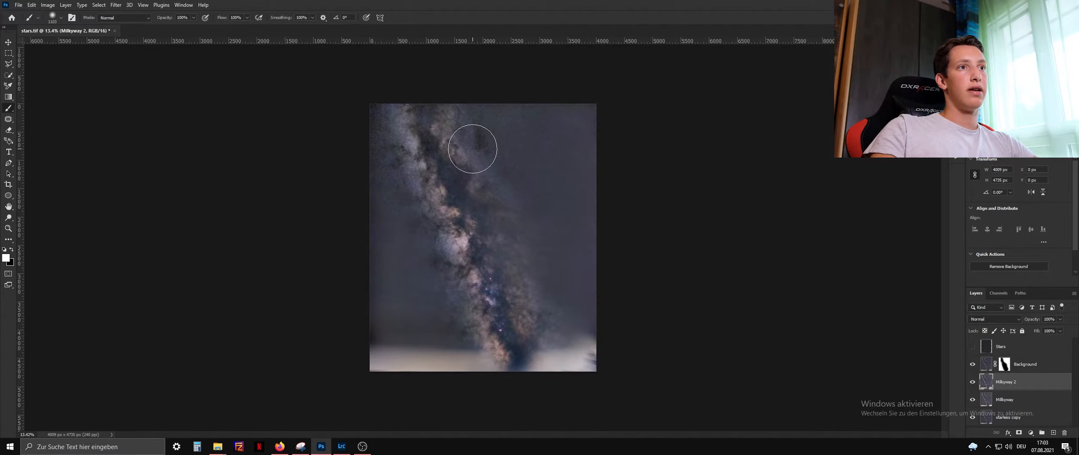
Step: Examine the noise and fine detail in the upper Milky Way up close and in the full image
scroll(426, 100, "up", 5)
scroll(452, 145, "up", 2)
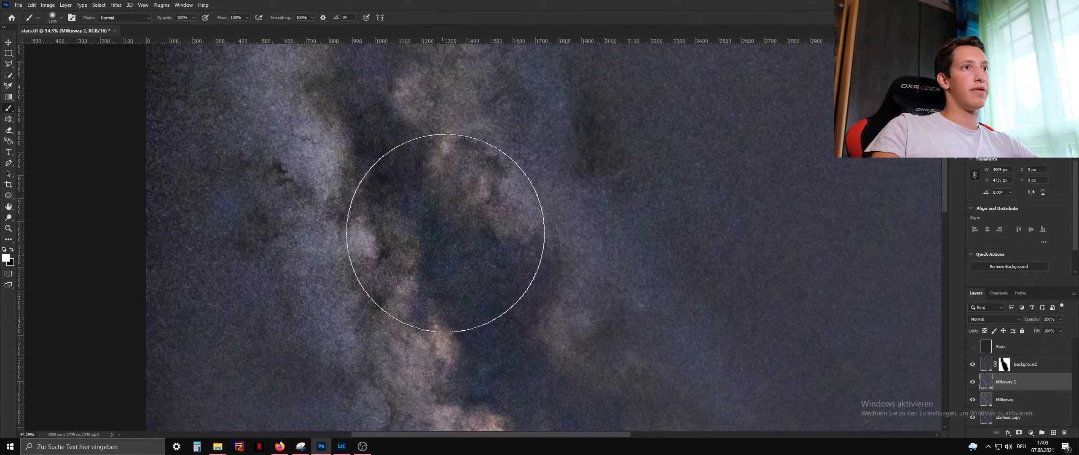
scroll(460, 163, "up", 4)
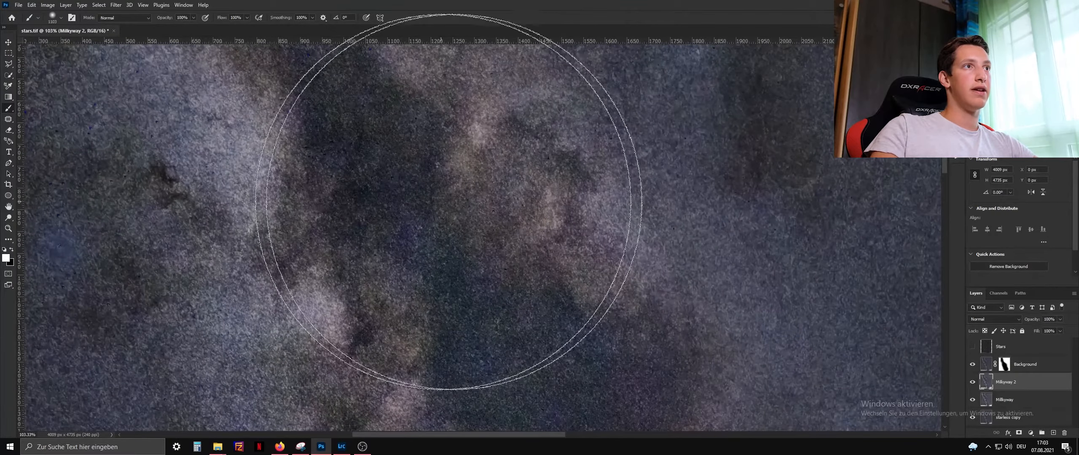
scroll(458, 229, "down", 5)
scroll(499, 251, "down", 5)
scroll(499, 251, "up", 3)
scroll(499, 252, "down", 1)
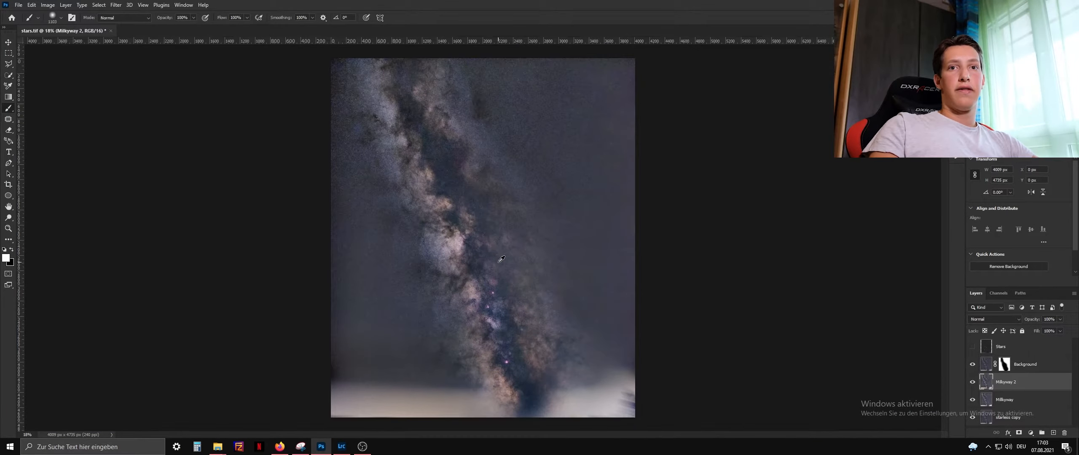
Step: Open Milkyway 2 in Camera Raw, set Greens saturation to -68, and shift hues: Reds -36, Oranges -11, Yellows +5, Aquas -2, Blues -7
left_click(119, 5)
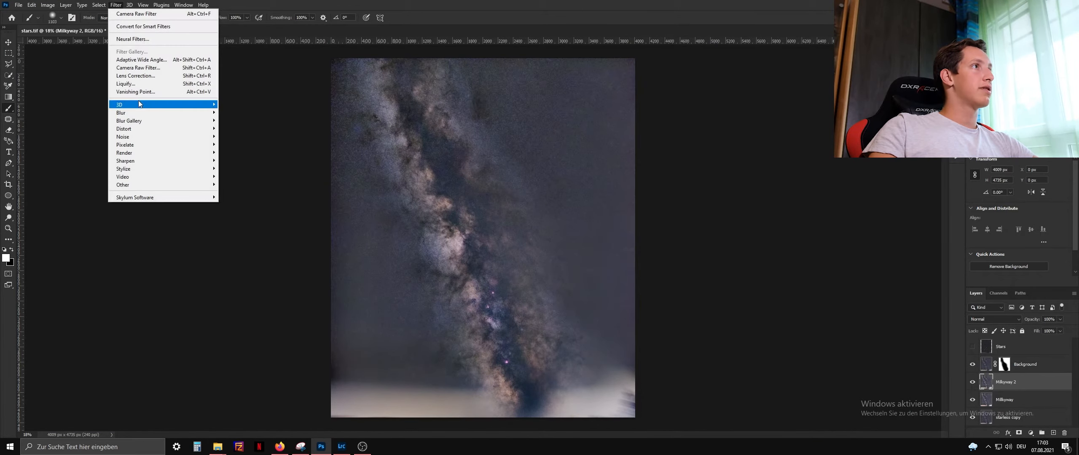
left_click(145, 68)
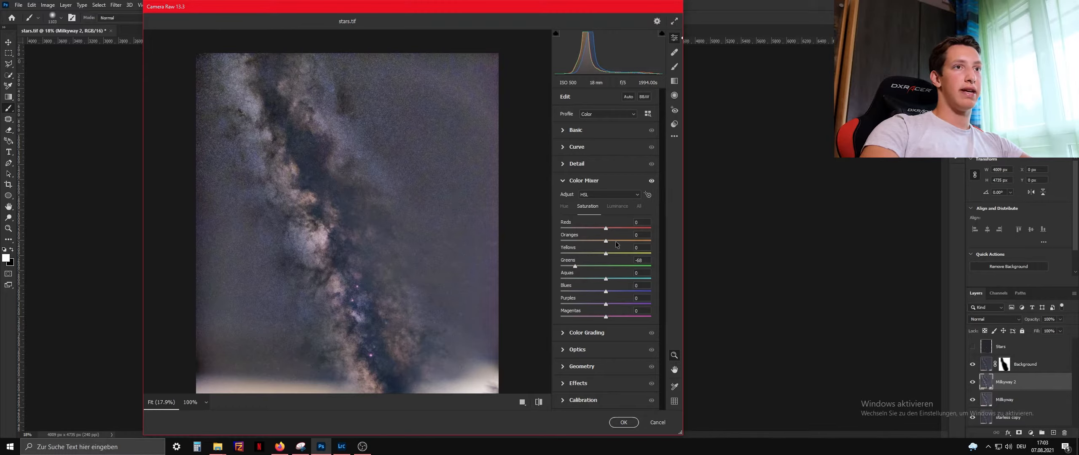
left_click(563, 206)
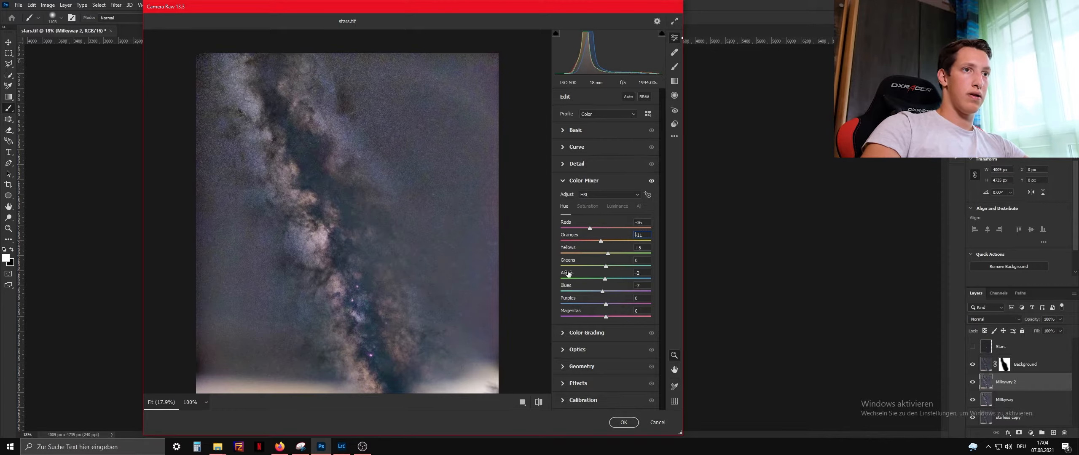
Step: Raise the Color Mixer saturation of Reds to +30, Oranges +10, Yellows +10, Purples +6 and Magentas slightly
left_click(587, 206)
left_click_drag(606, 228, 621, 230)
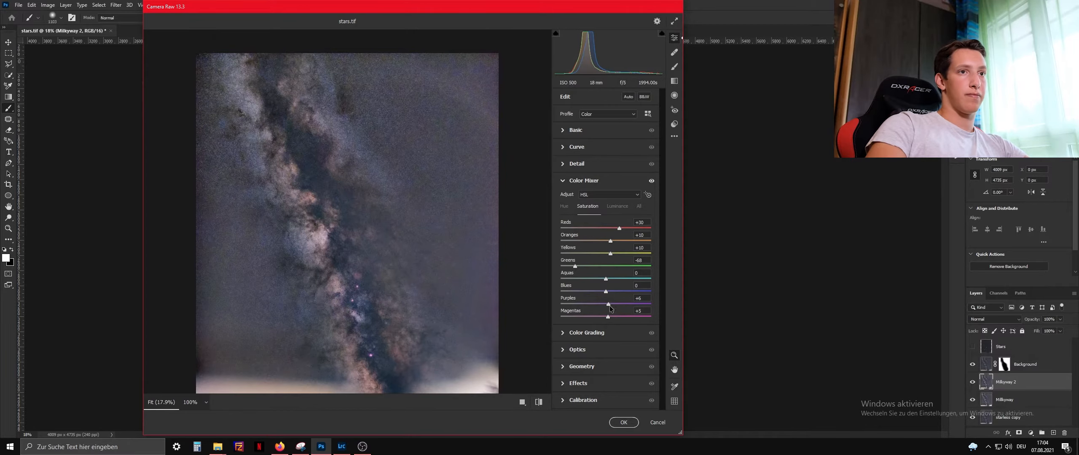
Step: Set luminance for Reds +13, Oranges +7, Blues +31, Purples +15 and Magentas +9, compare with the Color Mixer off, and apply the grade
left_click(616, 206)
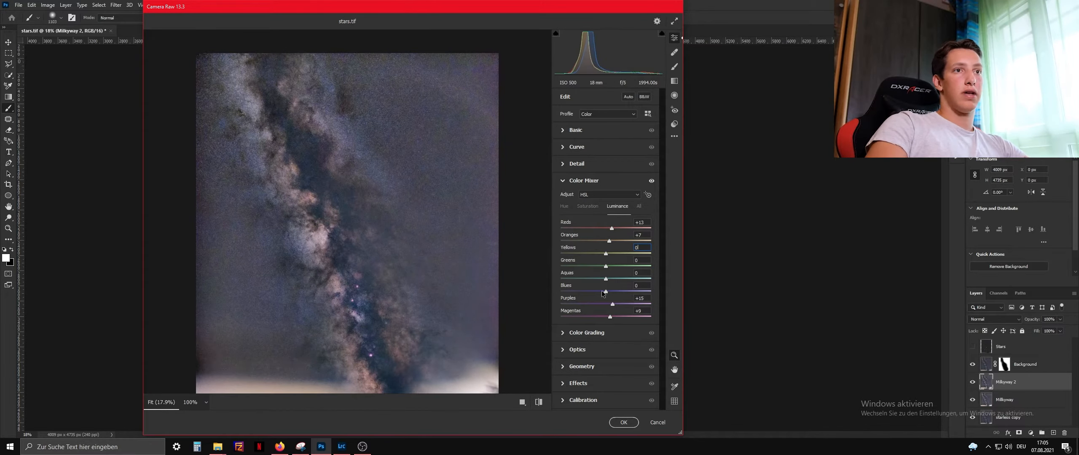
left_click(651, 181)
left_click(651, 181)
left_click(651, 181)
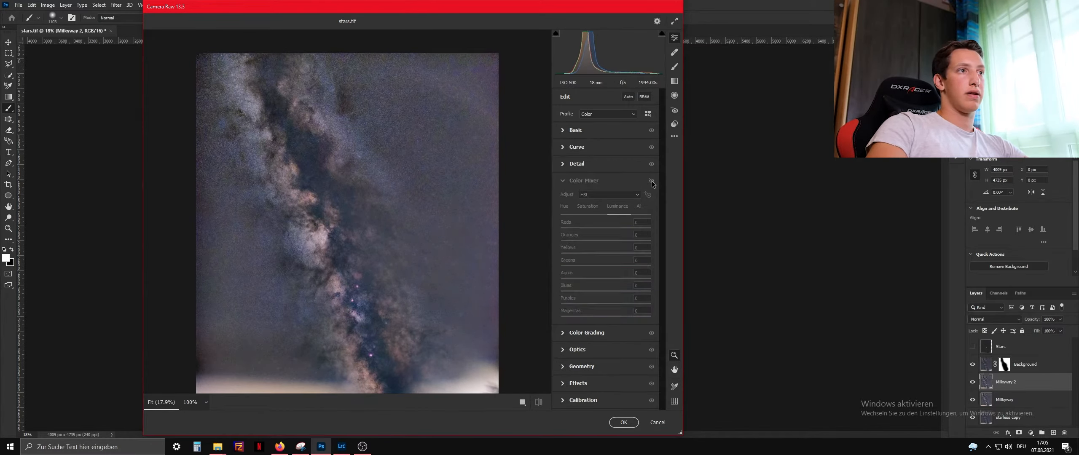
left_click(651, 181)
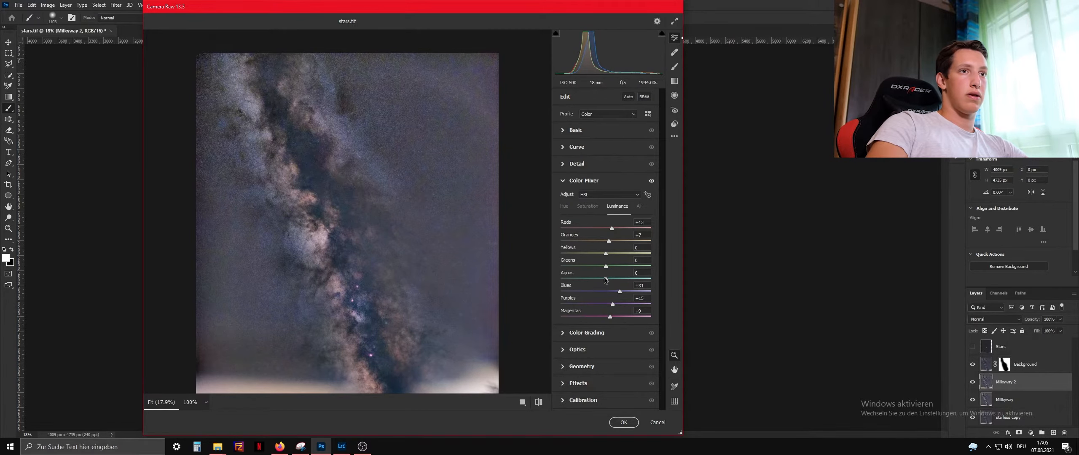
left_click(624, 422)
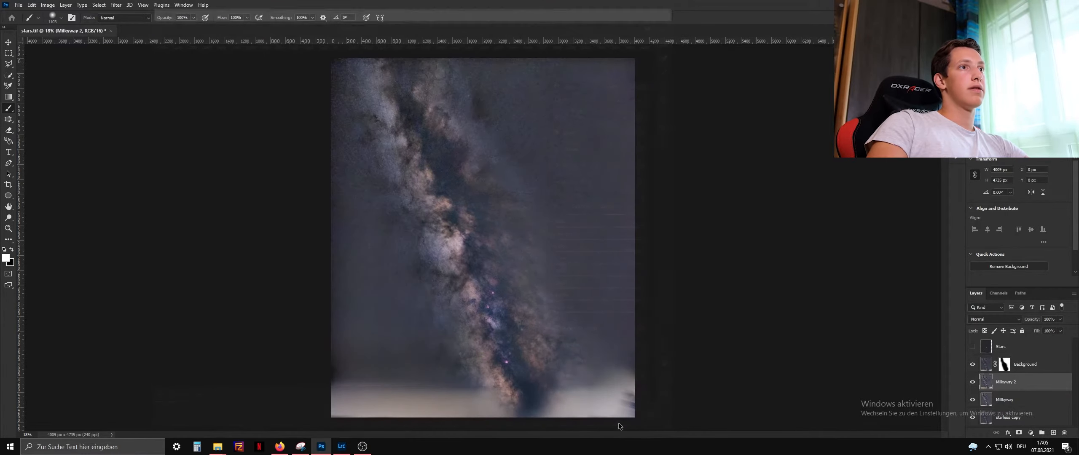
Step: Duplicate the Background and Milkyway 2 layers together and merge the copies into one layer named Milkyway Luminar 4
scroll(484, 287, "down", 3)
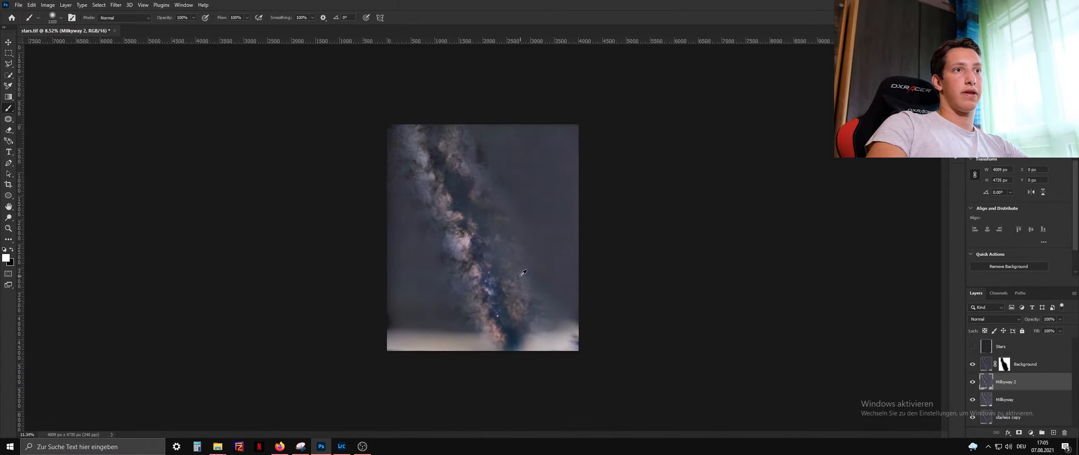
scroll(523, 286, "up", 2)
scroll(484, 257, "up", 9)
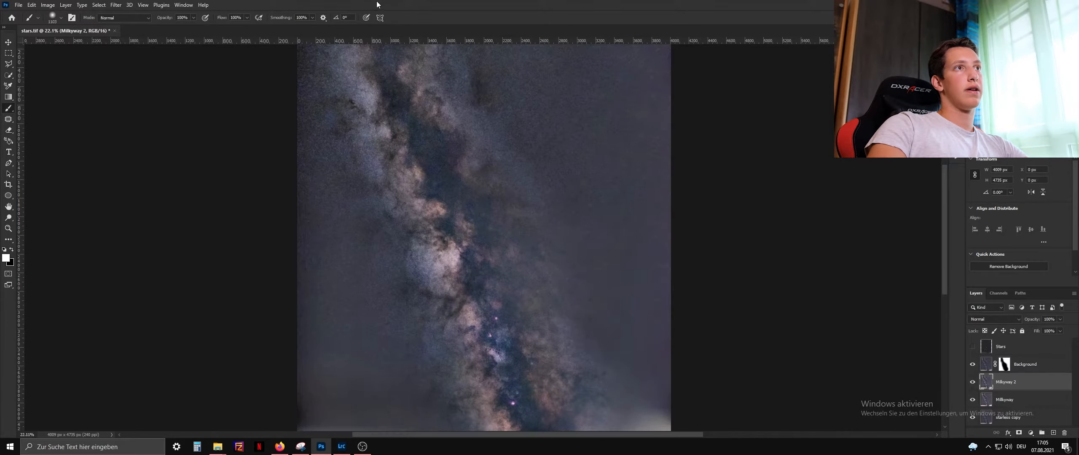
scroll(401, 160, "up", 10)
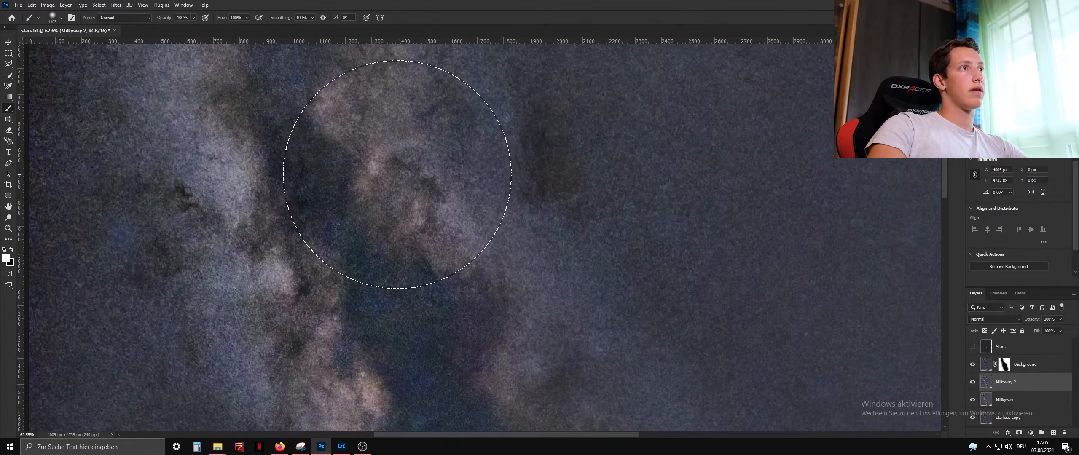
scroll(395, 182, "down", 7)
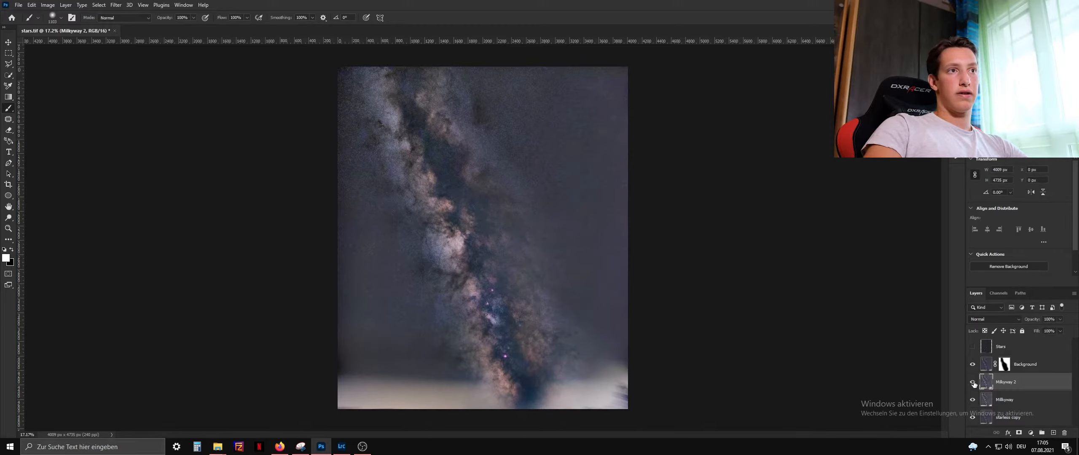
left_click(1049, 365, "shift")
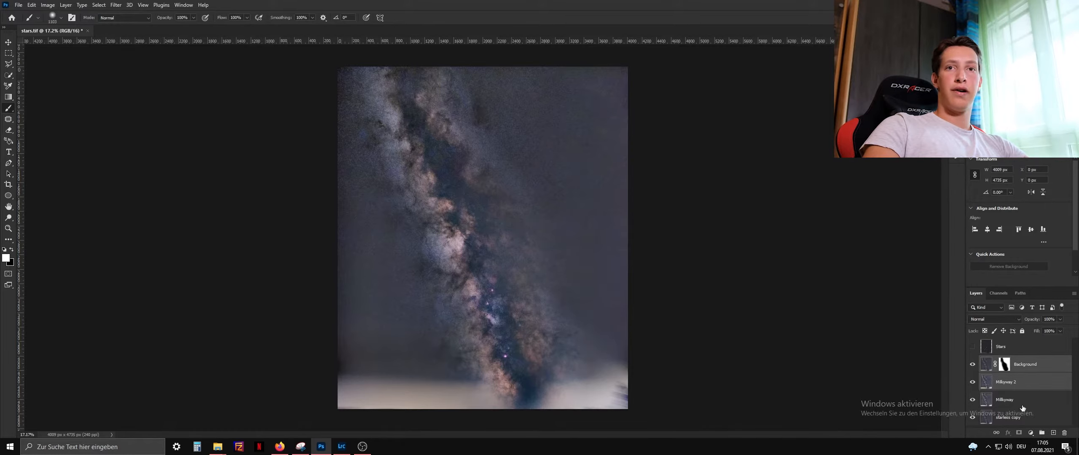
left_click(1066, 385, "ctrl")
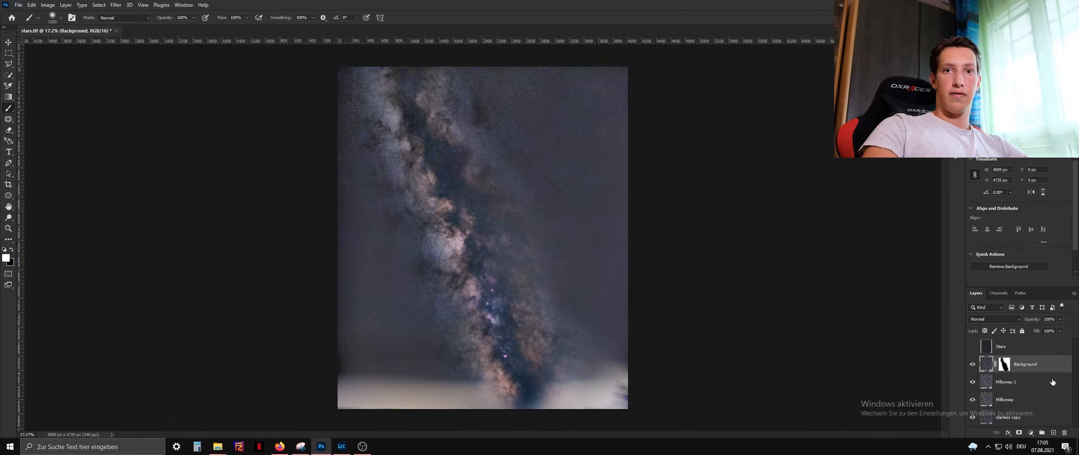
left_click(1050, 383, "ctrl")
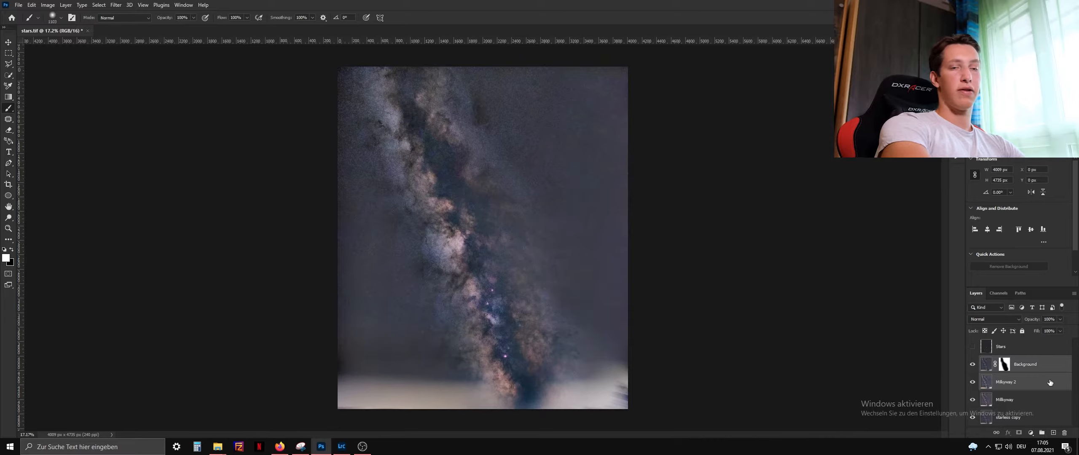
key("ctrl+j")
key("ctrl+e")
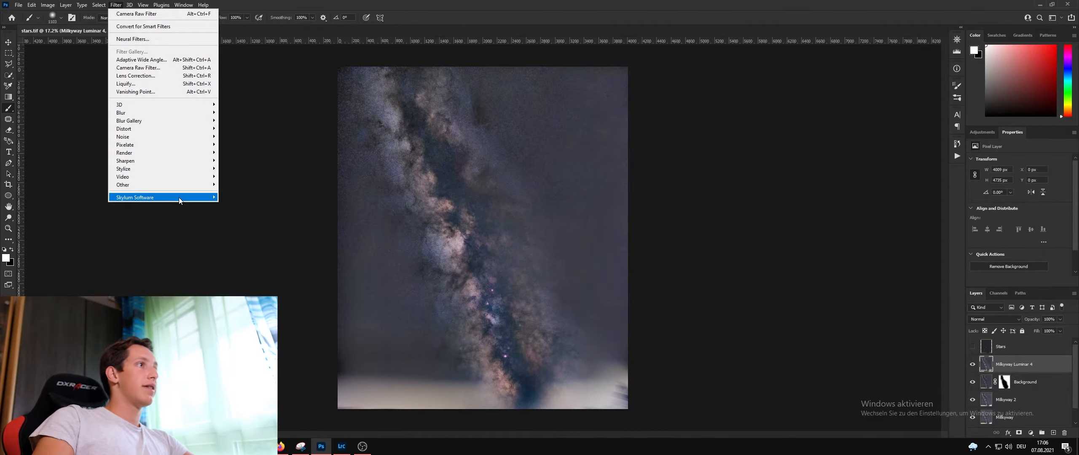
Step: Open the merged layer in the Skylum Luminar 4 plug-in, raise AI Accent slightly and set Dunst entfernen to 2
mouse_move(177, 198)
left_click(247, 198)
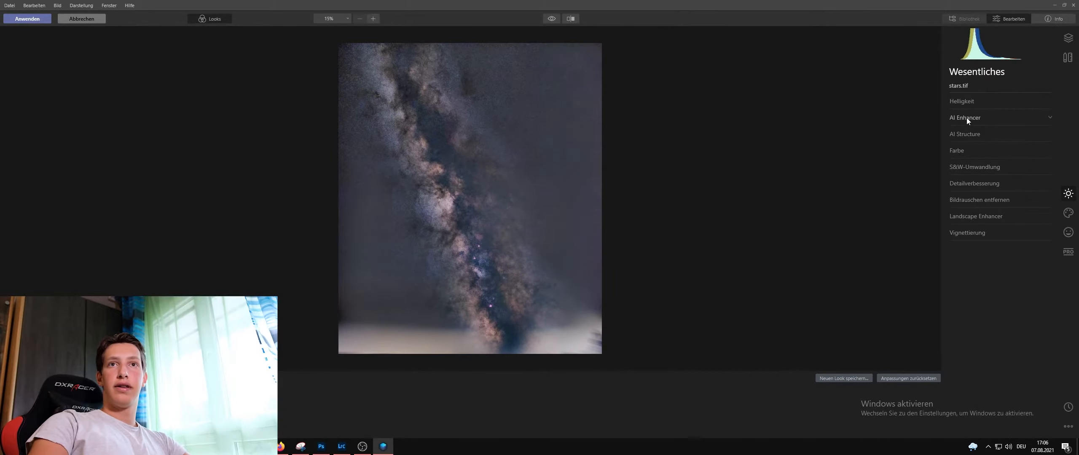
left_click(965, 118)
left_click_drag(952, 137, 962, 136)
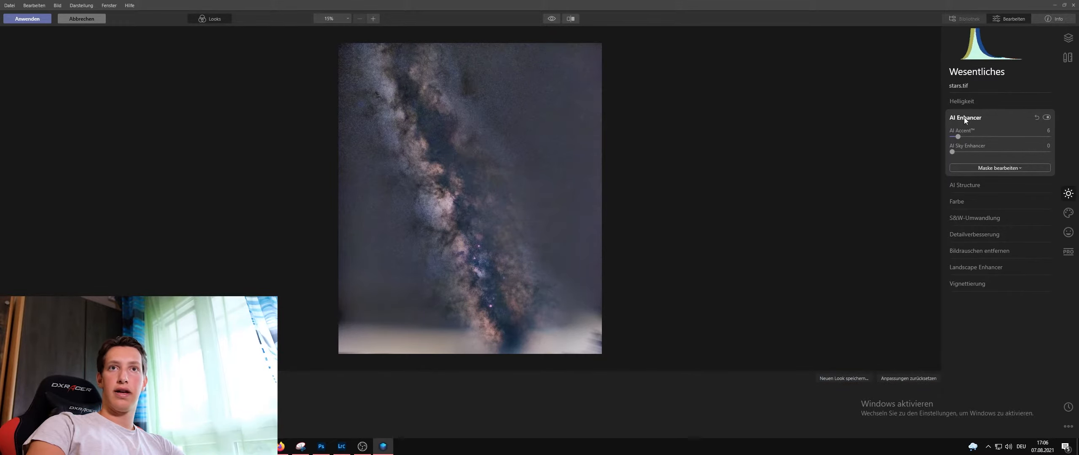
left_click(968, 118)
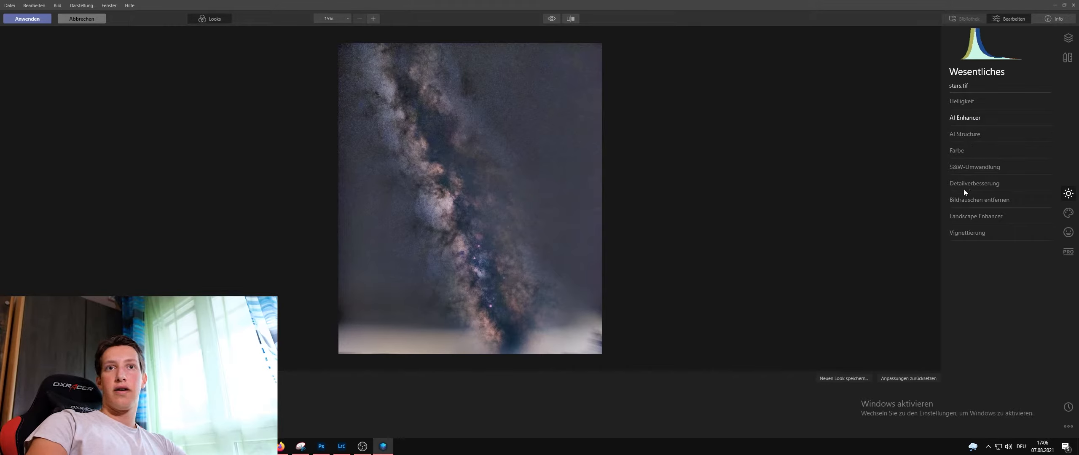
left_click(966, 217)
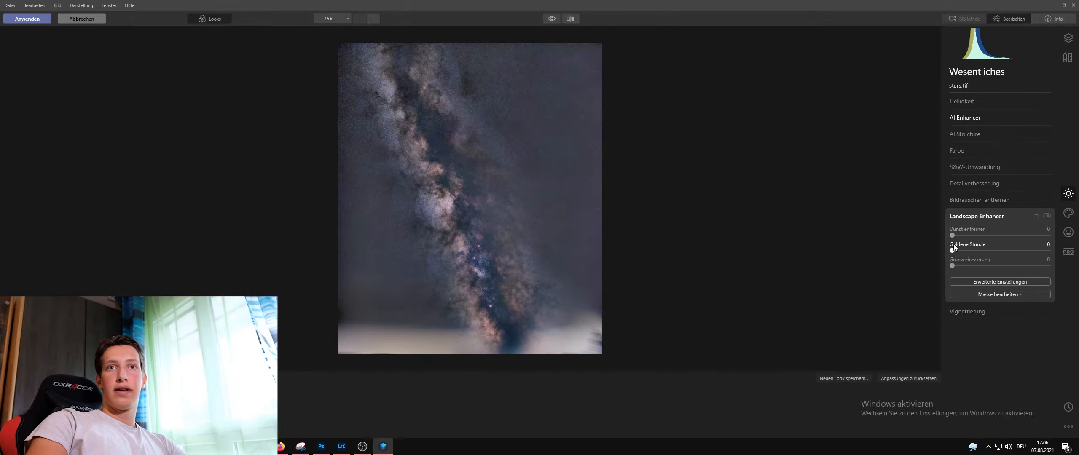
left_click_drag(953, 234, 955, 237)
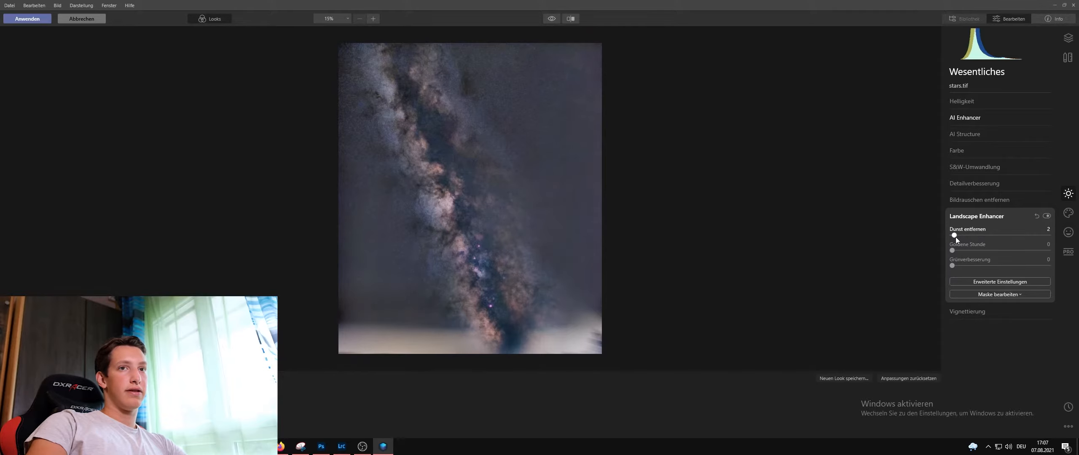
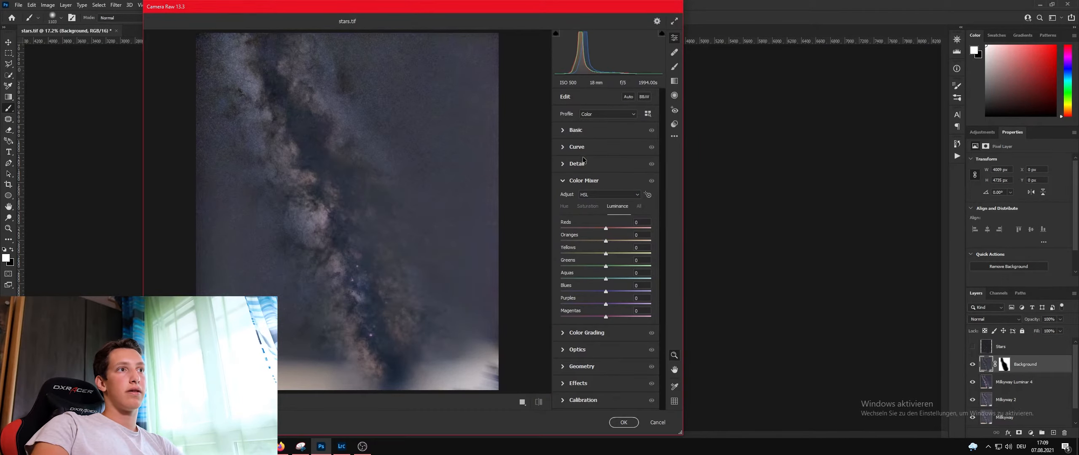
Step: Open the Basic adjustments in Camera Raw for the Background layer
left_click(581, 132)
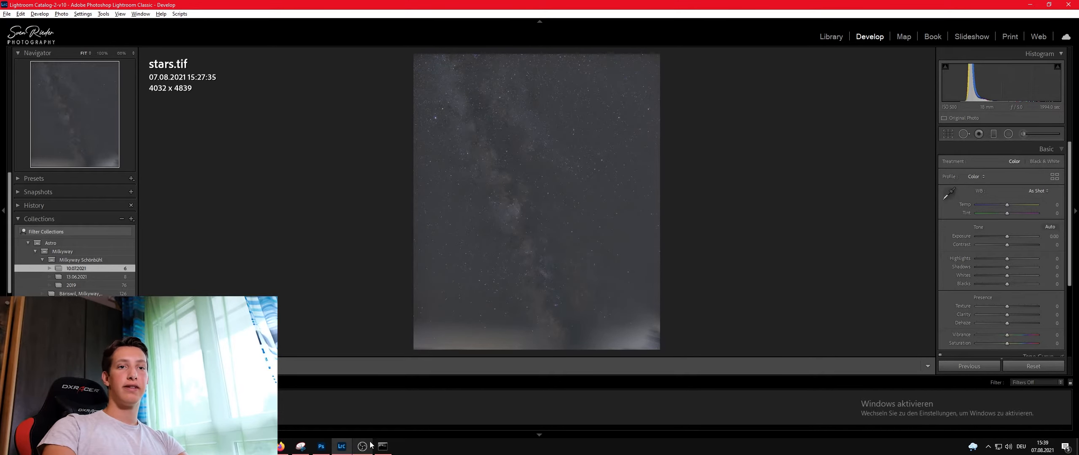
Step: Go to the foreground photo DSCF0440.RAF in Lightroom Classic and lower its exposure to -0.21
key("Left")
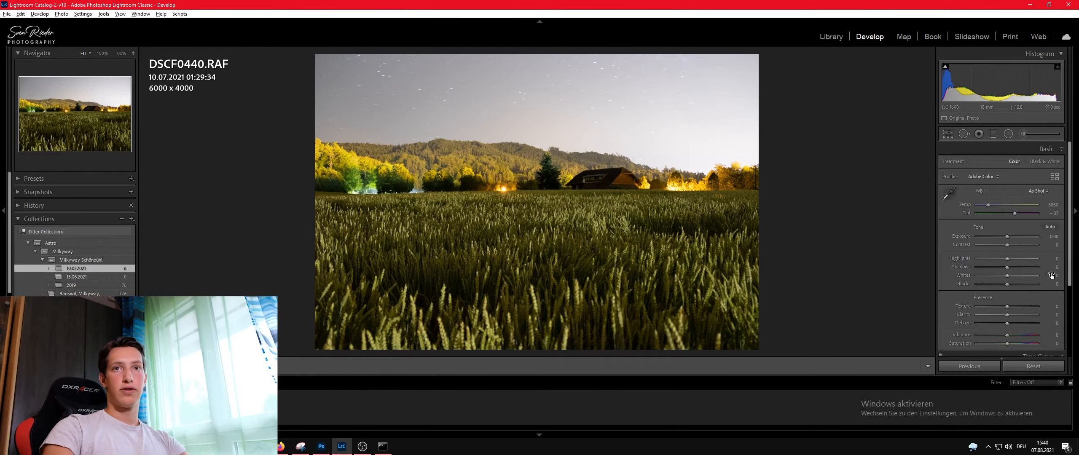
left_click_drag(1007, 236, 1005, 236)
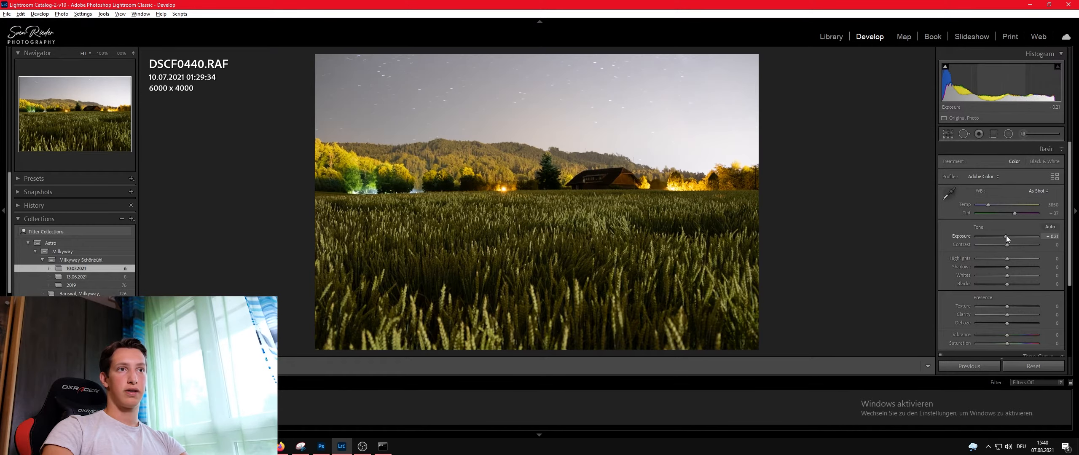
Step: Check the wheat field at 100% and set the photo's sharpening amount to 0
left_click(517, 320)
left_click_drag(467, 169, 532, 298)
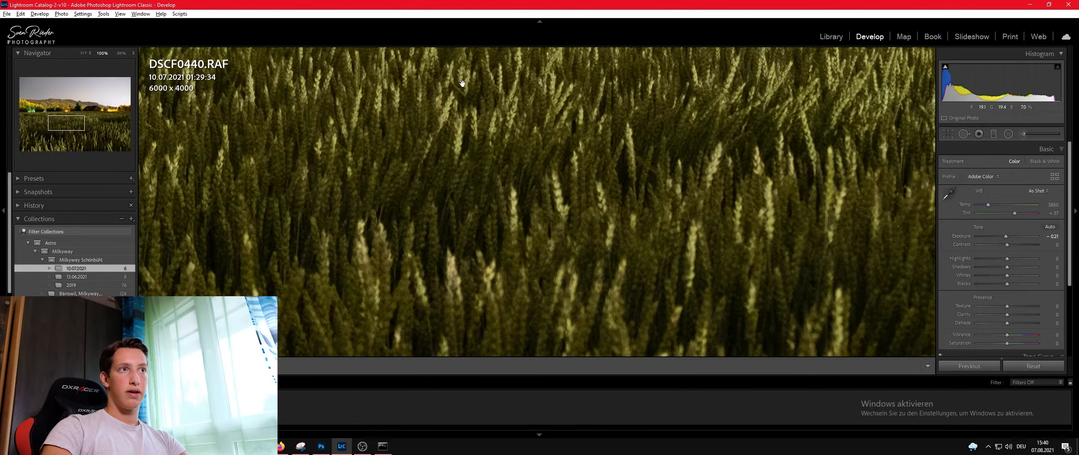
left_click_drag(565, 267, 506, 169)
left_click_drag(572, 345, 465, 202)
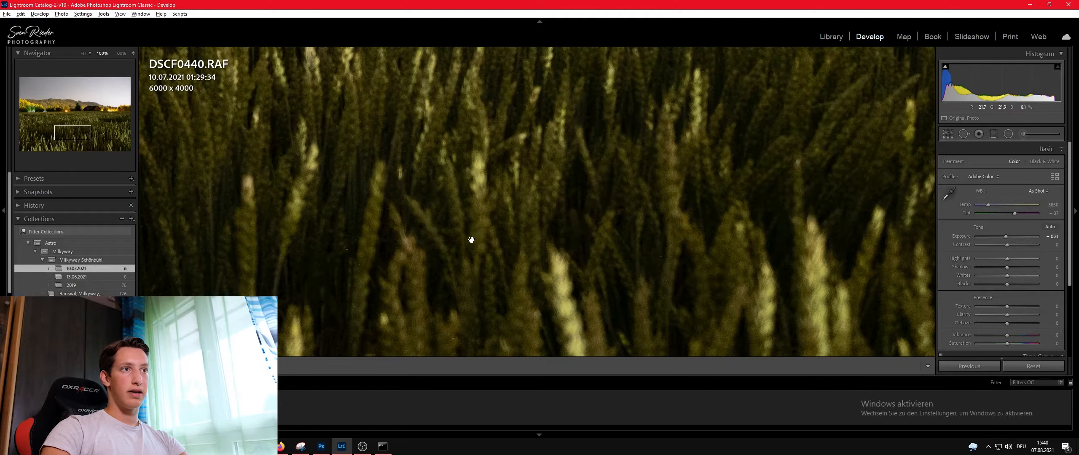
scroll(960, 257, "down", 3)
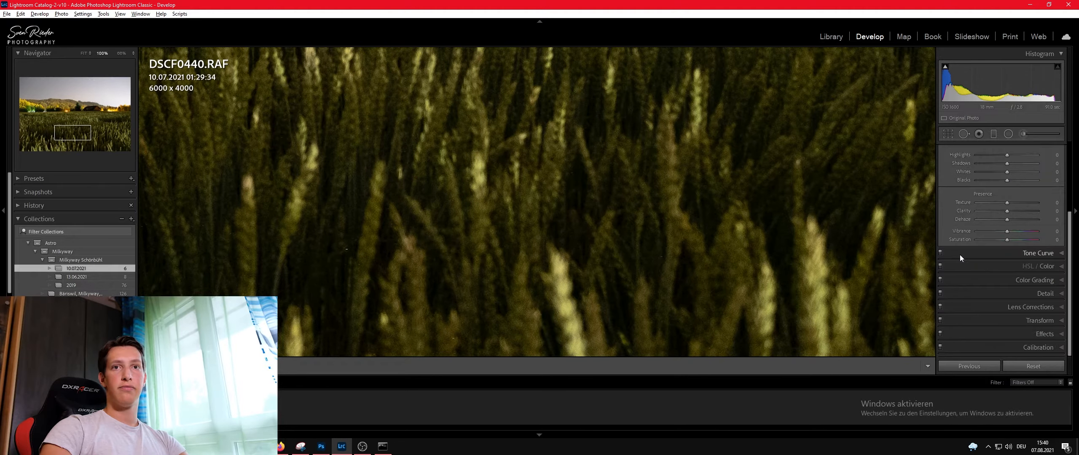
left_click(1033, 293)
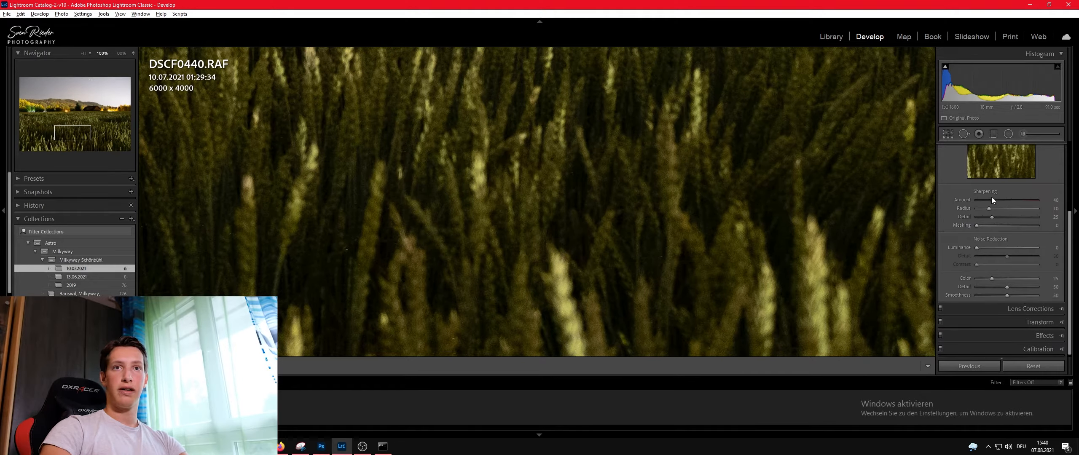
left_click_drag(992, 200, 953, 199)
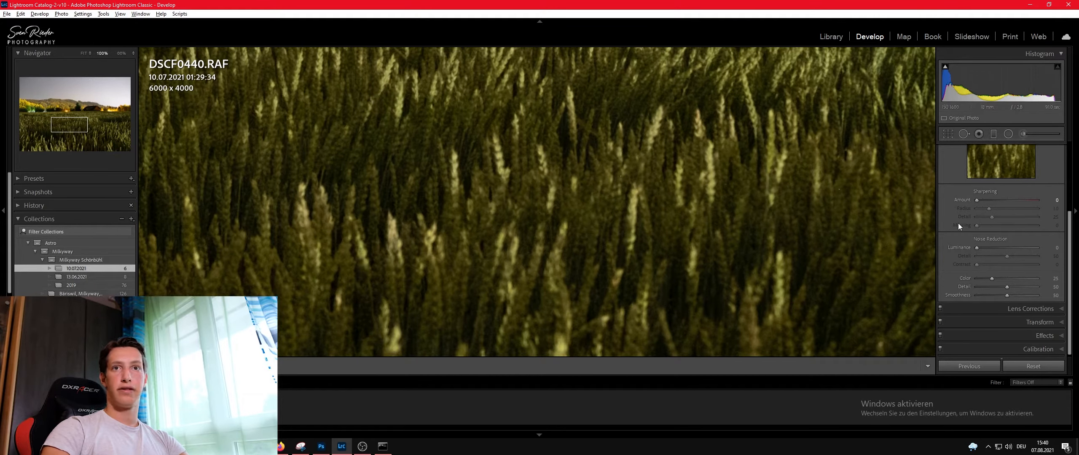
Step: Return to the Basic adjustments and examine the wheat field and barn at 100%
scroll(954, 226, "up", 3)
left_click(1002, 204)
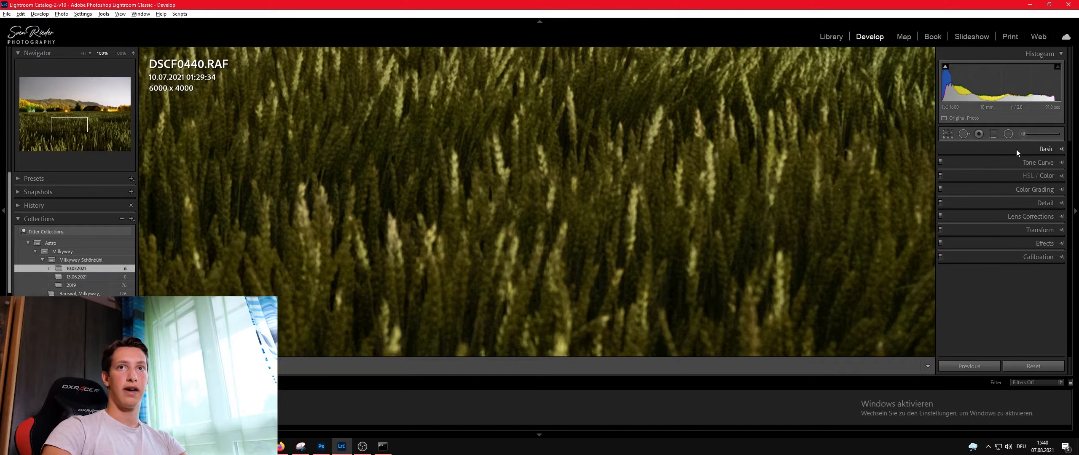
left_click(1016, 149)
left_click_drag(518, 296, 522, 326)
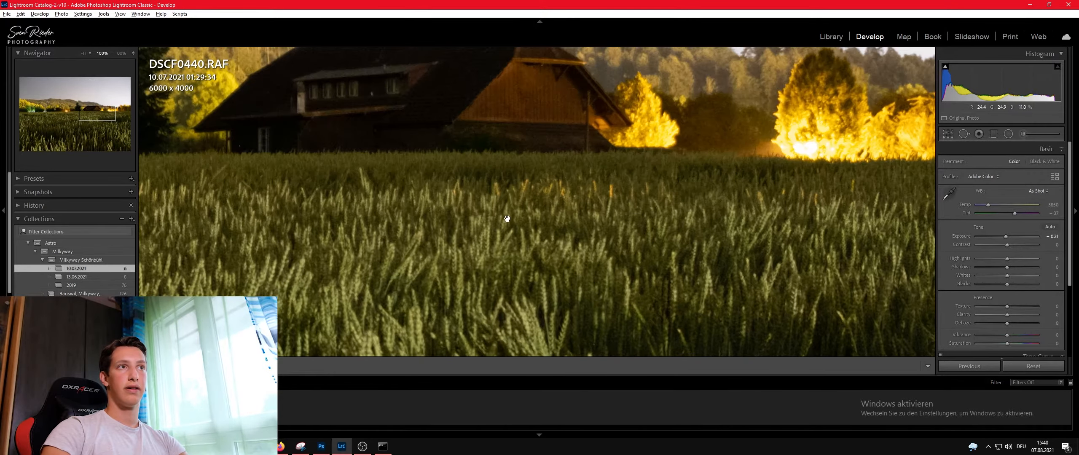
Step: Inspect the wheat in the lower foreground at 100%, return to the full view and adjust the photo's highlights
left_click_drag(411, 128, 481, 209)
left_click_drag(388, 189, 662, 109)
left_click_drag(349, 253, 479, 189)
left_click_drag(427, 233, 570, 124)
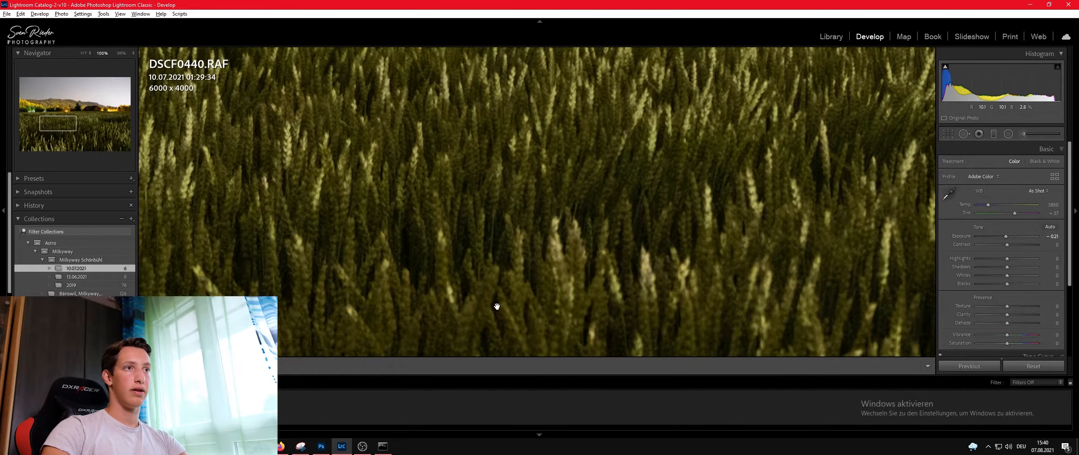
left_click_drag(497, 307, 632, 144)
left_click(336, 178)
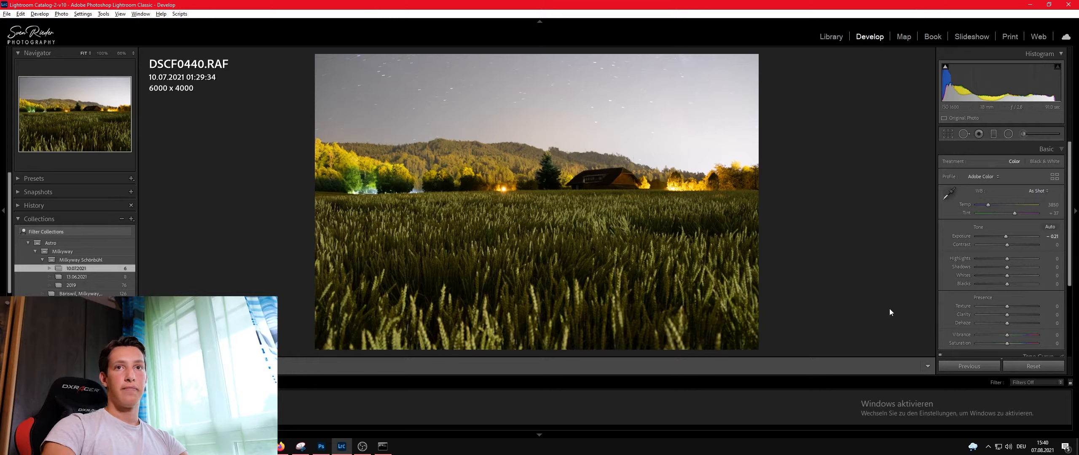
mouse_move(1007, 258)
left_mouse_down()
mouse_move(988, 260)
mouse_move(1015, 267)
left_mouse_up()
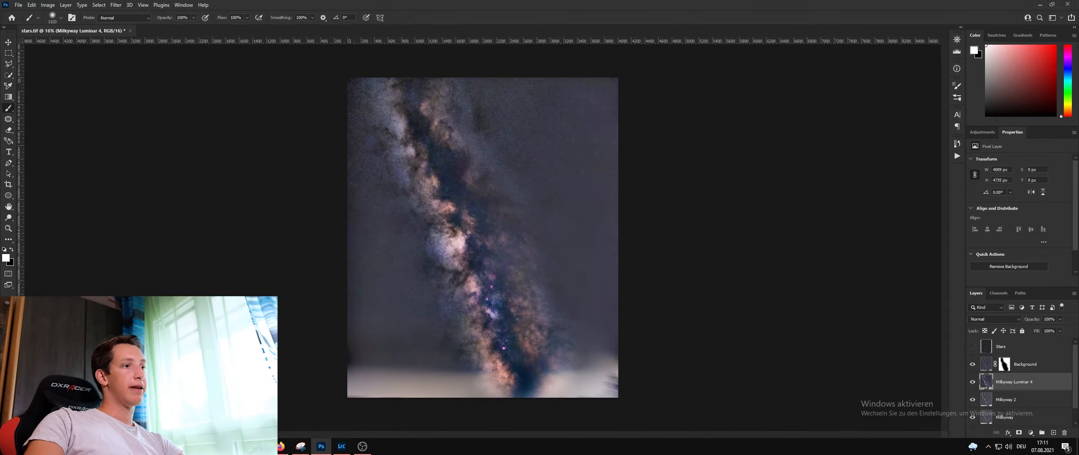
Step: Switch to Lightroom Classic and open DSCF0440-Bearbeitet.tif in Photoshop, converting the document's colors to the working space
mouse_move(260, 446)
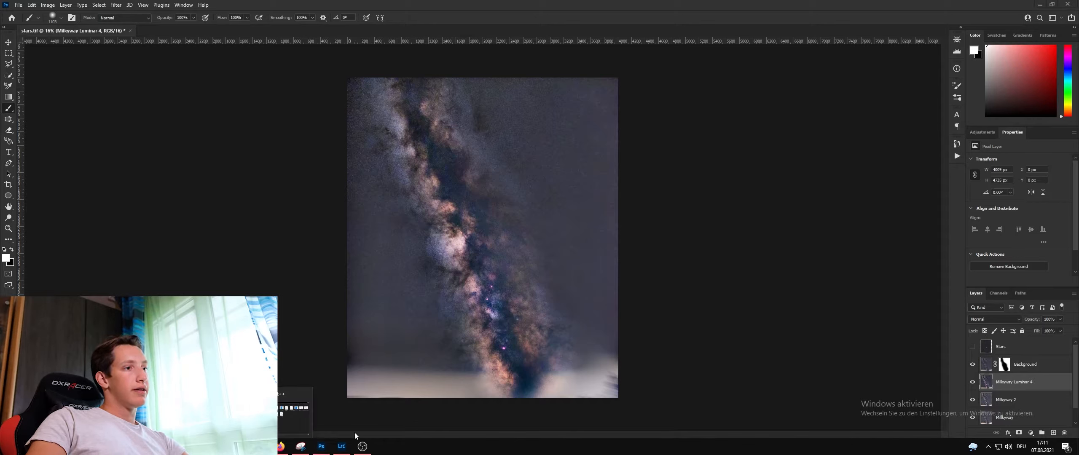
left_click(341, 446)
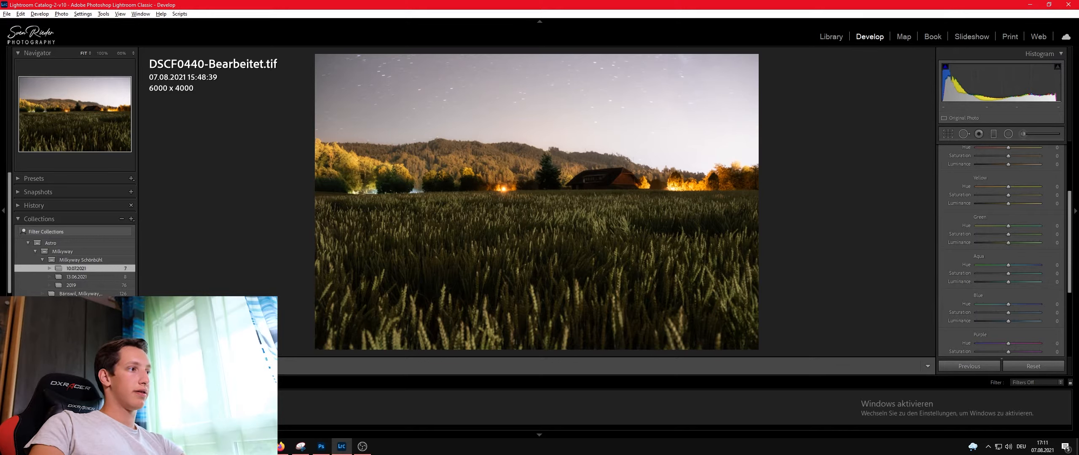
right_click(34, 146)
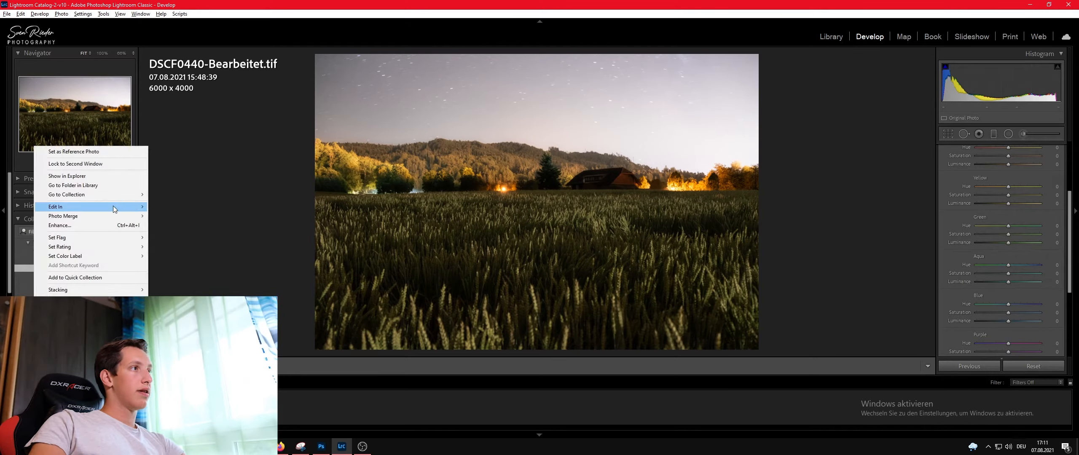
mouse_move(148, 207)
left_click(225, 208)
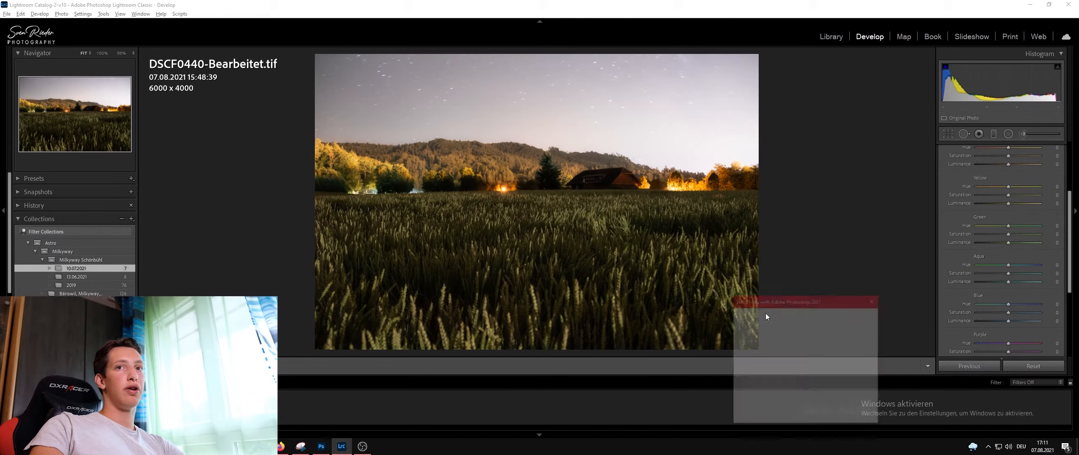
key("Return")
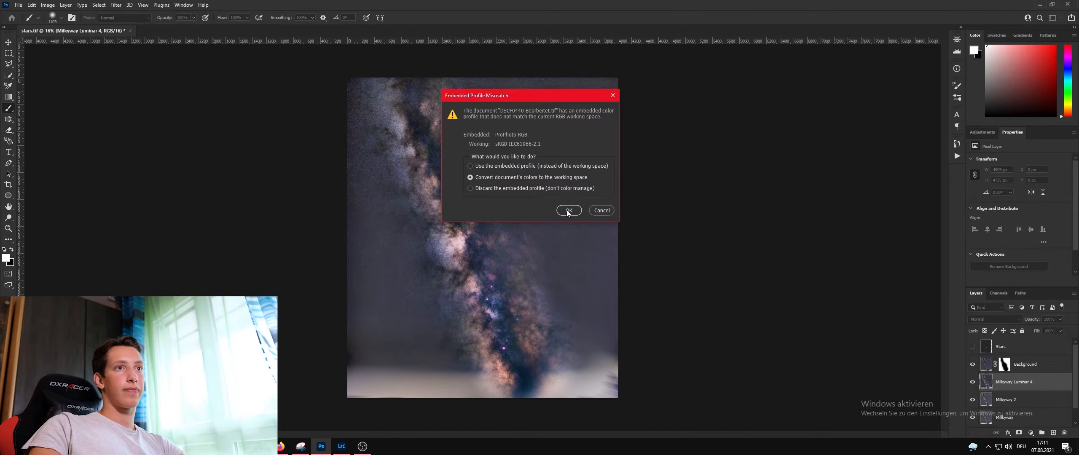
left_click(567, 210)
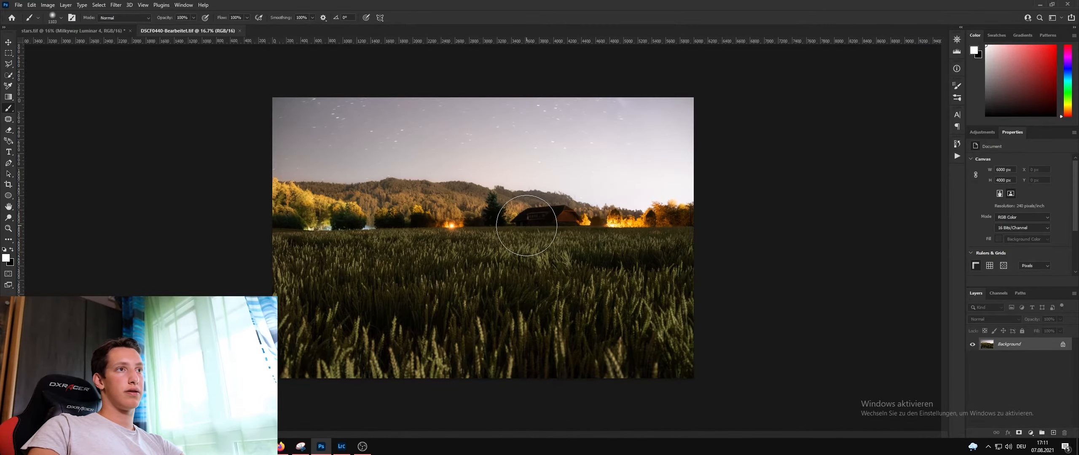
Step: Extend the foreground photo's canvas upward to a height of 10000 pixels, anchoring the image at the bottom centre
left_click(47, 4)
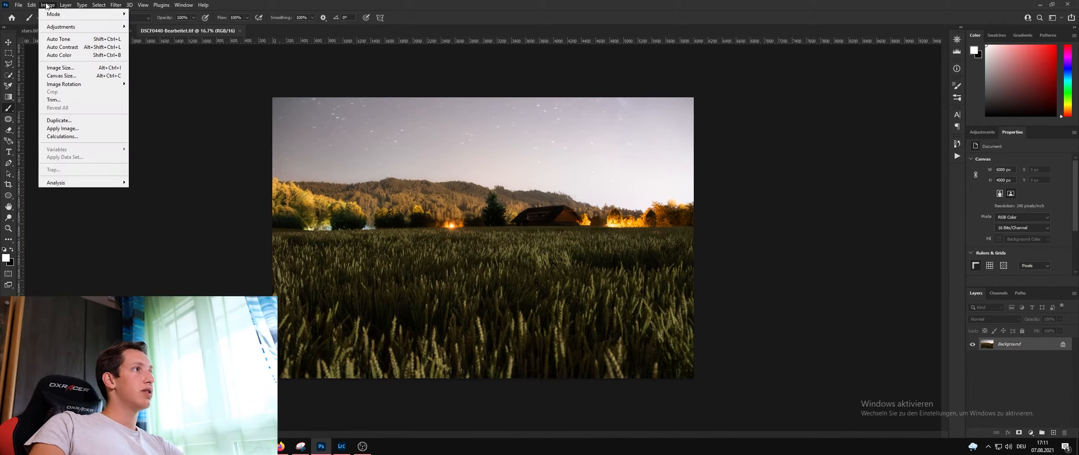
left_click(96, 77)
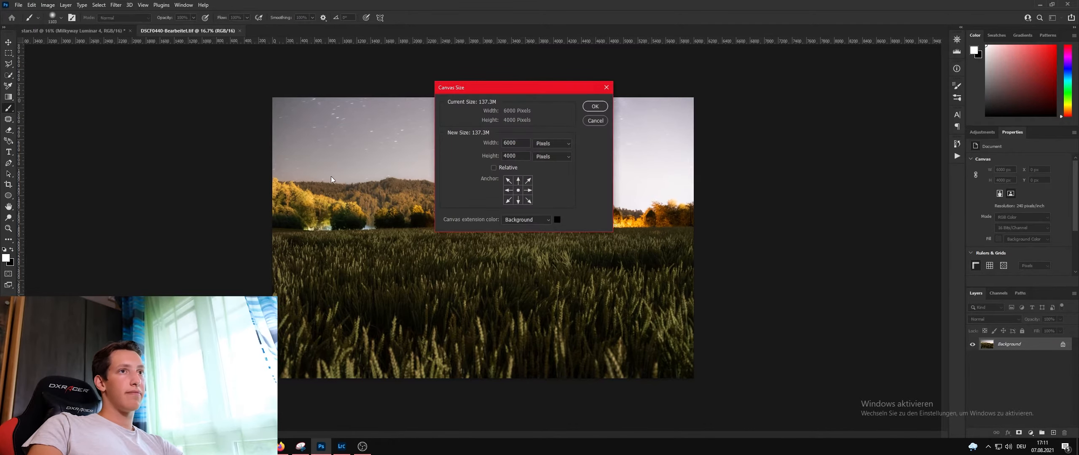
left_click(519, 181)
left_click(519, 201)
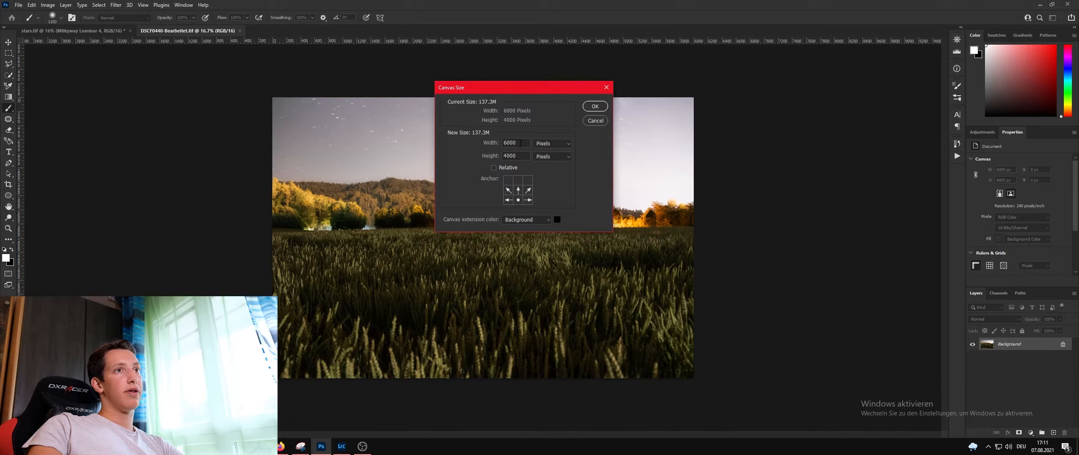
double_click(515, 157)
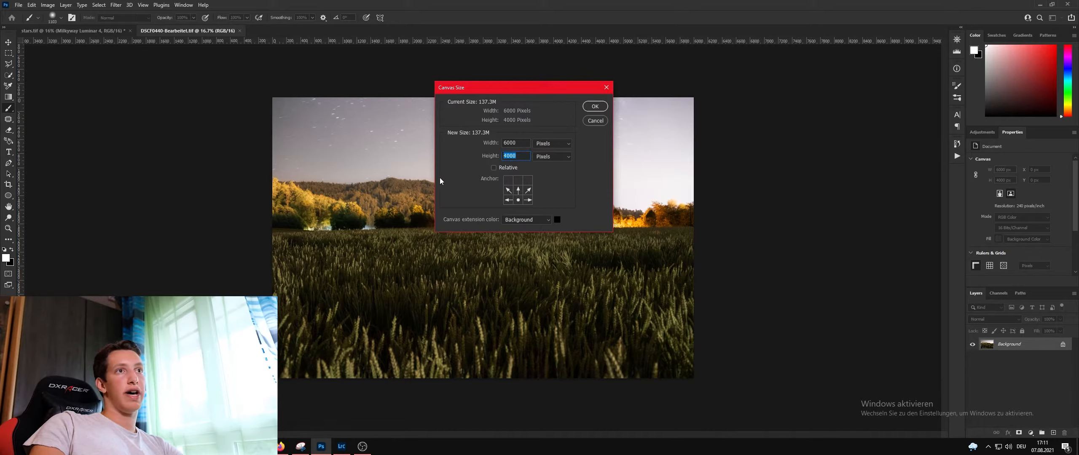
type("1")
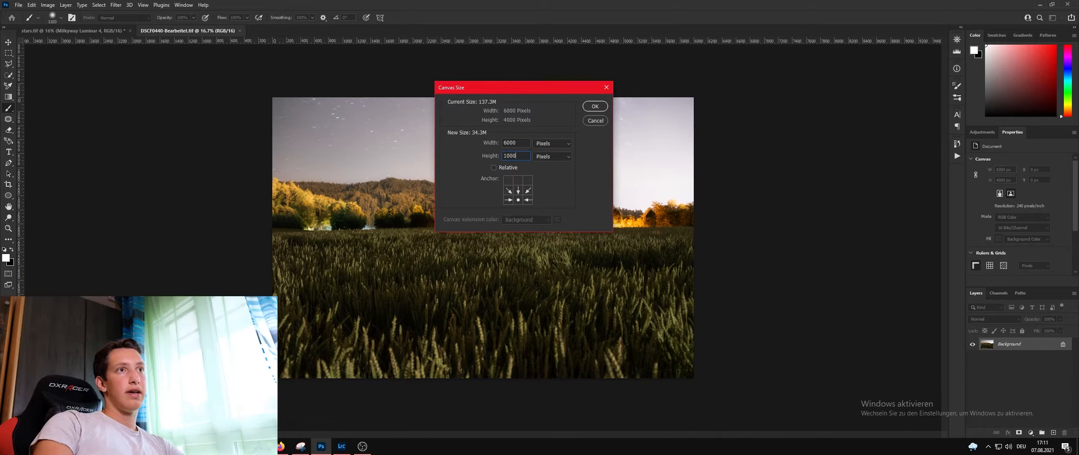
type("0000")
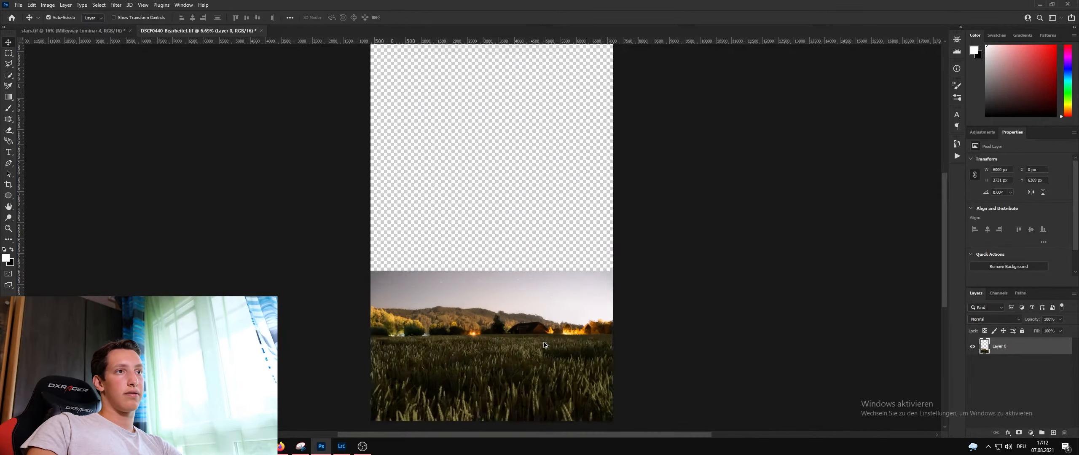
Step: Select the sky above the hills automatically on the foreground layer
scroll(545, 344, "up", 3)
scroll(545, 345, "down", 2)
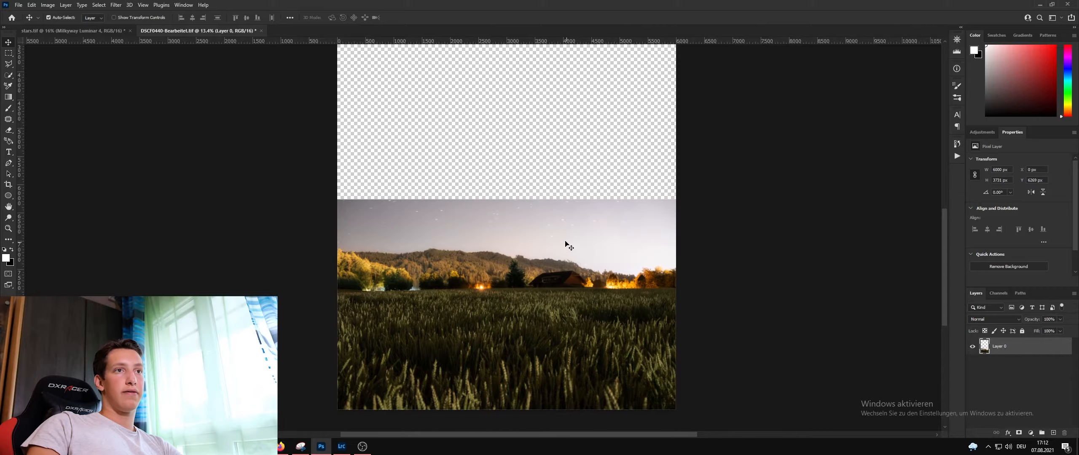
scroll(566, 245, "up", 3)
scroll(395, 197, "down", 4)
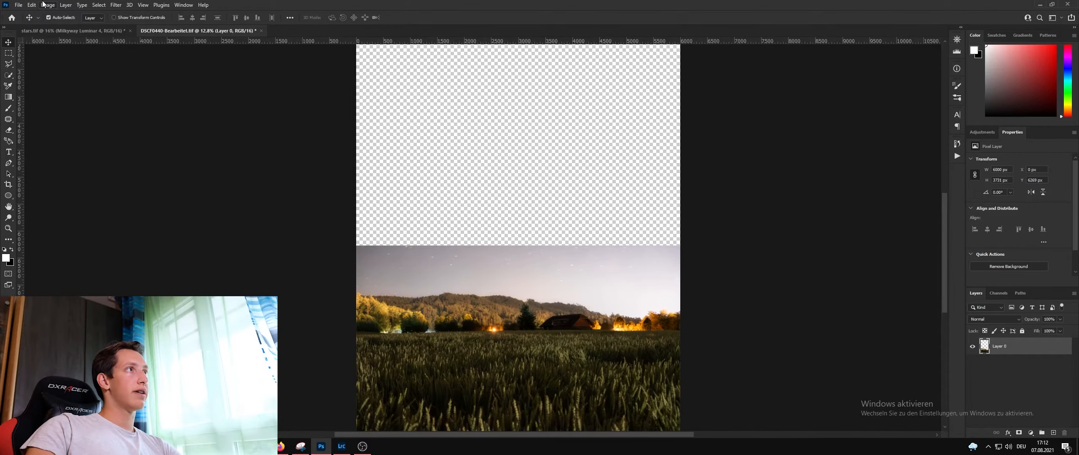
left_click(104, 7)
left_click(114, 106)
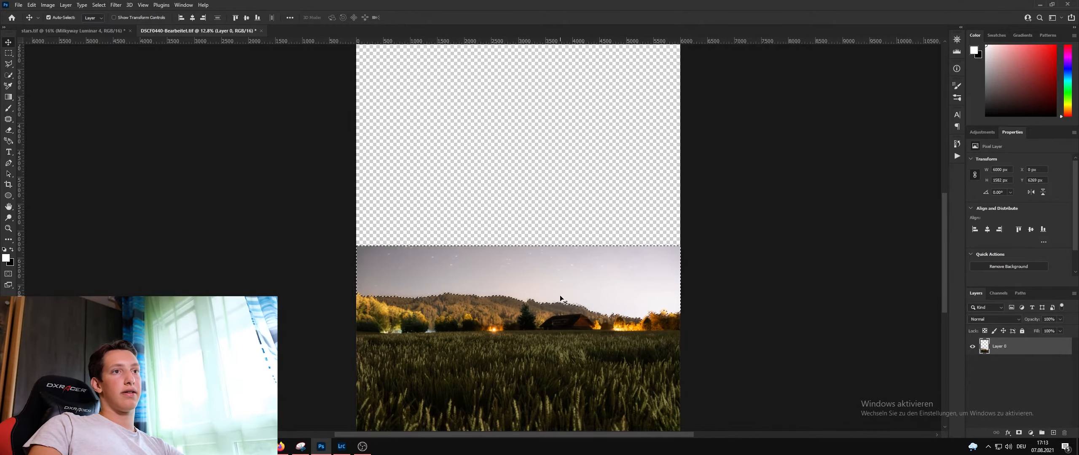
Step: Check the sky selection's edge along the hills and barn, and open the selection in Select and Mask
scroll(560, 295, "up", 5)
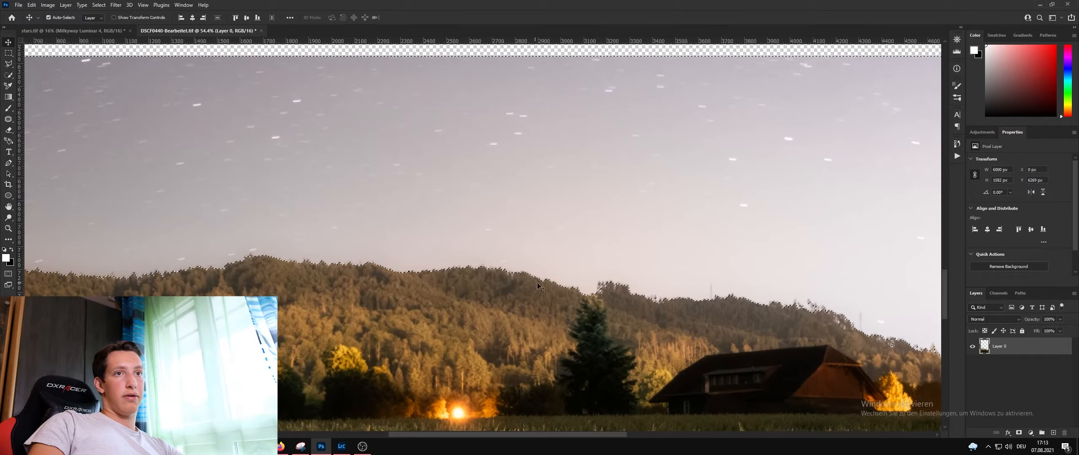
scroll(545, 284, "right", 2)
scroll(547, 286, "right", 4)
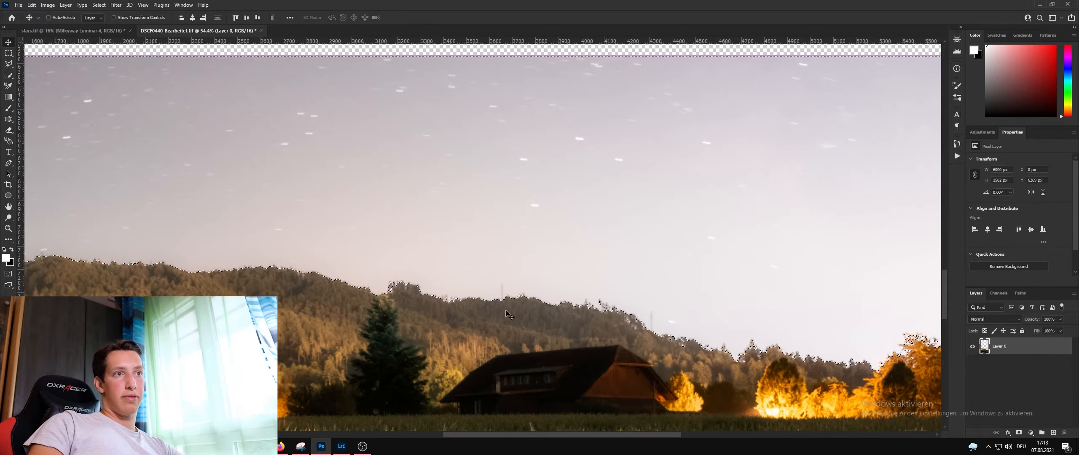
scroll(423, 299, "up", 1)
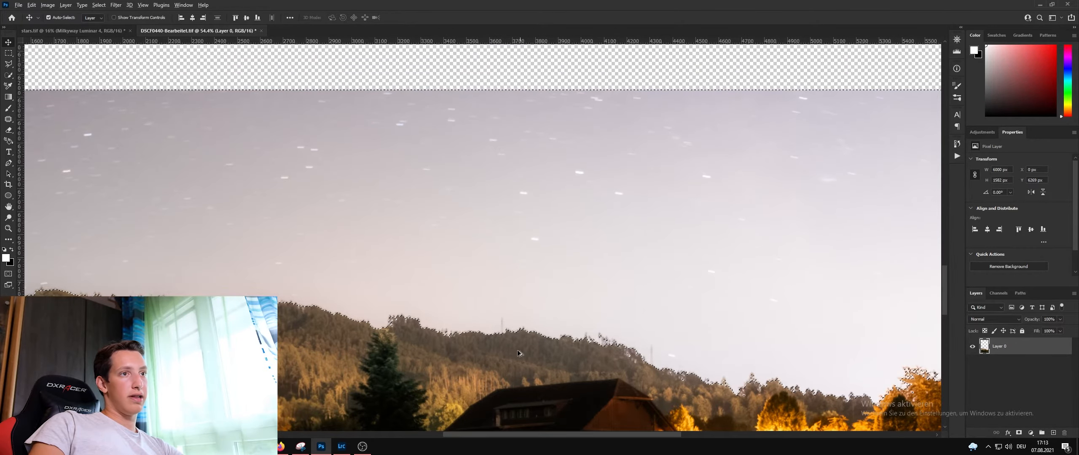
scroll(480, 323, "up", 4)
scroll(444, 323, "down", 10)
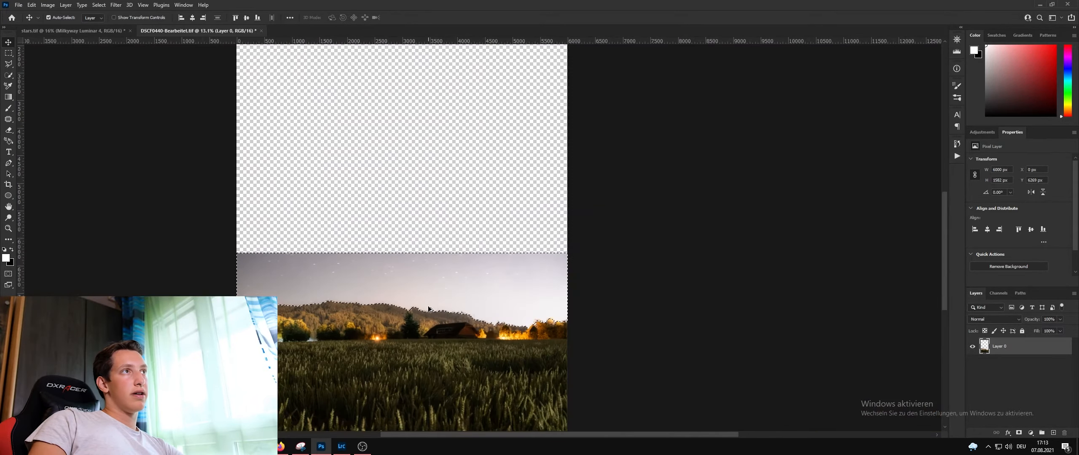
scroll(354, 173, "down", 1)
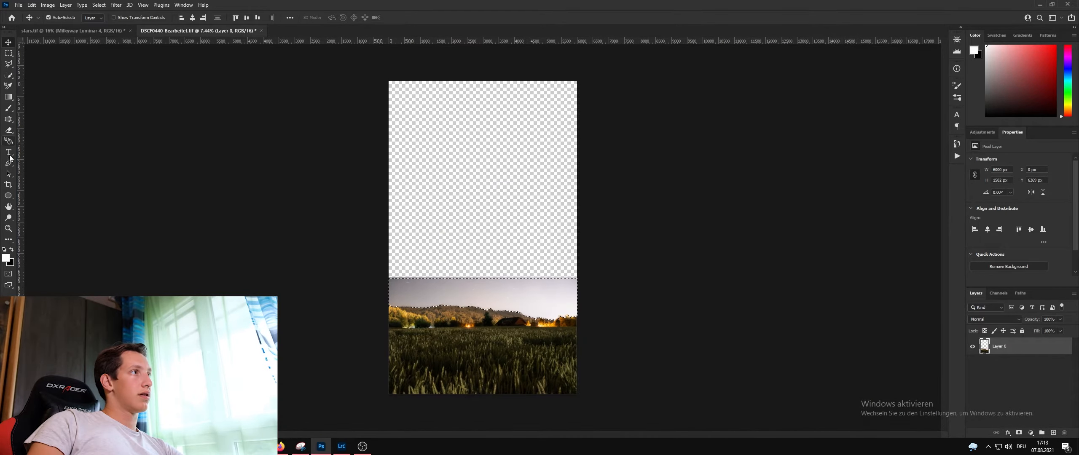
left_click(8, 52)
scroll(500, 334, "up", 2)
left_click(339, 17)
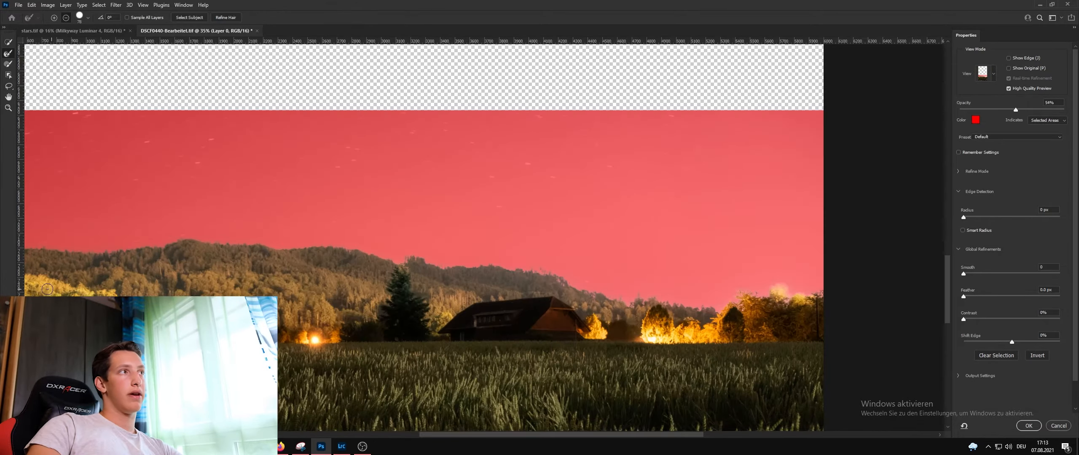
Step: Refine the sky selection's edge along the wooded ridge with the Refine Edge Brush and apply the refined selection
scroll(47, 289, "up", 3)
left_click_drag(47, 289, 262, 284)
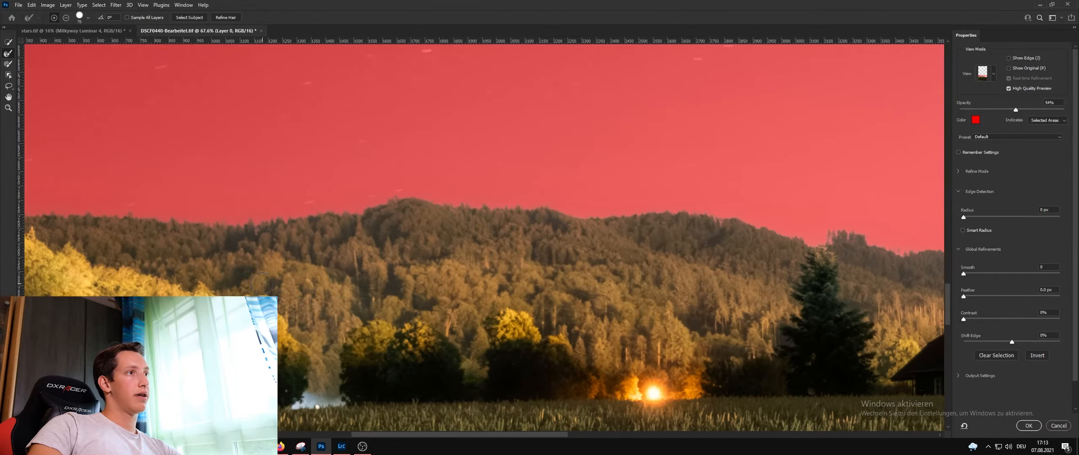
scroll(262, 284, "left", 5)
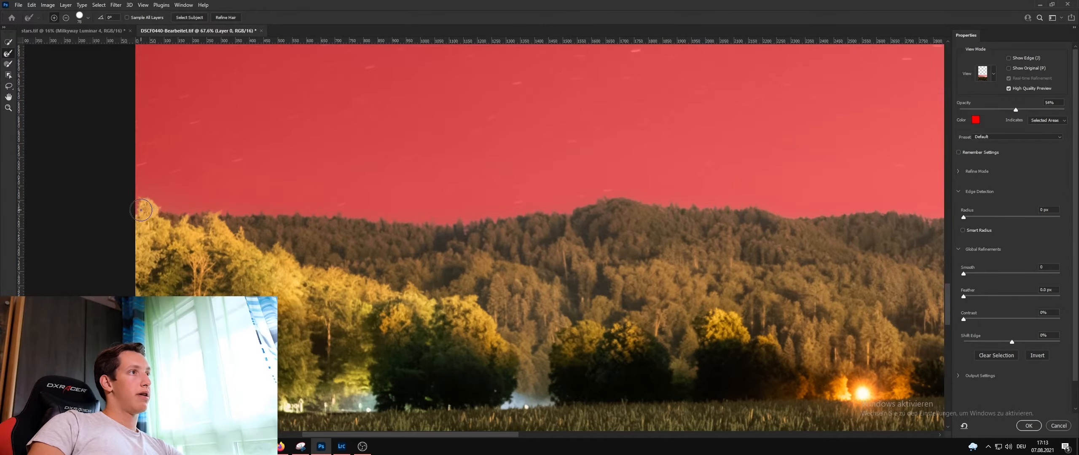
mouse_move(141, 210)
left_mouse_down()
mouse_move(150, 195)
mouse_move(198, 210)
mouse_move(370, 213)
left_mouse_up()
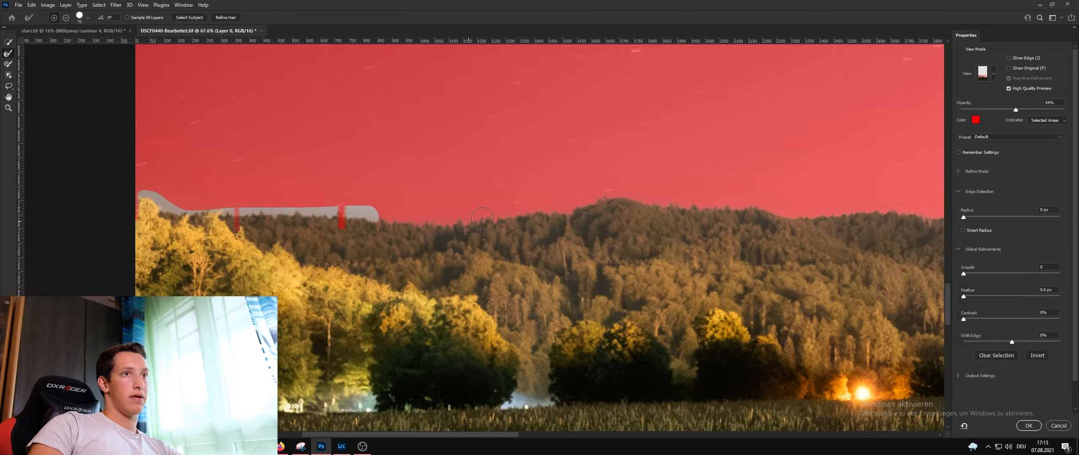
mouse_move(483, 218)
left_mouse_down()
mouse_move(650, 201)
mouse_move(818, 209)
left_mouse_up()
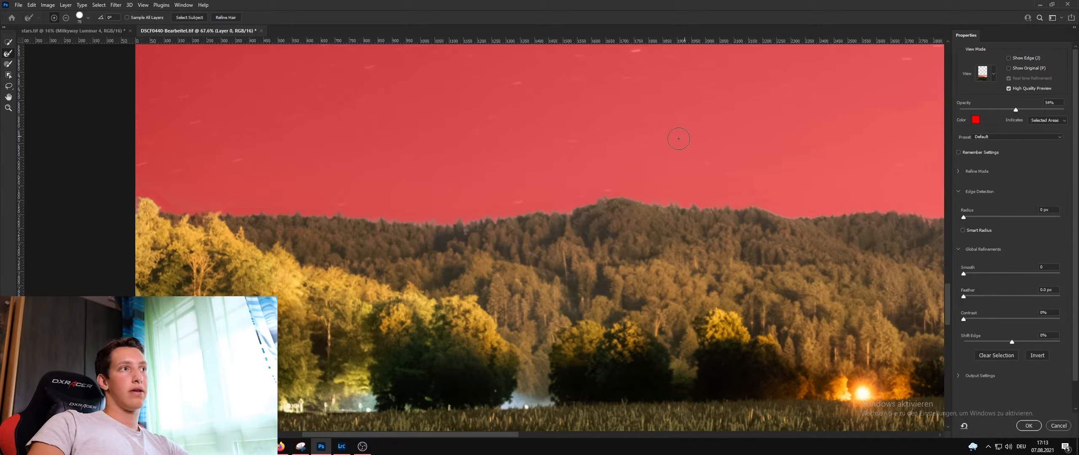
scroll(524, 219, "right", 8)
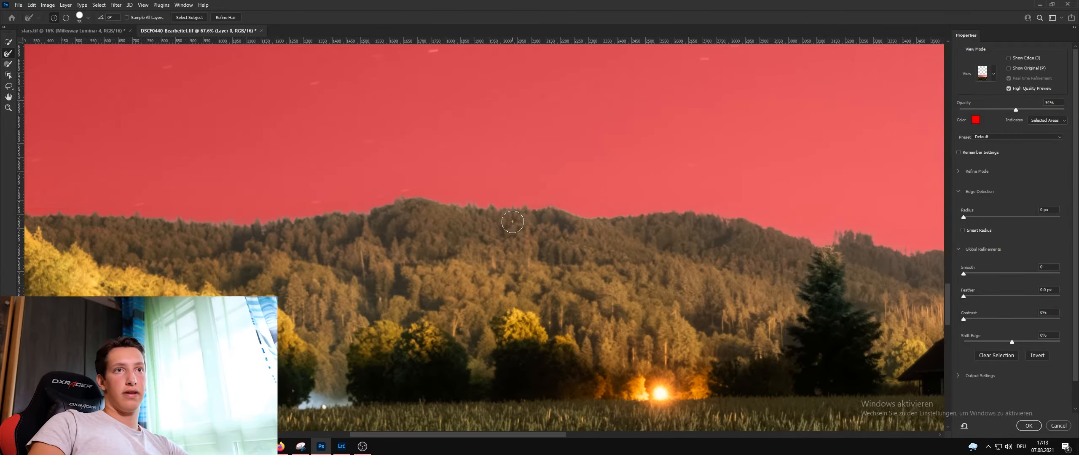
scroll(499, 222, "right", 5)
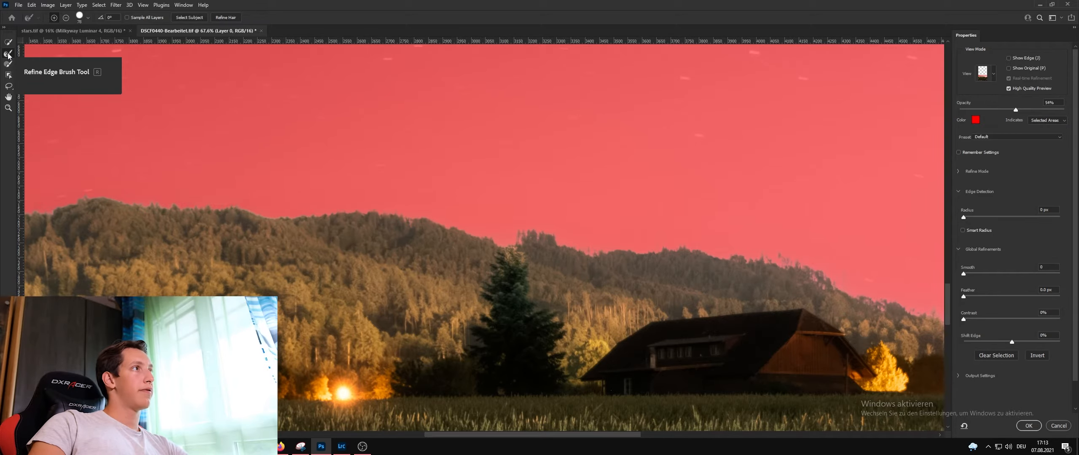
left_click(8, 54)
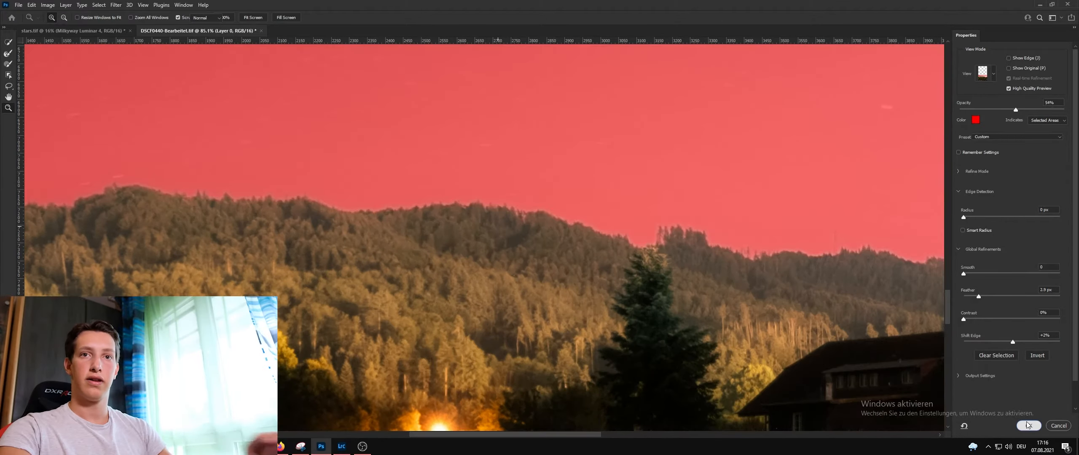
key("Return")
Step: Delete the selected sky from the foreground layer, clear the selection and check the cutout along the tree line
scroll(594, 262, "down", 8)
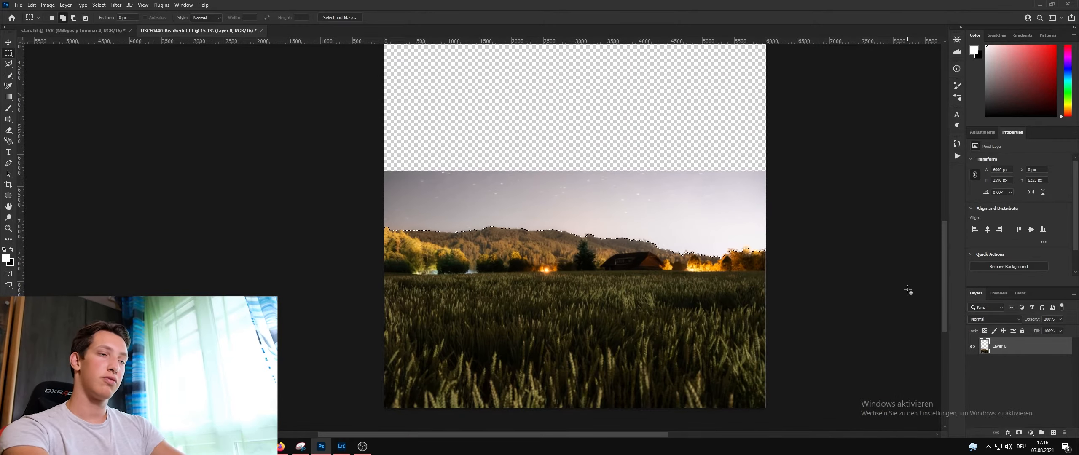
key("Delete")
scroll(470, 240, "up", 3)
scroll(471, 240, "up", 4)
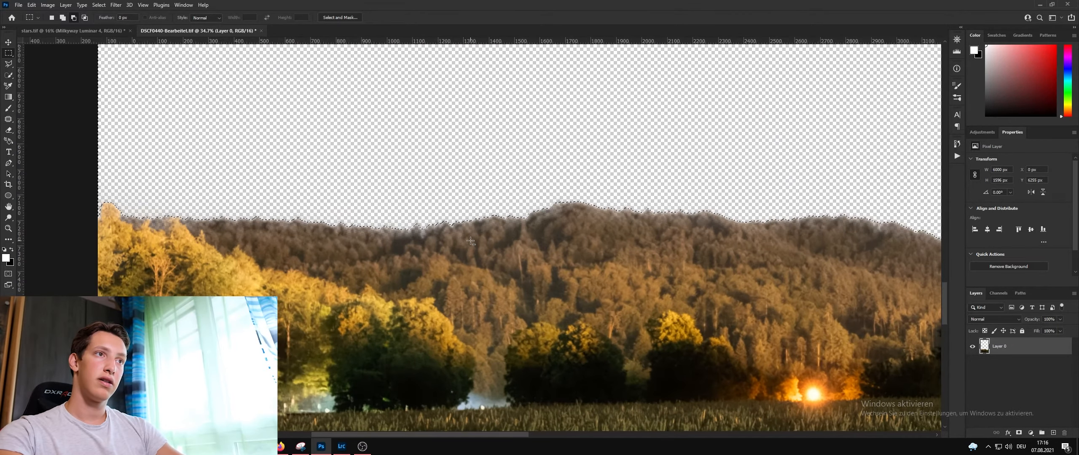
key("ctrl+d")
scroll(704, 234, "down", 4)
scroll(703, 234, "down", 3)
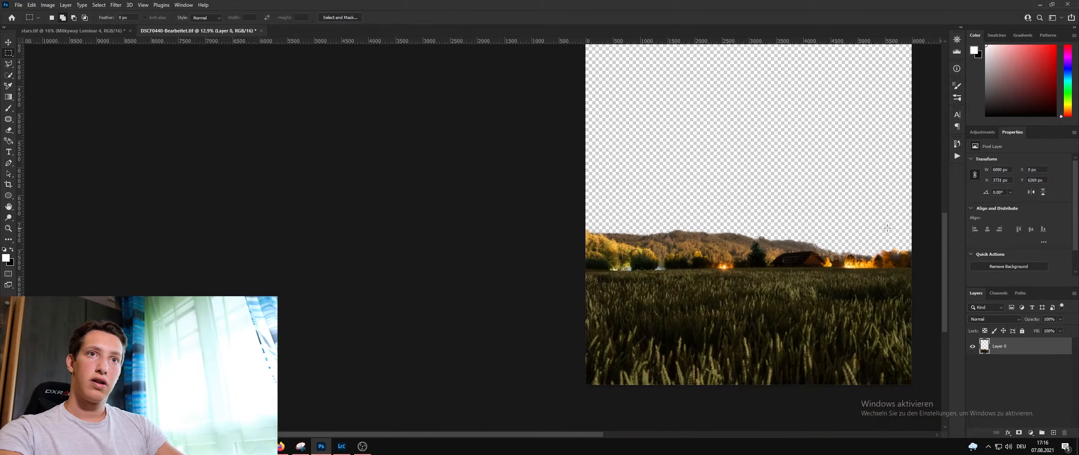
scroll(887, 227, "up", 7)
scroll(661, 284, "down", 4)
scroll(661, 285, "down", 4)
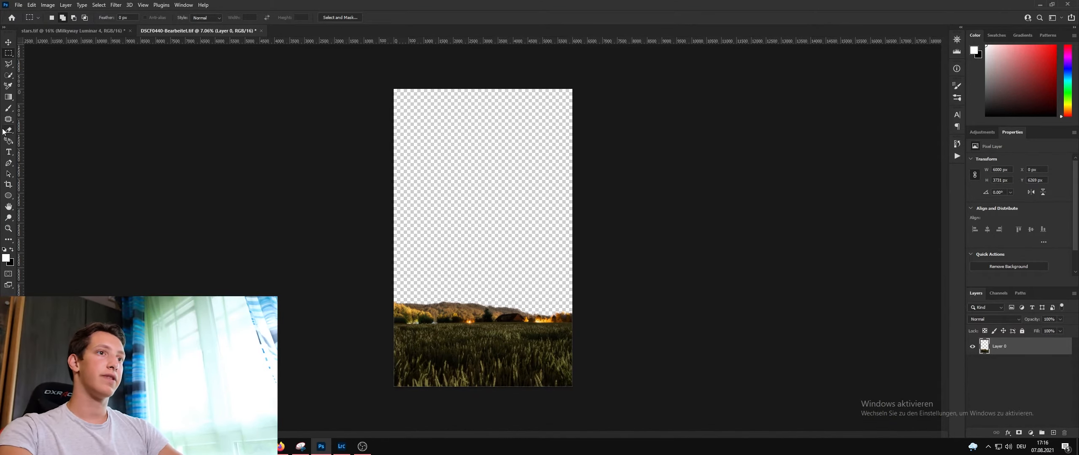
Step: Switch to stars.tif, show and select the Stars layer, compare it on and off, and open it in the Camera Raw filter
scroll(385, 336, "up", 1)
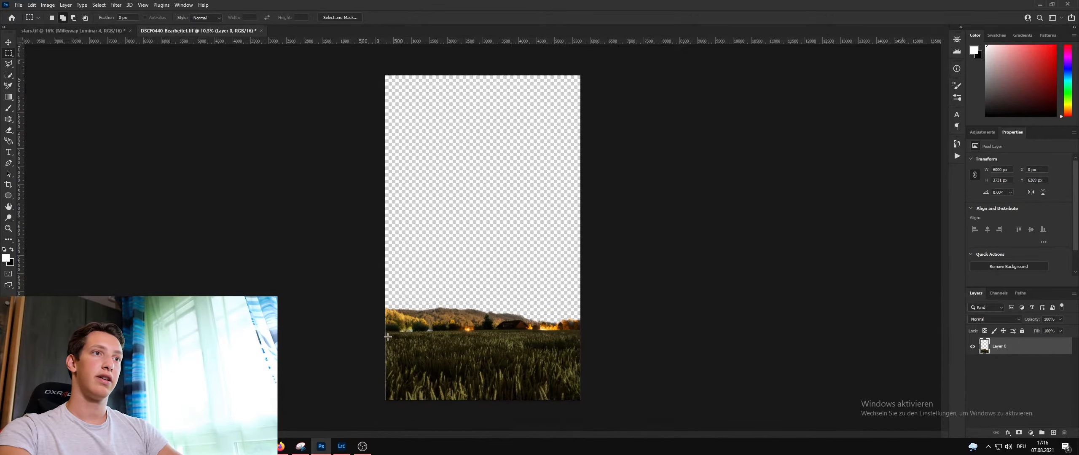
left_click(71, 31)
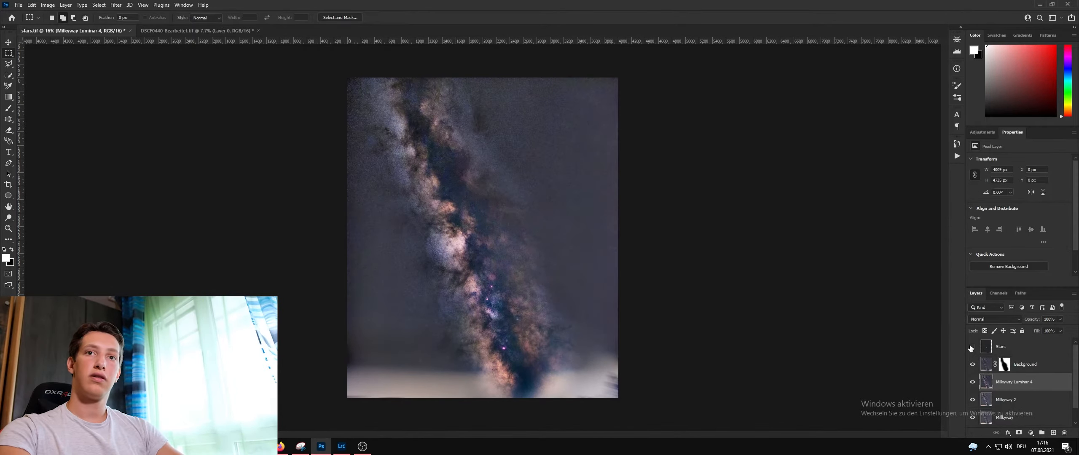
left_click(1037, 351)
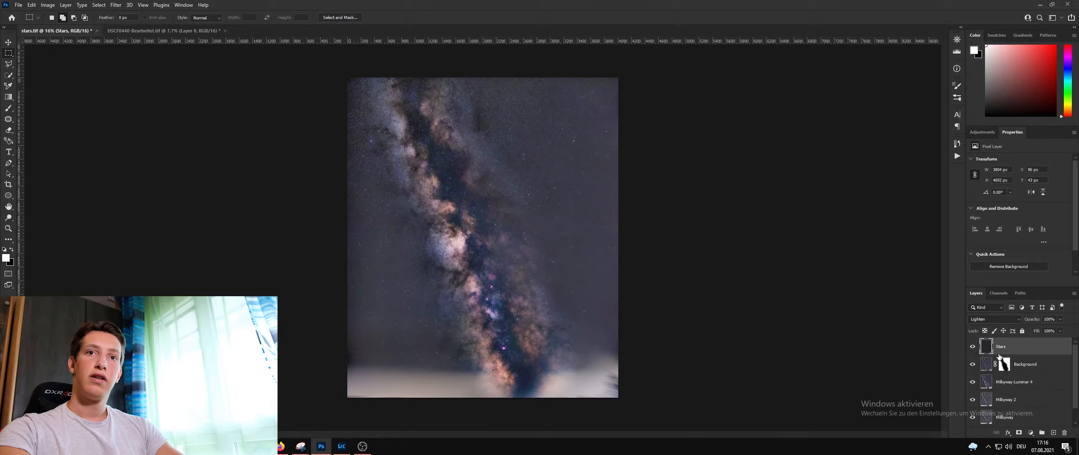
left_click(972, 347, "alt")
left_click(972, 348, "alt")
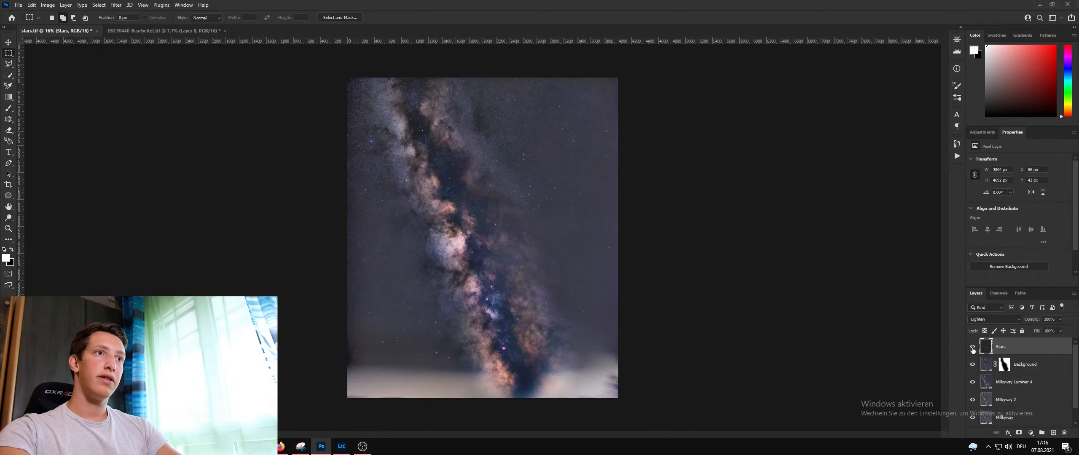
left_click(116, 5)
left_click(147, 69)
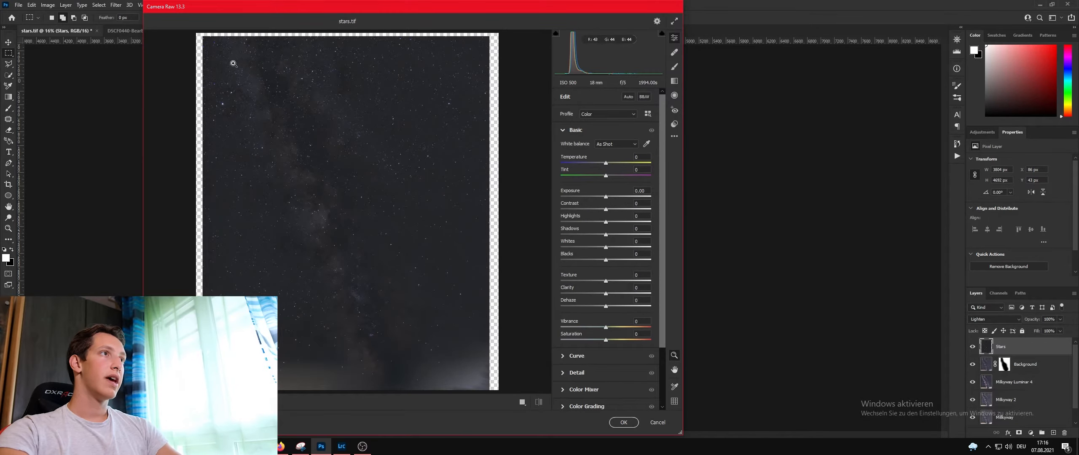
Step: Examine the stars on the Stars layer at high magnification for colour fringing
left_click(234, 63)
left_click_drag(234, 63, 291, 97)
left_click(343, 242)
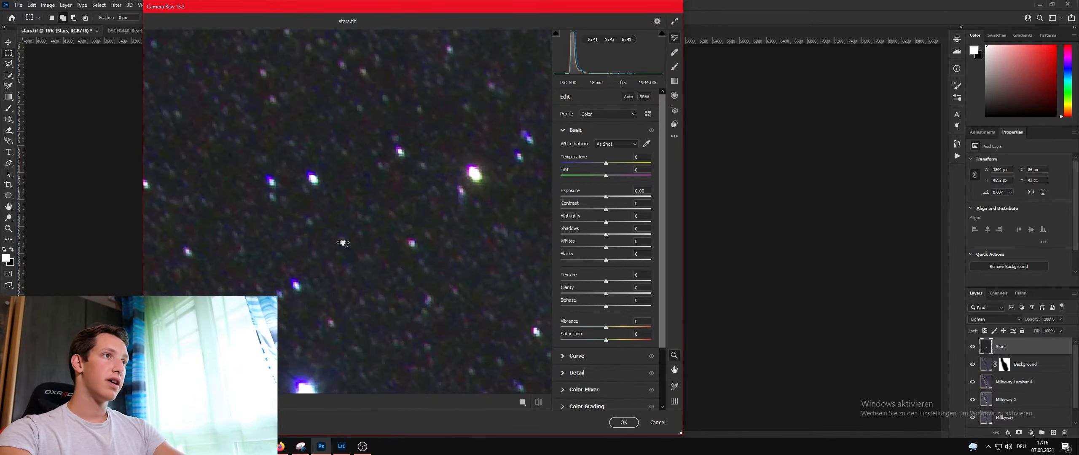
left_click_drag(310, 179, 351, 222)
left_click(350, 222)
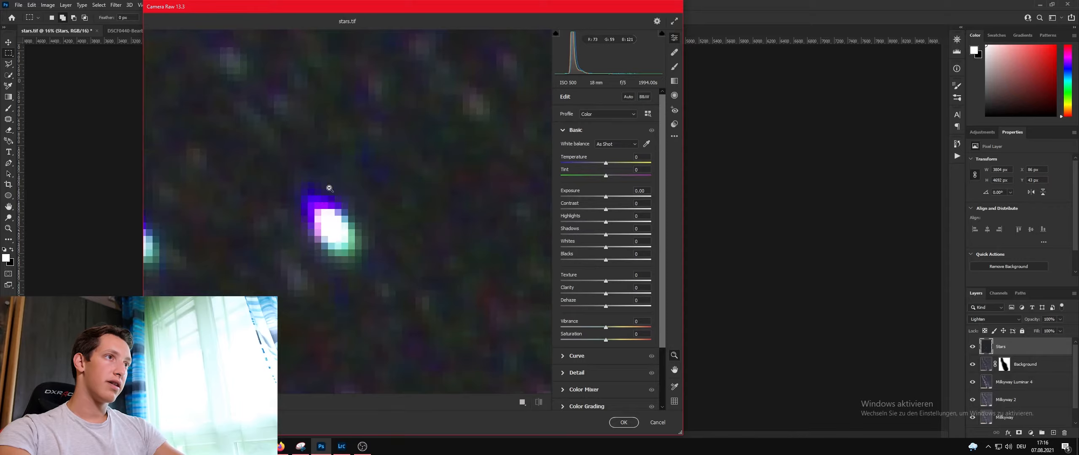
left_click(290, 183)
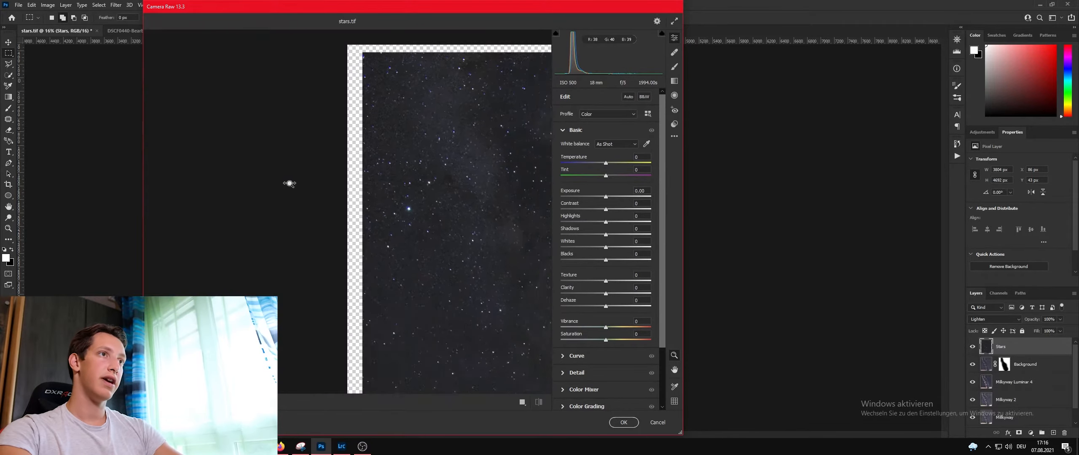
left_click(404, 209)
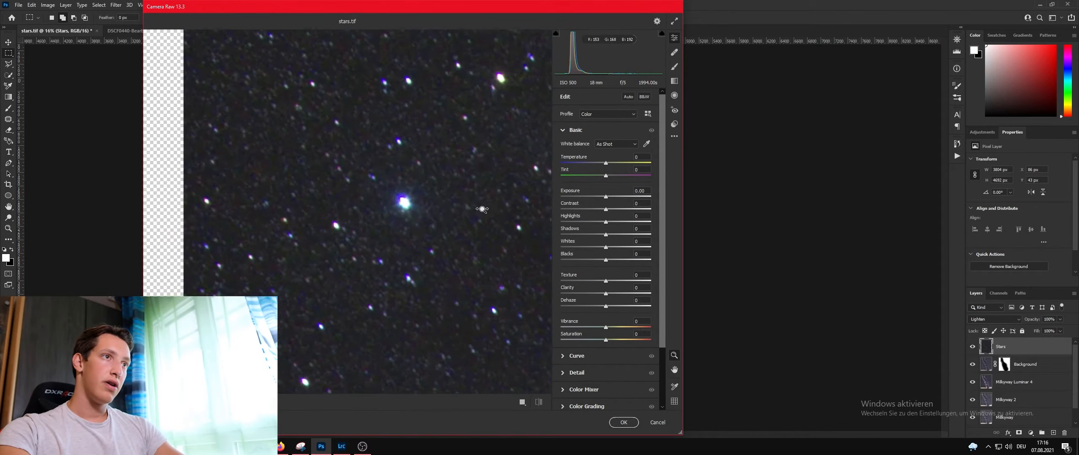
scroll(482, 209, "down", 2)
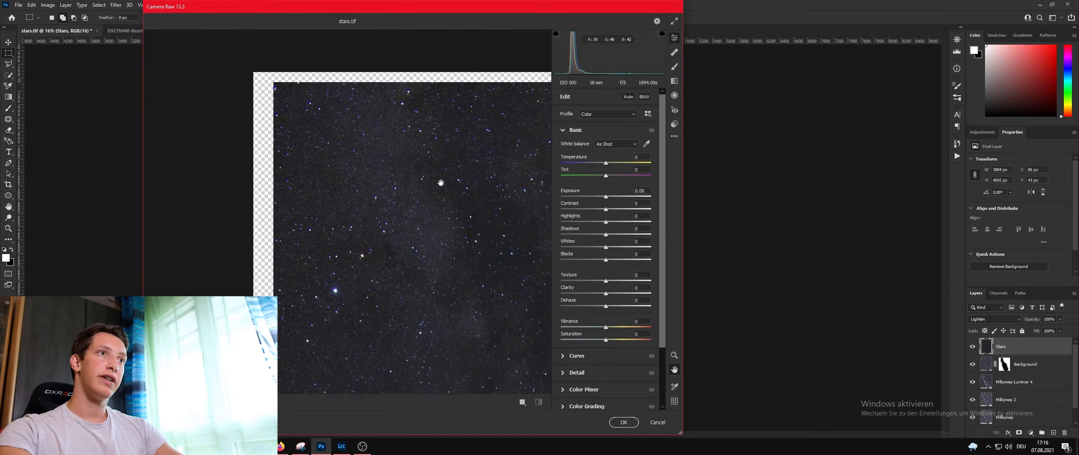
scroll(430, 211, "up", 2)
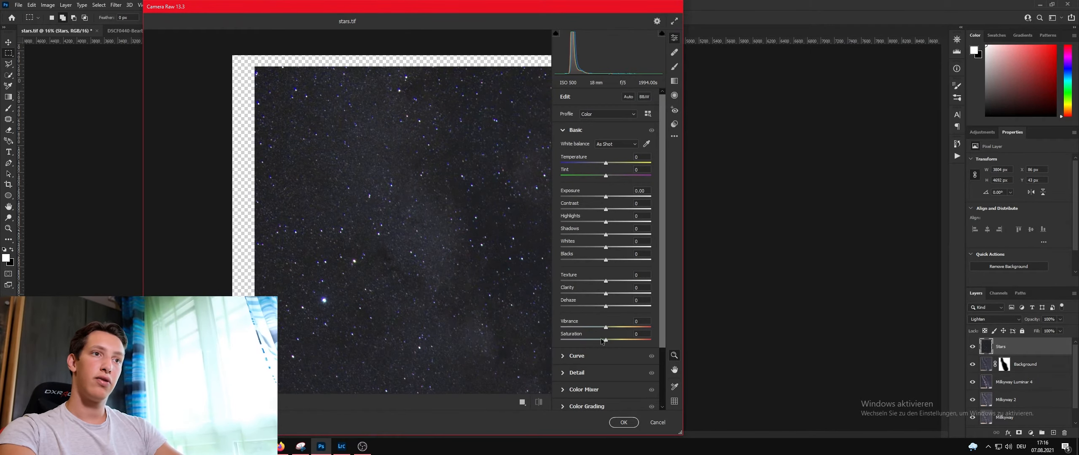
Step: Set the Blues saturation to -50 in the Color Mixer and check the stars across the frame
scroll(601, 341, "down", 4)
left_click(587, 318)
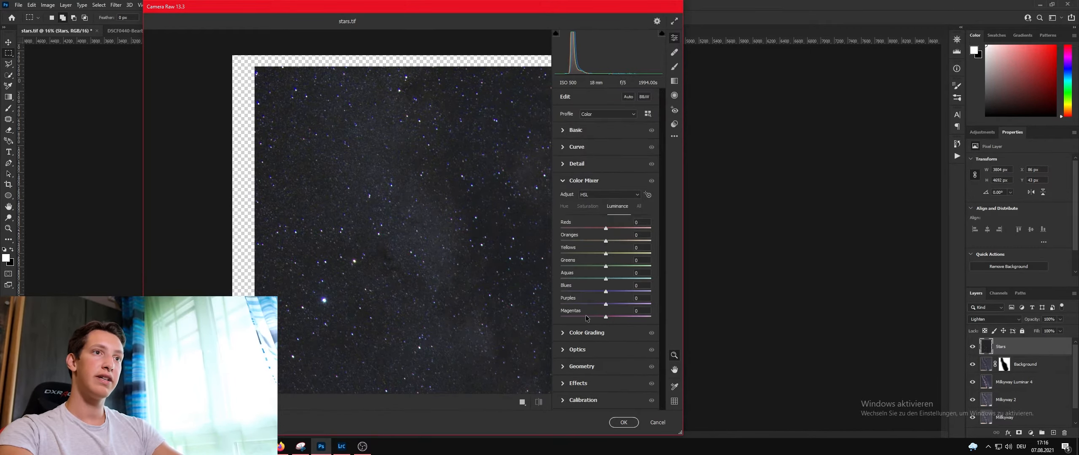
left_click(592, 207)
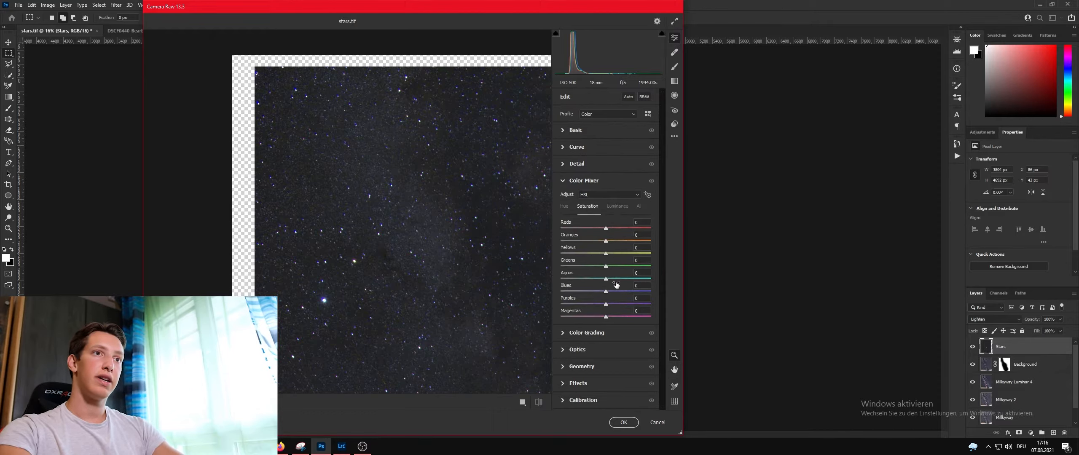
left_click_drag(606, 291, 585, 298)
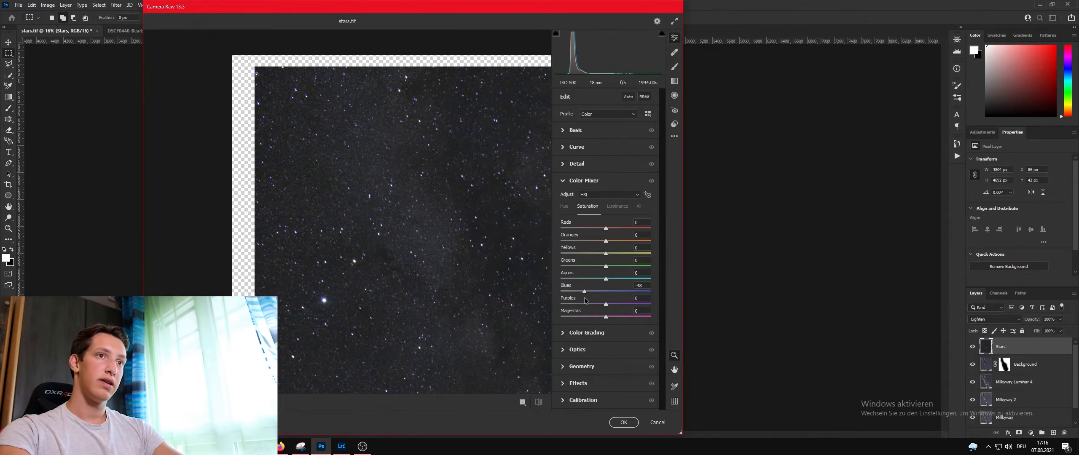
left_click_drag(584, 297, 583, 298)
left_click(419, 216)
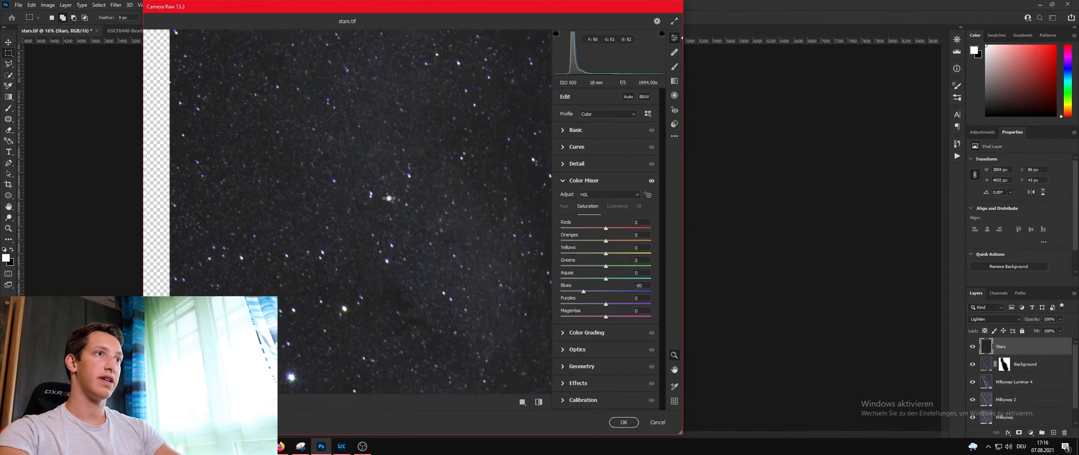
left_click(453, 327, "alt")
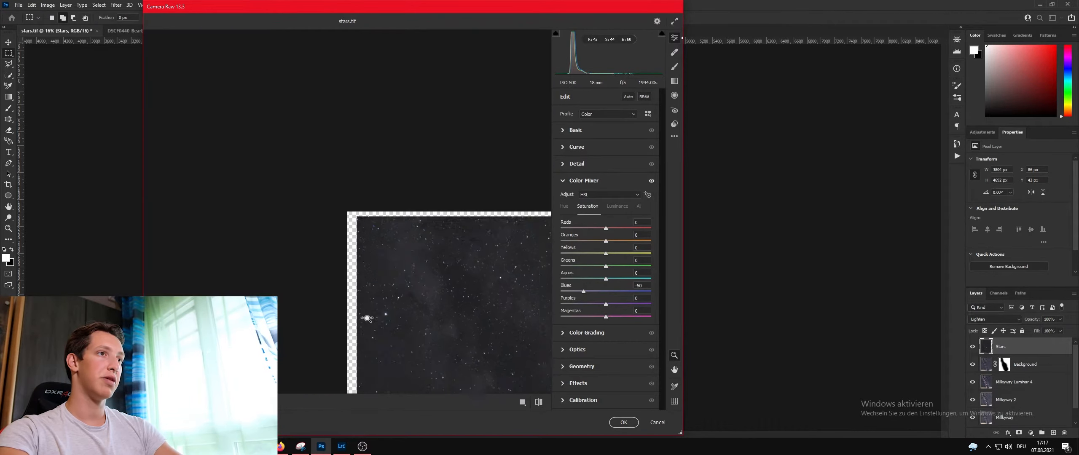
left_click(423, 328)
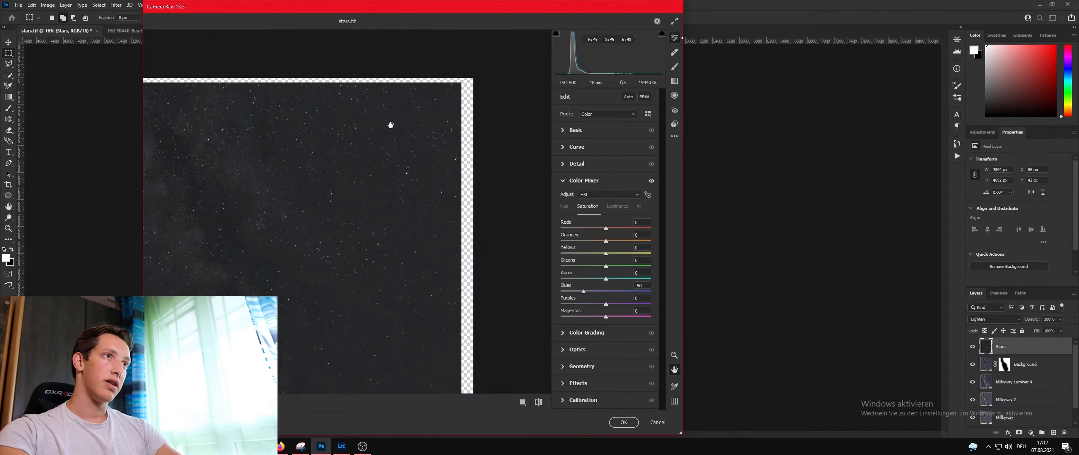
left_click(458, 136)
left_click_drag(329, 325, 304, 177)
key("ctrl+0")
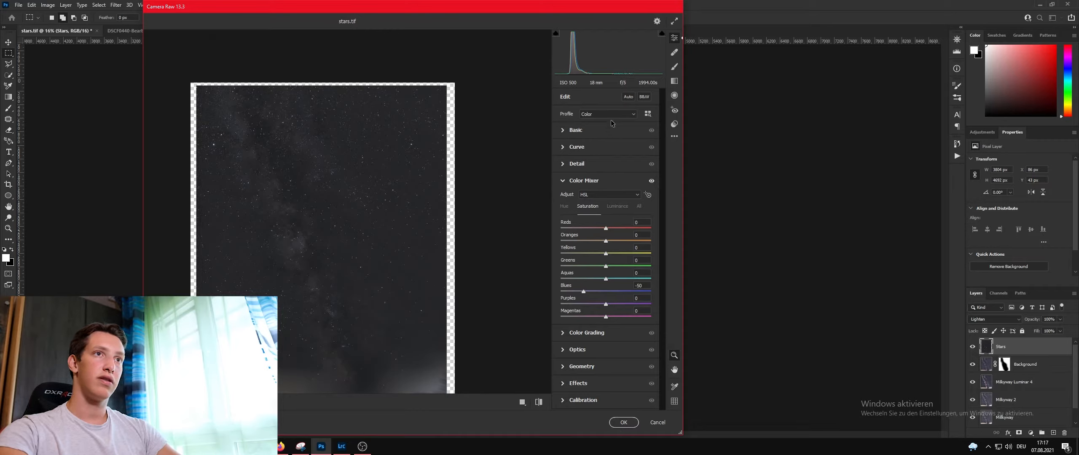
Step: Set the Stars layer's Highlights to +35, Shadows to -28 and Exposure to +0.15, and apply the Camera Raw filter
left_click(574, 131)
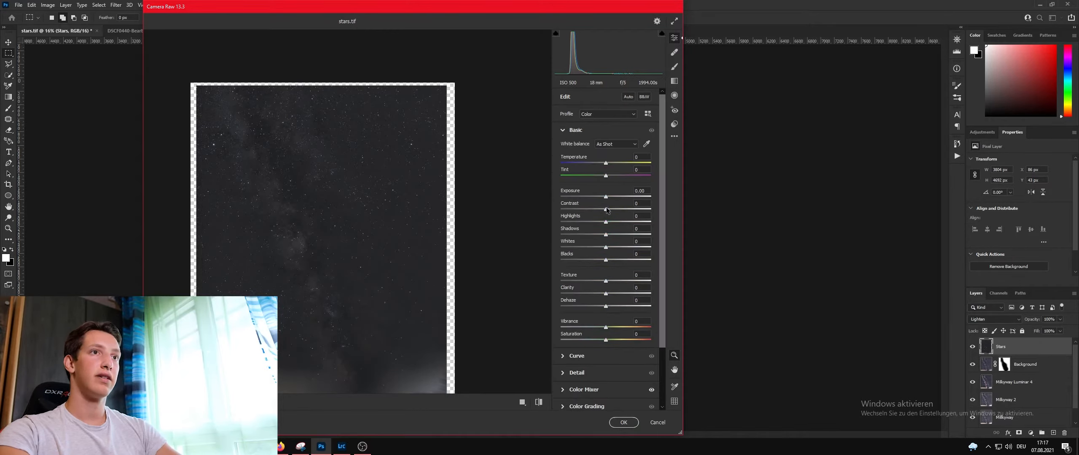
left_click_drag(607, 224, 592, 243)
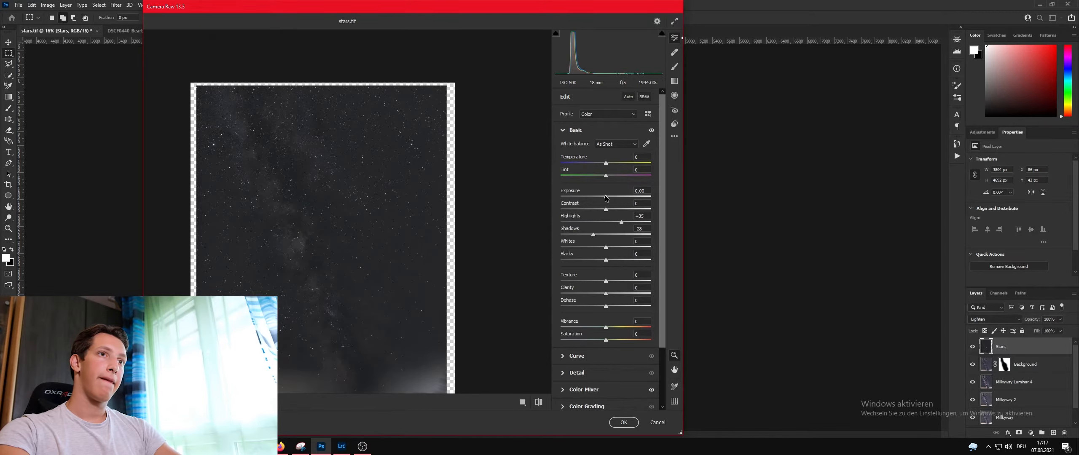
left_click_drag(606, 198, 607, 198)
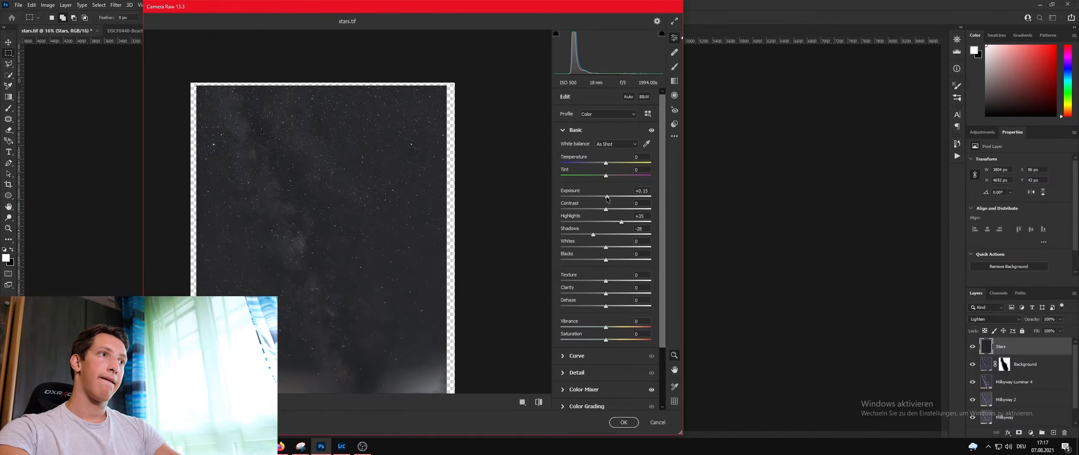
left_click(623, 422)
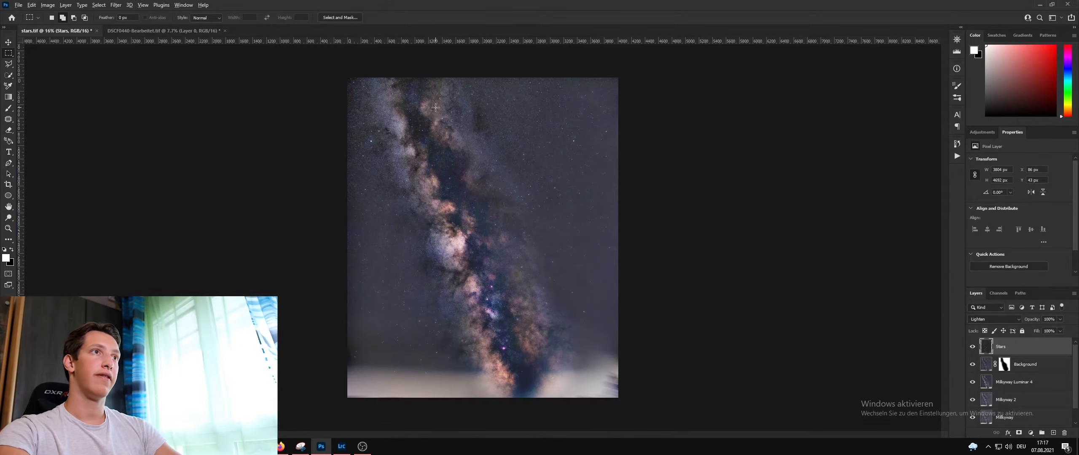
scroll(514, 177, "up", 3)
scroll(514, 178, "down", 2)
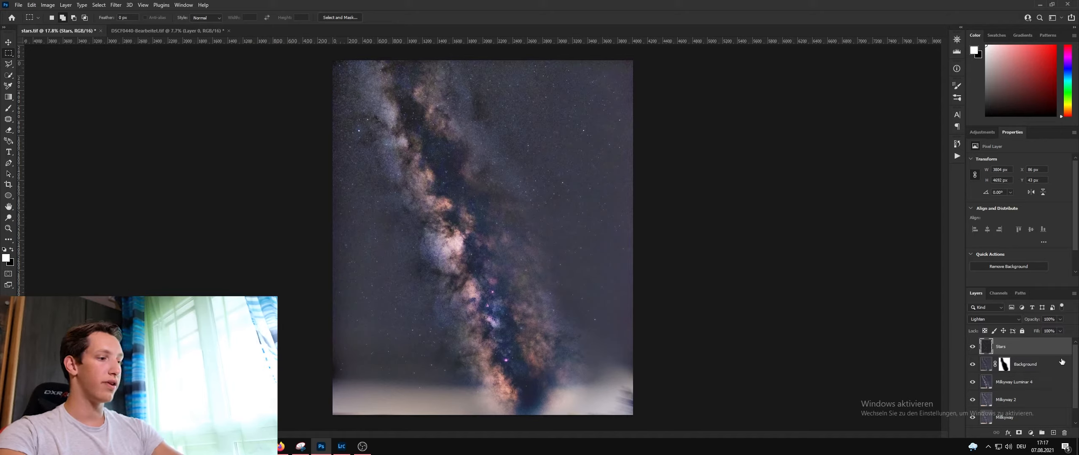
Step: Stamp all visible sky layers into one new layer and copy it into the DSCF0440-Bearbeitet.tif foreground document
key("ctrl+shift+alt+e")
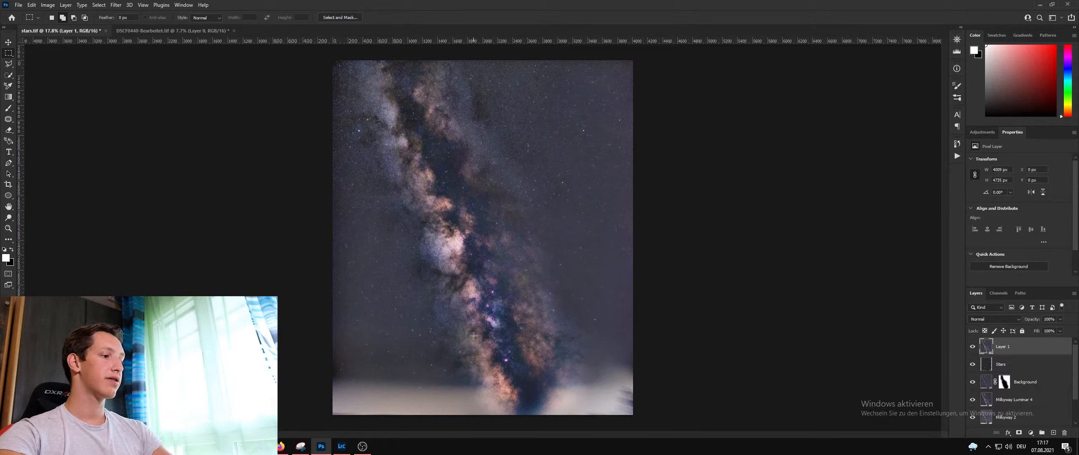
scroll(542, 185, "down", 2)
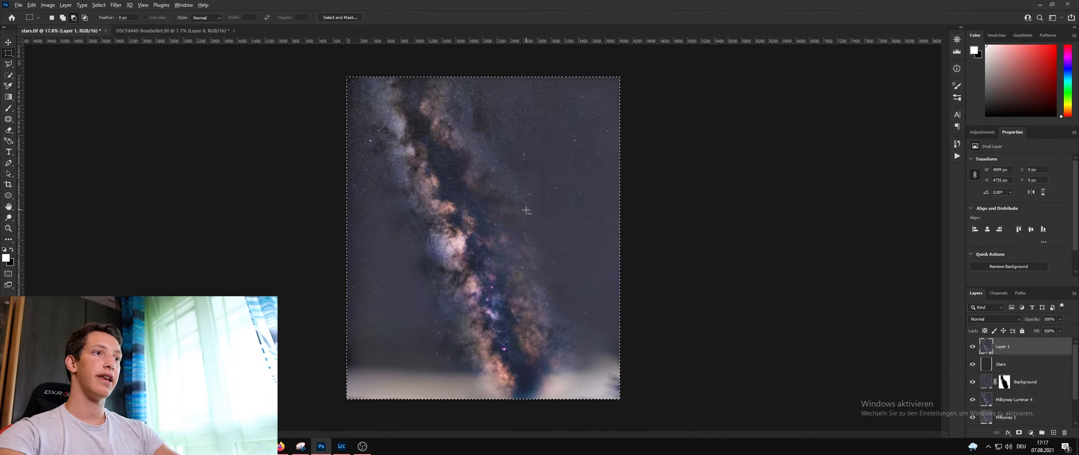
key("ctrl+a")
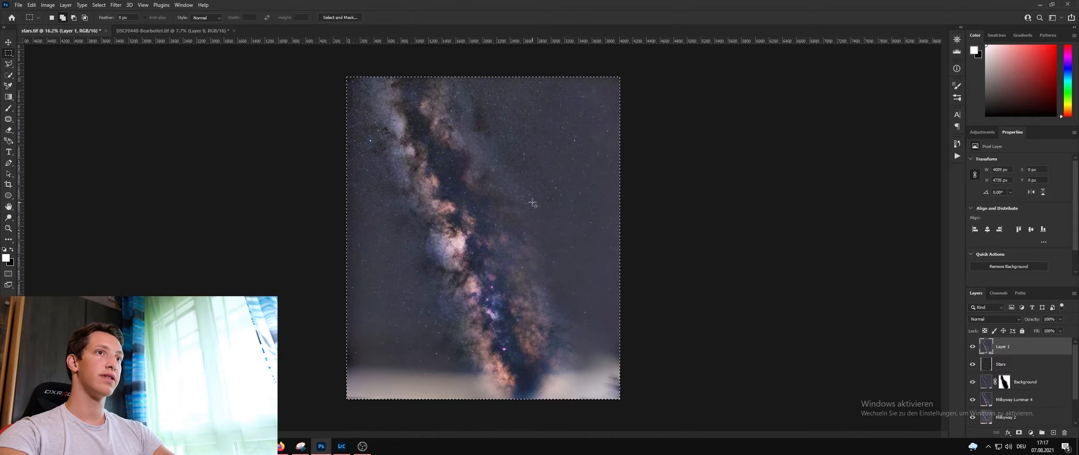
left_click(176, 30)
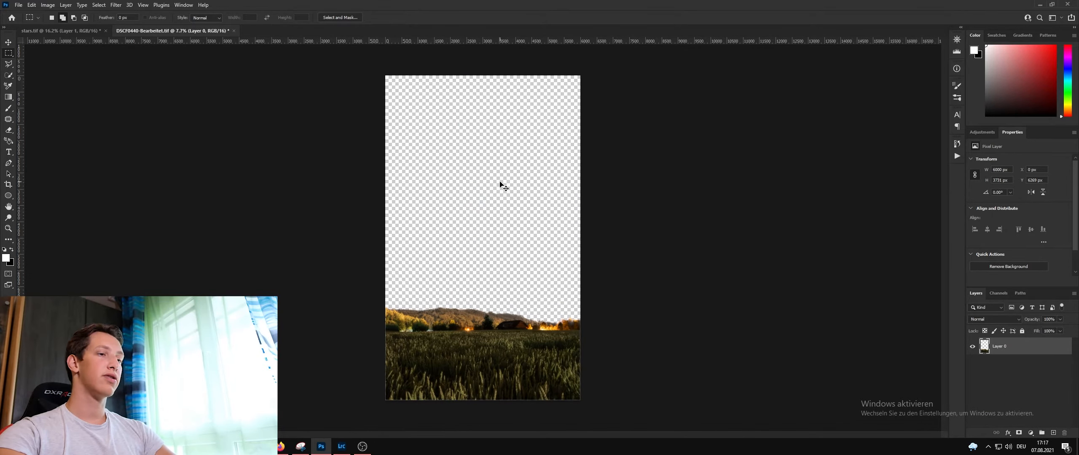
key("ctrl+v")
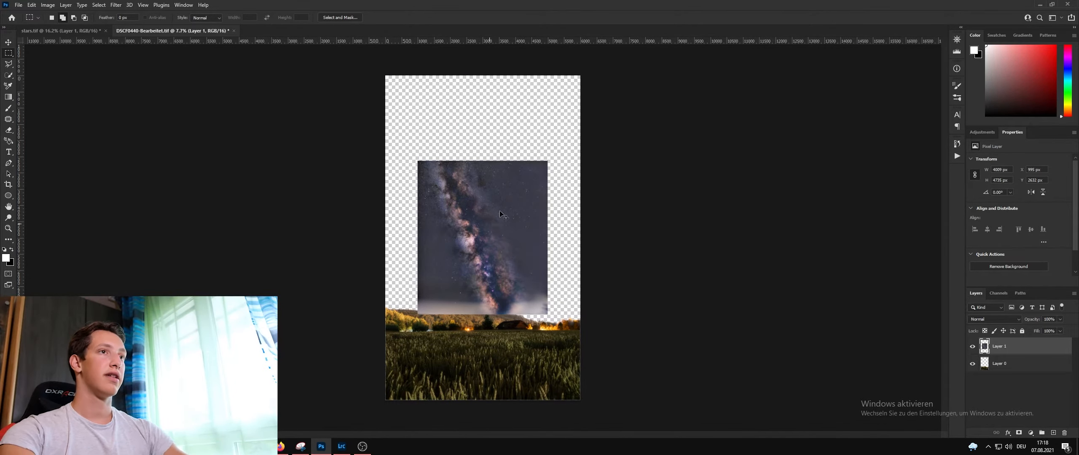
Step: Scale the pasted sky to about 157.19%, position it across the canvas width down to the field, and place its layer beneath the foreground
key("ctrl+t")
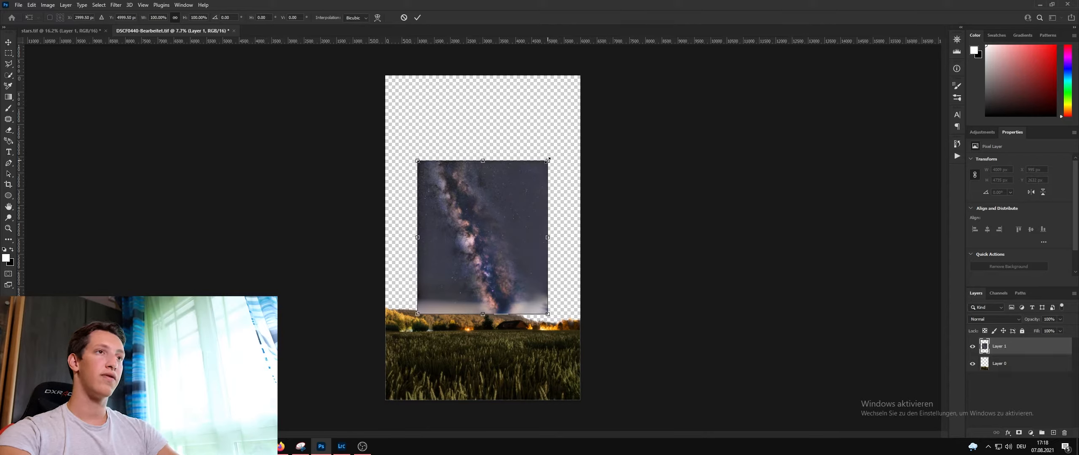
left_click_drag(548, 160, 606, 91)
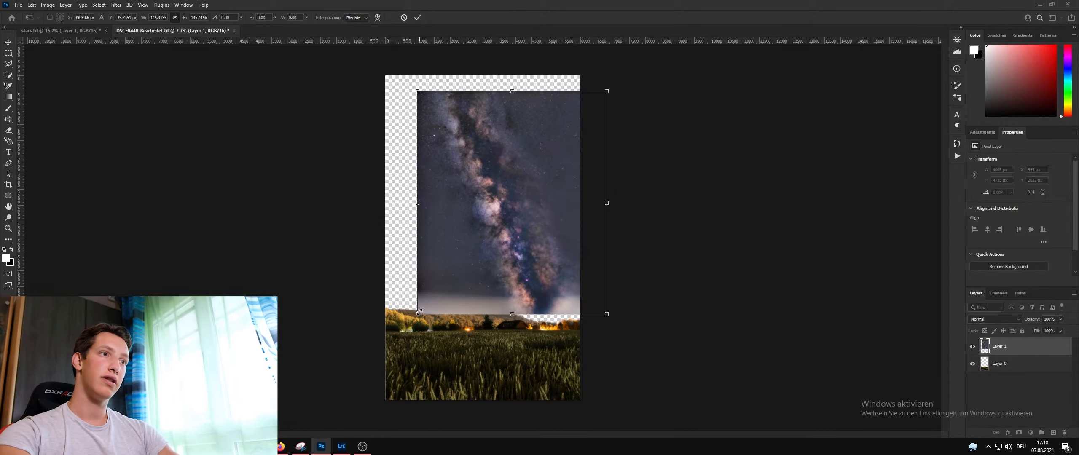
left_click_drag(411, 310, 390, 335)
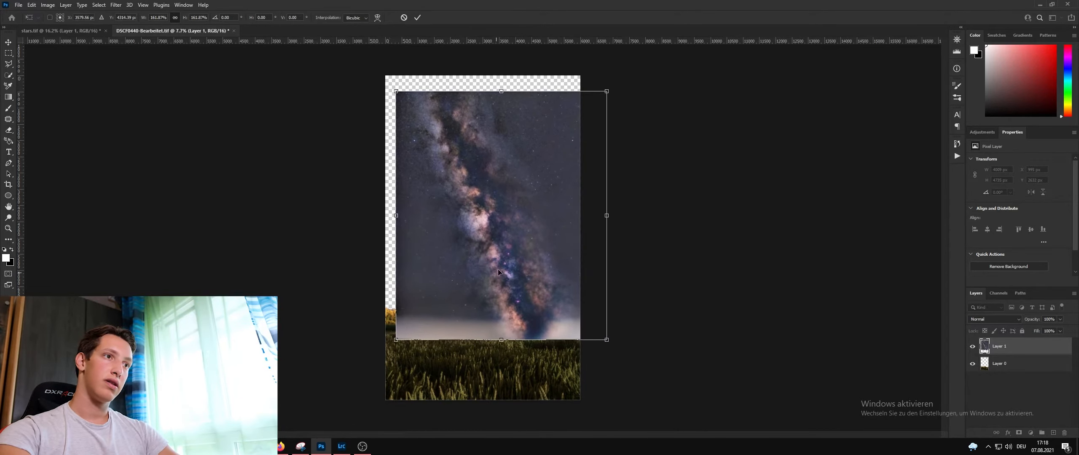
mouse_move(502, 260)
left_mouse_down()
mouse_move(484, 254)
mouse_move(485, 212)
mouse_move(484, 257)
left_mouse_up()
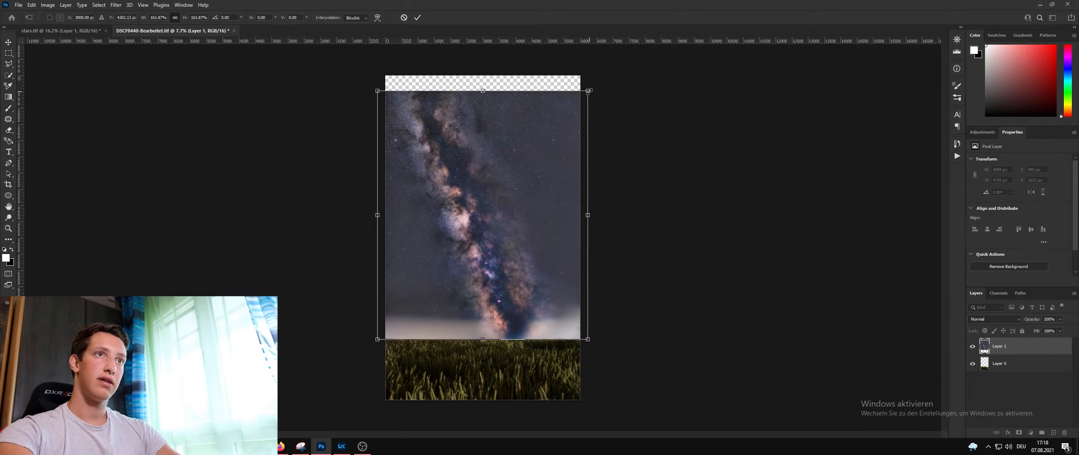
left_click_drag(588, 91, 582, 98)
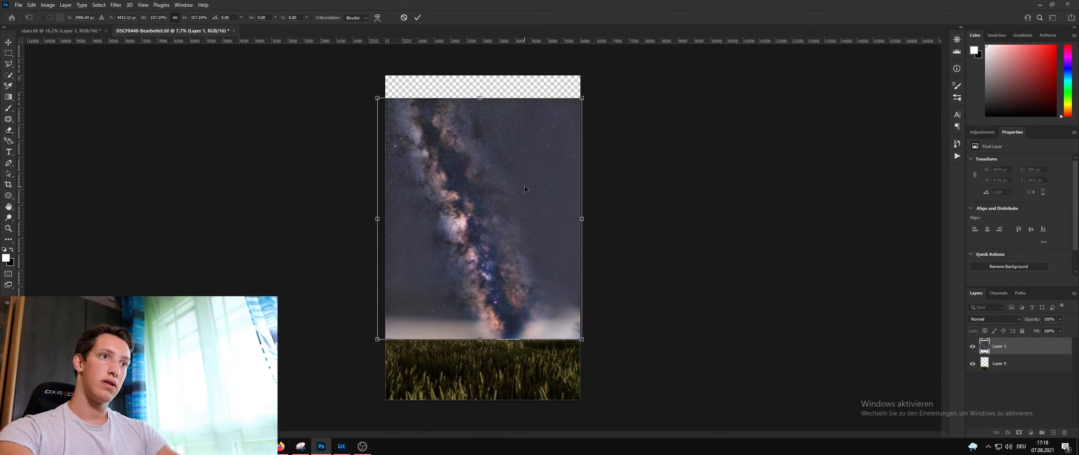
mouse_move(525, 186)
left_mouse_down()
mouse_move(526, 148)
mouse_move(527, 176)
left_mouse_up()
key("Return")
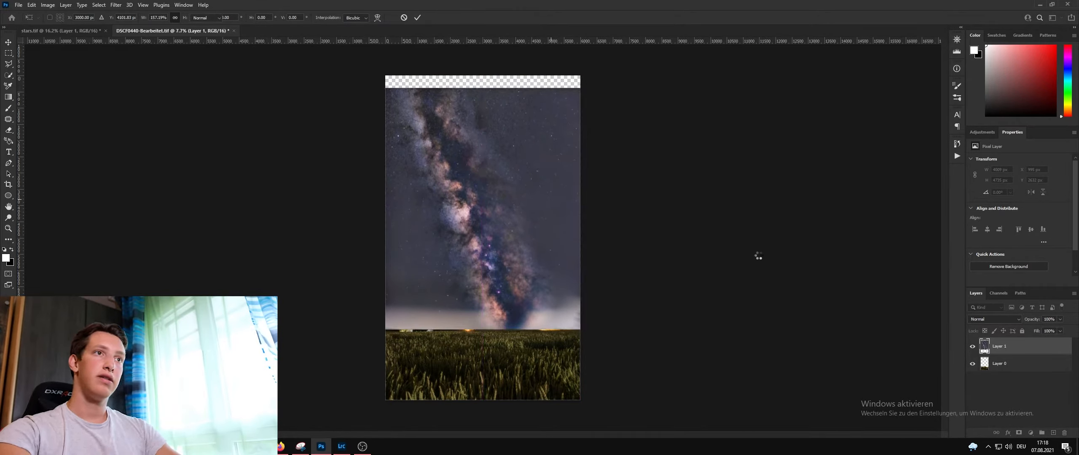
left_click_drag(1033, 349, 1013, 370)
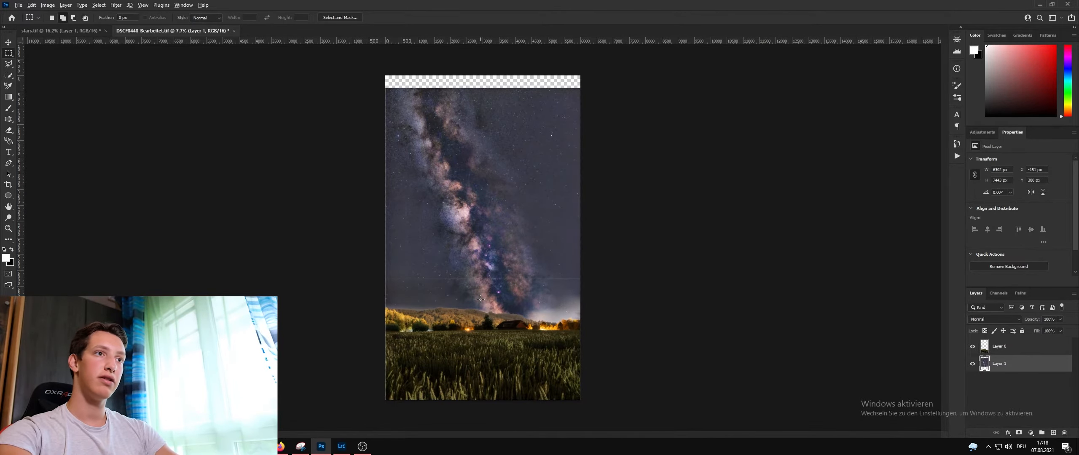
Step: Hide the Layer 1 sky and examine the Layer 0 foreground cut-out and the empty area above the hills for leftover pixels
scroll(480, 300, "up", 5)
scroll(485, 287, "down", 3)
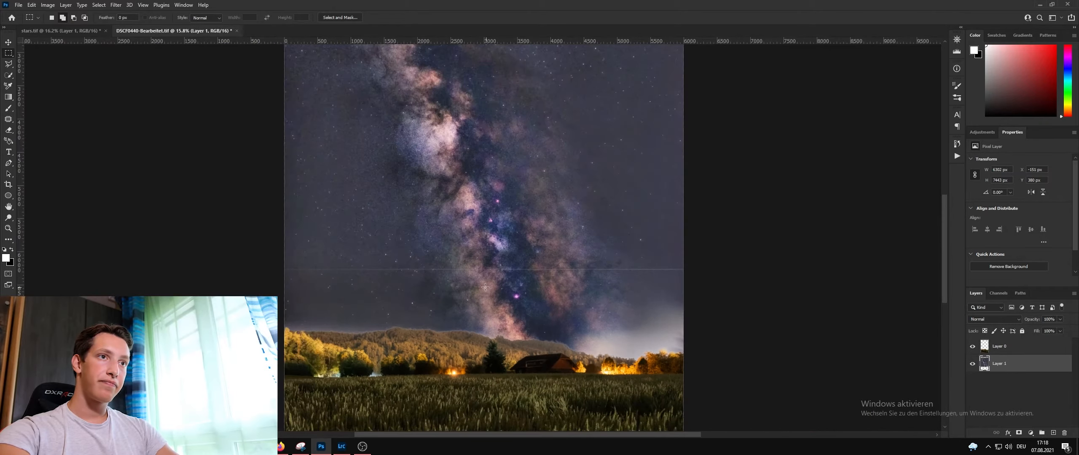
scroll(483, 286, "up", 2)
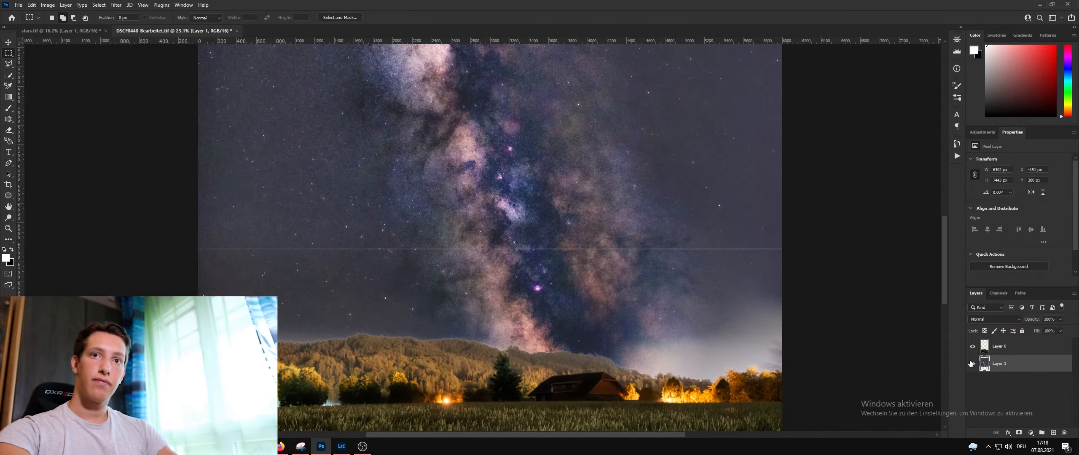
left_click(972, 363)
scroll(153, 205, "up", 4)
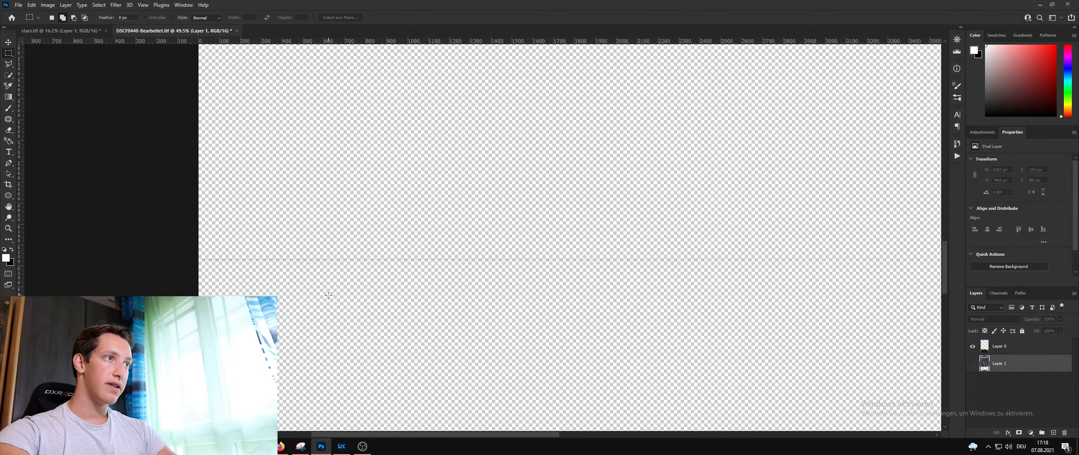
scroll(414, 289, "down", 4)
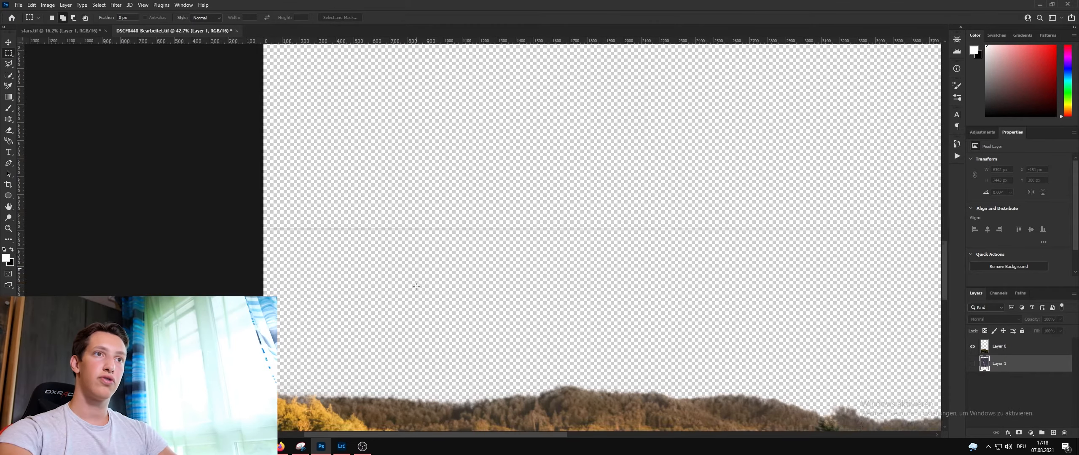
scroll(398, 268, "down", 3)
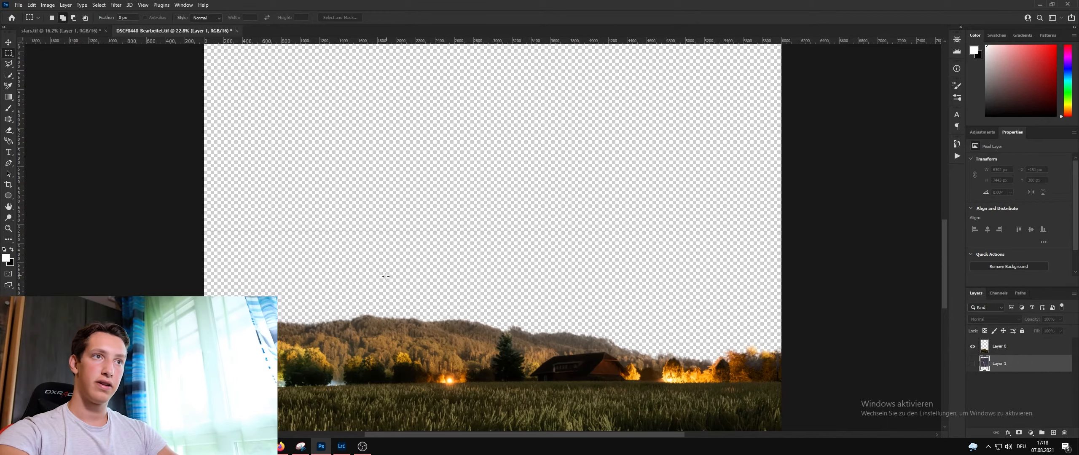
Step: Erase the stray horizontal line above the hills on Layer 0 with a soft Eraser, and show the Layer 1 sky again
left_click(9, 130)
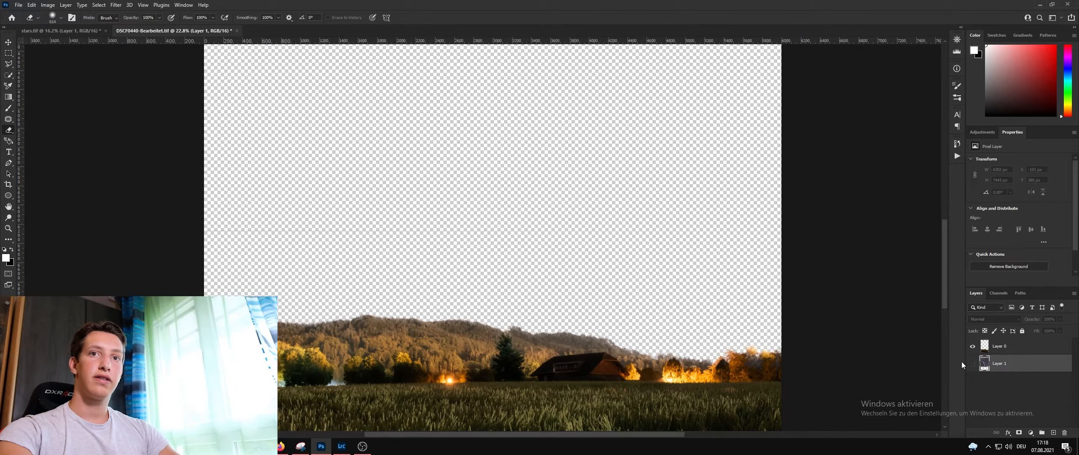
left_click(972, 363)
left_click(972, 363)
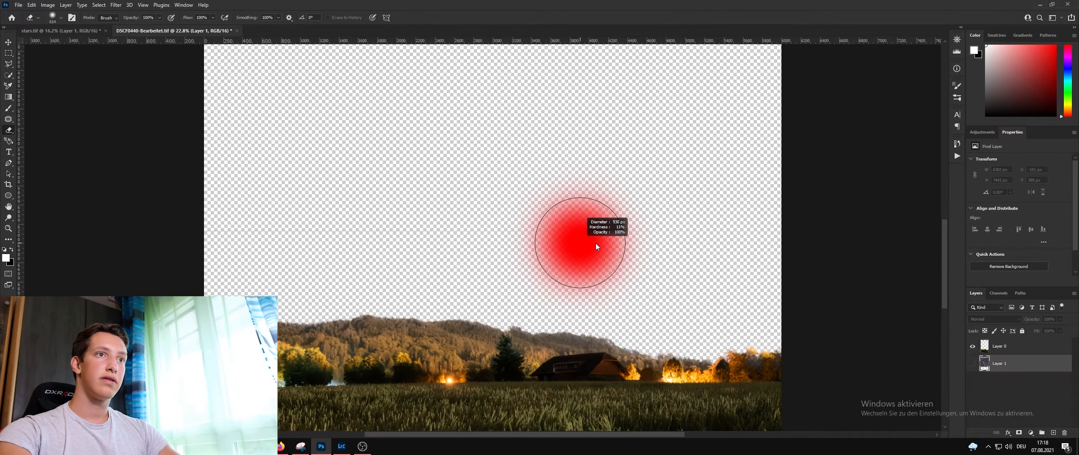
left_click(646, 234)
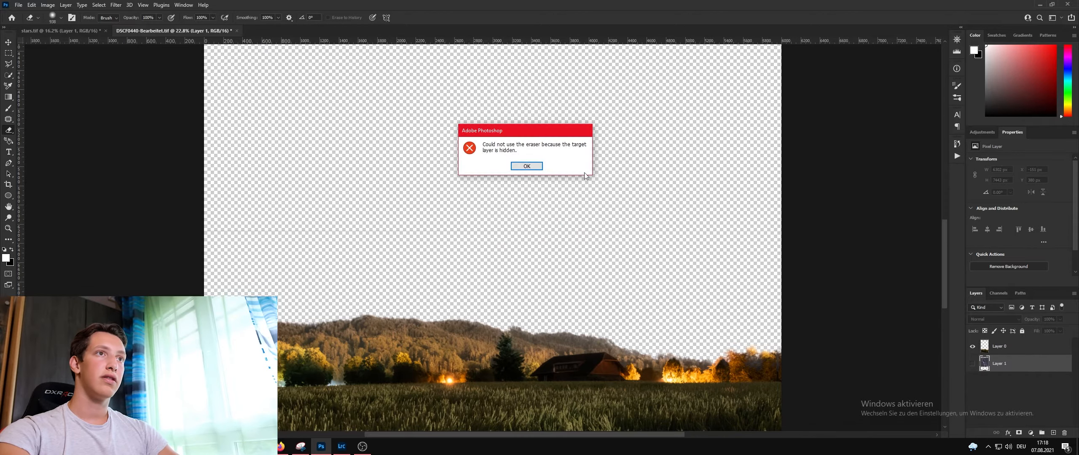
left_click(527, 166)
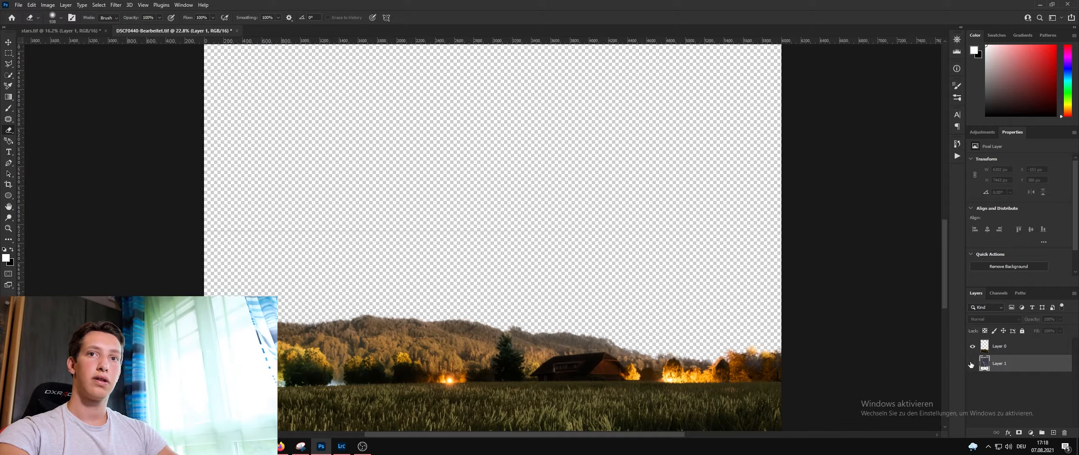
left_click(1010, 349)
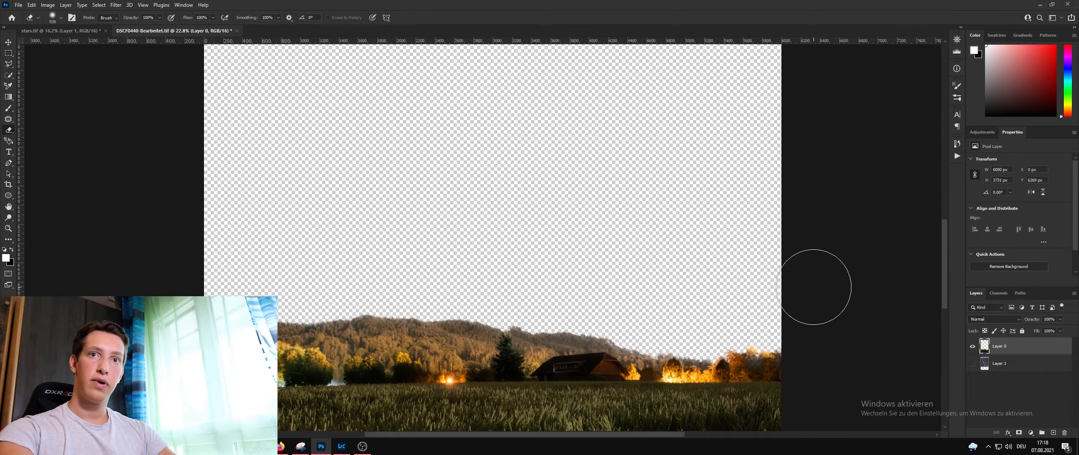
left_click(972, 364)
Step: Move the Layer 1 sky slightly down behind the foreground, to a Y position of 422 px
scroll(398, 181, "down", 5)
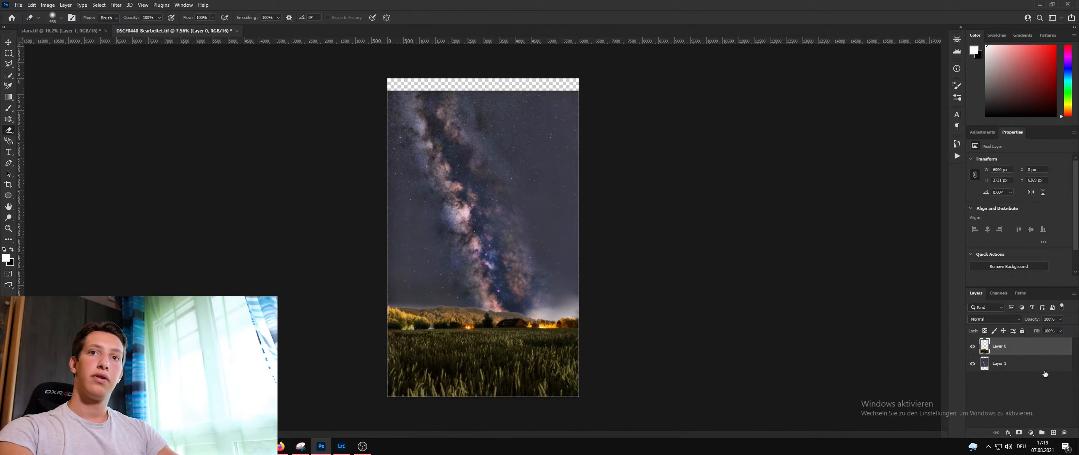
left_click(1032, 370)
key("v")
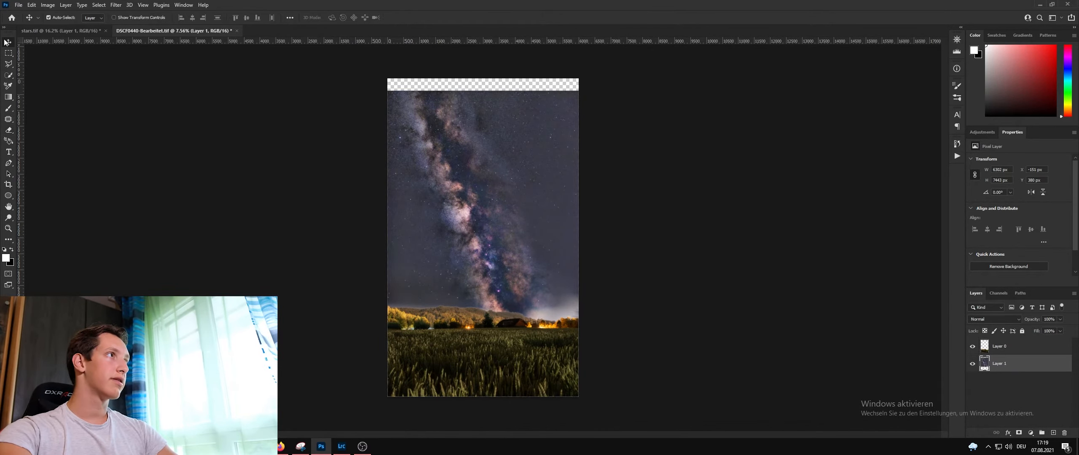
left_click_drag(484, 234, 480, 229)
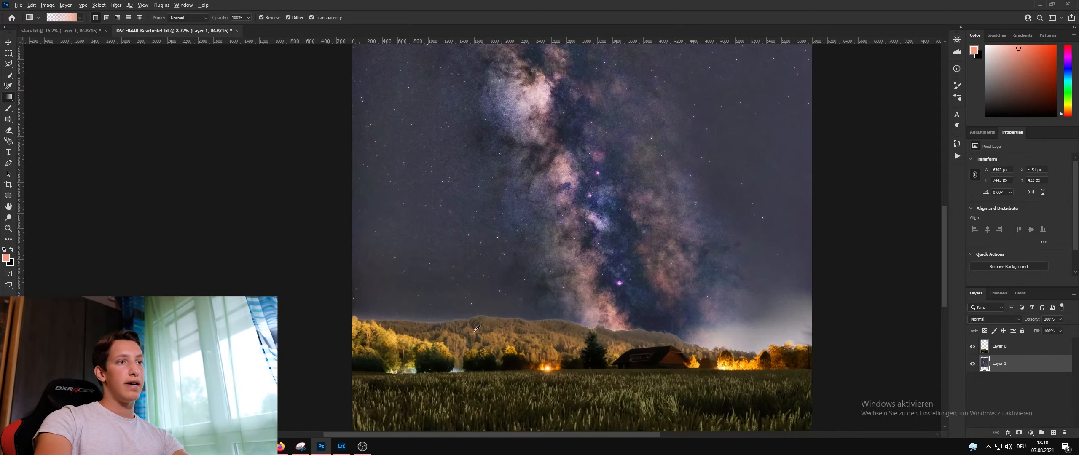
Step: Examine how the sky blends with the foreground along the hills, above the barn and at the bright glow by the image's right edge
scroll(476, 328, "up", 10)
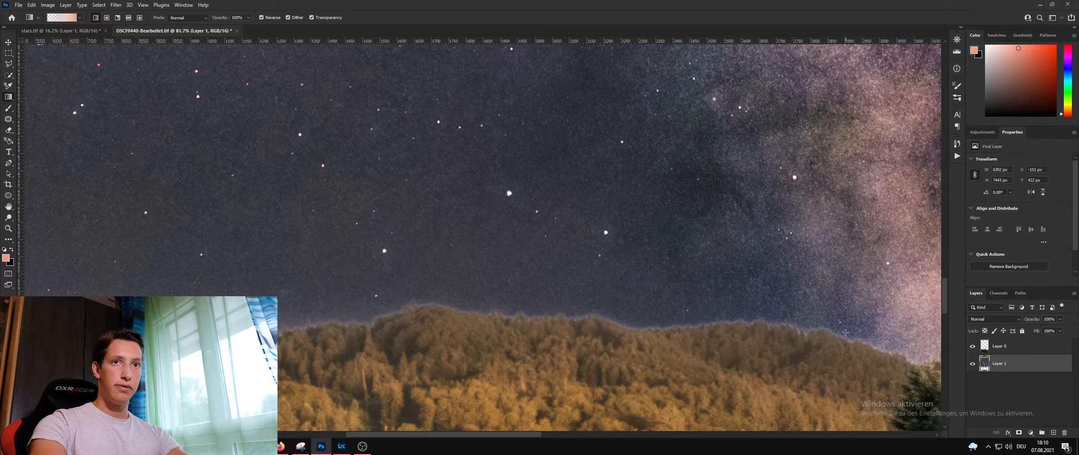
scroll(639, 282, "down", 8)
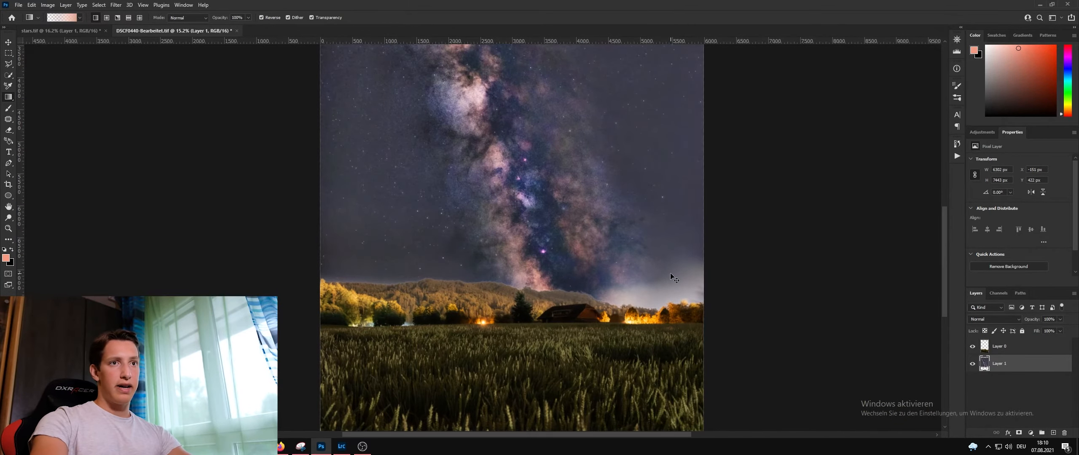
scroll(482, 195, "up", 3)
scroll(482, 197, "down", 7)
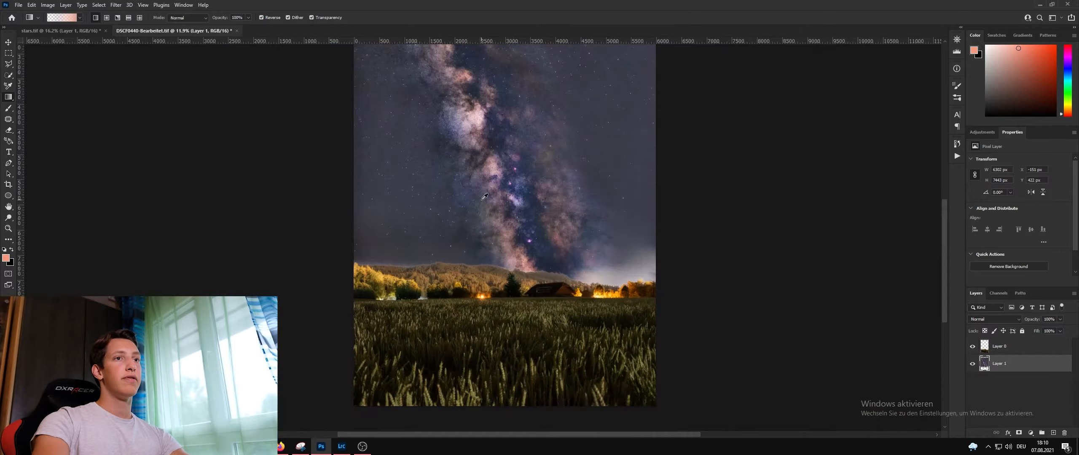
scroll(492, 211, "up", 2)
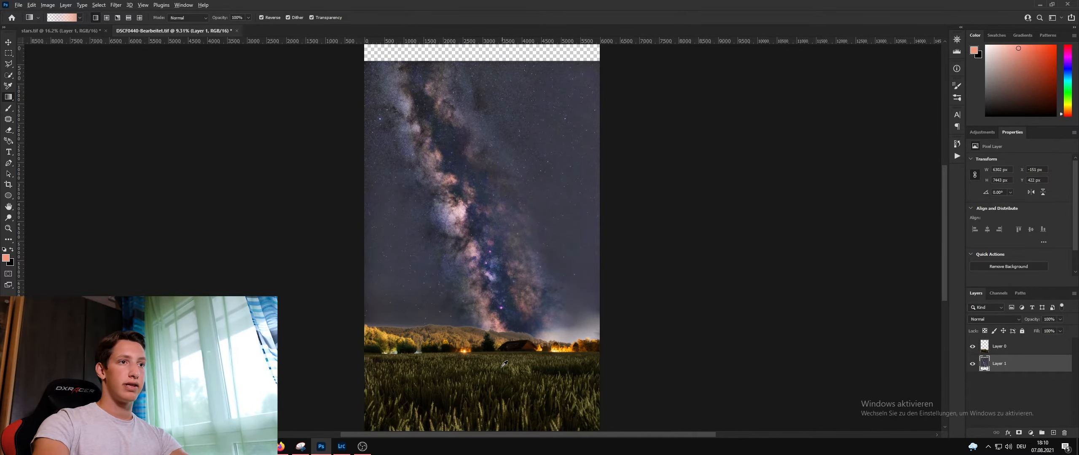
scroll(504, 363, "up", 2)
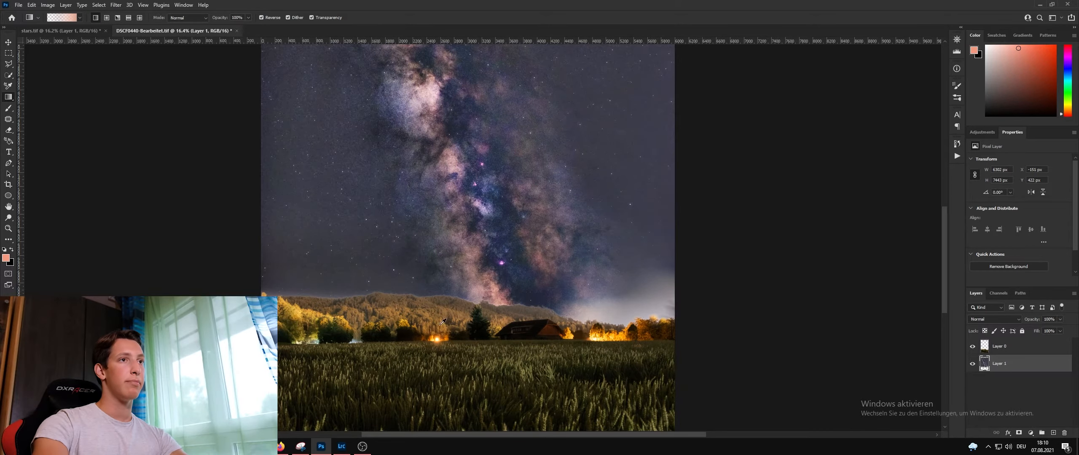
scroll(582, 346, "down", 1)
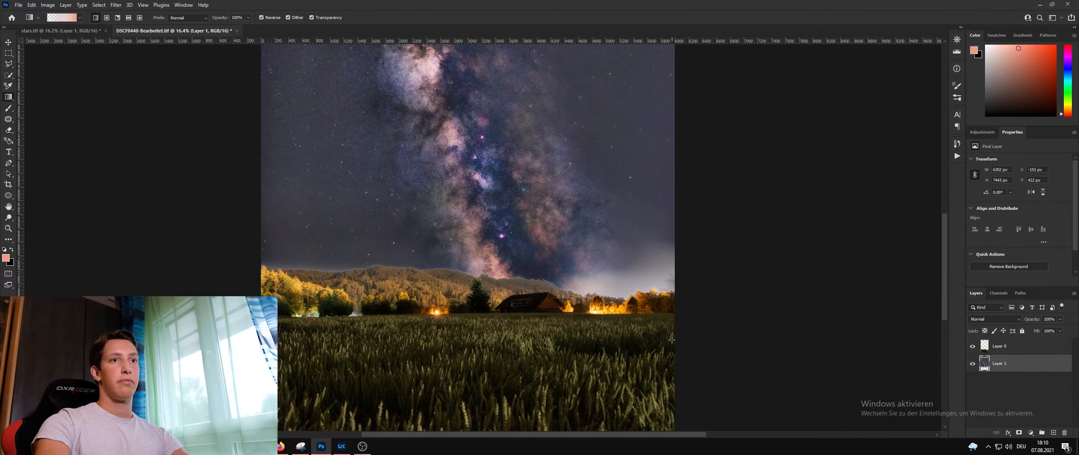
scroll(670, 257, "up", 3)
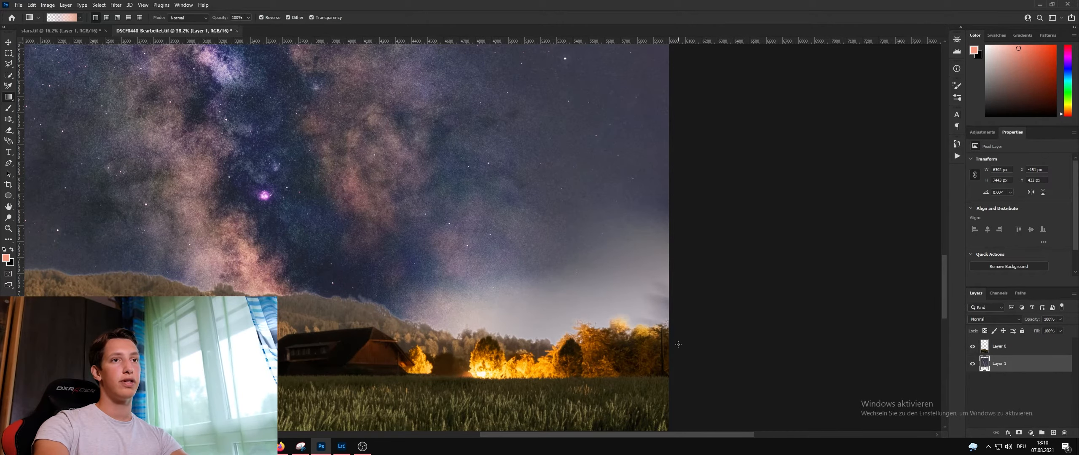
scroll(473, 283, "down", 5)
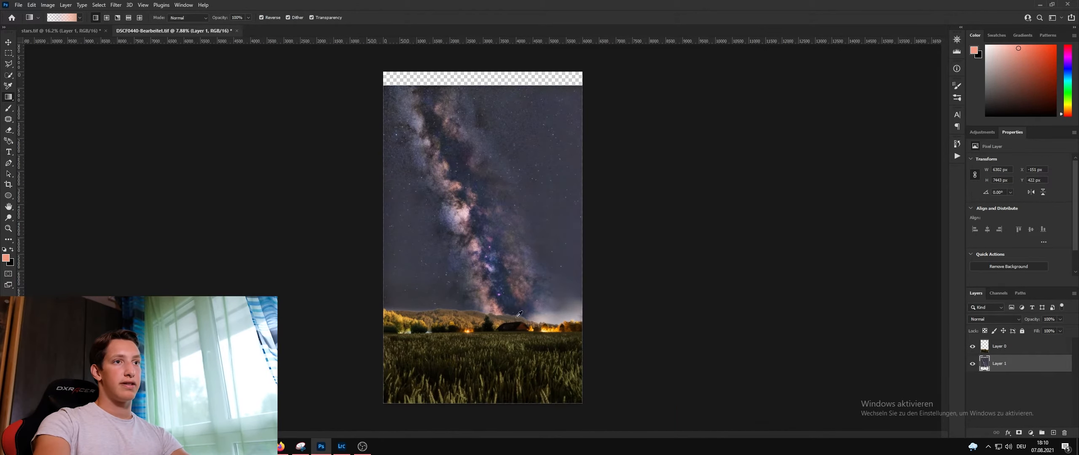
scroll(569, 321, "up", 3)
scroll(280, 326, "up", 3)
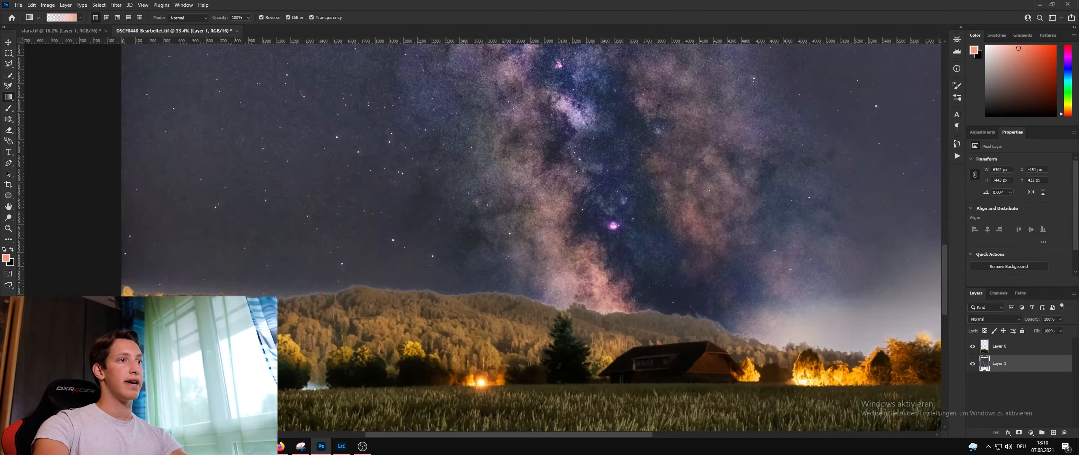
scroll(490, 336, "down", 5)
scroll(547, 336, "up", 2)
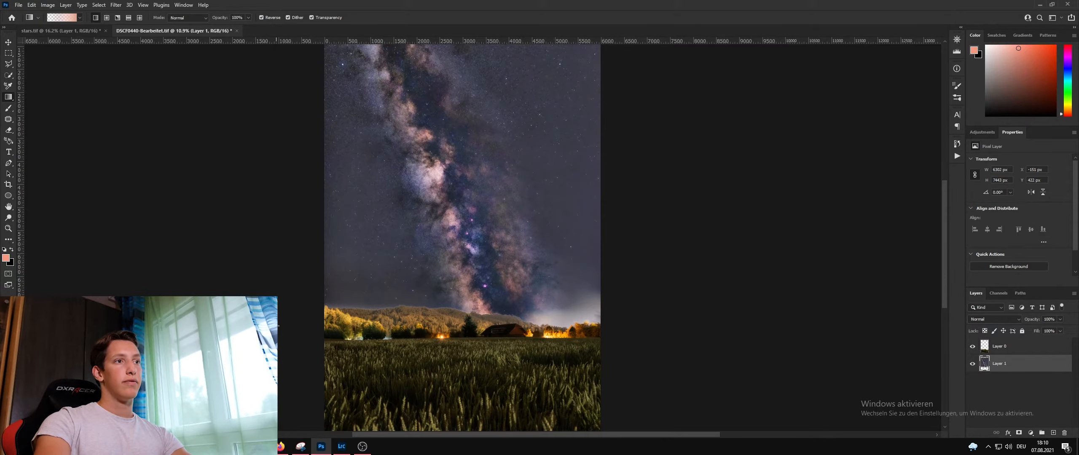
scroll(467, 303, "down", 2)
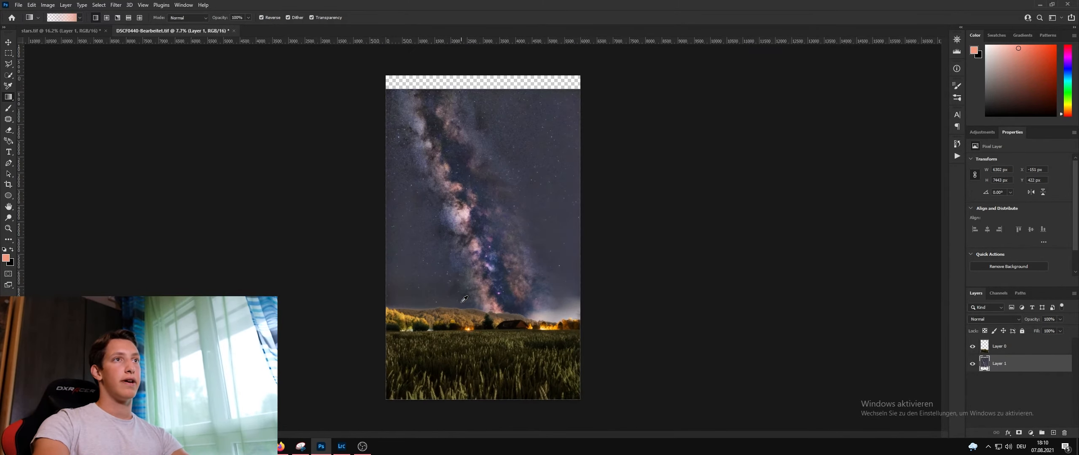
Step: Trim the canvas based on transparent pixels, removing only the empty strip along the image's top edge
scroll(428, 52, "up", 3)
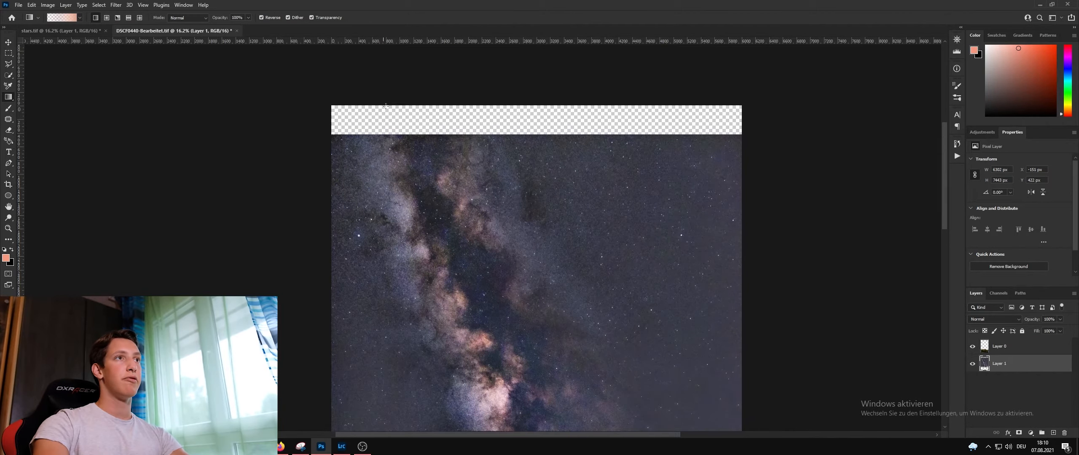
scroll(478, 143, "down", 2)
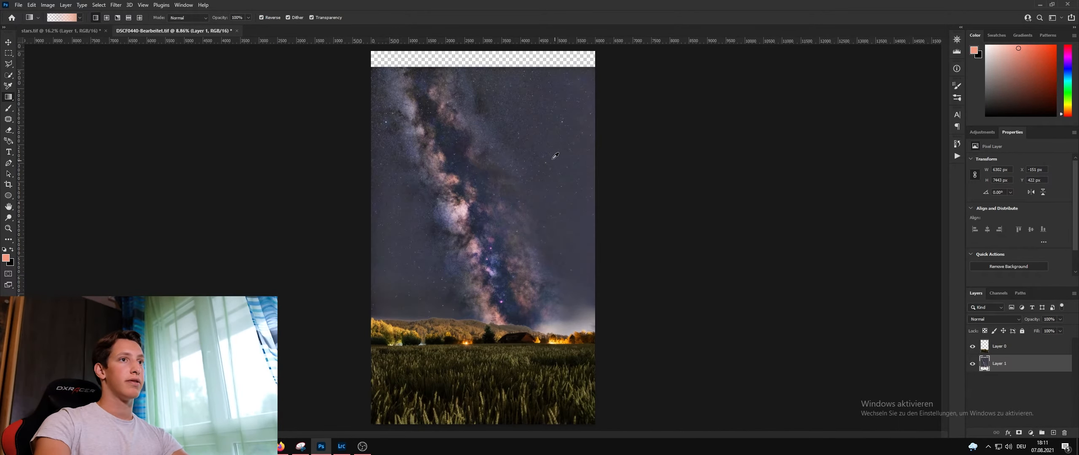
left_click(66, 5)
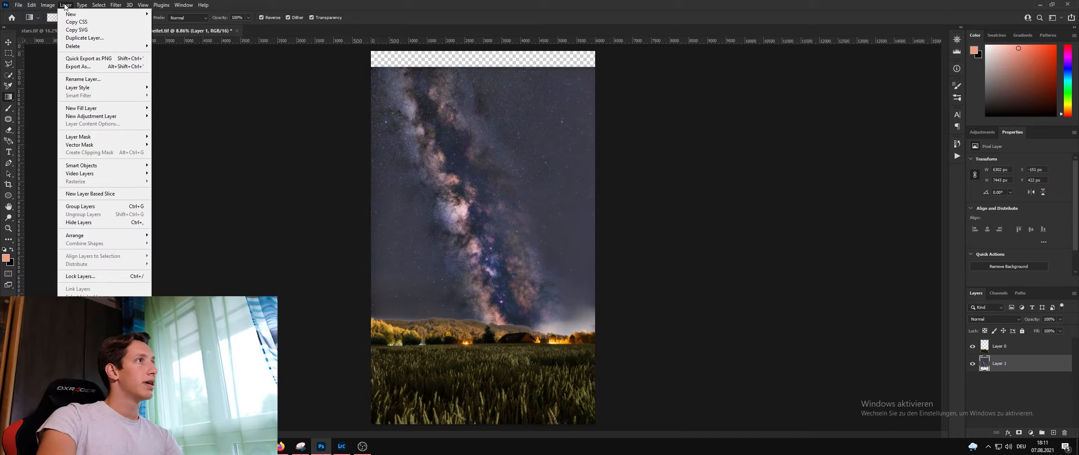
mouse_move(47, 5)
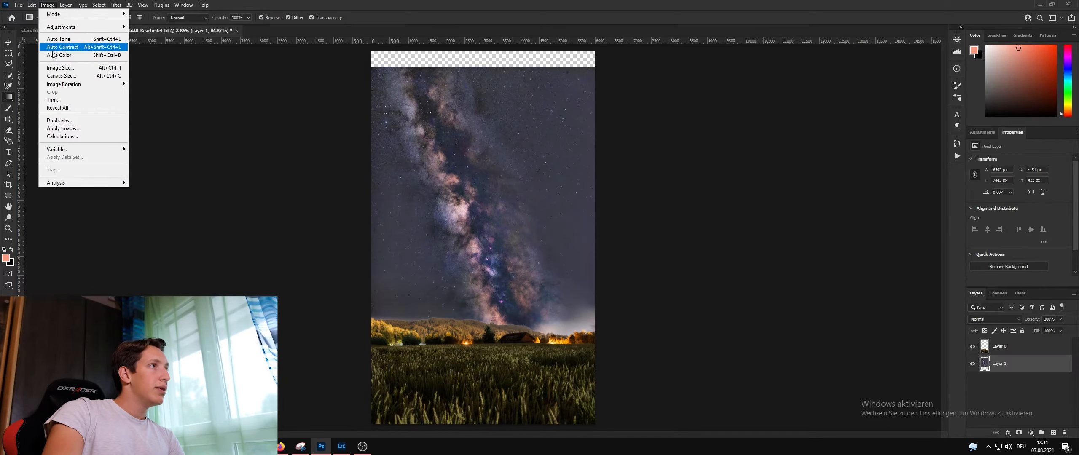
mouse_move(69, 86)
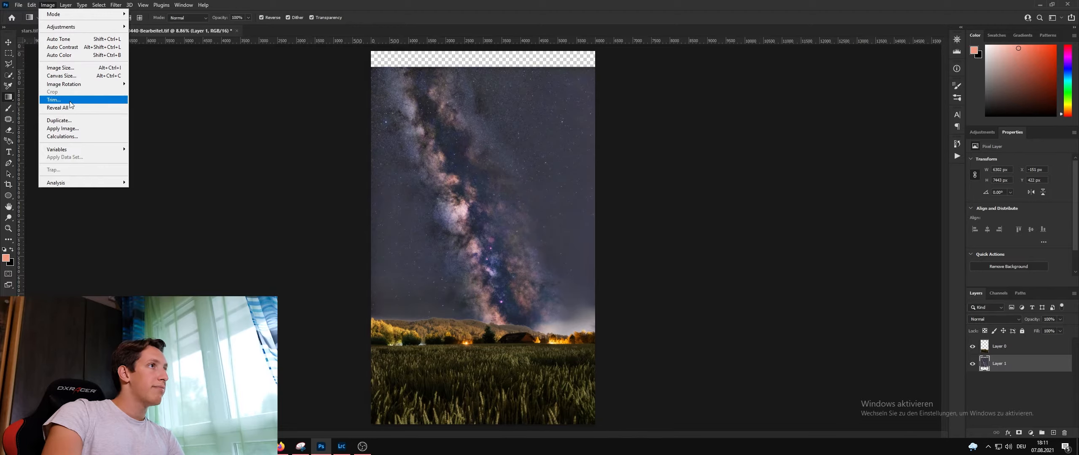
left_click(54, 99)
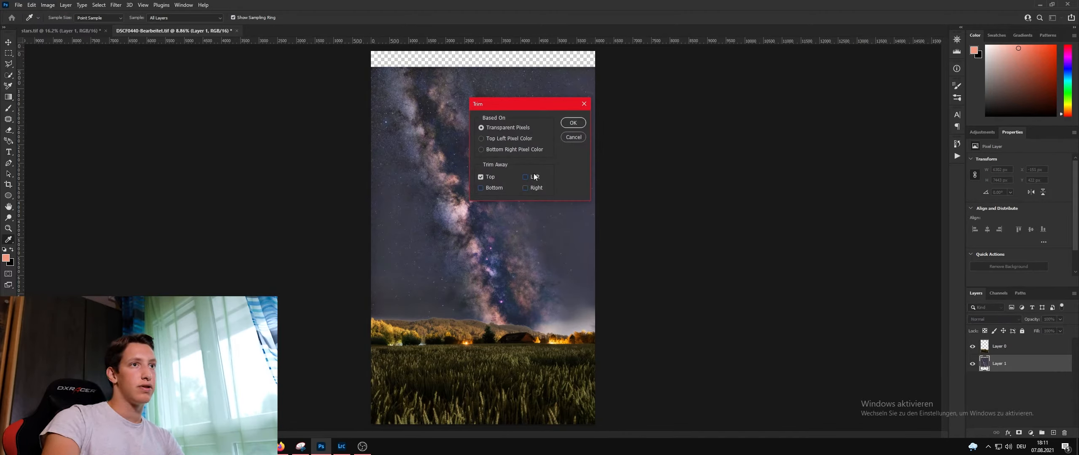
left_click(573, 123)
key("g")
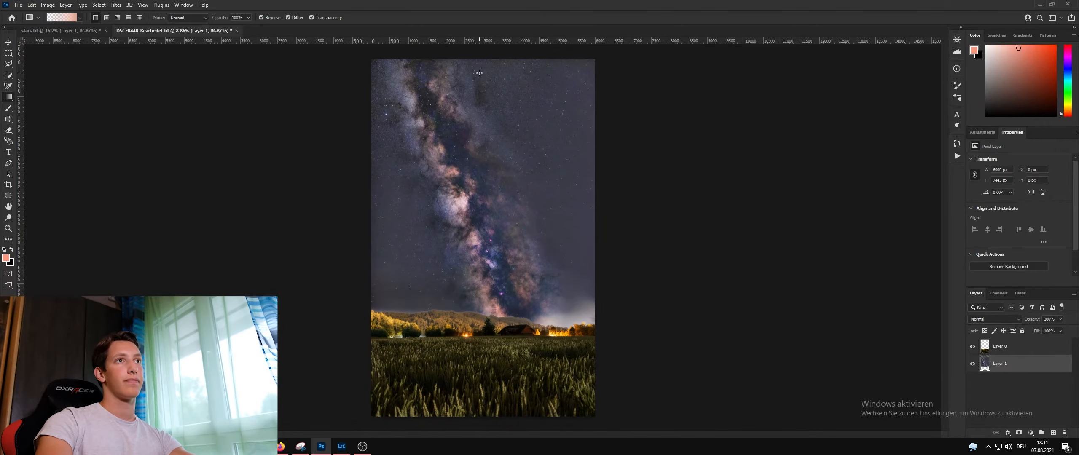
Step: Examine the dark smudges in the bright sky just above the trees at the image's right edge
scroll(525, 343, "up", 10)
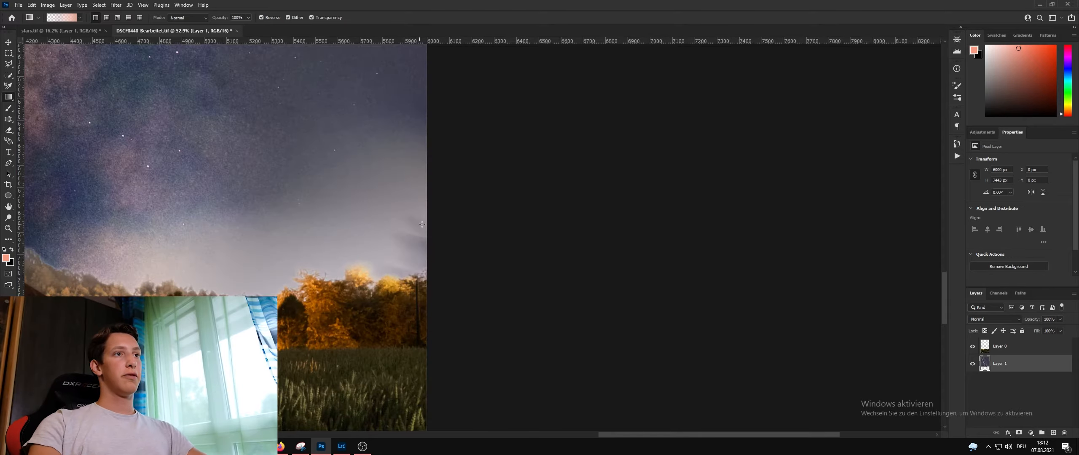
scroll(417, 241, "up", 3)
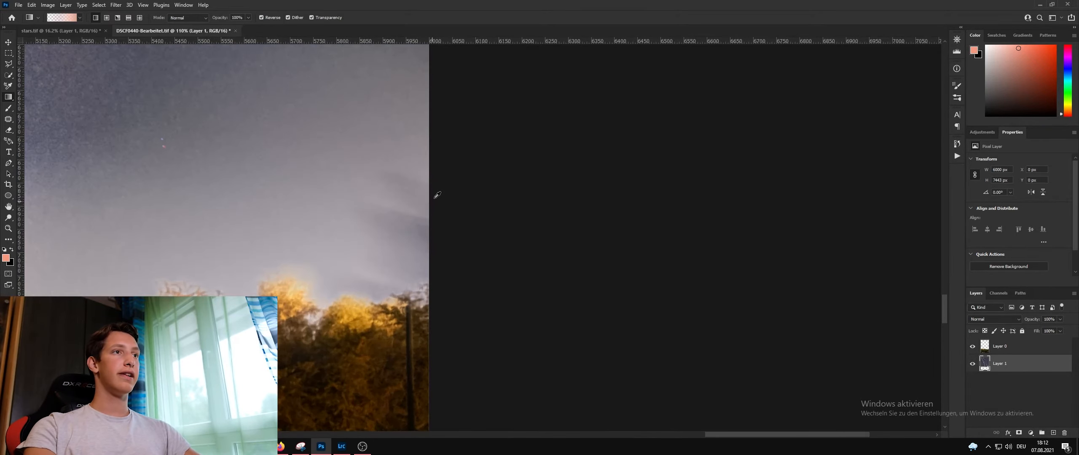
scroll(411, 205, "up", 3)
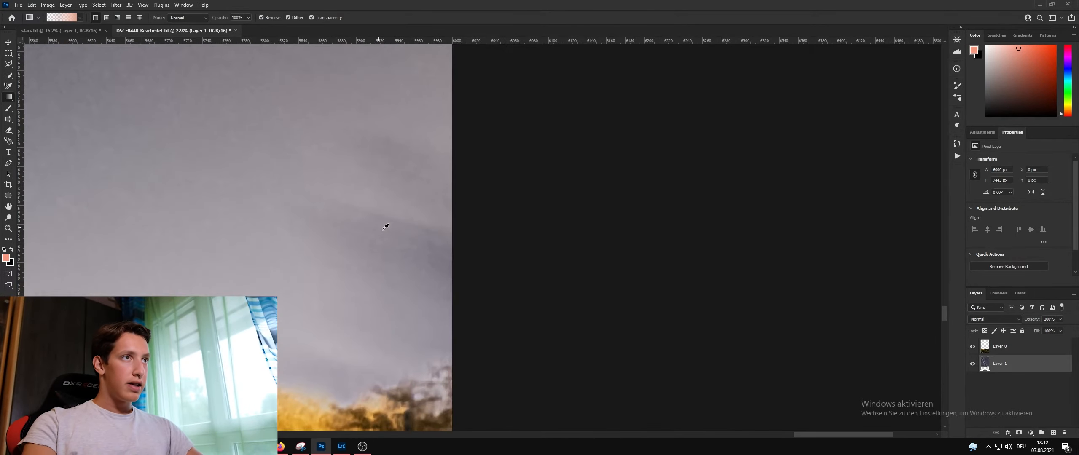
scroll(392, 232, "down", 2)
scroll(402, 339, "down", 3)
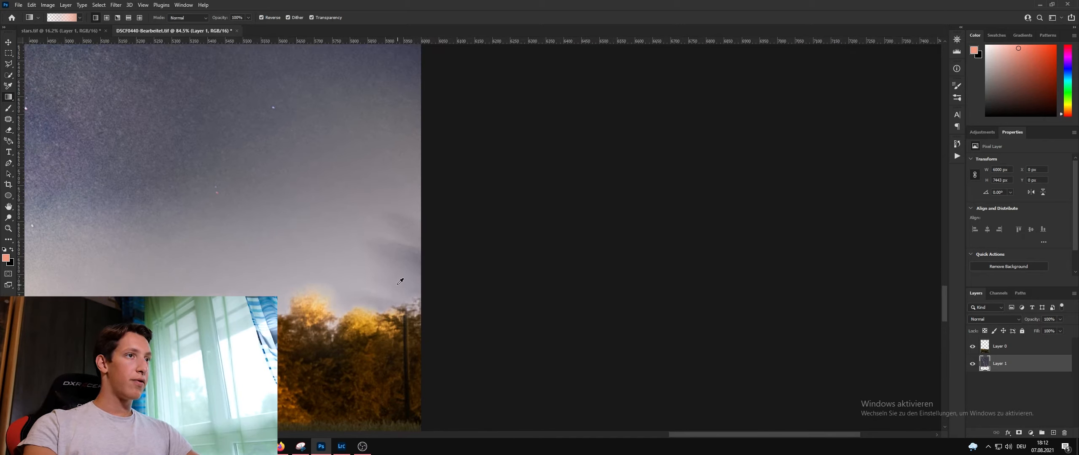
Step: Patch the dark smudges in the sky above the trees at the image's right edge with clean sky beside them, and deselect
left_click(10, 120)
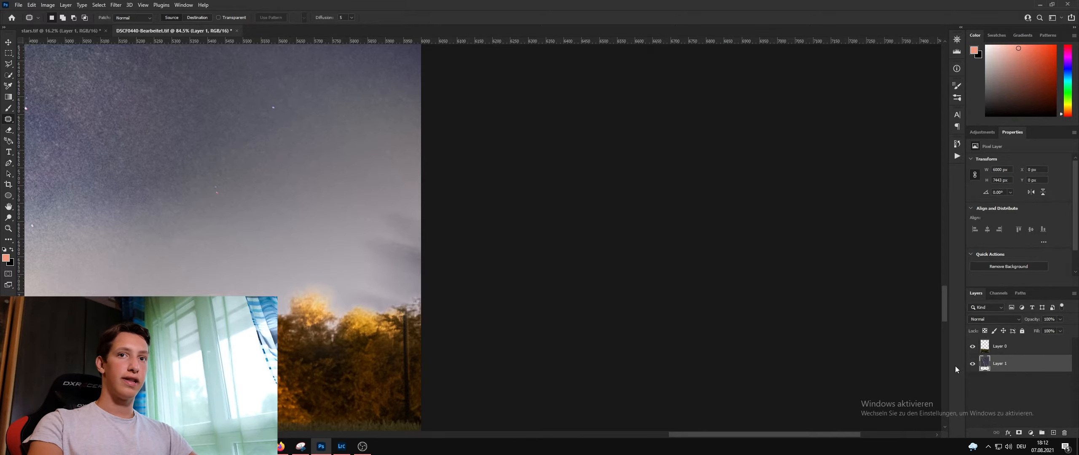
scroll(400, 242, "up", 2)
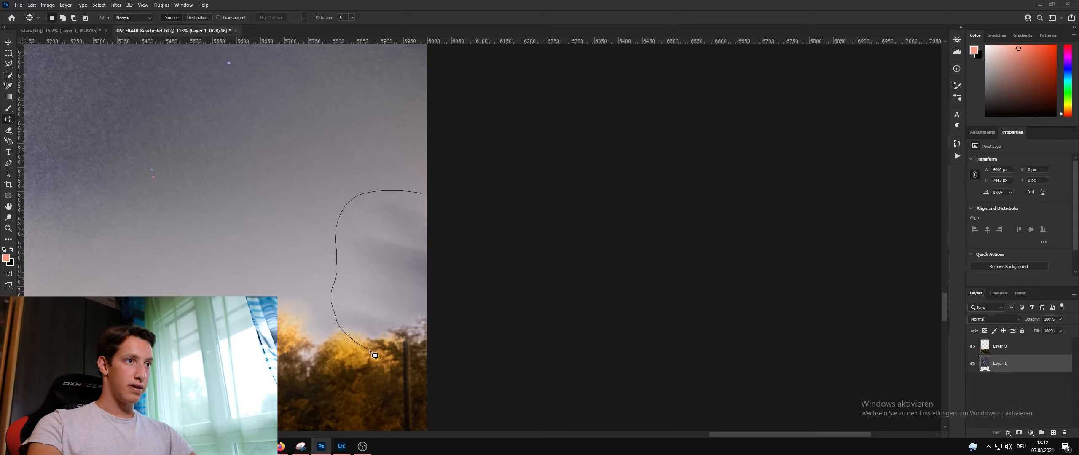
mouse_move(415, 350)
left_mouse_down()
mouse_move(441, 320)
mouse_move(440, 243)
mouse_move(419, 193)
left_mouse_up()
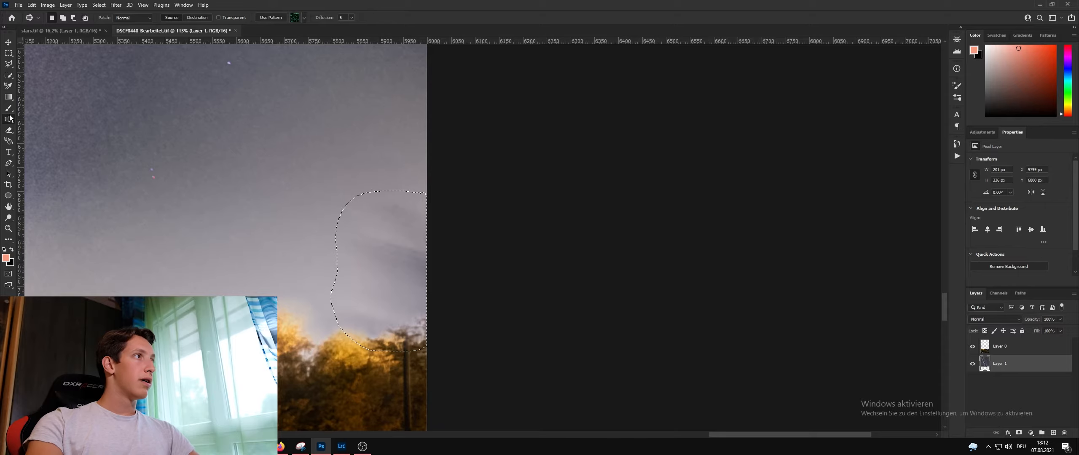
left_click_drag(385, 289, 295, 313)
key("ctrl+d")
Step: Examine the patched sky area and the overall blend between the Milky Way, the hills and the wheat field
scroll(295, 320, "down", 10)
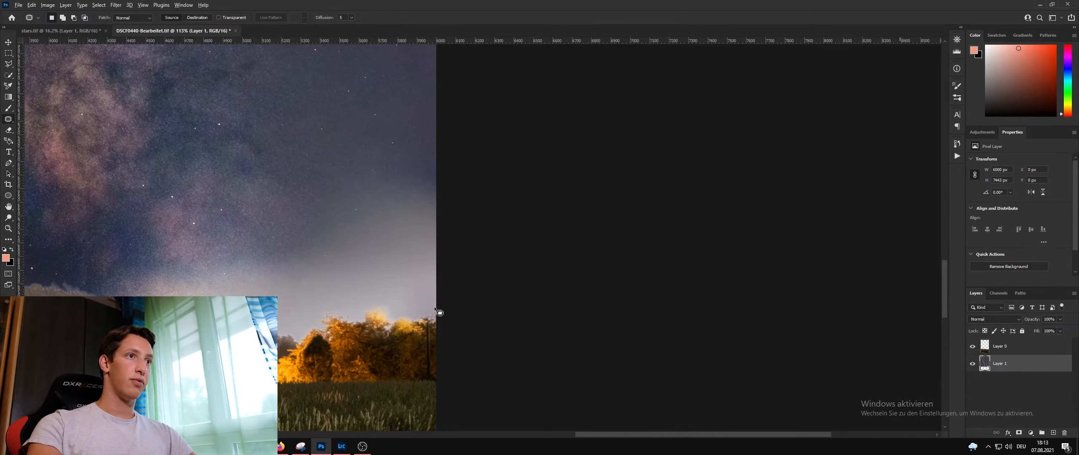
scroll(440, 299, "down", 3)
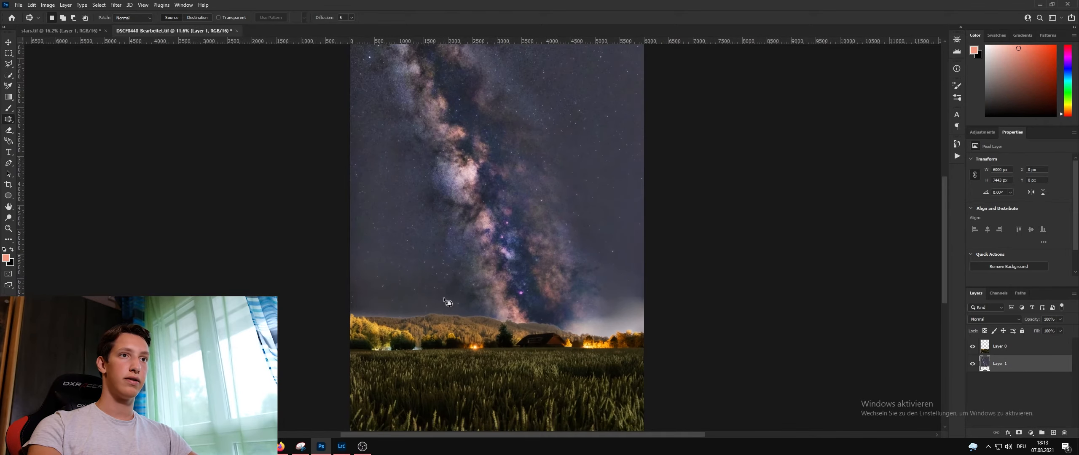
scroll(640, 330, "up", 5)
scroll(527, 286, "down", 4)
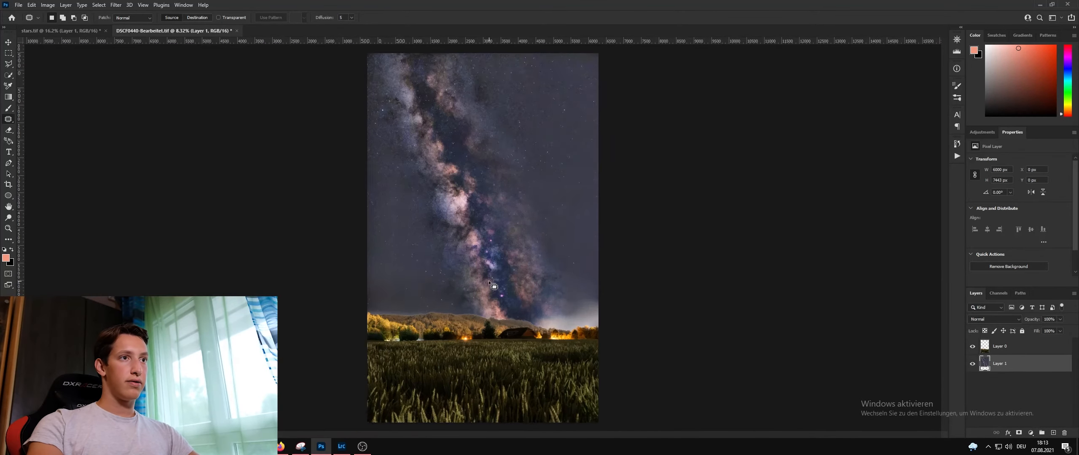
scroll(489, 280, "up", 5)
scroll(540, 363, "up", 1)
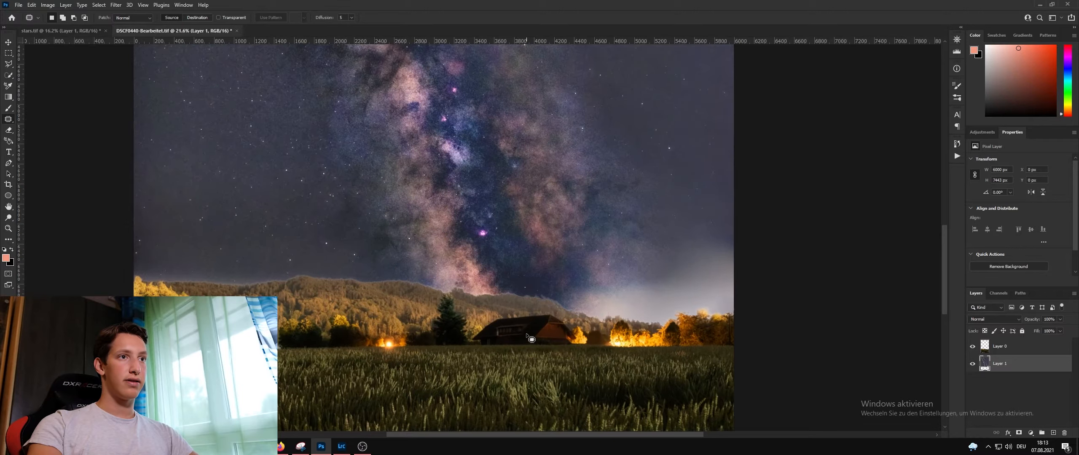
scroll(526, 335, "down", 1)
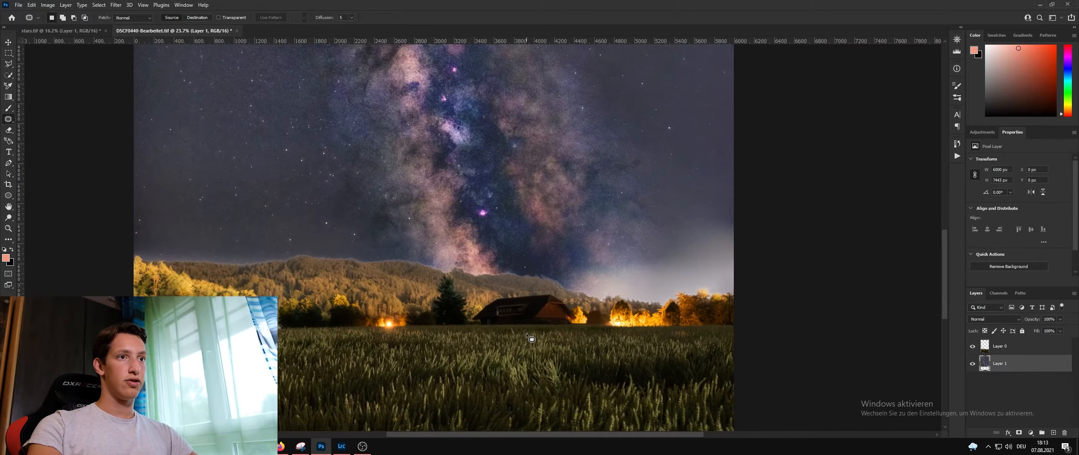
left_click(1053, 432)
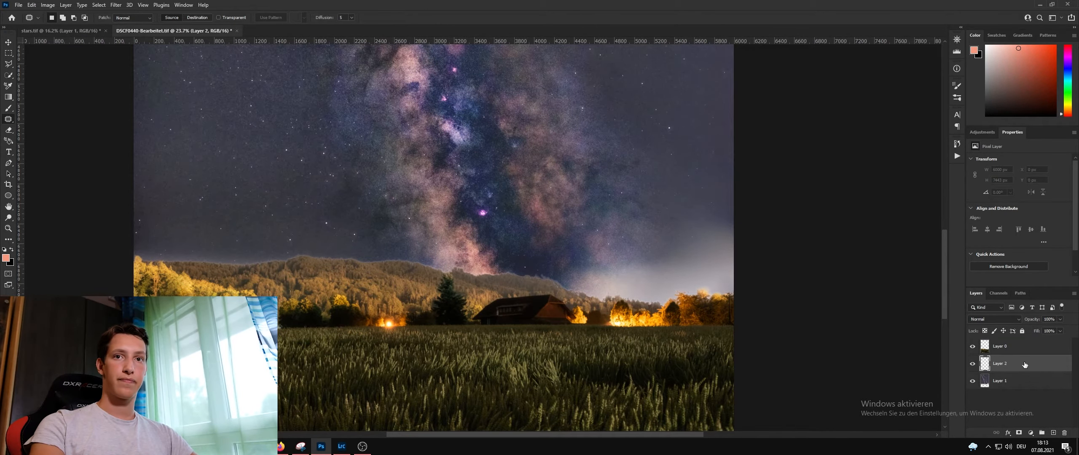
key("Delete")
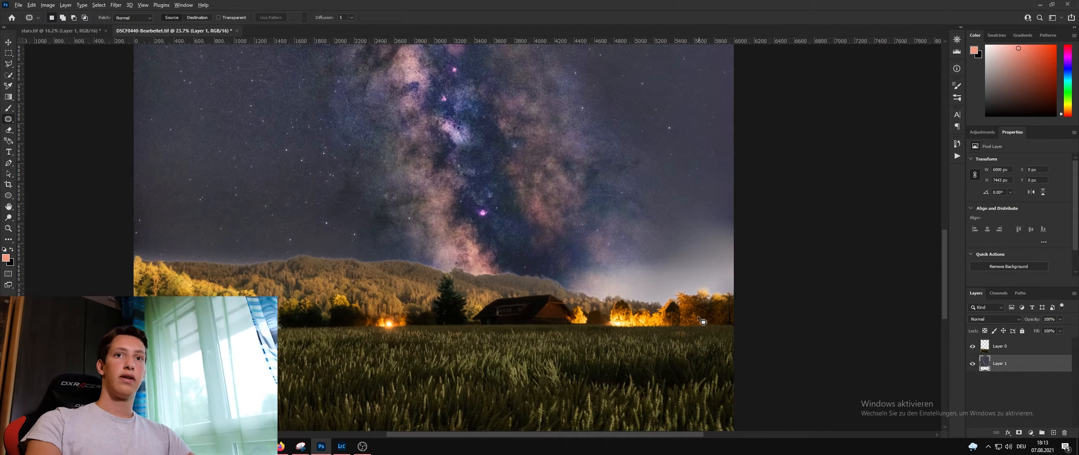
scroll(698, 316, "down", 3)
scroll(407, 298, "down", 1)
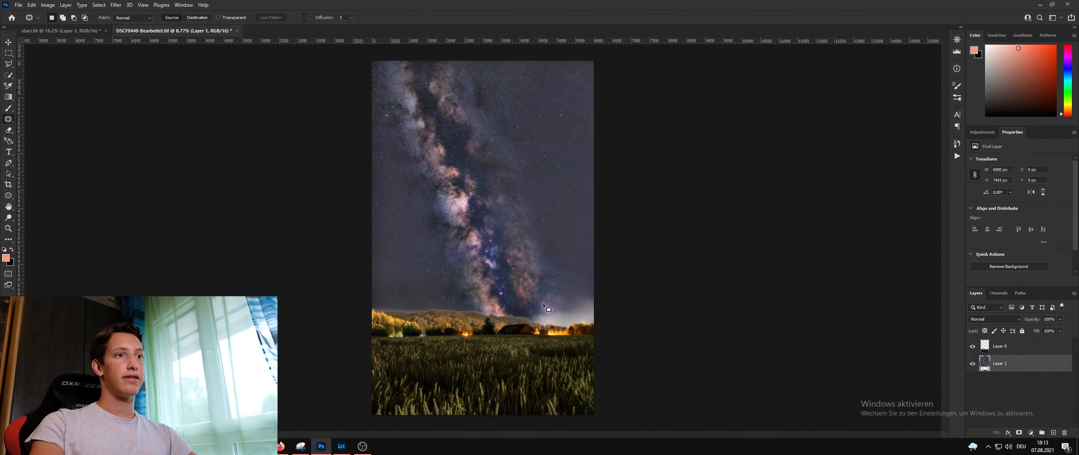
Step: Cool and slightly darken the Layer 0 foreground with the Camera Raw Filter, using Temperature -20 and Exposure -0.05
left_click(11, 43)
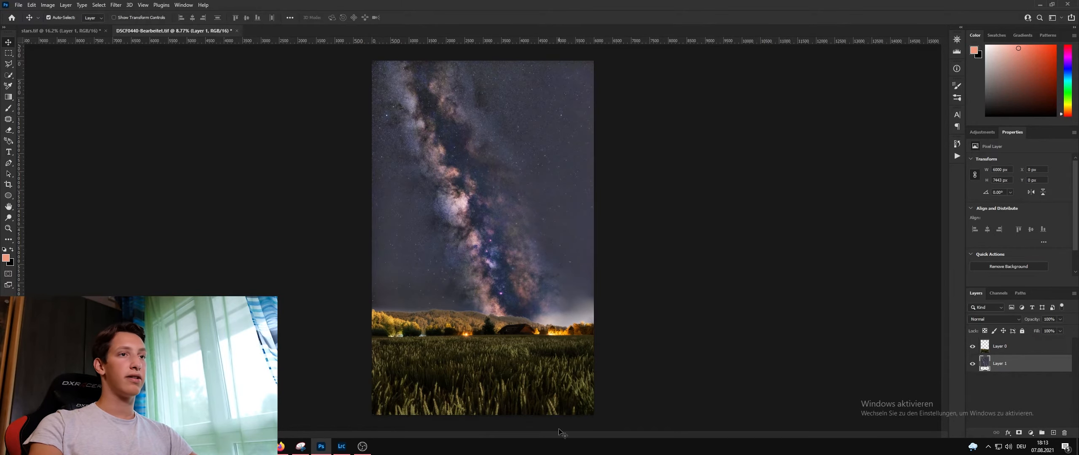
scroll(523, 356, "up", 2)
scroll(518, 364, "down", 2)
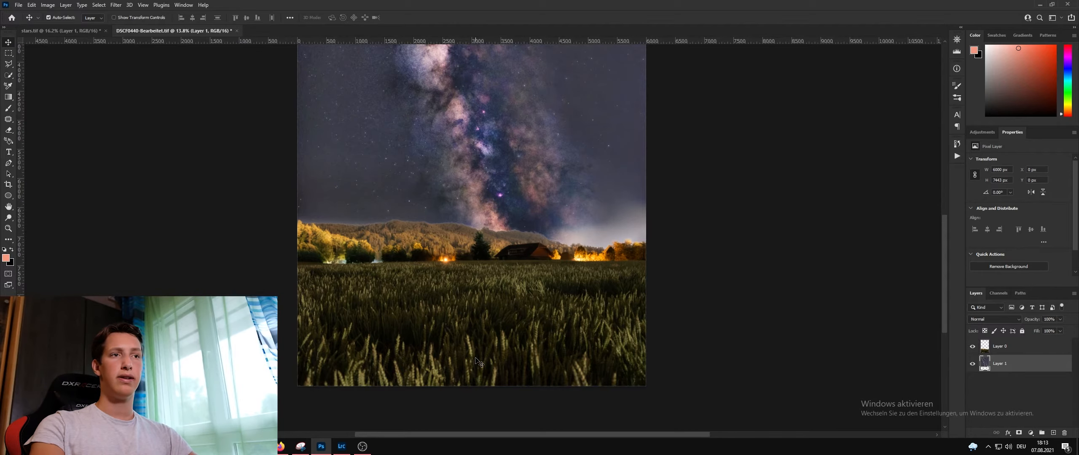
scroll(506, 282, "up", 3)
scroll(516, 276, "up", 2)
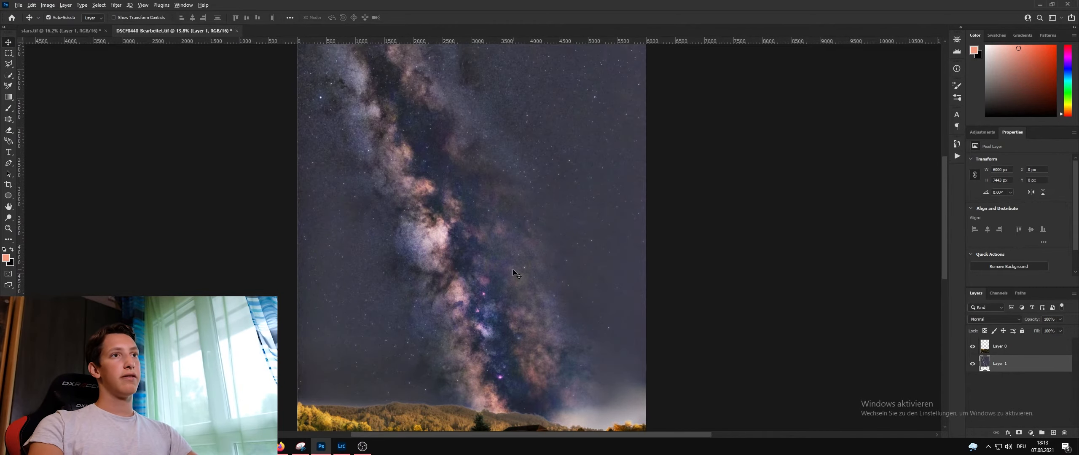
scroll(512, 277, "down", 2)
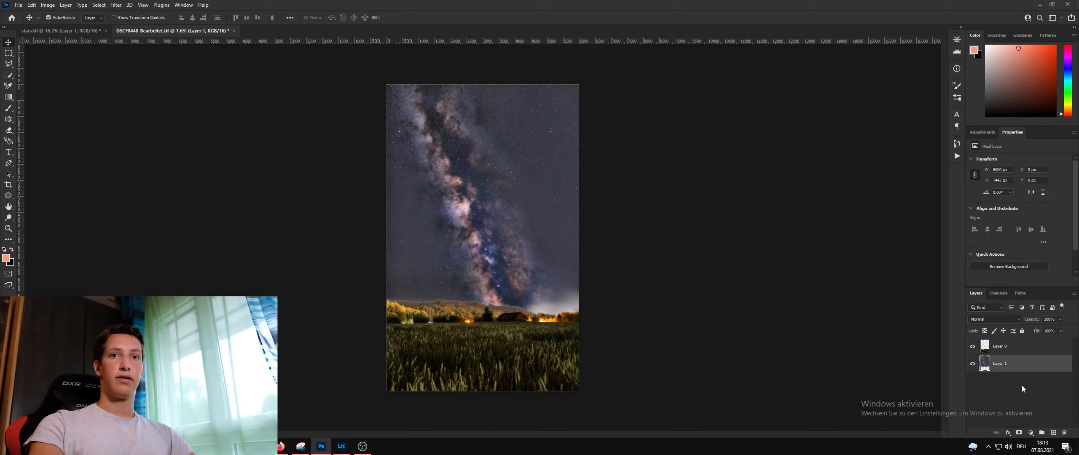
left_click(1028, 347)
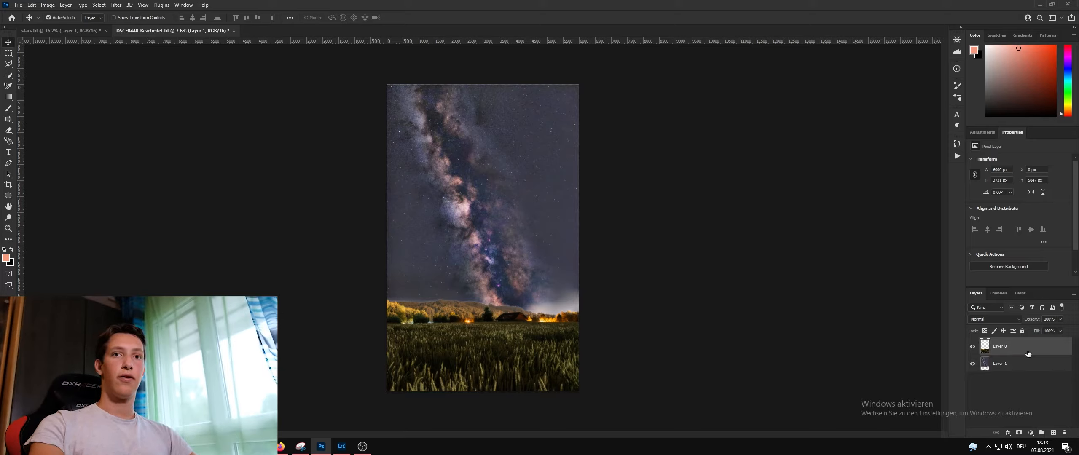
left_click(116, 7)
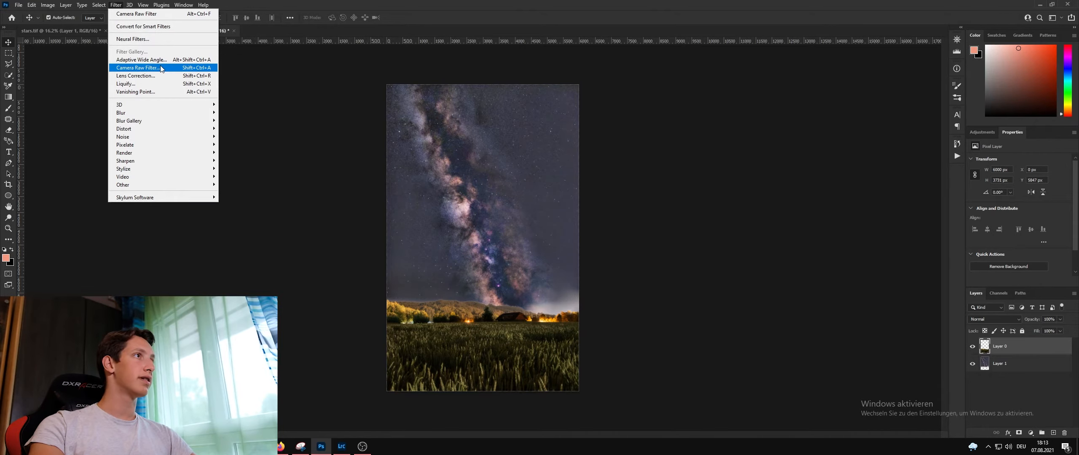
left_click(160, 66)
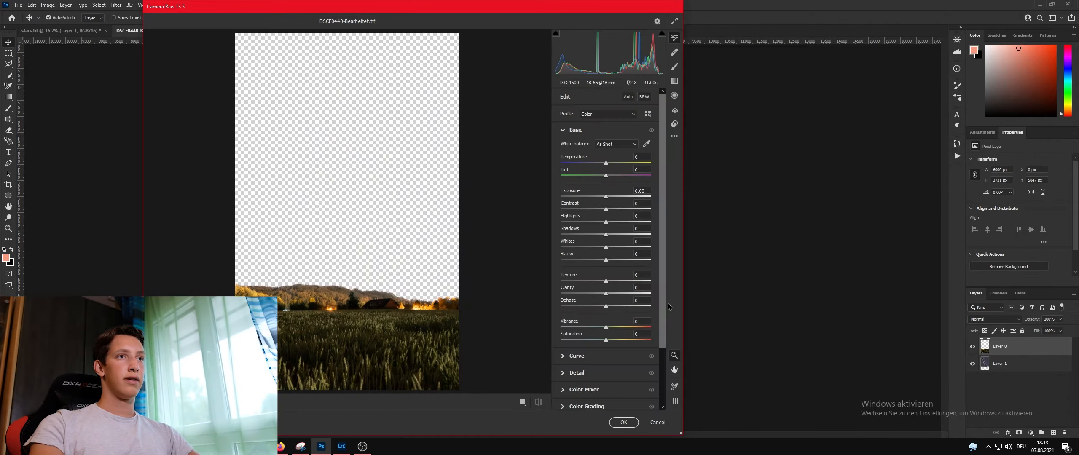
left_click_drag(605, 163, 597, 166)
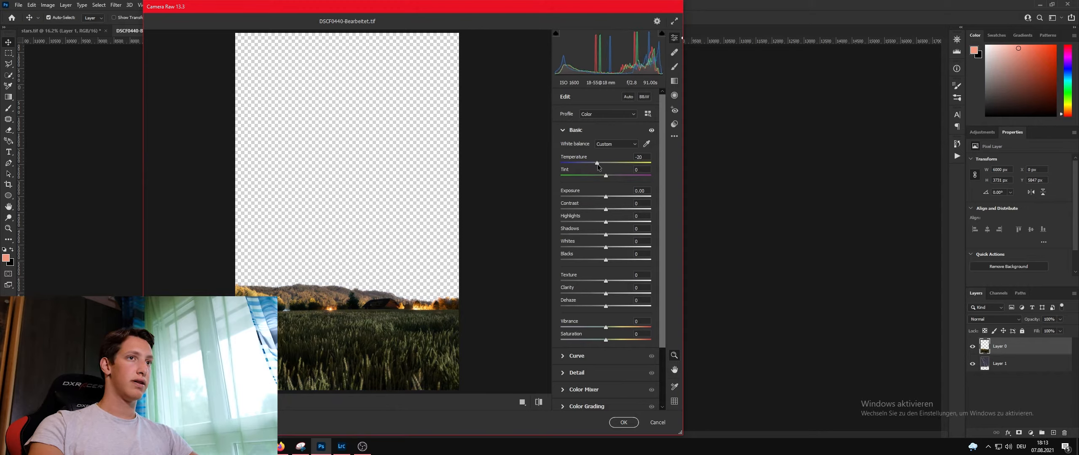
left_click_drag(606, 197, 605, 197)
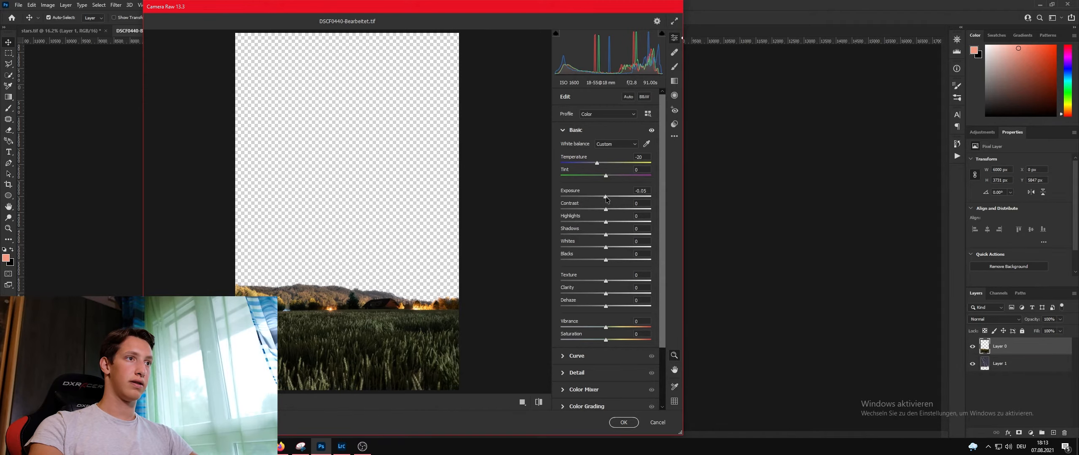
left_click(623, 421)
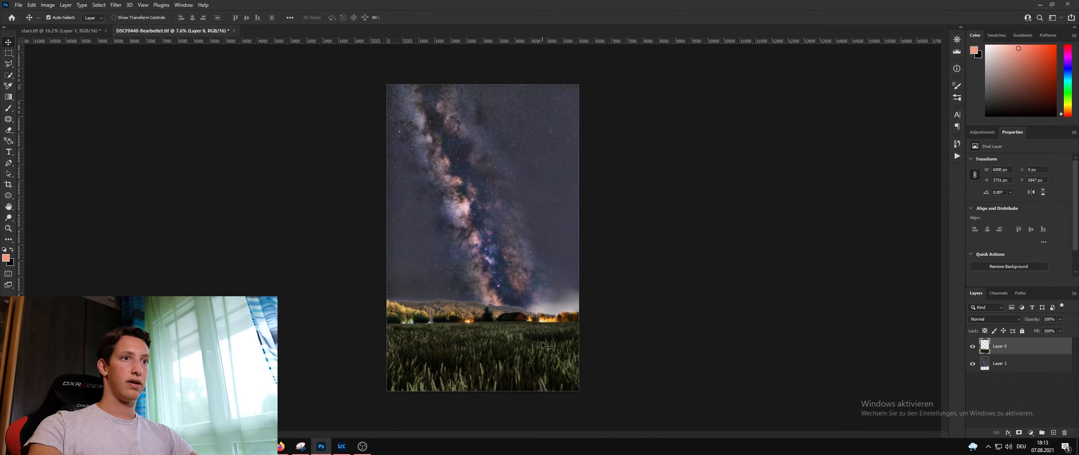
Step: Add an empty layer directly above the Layer 1 sky and choose the Gradient tool for it
scroll(546, 346, "up", 2)
scroll(398, 204, "up", 3)
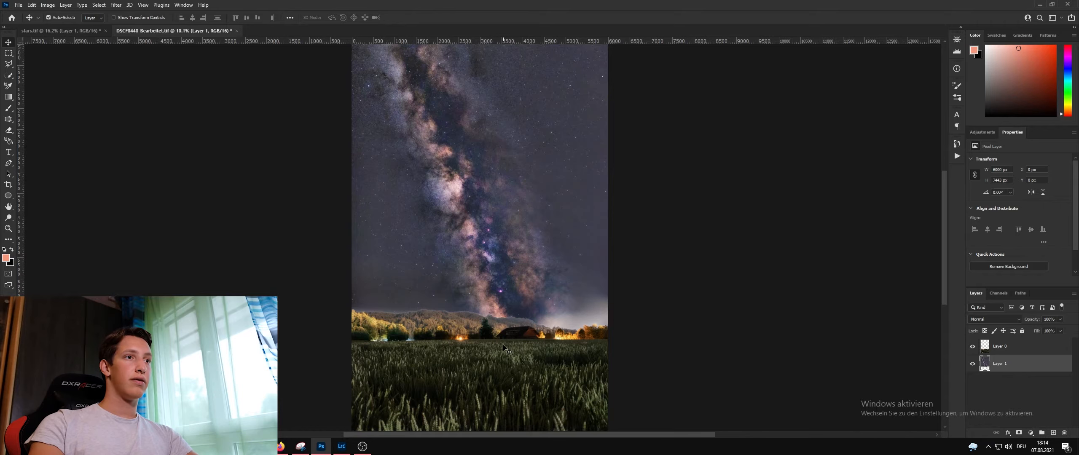
scroll(504, 348, "up", 2)
scroll(499, 274, "down", 3)
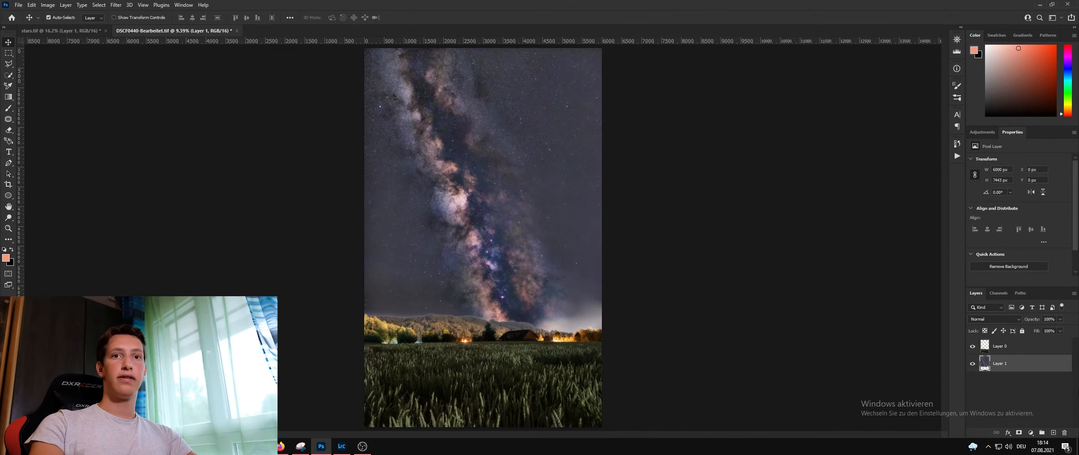
left_click(1052, 433)
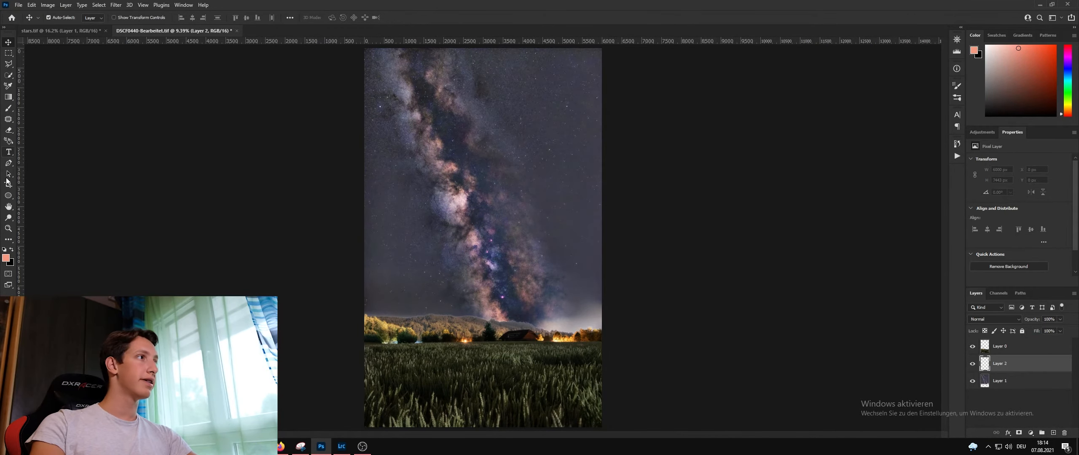
left_click(7, 98)
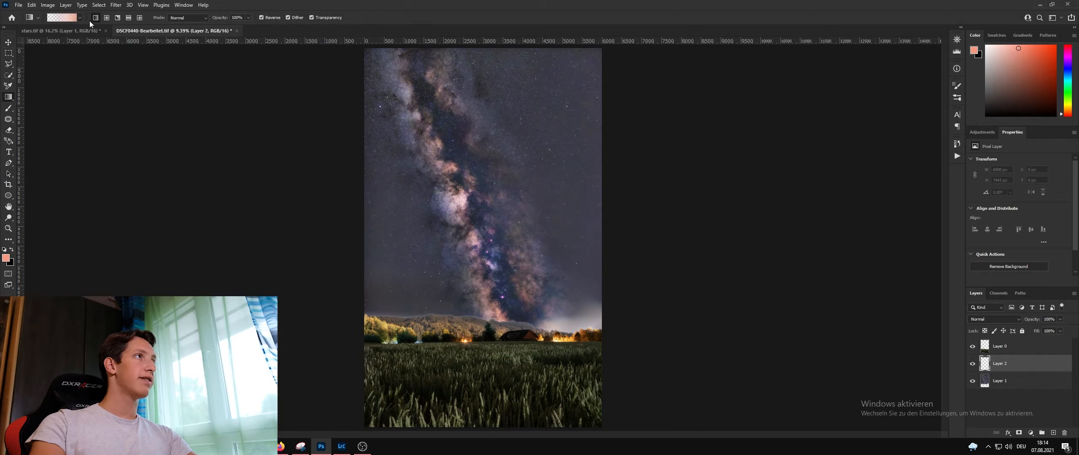
Step: Check the colour of the end stop in the custom transparent-to-pink gradient, keeping its settings
left_click(66, 17)
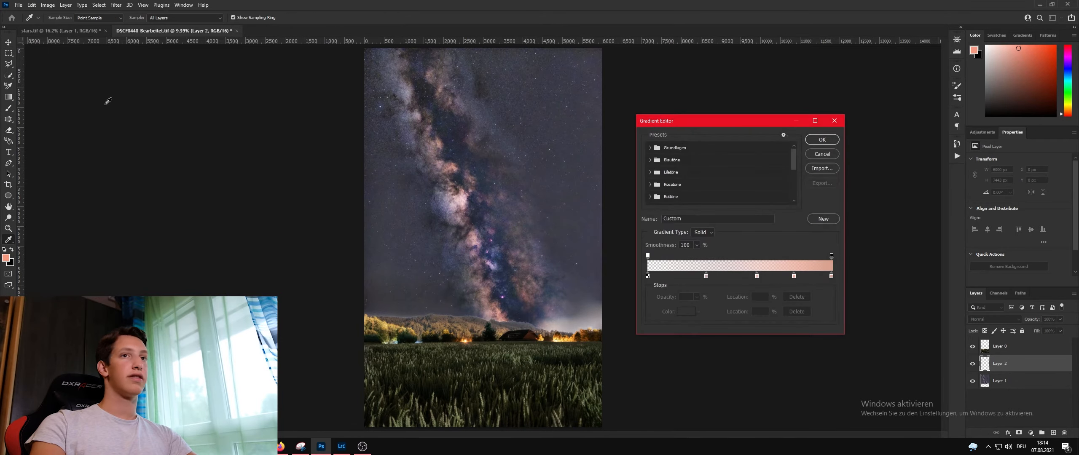
left_click(831, 276)
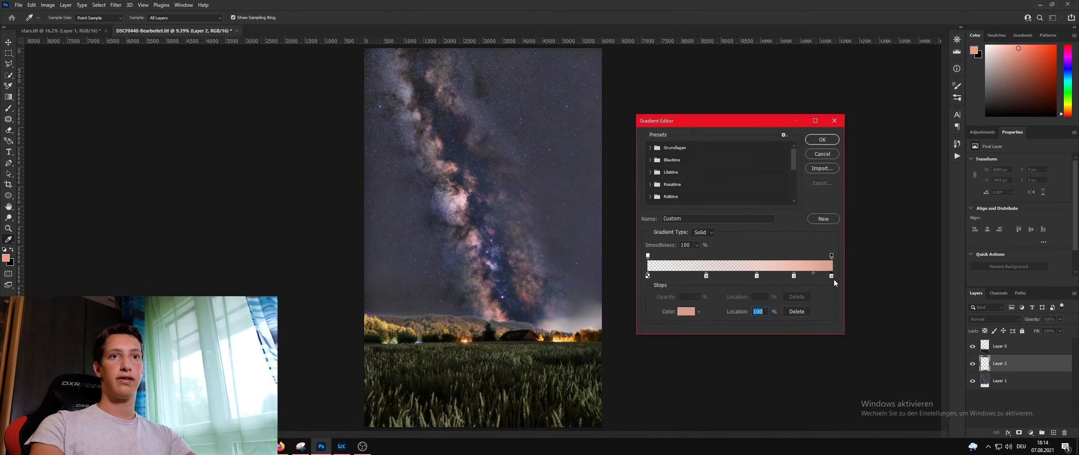
left_click(683, 312)
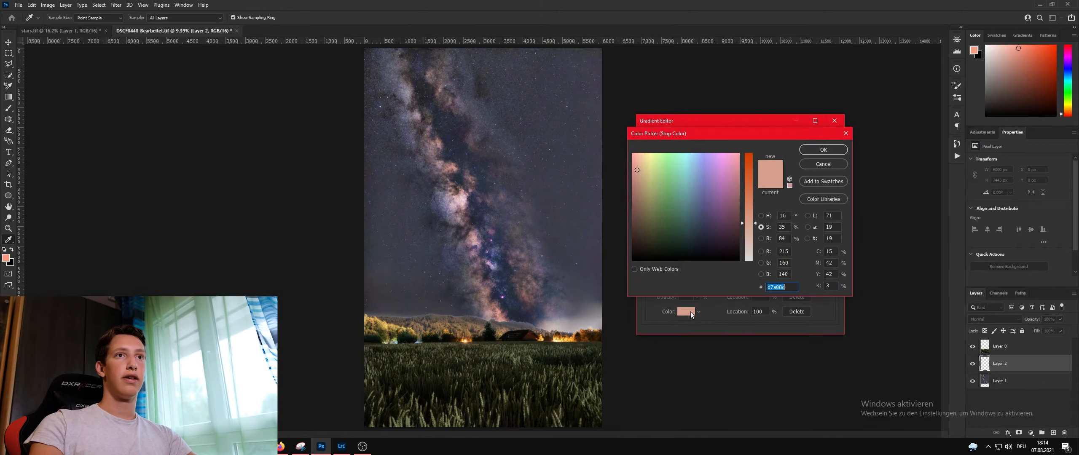
left_click(843, 151)
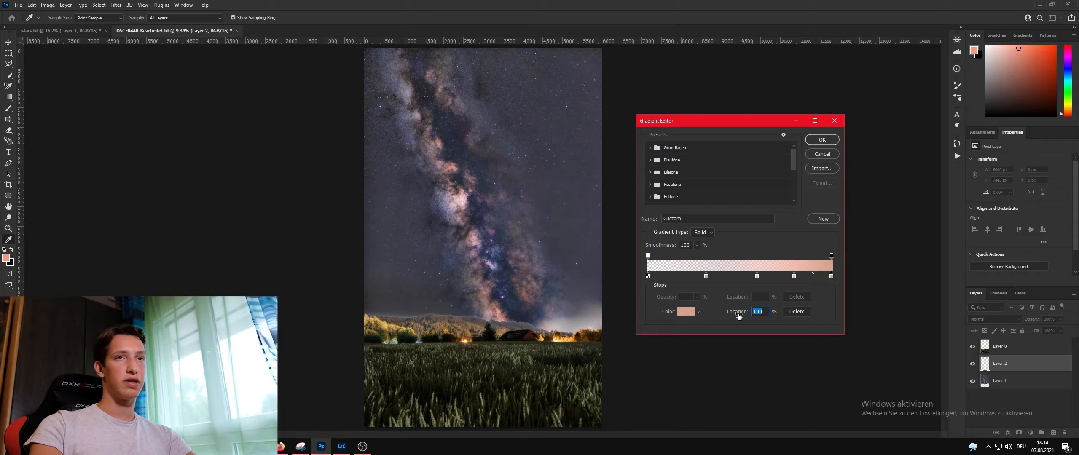
left_click(815, 141)
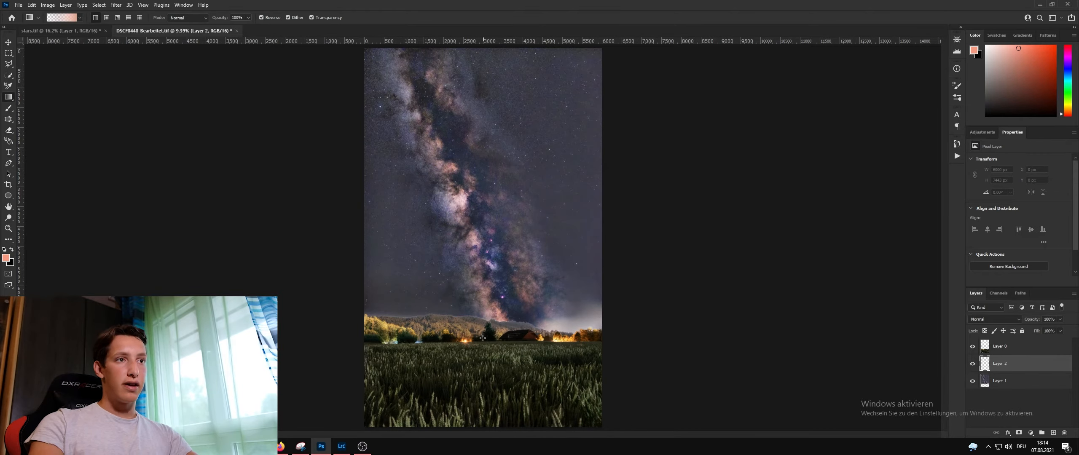
Step: Try a linear pink gradient on the new layer, fading upward from the field's upper edge into the sky
left_click_drag(479, 344, 475, 341)
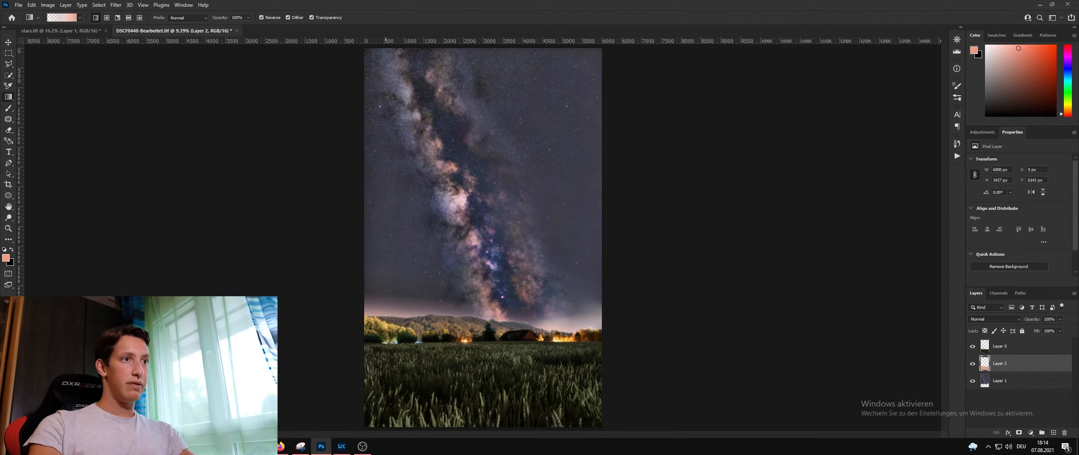
scroll(388, 314, "up", 5)
scroll(551, 313, "down", 5)
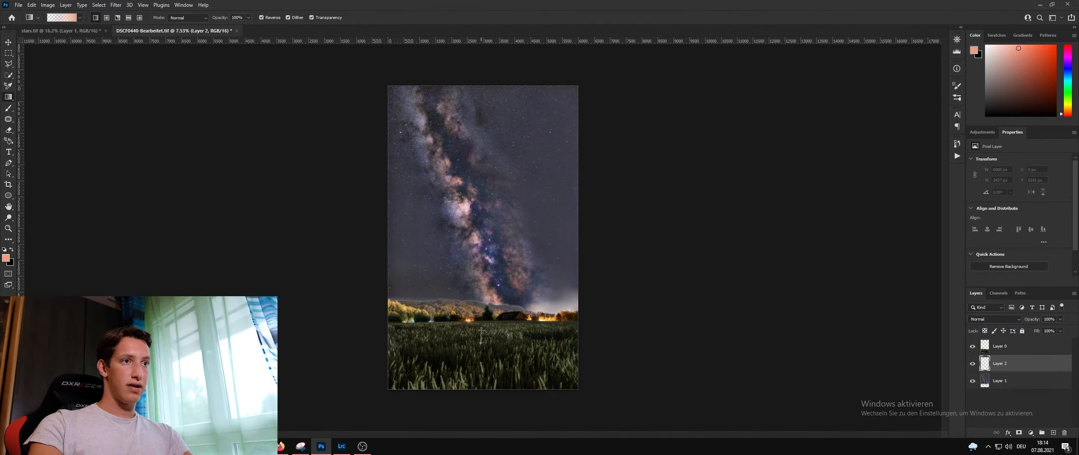
Step: Draw a linear pink gradient on the new layer, fading from the upper wheat field to just above the hills as a horizon glow
left_click_drag(481, 330, 480, 301)
scroll(489, 303, "up", 2)
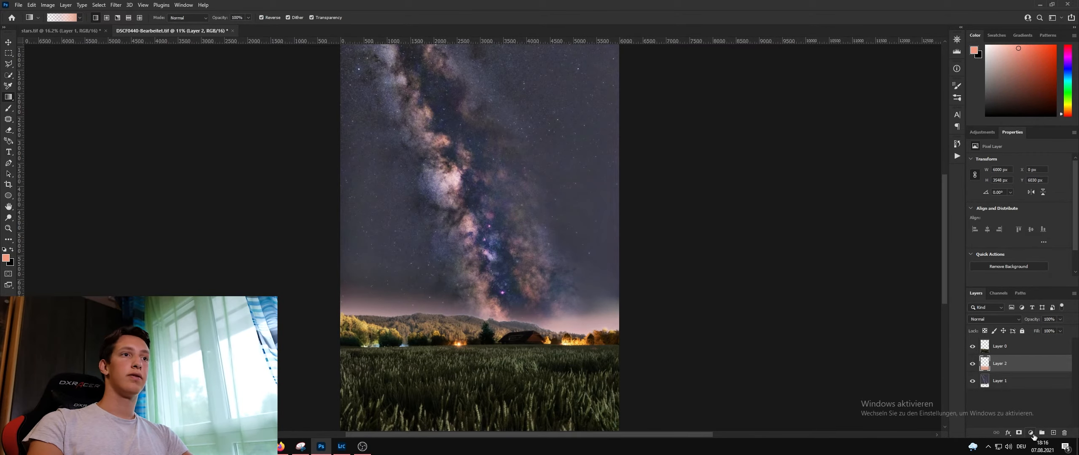
scroll(394, 289, "up", 3)
scroll(568, 330, "down", 4)
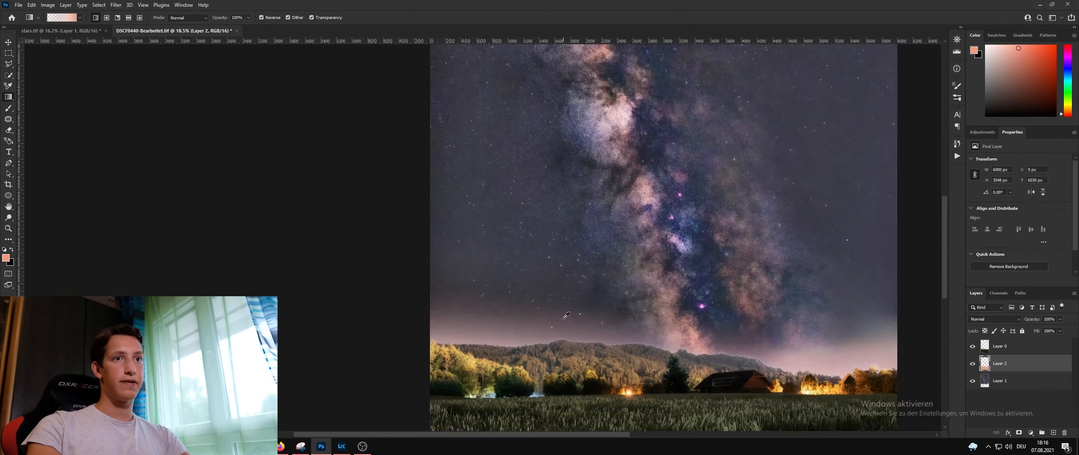
scroll(568, 329, "up", 2)
scroll(794, 319, "up", 1)
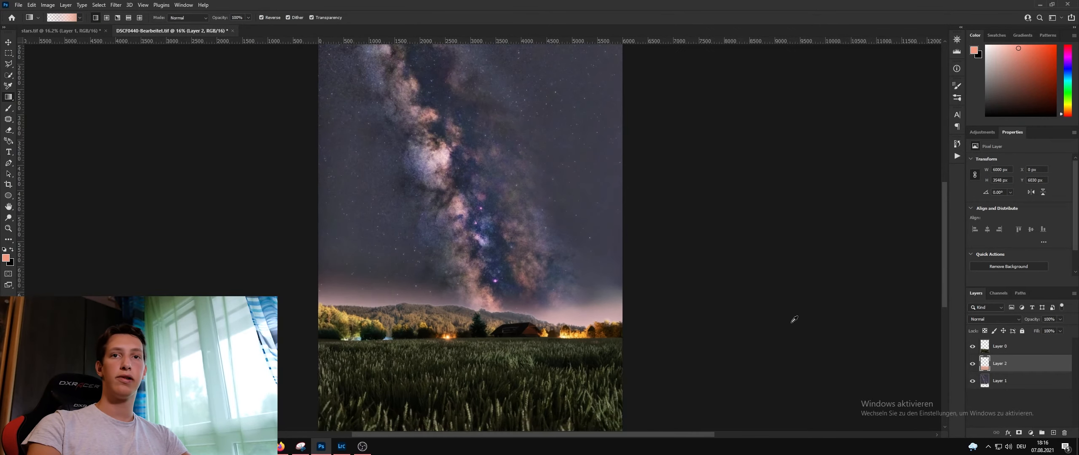
Step: Add a Hue/Saturation adjustment above the Layer 2 glow and clip it to that layer
left_click(1029, 433)
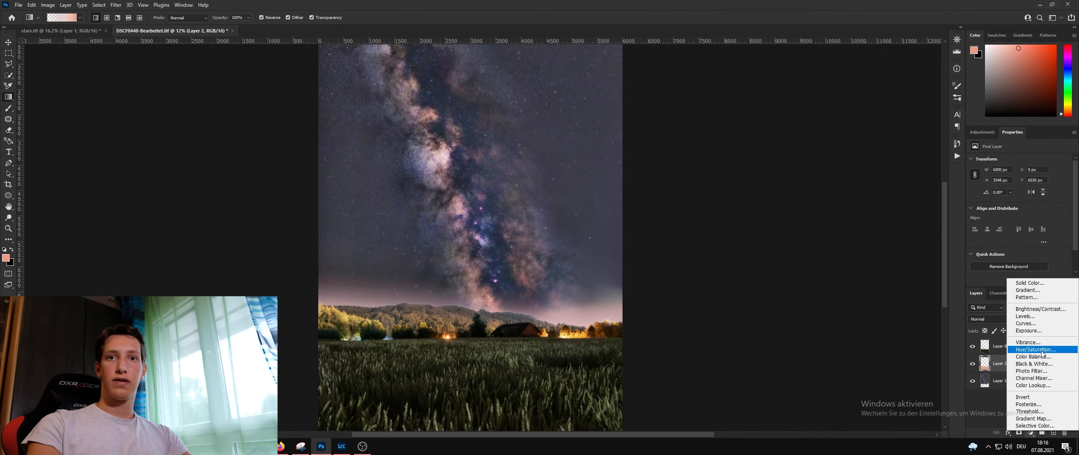
left_click(1041, 350)
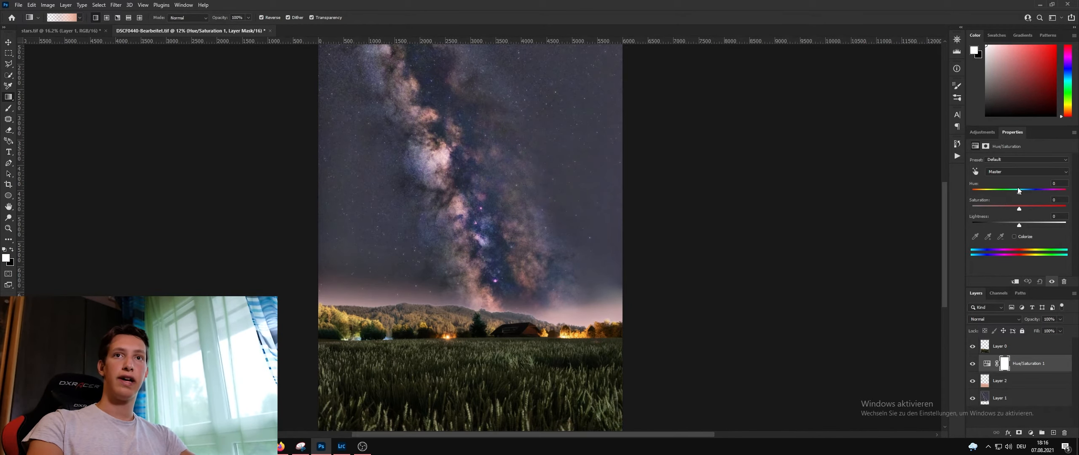
left_click(1015, 282)
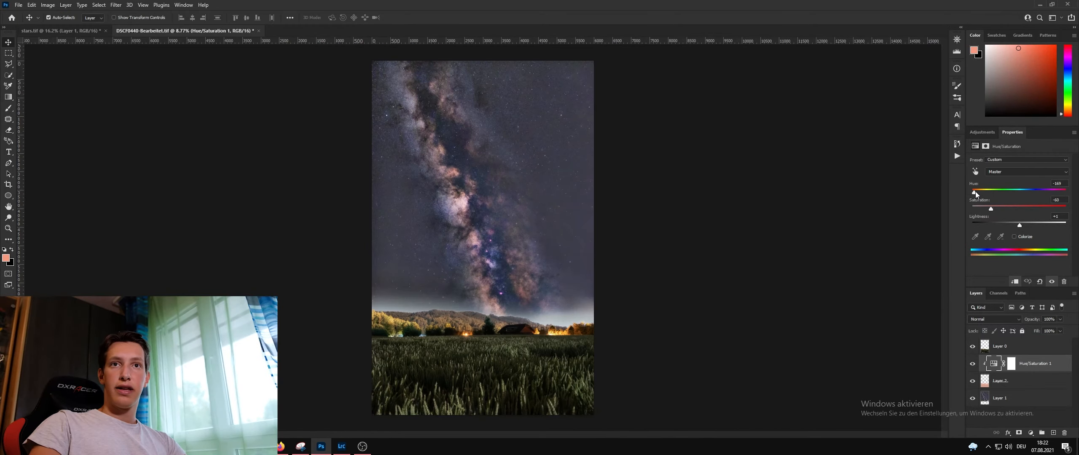
Step: Shift the glow's hue to a muted purple with the clipped Hue/Saturation layer, setting saturation to -51 and lightness to +5
left_click_drag(975, 193, 1001, 196)
scroll(445, 329, "up", 3)
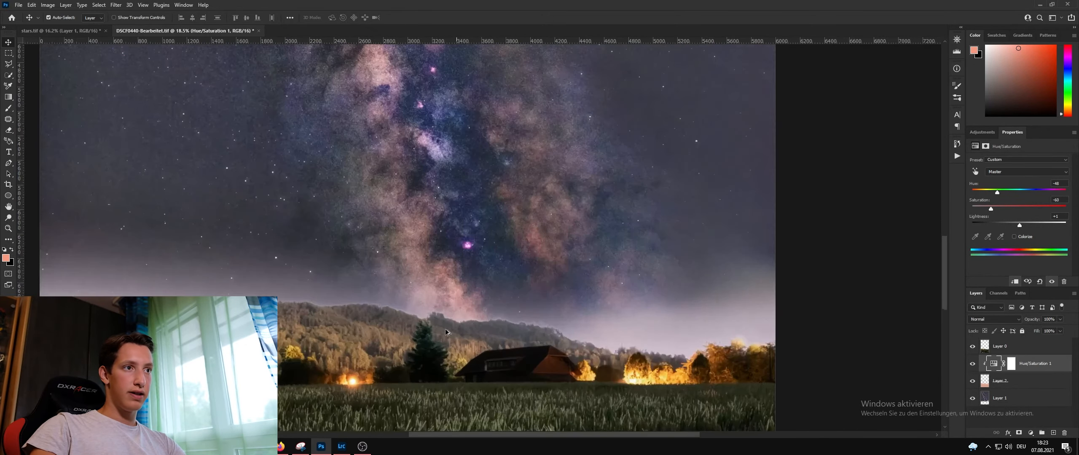
scroll(625, 334, "down", 2)
scroll(625, 334, "up", 2)
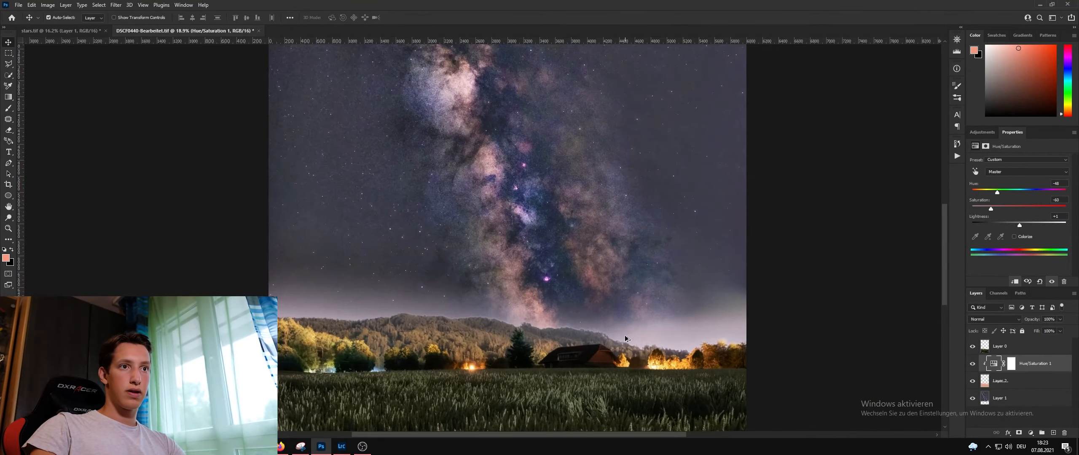
left_click_drag(991, 209, 1019, 229)
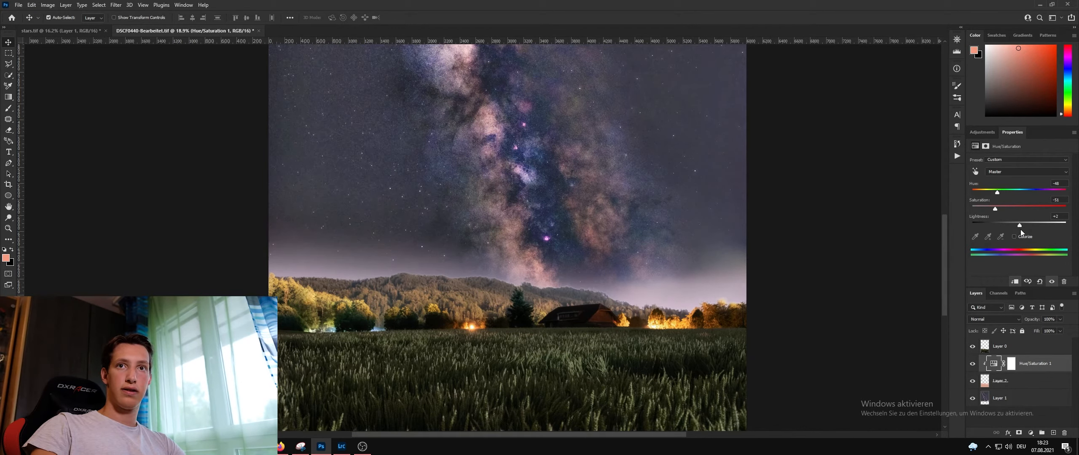
scroll(686, 240, "down", 6)
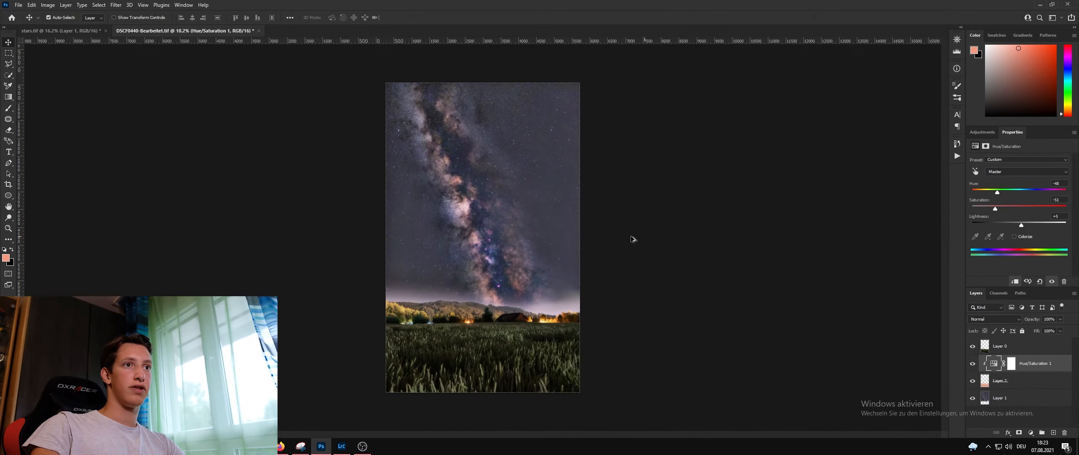
scroll(603, 232, "up", 2)
scroll(602, 230, "down", 1)
left_click(1011, 363)
scroll(526, 288, "up", 2)
scroll(526, 288, "down", 1)
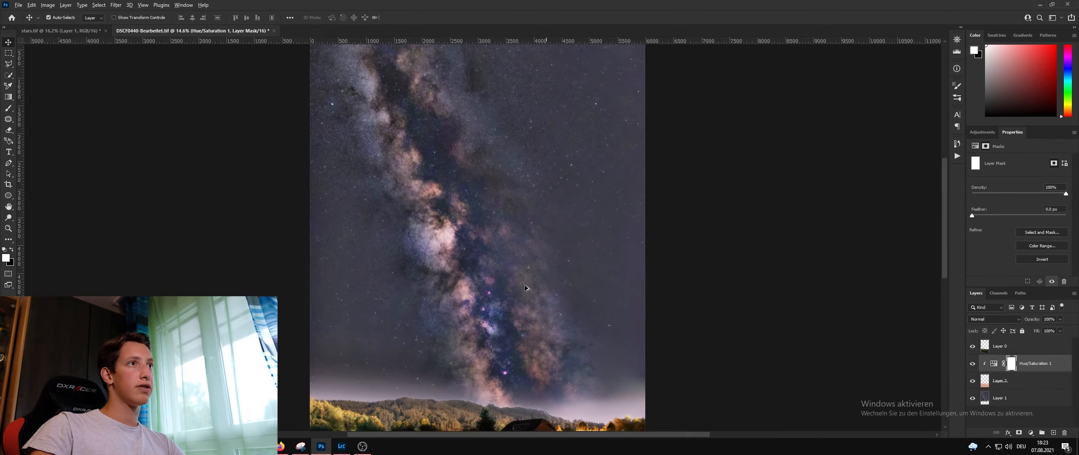
scroll(525, 289, "up", 1)
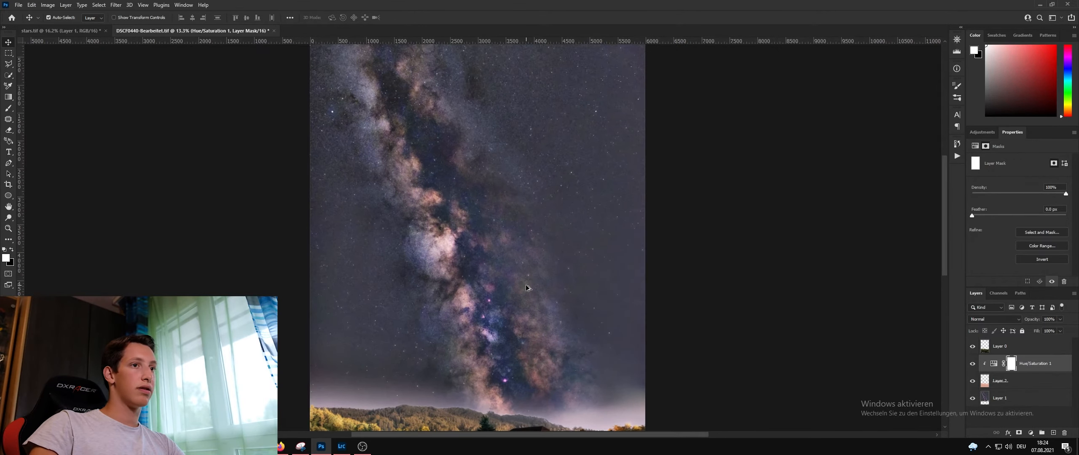
Step: Choose the Dodge tool with its range set to Highlights and make the Layer 1 sky the active layer
left_click(8, 219)
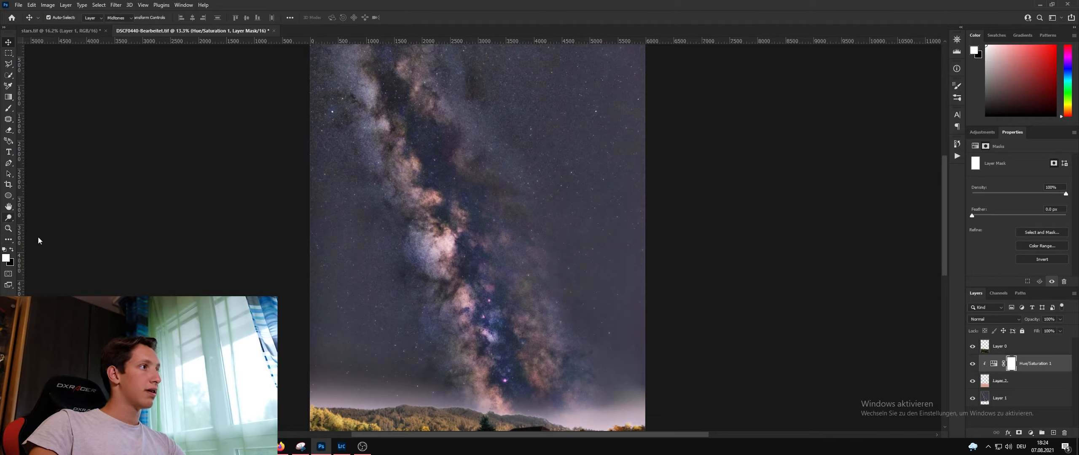
left_click(40, 225)
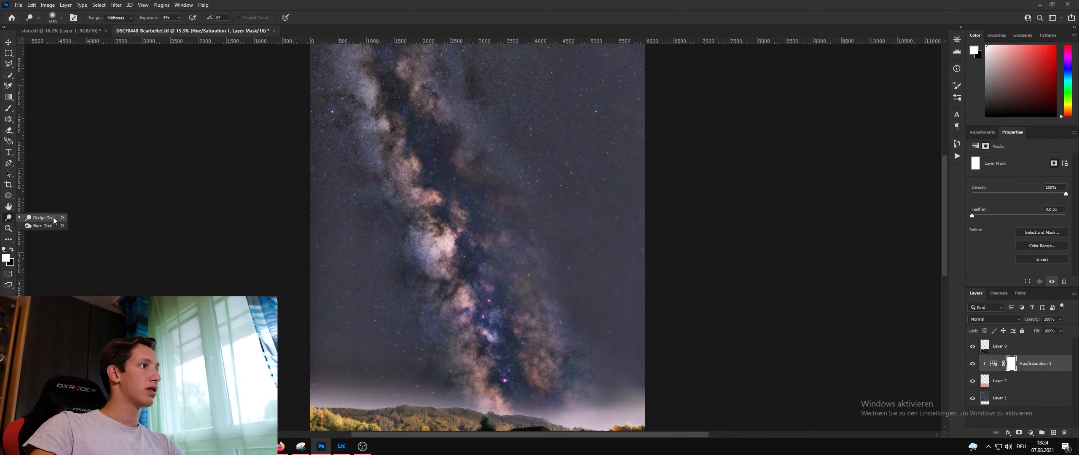
left_click(121, 18)
left_click(120, 24)
left_click(121, 17)
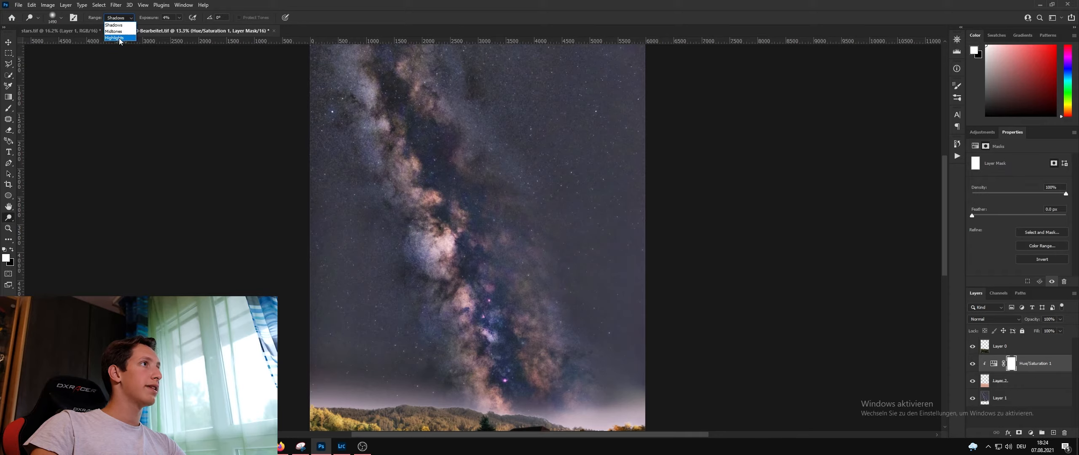
left_click(120, 40)
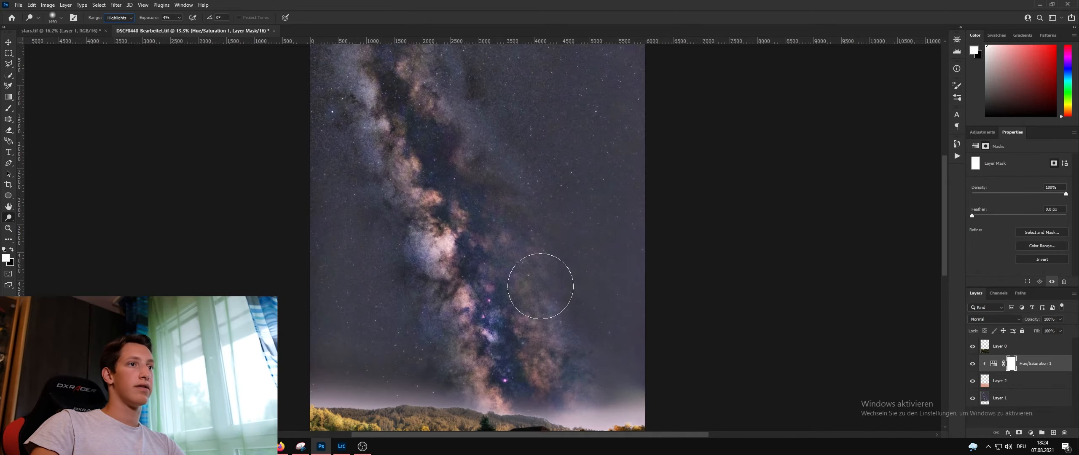
left_click(1024, 404)
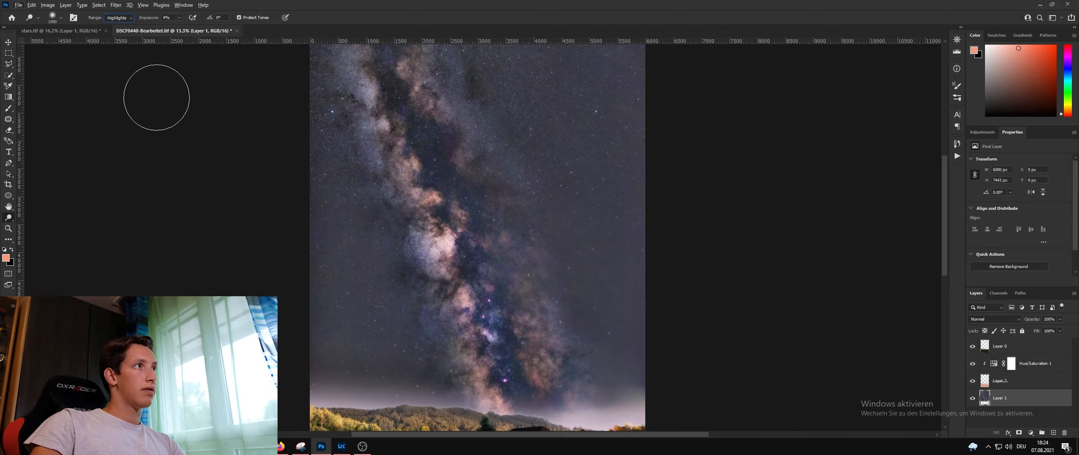
Step: Dodge the highlights of the lower Milky Way just above the hills at 4% exposure
scroll(534, 352, "up", 4)
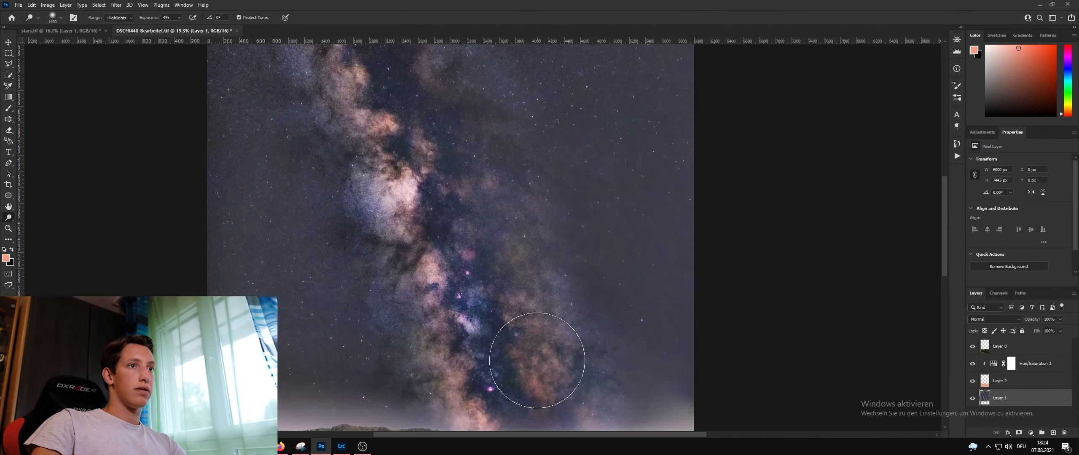
scroll(535, 348, "down", 3)
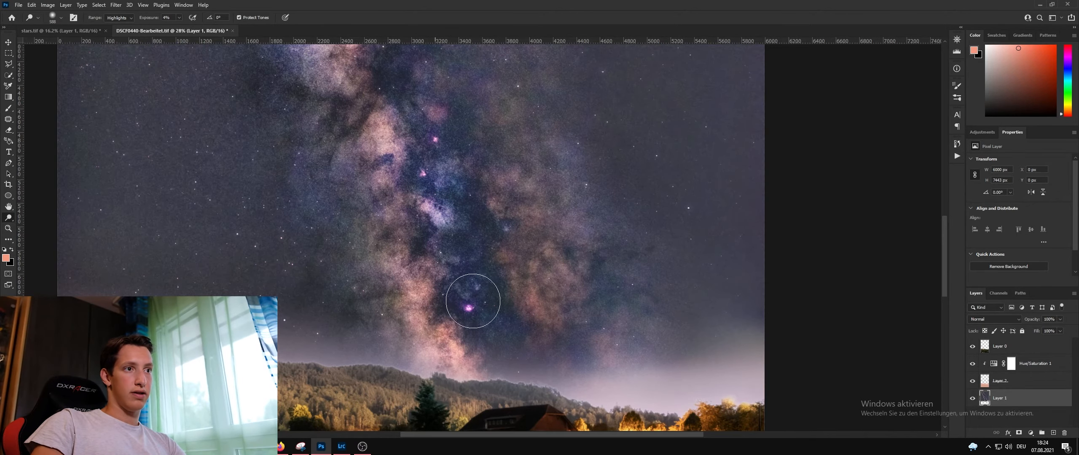
scroll(488, 265, "down", 3)
scroll(489, 265, "down", 2)
scroll(480, 294, "up", 2)
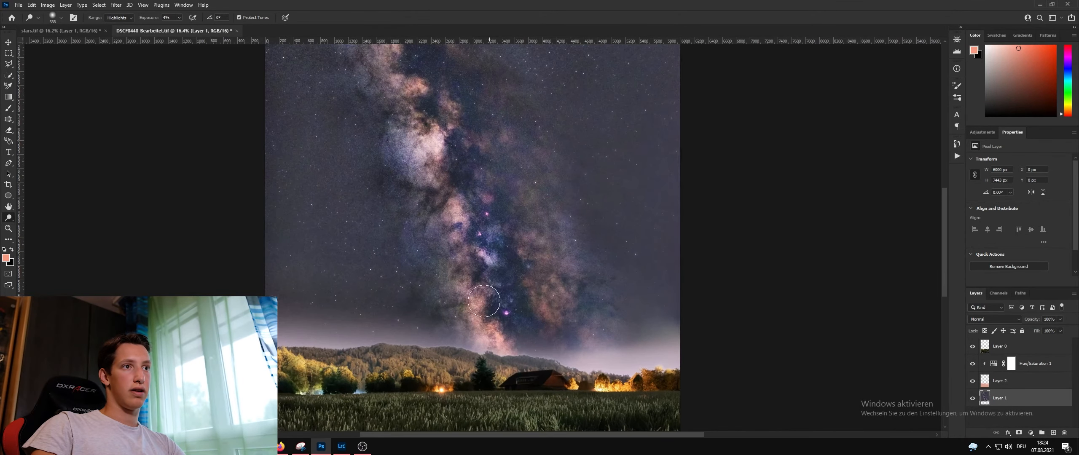
scroll(513, 125, "down", 2)
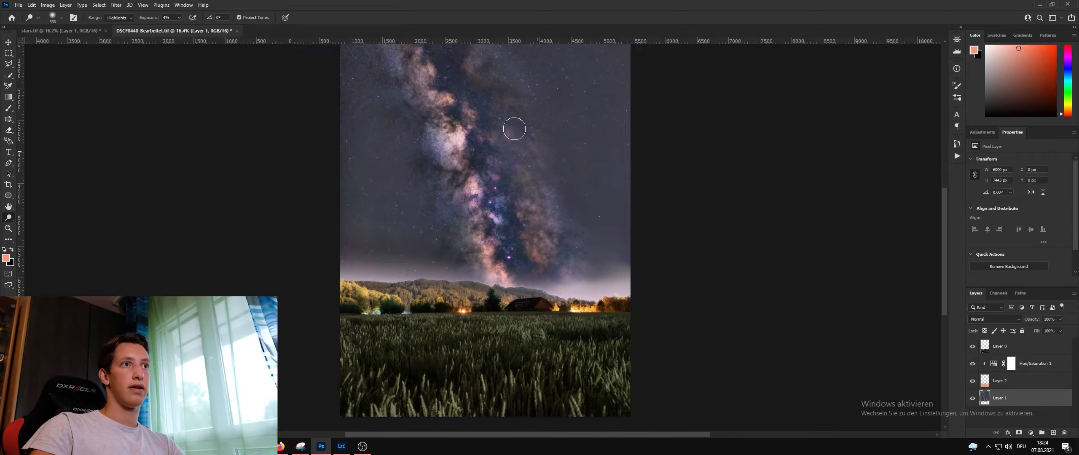
scroll(521, 158, "up", 1)
scroll(521, 158, "down", 1)
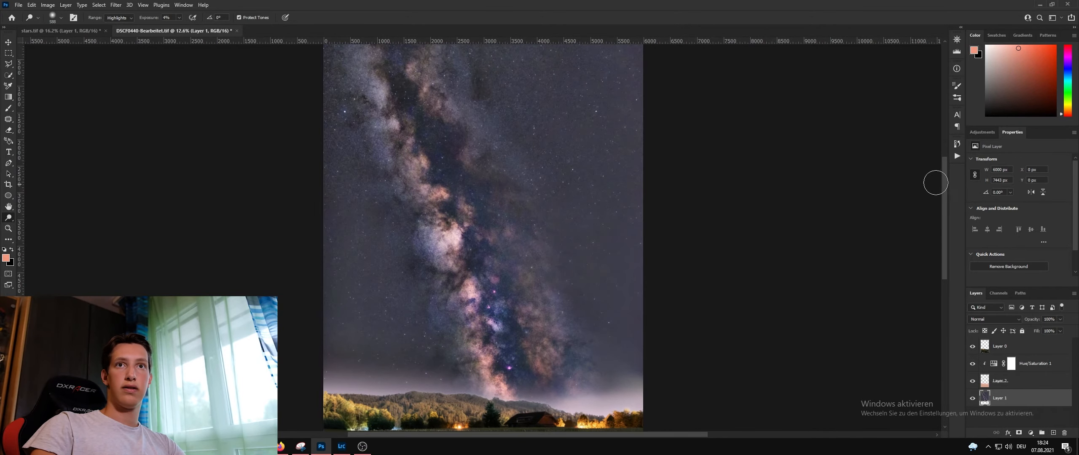
Step: Compare the sky before and after the dodging using the history states, then return to the latest state
left_click(957, 145)
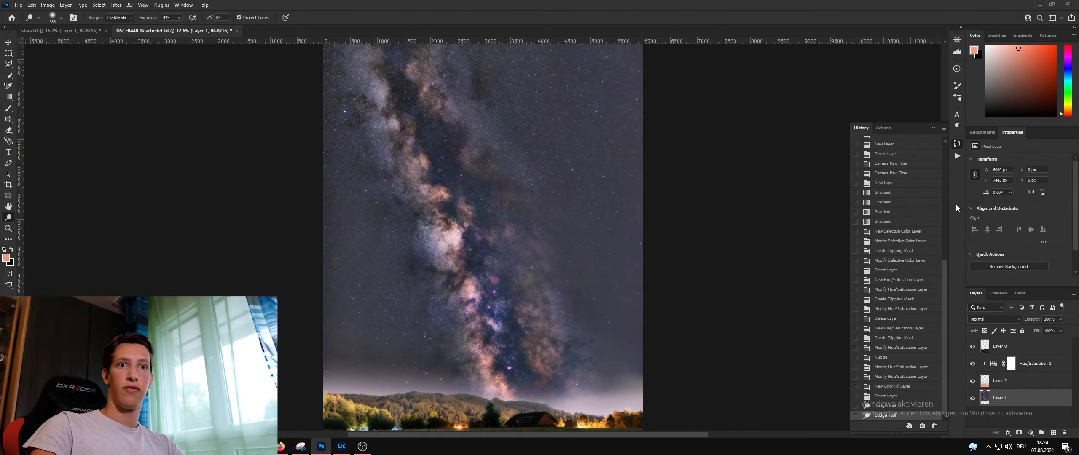
left_click(890, 395)
left_click(896, 415)
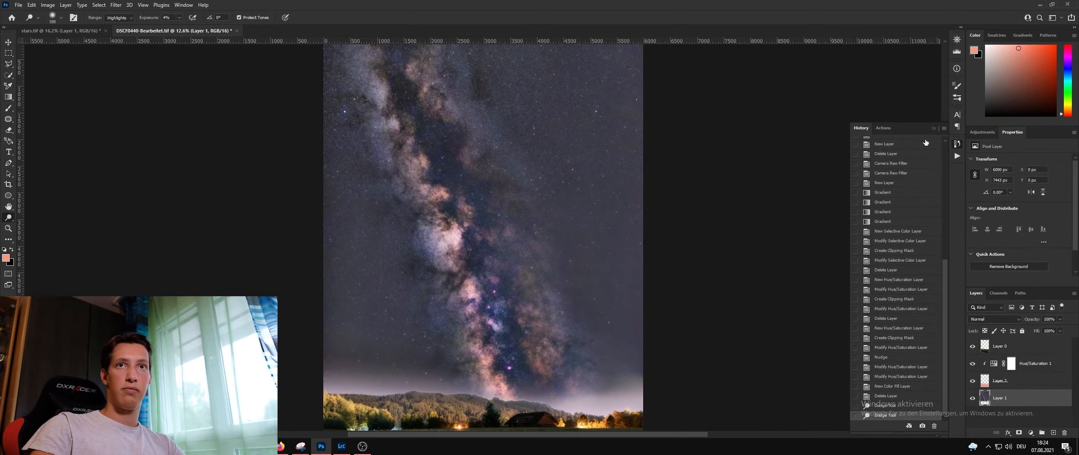
left_click(961, 140)
Step: Continue dodging the bright clouds along the Milky Way band toward its upper end, keeping 4% exposure
scroll(543, 365, "up", 2)
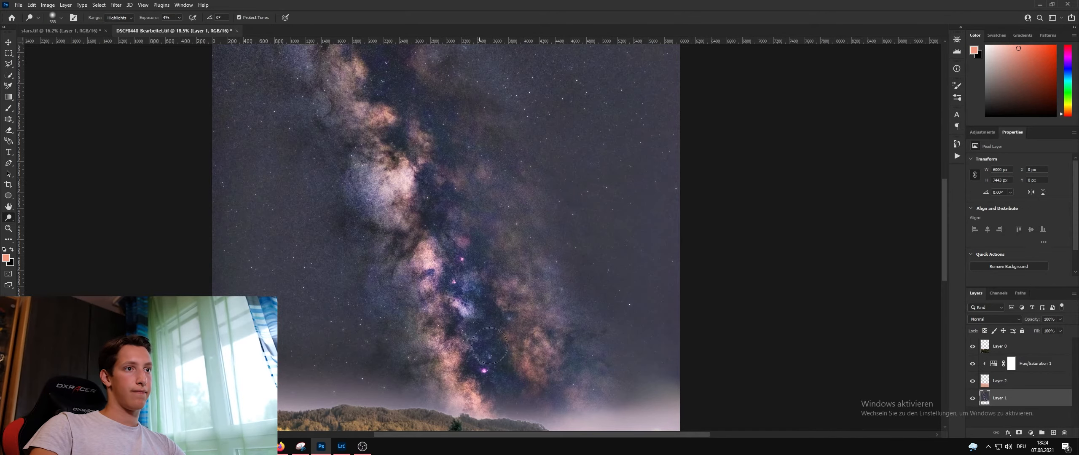
scroll(438, 257, "up", 5)
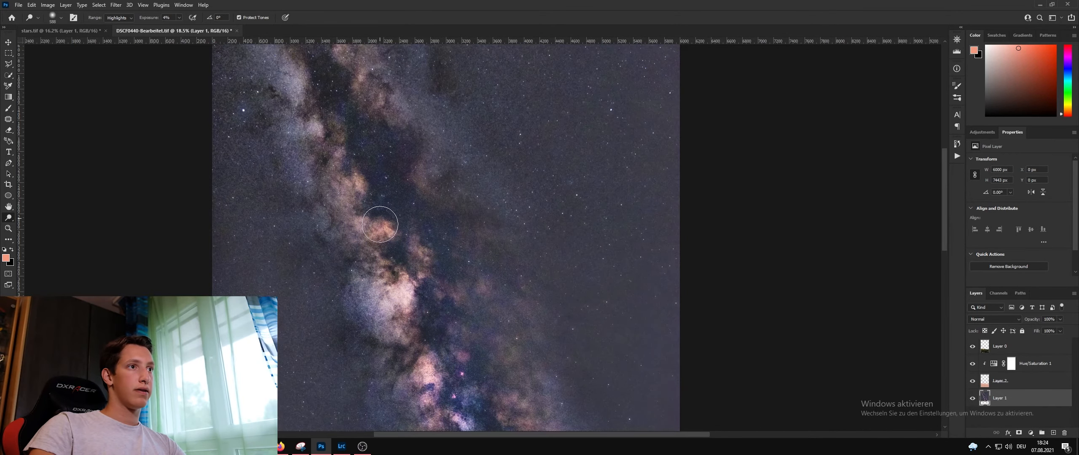
scroll(379, 228, "up", 3)
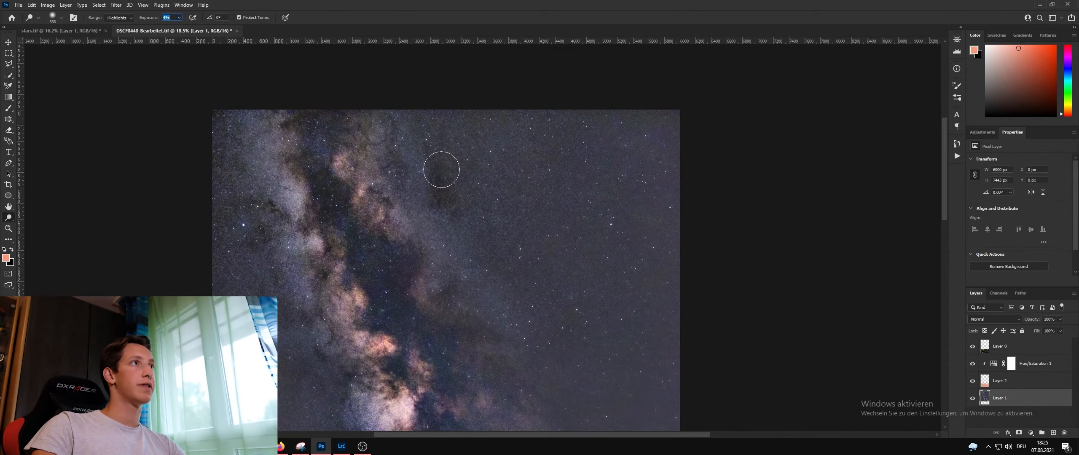
scroll(438, 211, "up", 2)
Step: Burn the bright Milky Way core on Layer 1 using a larger brush, the Highlights range and 4% exposure
right_click(12, 219)
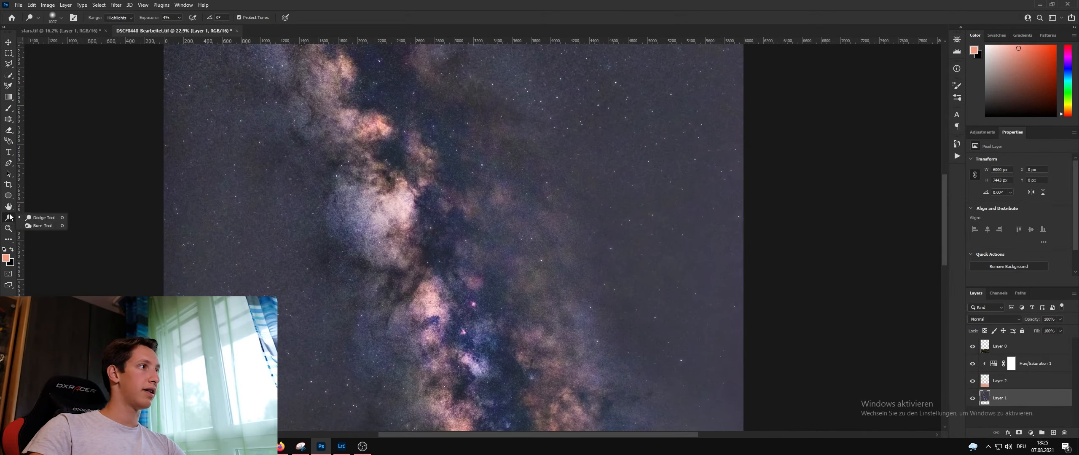
left_click(36, 224)
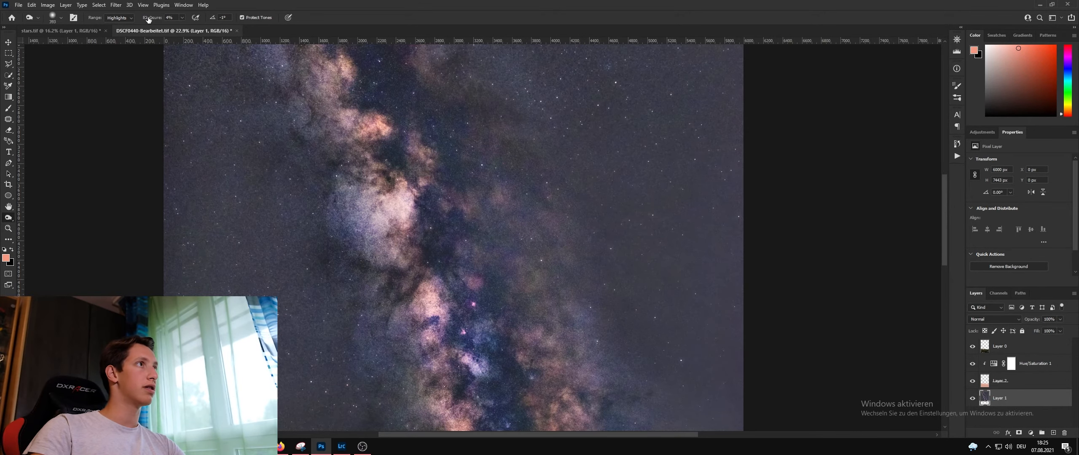
left_click(115, 17)
left_click(116, 36)
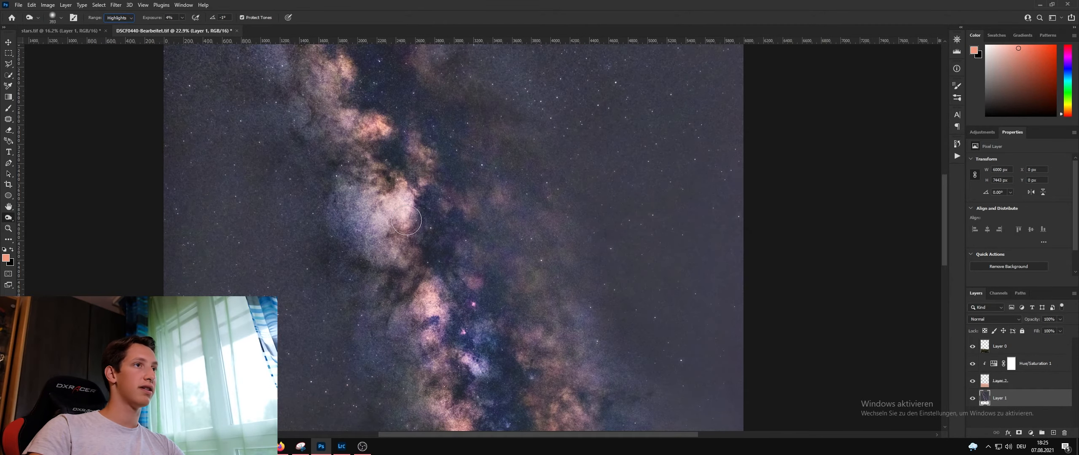
left_click_drag(400, 233, 425, 236)
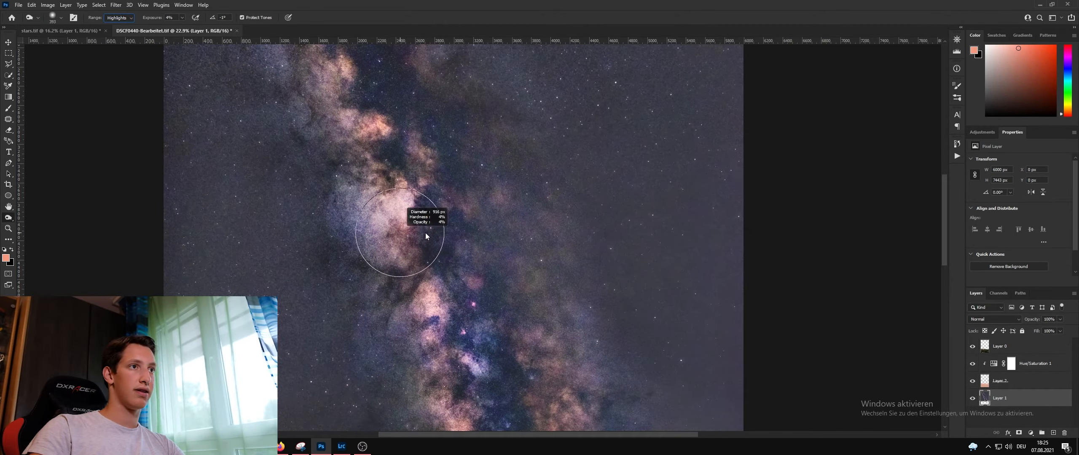
right_click(10, 218)
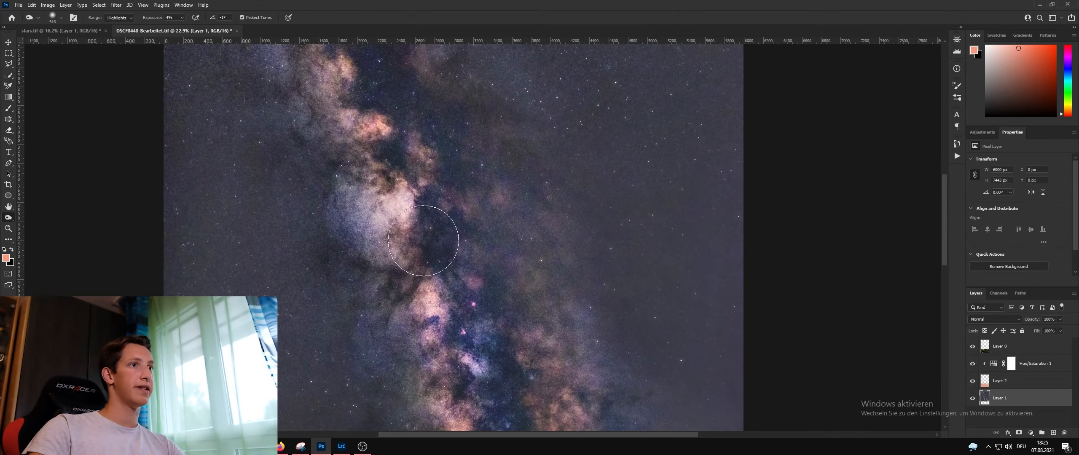
left_click_drag(381, 219, 394, 215)
Step: Compare the whole composite before and after all dodging and burning, then restore the latest Burn state
scroll(674, 258, "down", 7)
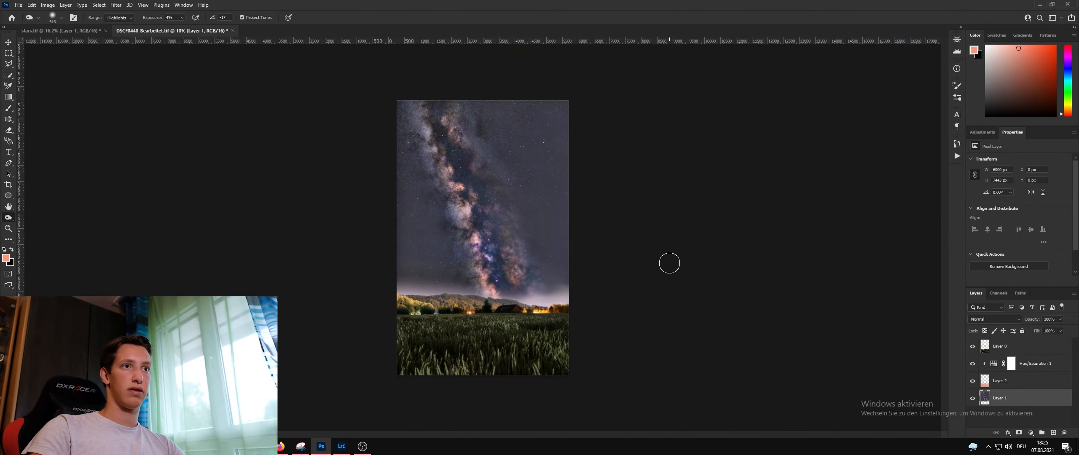
scroll(651, 261, "up", 1)
scroll(621, 238, "up", 1)
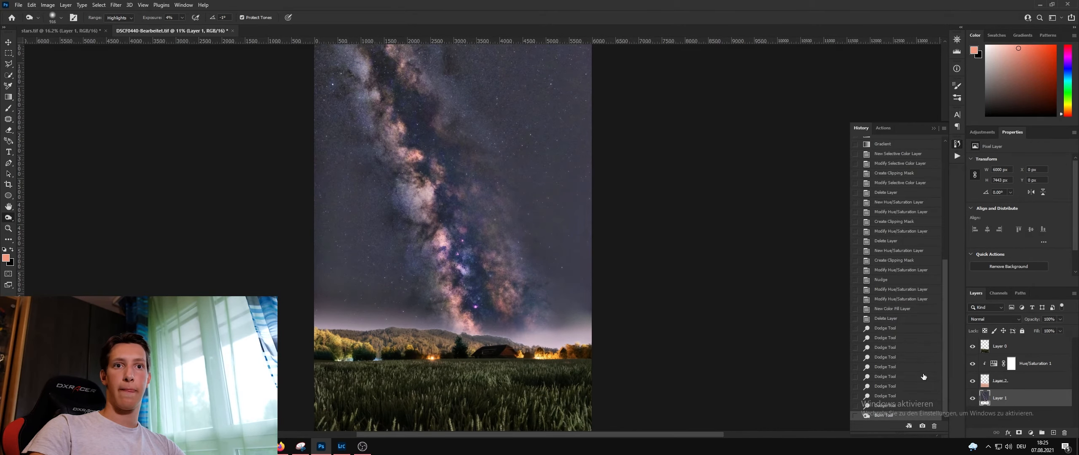
left_click(894, 318)
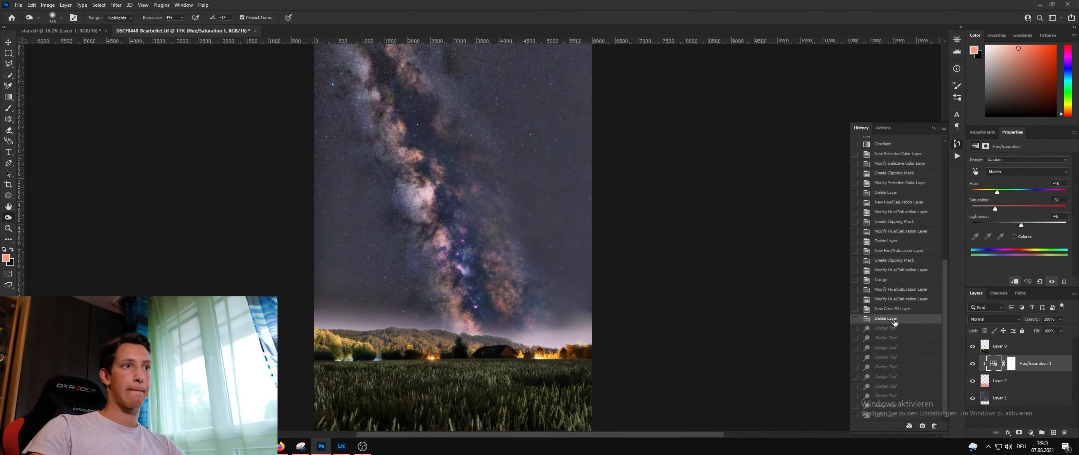
left_click(897, 415)
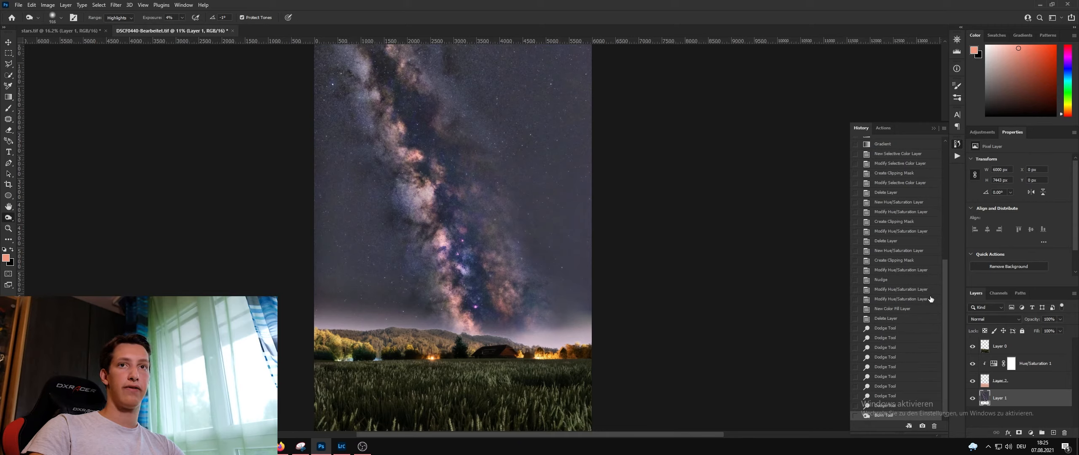
left_click(958, 144)
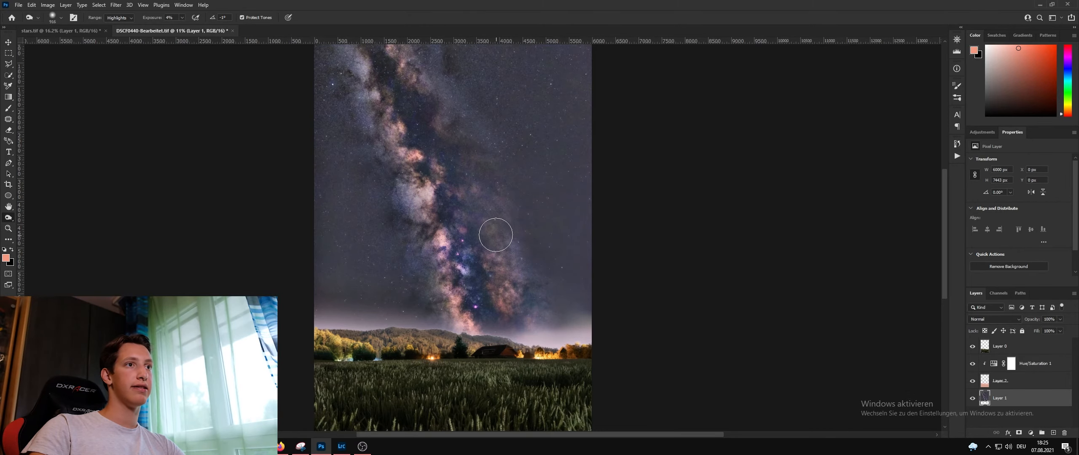
Step: Burn the dark dust lanes around the lower Milky Way core on Layer 1 using the Shadows range and 4% exposure
right_click(8, 217)
left_click(43, 226)
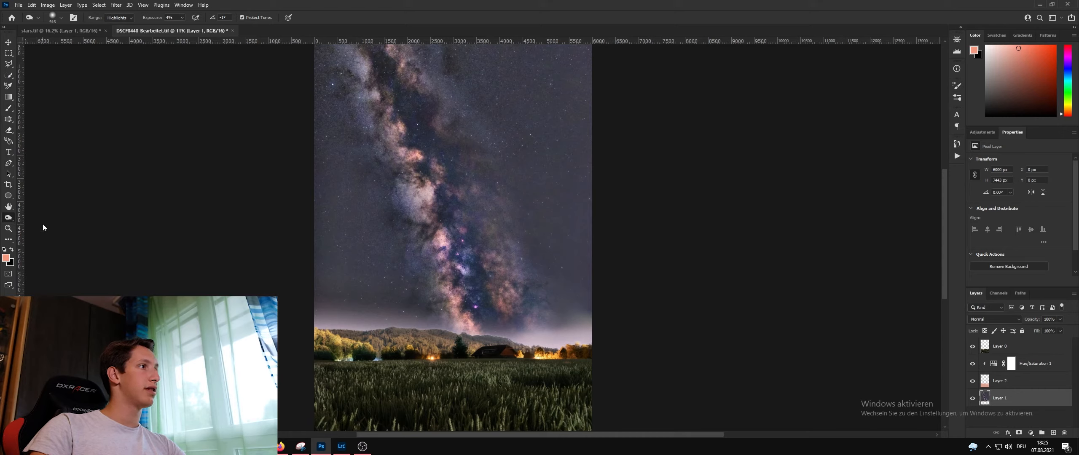
left_click(120, 18)
left_click(118, 25)
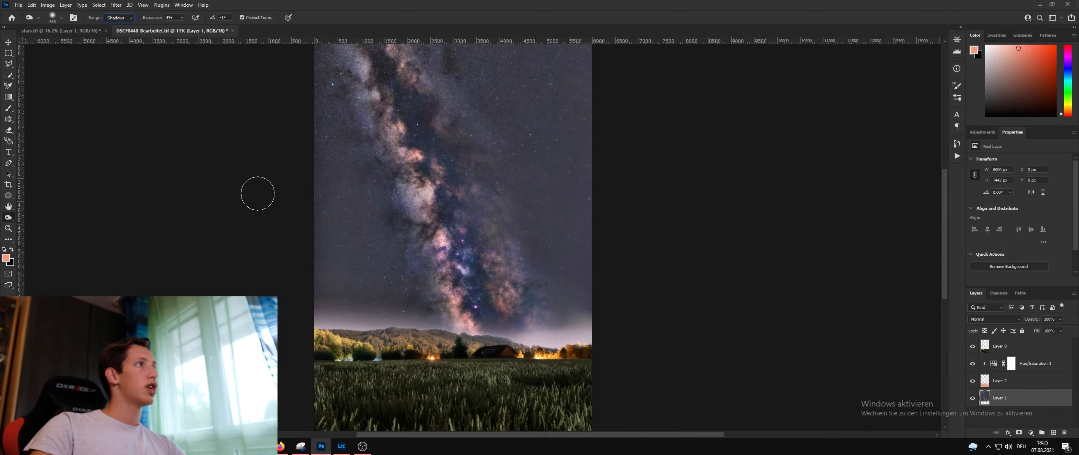
mouse_move(513, 309)
left_mouse_down()
mouse_move(475, 309)
mouse_move(518, 283)
mouse_move(457, 219)
mouse_move(483, 267)
left_mouse_up()
scroll(483, 267, "up", 5)
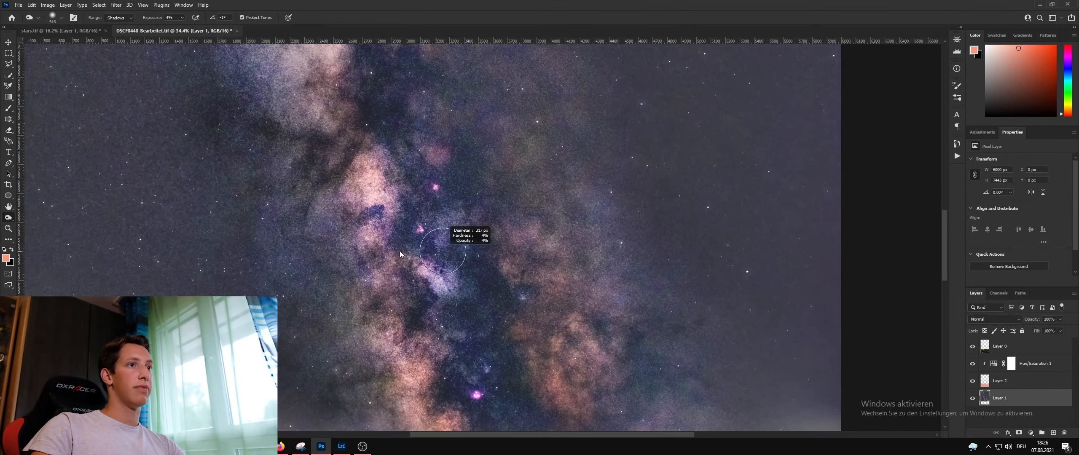
scroll(382, 221, "up", 5)
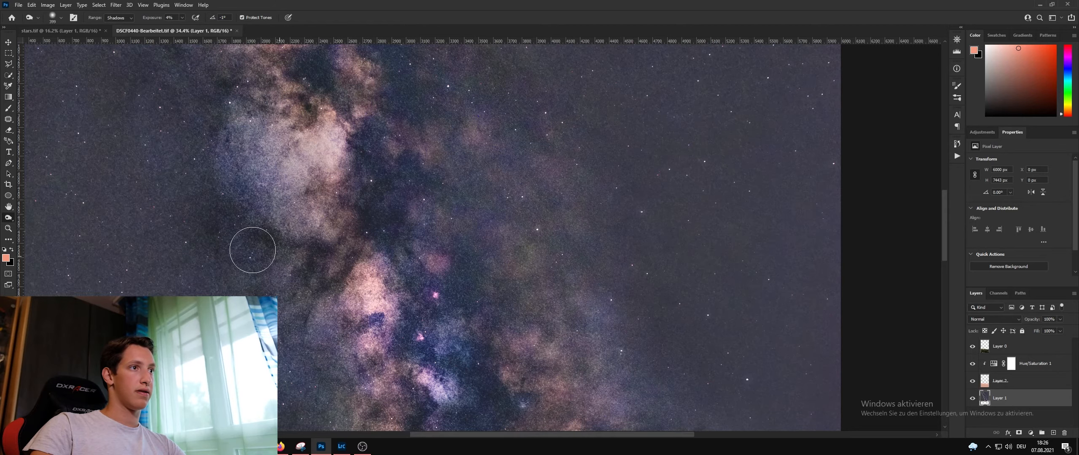
Step: Examine the burned Milky Way shadows in the whole composite and close up near the horizon
scroll(411, 308, "down", 5)
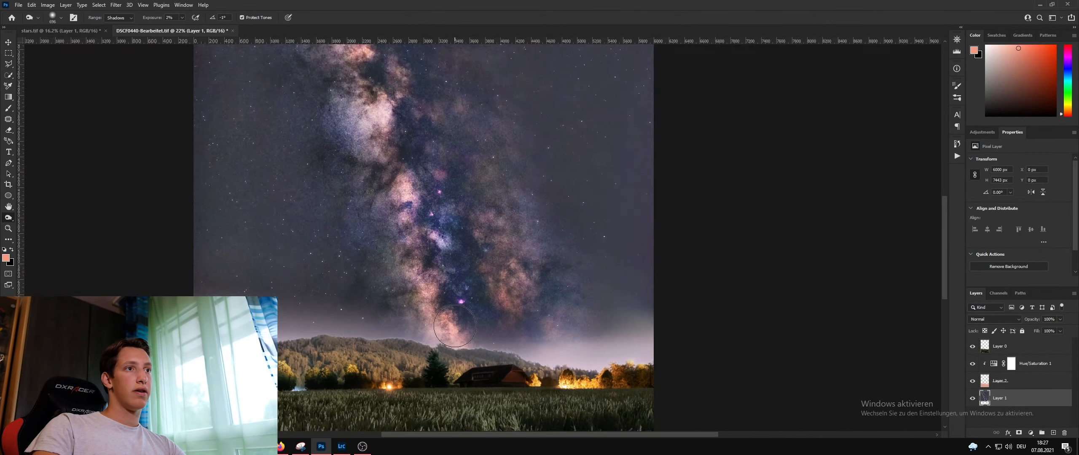
scroll(519, 327, "down", 3)
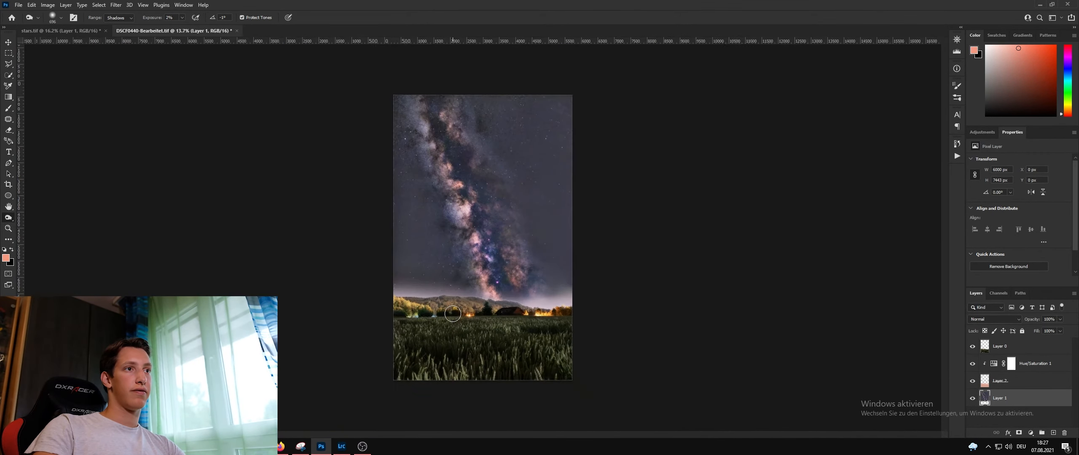
scroll(520, 328, "up", 4)
scroll(520, 327, "up", 3)
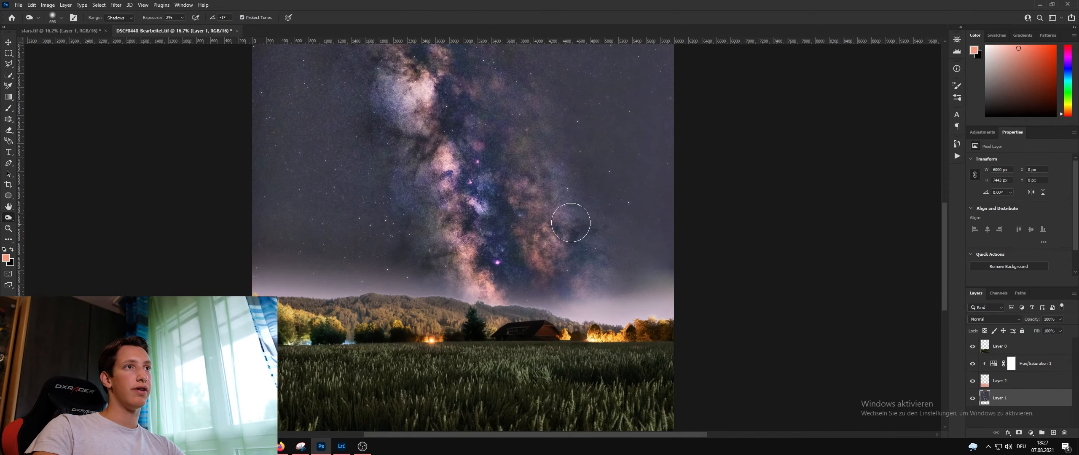
scroll(429, 187, "up", 4)
scroll(409, 239, "down", 1)
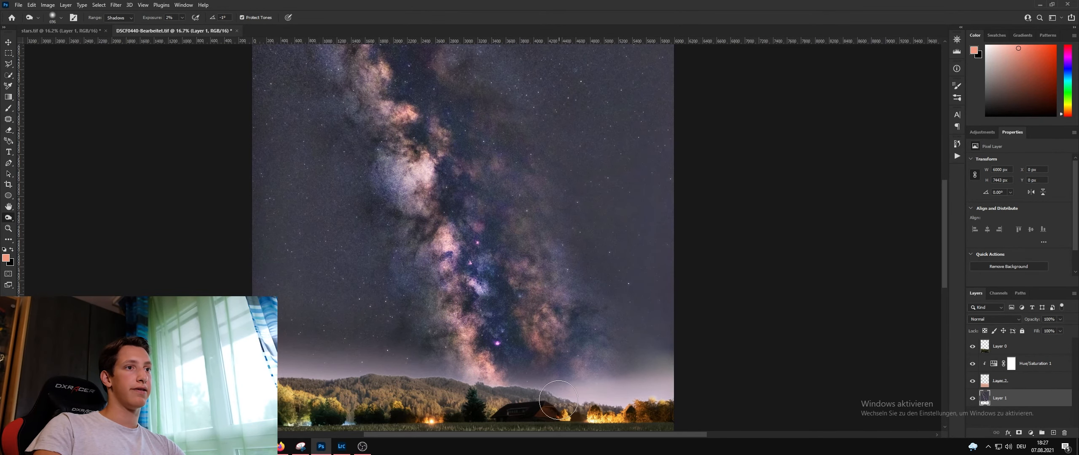
scroll(511, 361, "up", 3)
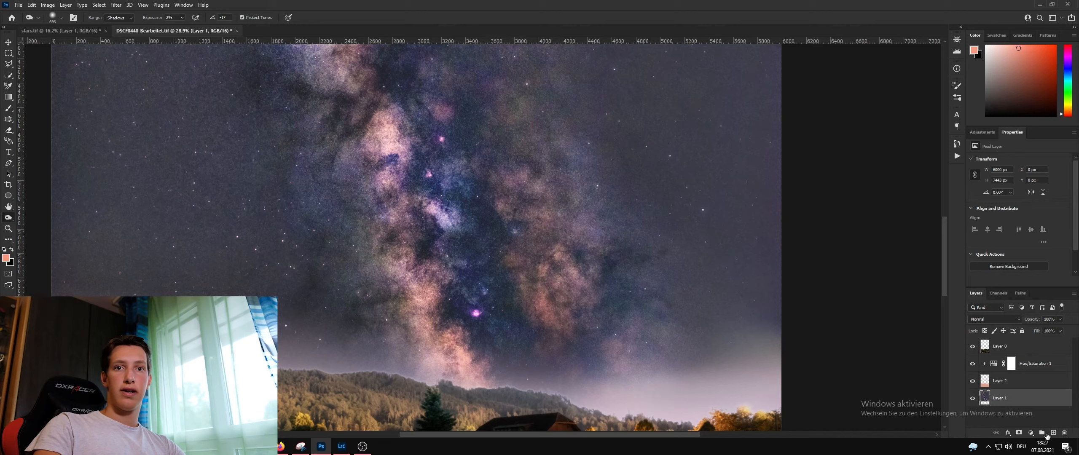
Step: Add a Hue/Saturation adjustment clipped to Layer 1 and invert its mask to black
left_click(1031, 433)
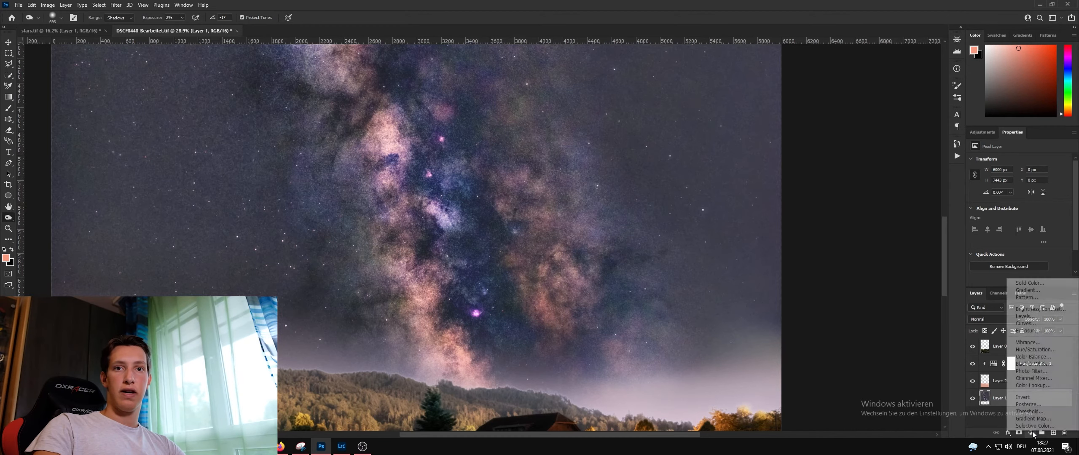
left_click(1036, 349)
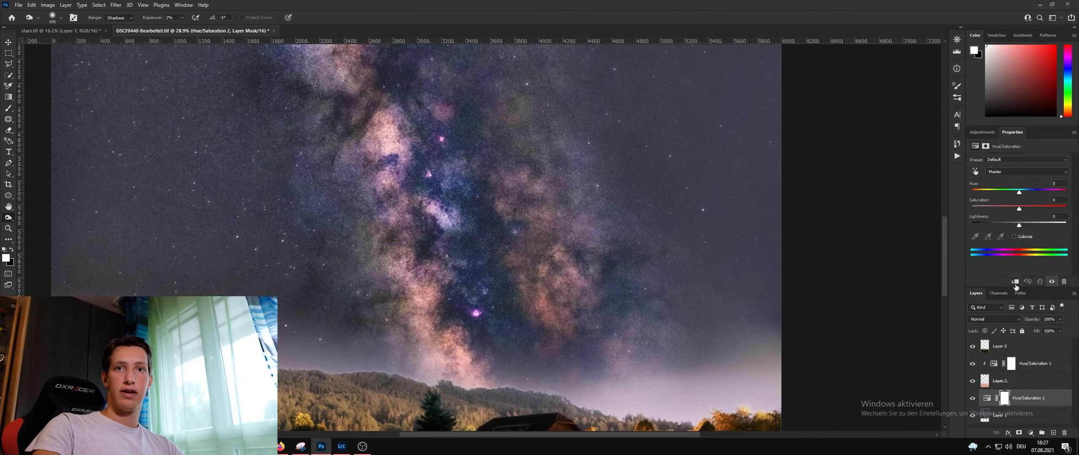
left_click(1014, 281)
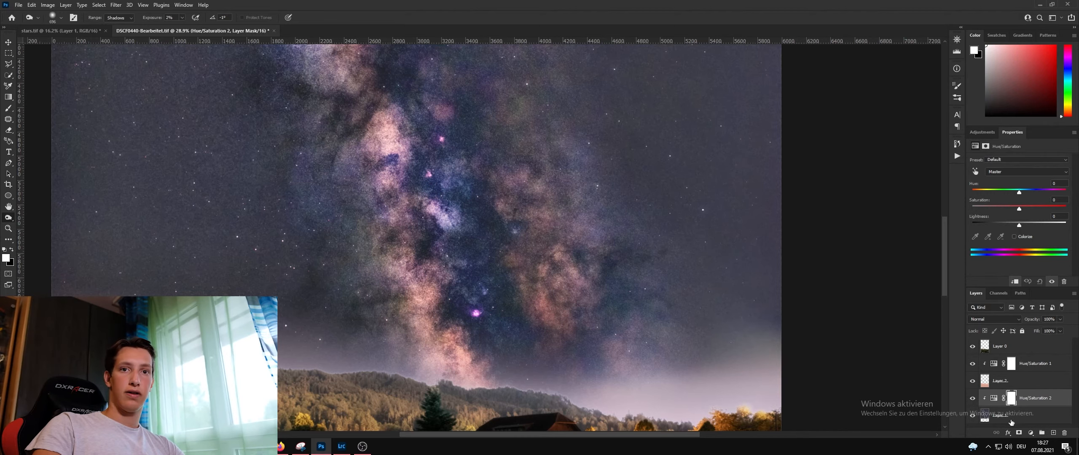
scroll(484, 253, "down", 2)
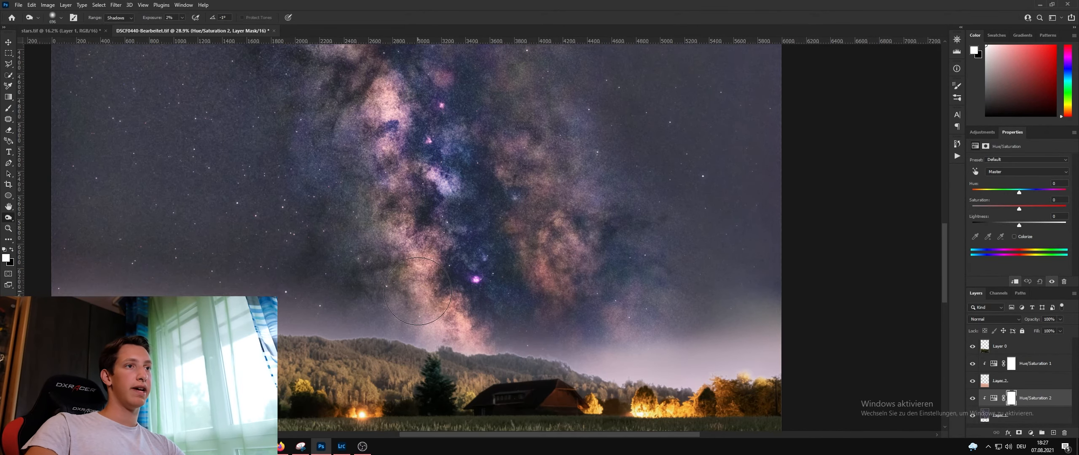
scroll(463, 317, "up", 2)
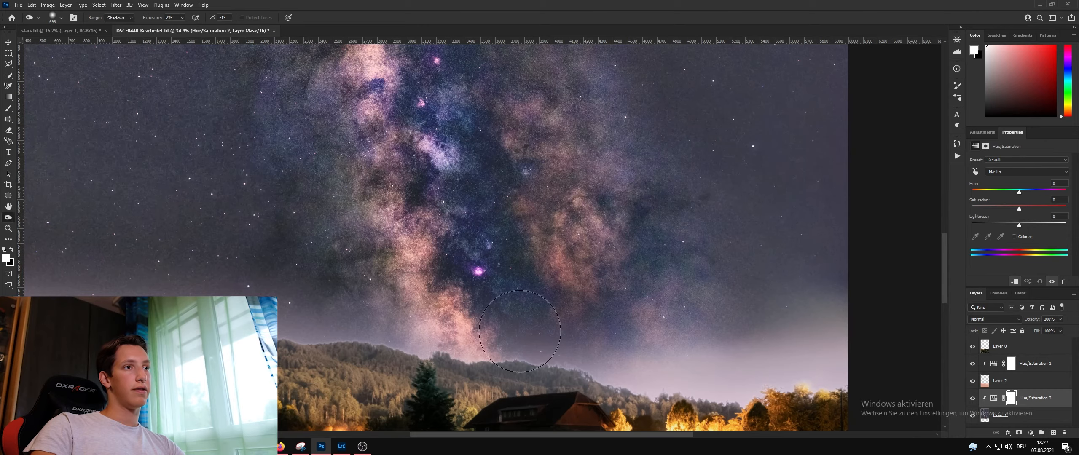
scroll(520, 332, "down", 3)
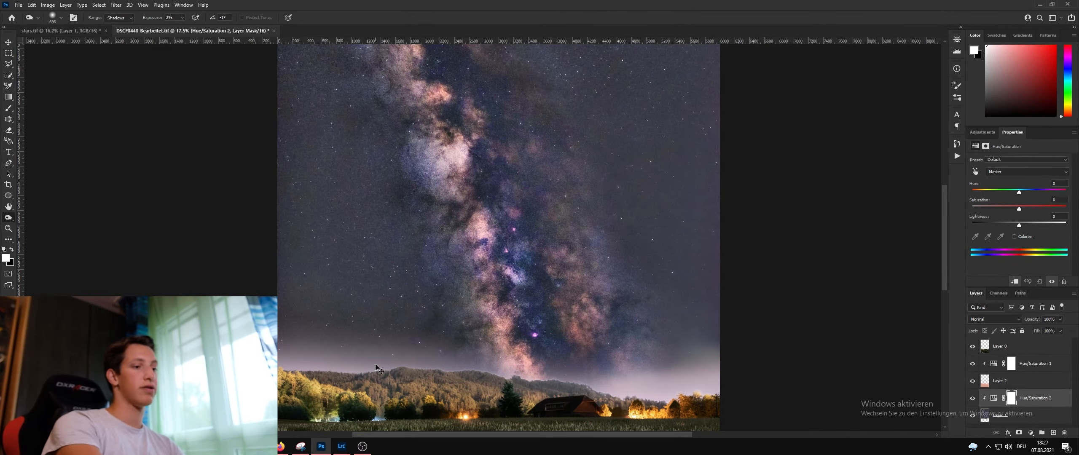
key("ctrl+i")
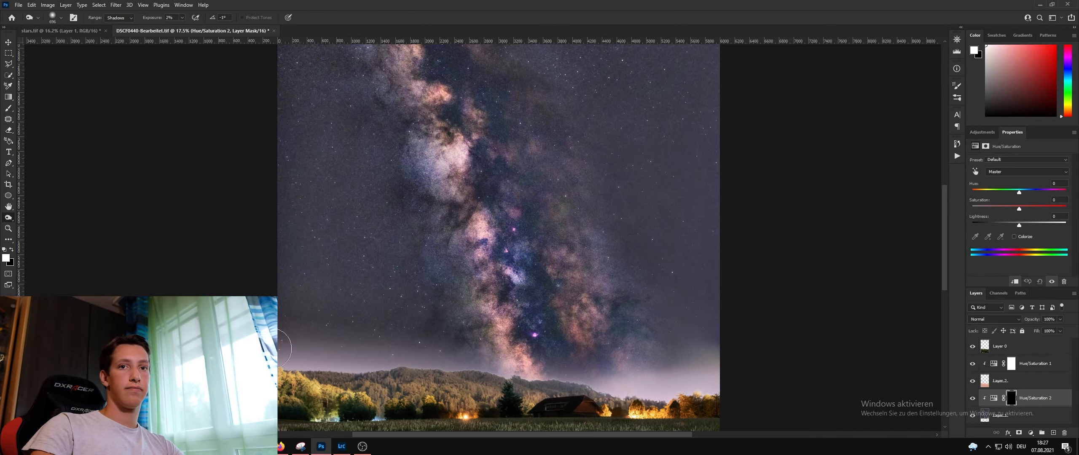
Step: Set the adjustment's saturation to -100 and brush white on its mask over the Milky Way core just above the hills
left_click(9, 109)
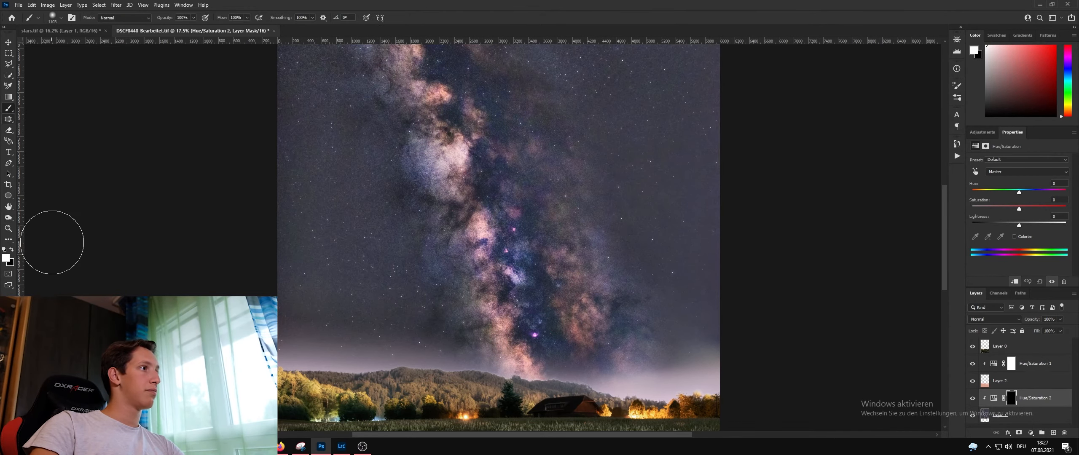
scroll(533, 370, "up", 2)
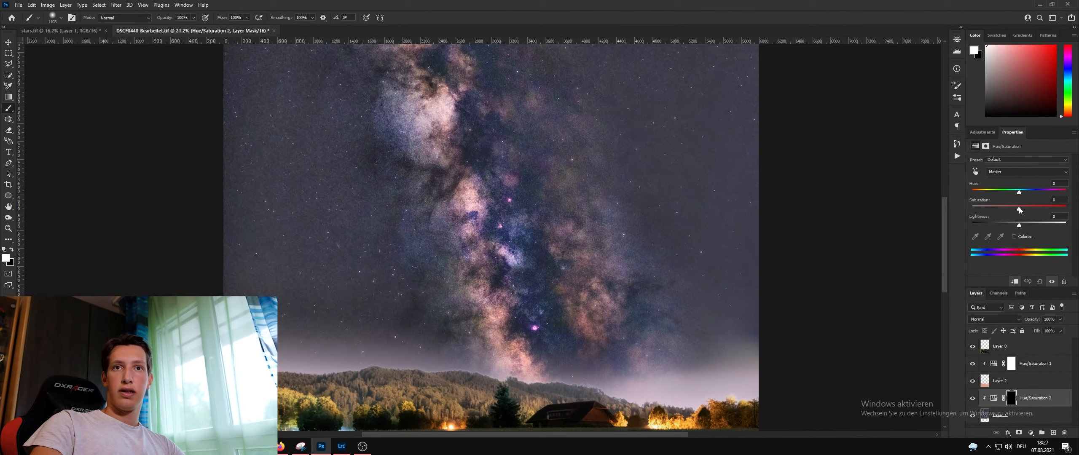
left_click_drag(1020, 211, 962, 212)
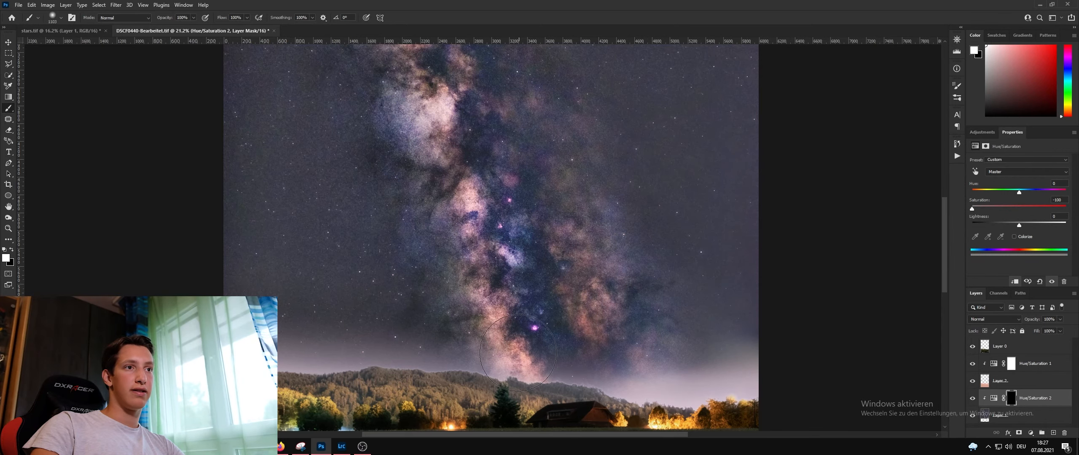
left_click_drag(491, 305, 515, 364)
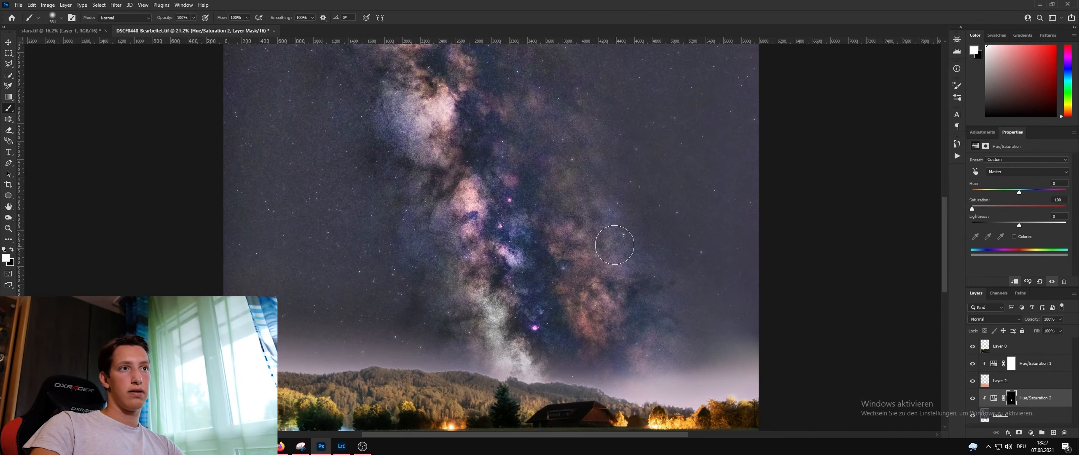
Step: Brush white on the Hue/Saturation mask over the orange cloud above the bright core, using a smaller brush
scroll(614, 241, "up", 1, "alt")
scroll(539, 224, "down", 2, "alt")
scroll(548, 276, "down", 2, "alt")
scroll(527, 236, "up", 1, "alt")
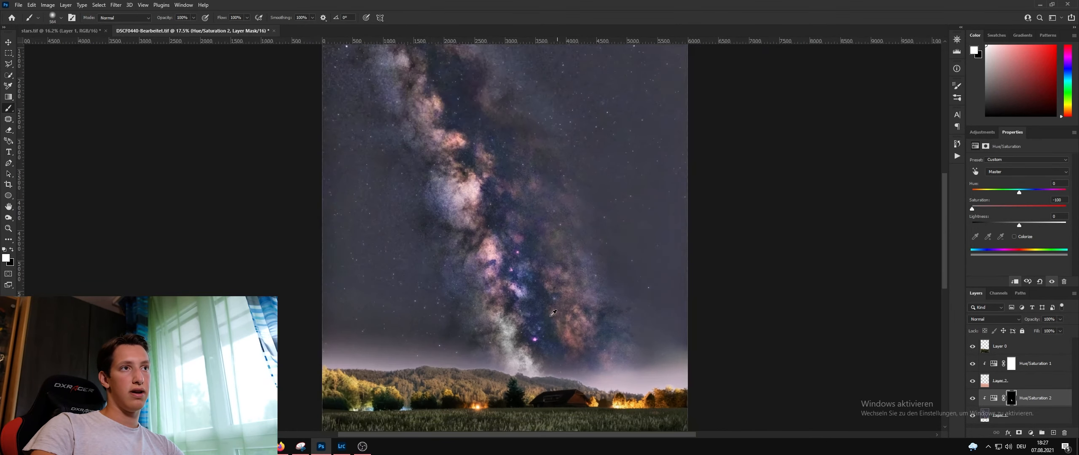
scroll(506, 210, "down", 2, "alt")
scroll(486, 182, "up", 1, "alt")
scroll(485, 182, "up", 1, "alt")
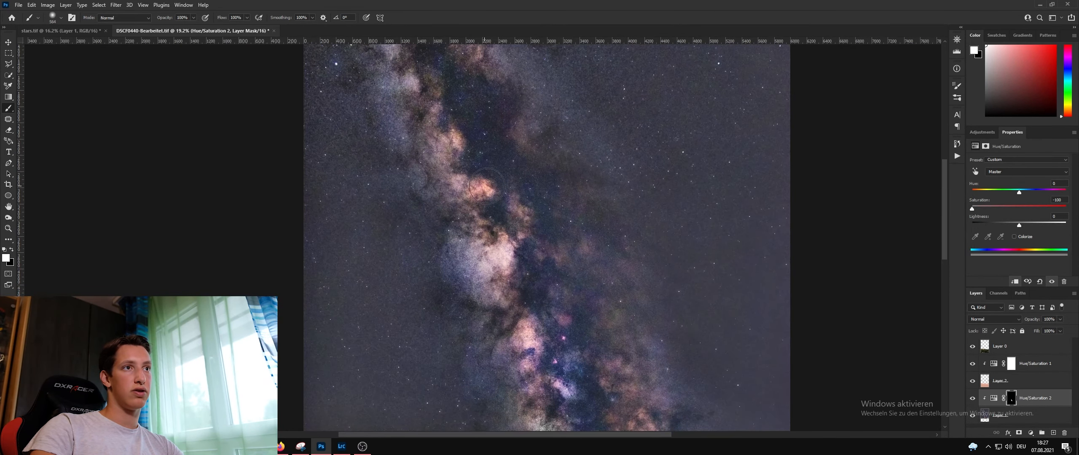
left_click_drag(487, 186, 484, 189)
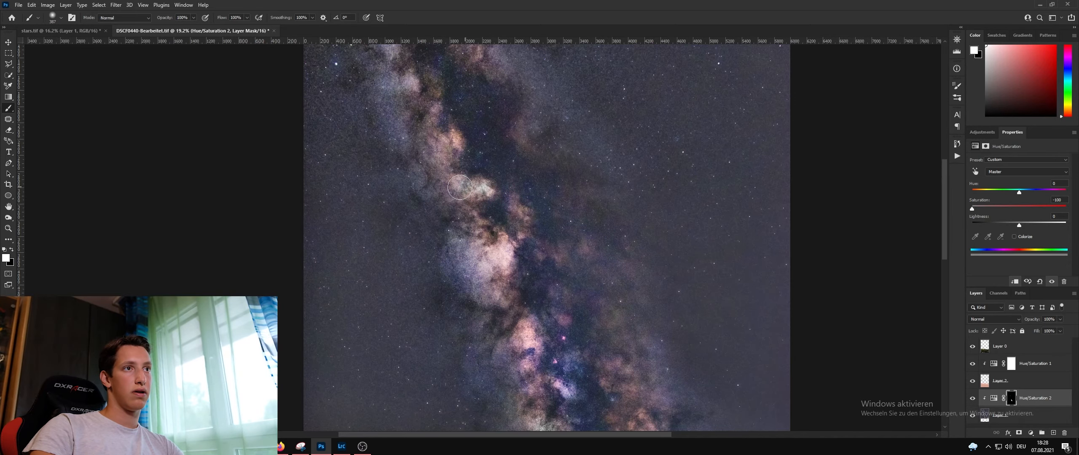
Step: Brush the mask over the reddish cloud in the Milky Way's right branch, and weaken the adjustment's desaturation
scroll(547, 295, "down", 5)
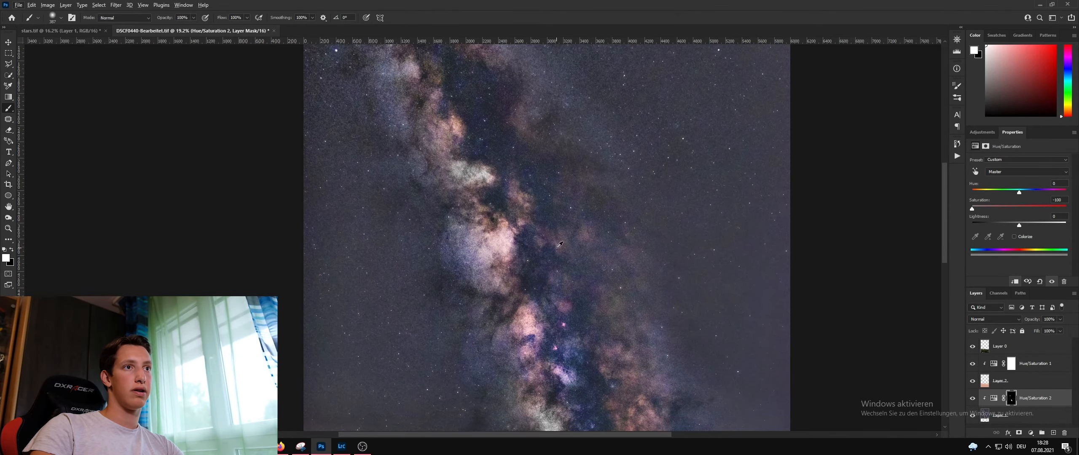
scroll(580, 329, "down", 2, "alt")
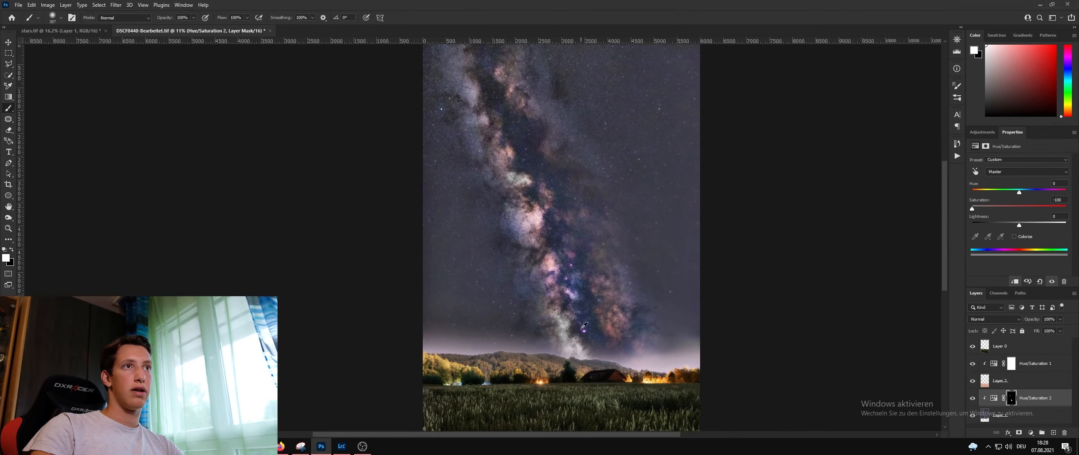
scroll(584, 326, "up", 1, "alt")
mouse_move(623, 319)
left_mouse_down()
mouse_move(629, 345)
mouse_move(637, 311)
left_mouse_up()
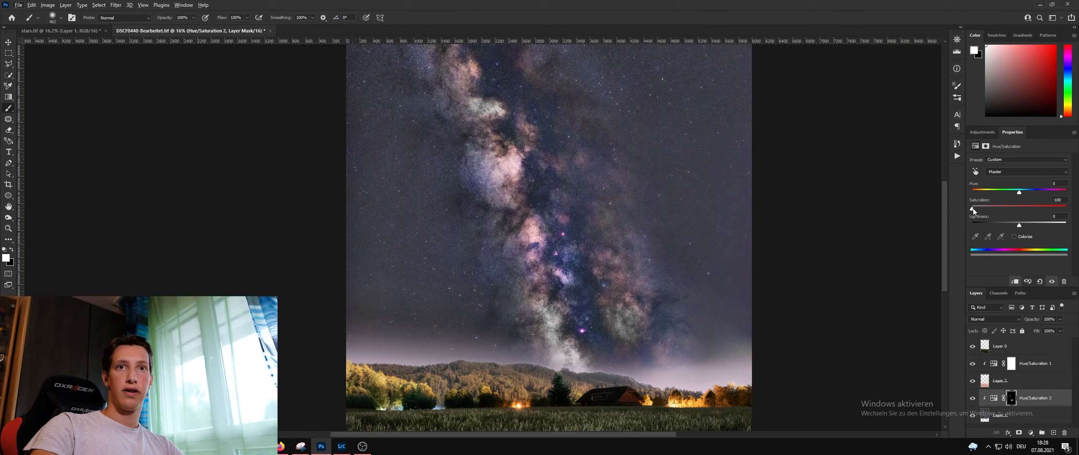
left_click_drag(972, 208, 1003, 214)
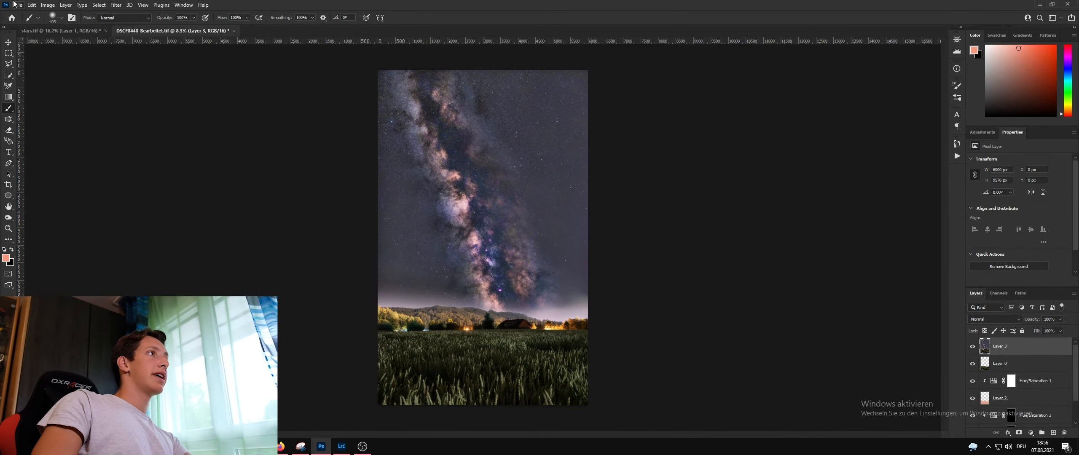
Step: Switch to Lightroom Classic and start cropping DSCF0440-Bearbeitet-Bearbeitet.tif with the 4 x 5 / 8 x 10 aspect ratio
left_click(17, 5)
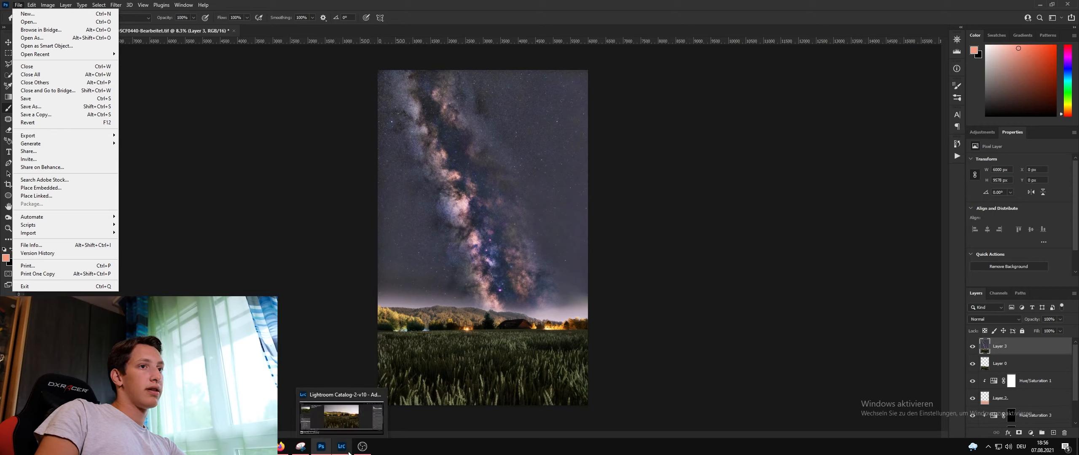
left_click(571, 4)
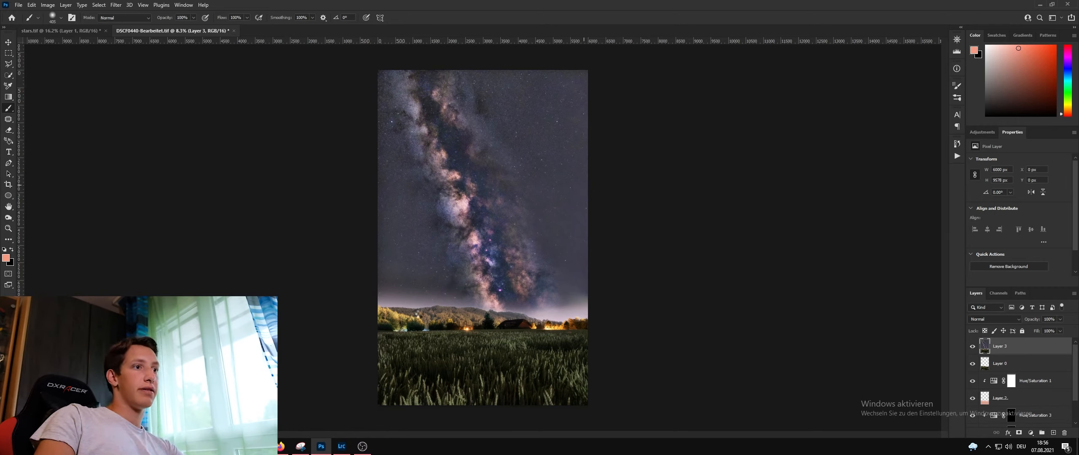
key("alt+Tab")
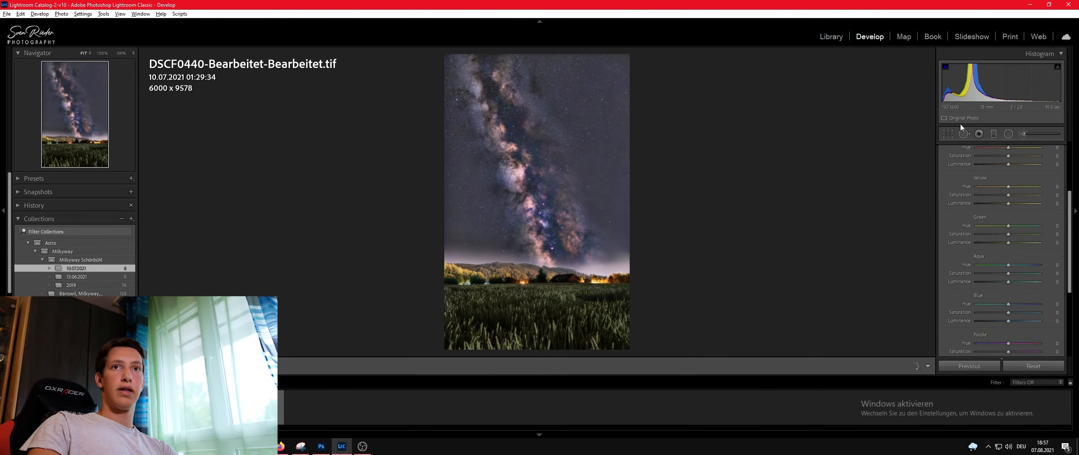
left_click(948, 134)
left_click(1036, 165)
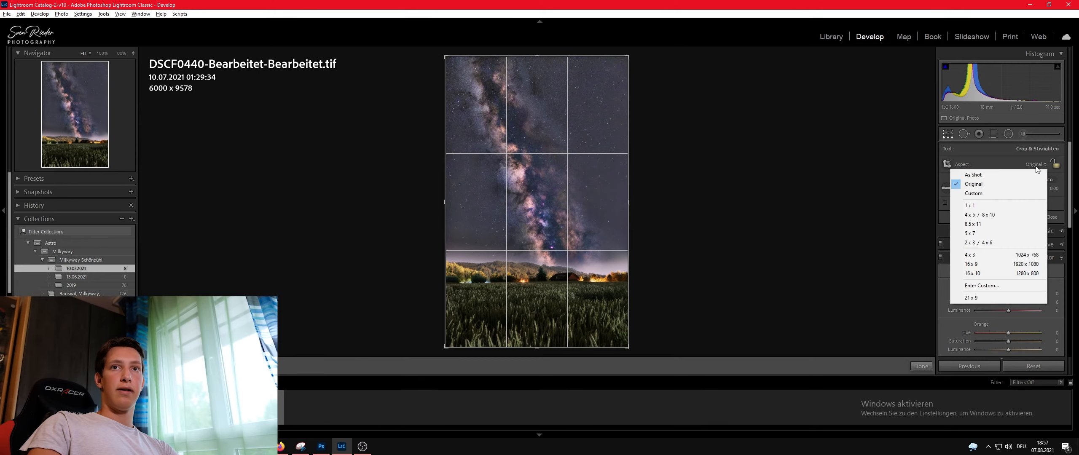
left_click(982, 215)
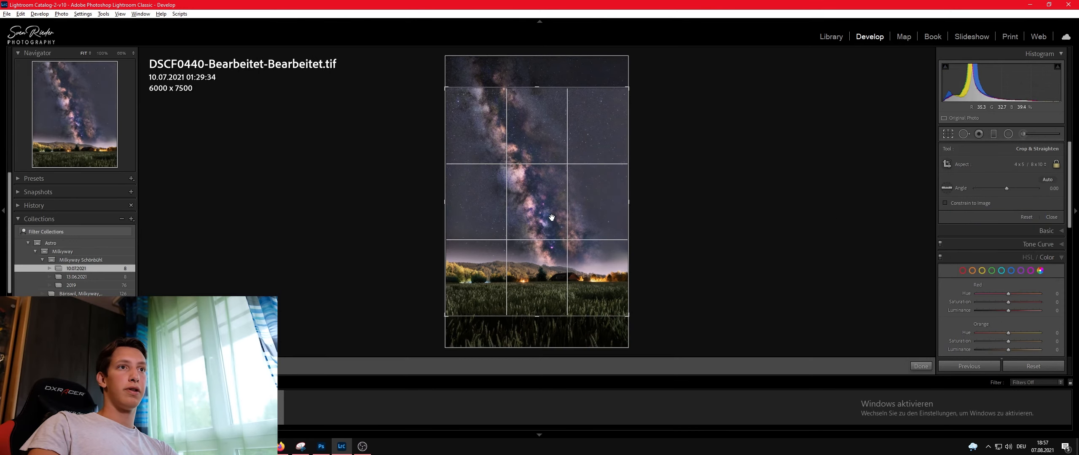
Step: Reposition the photo in the 4 x 5 crop, tighten the crop to 5750 x 7188 around the Milky Way and field, and apply it
left_click_drag(551, 217, 628, 194)
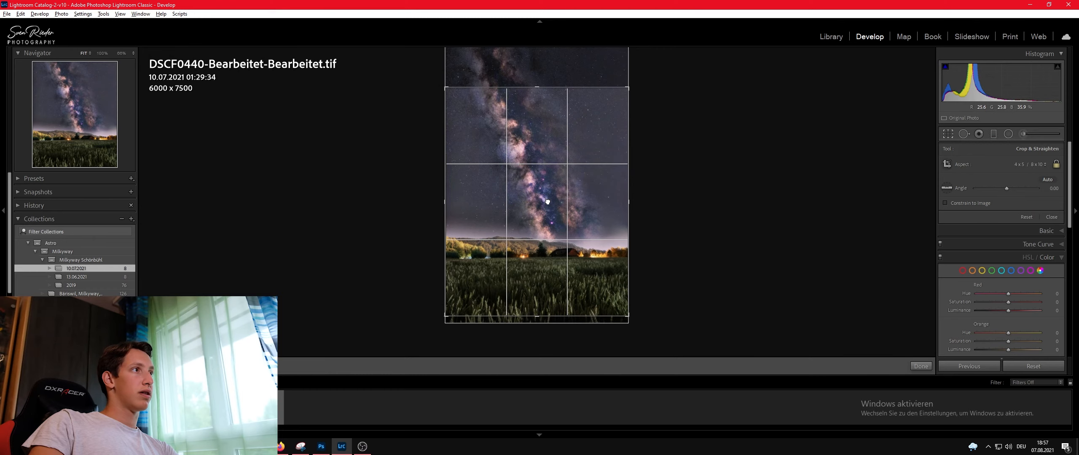
left_click_drag(548, 202, 551, 188)
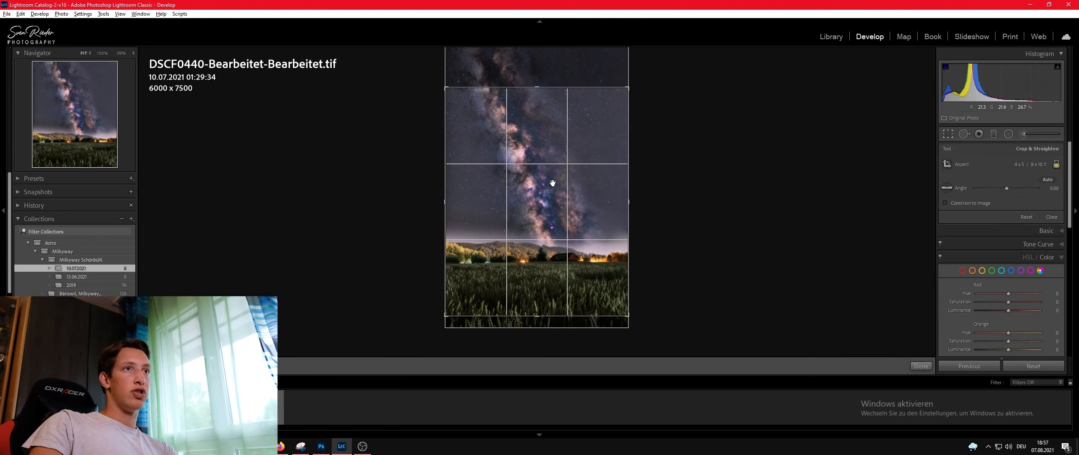
left_click_drag(446, 314, 451, 313)
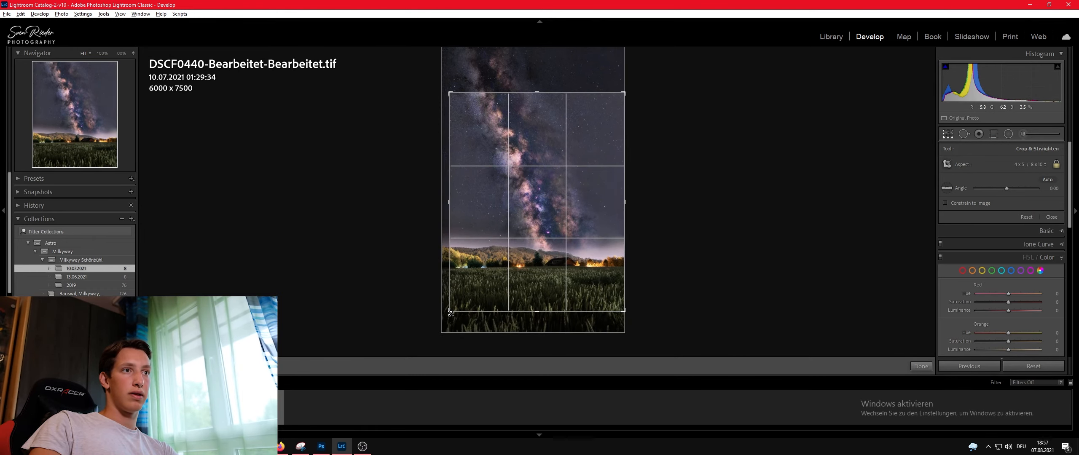
left_click_drag(491, 279, 496, 271)
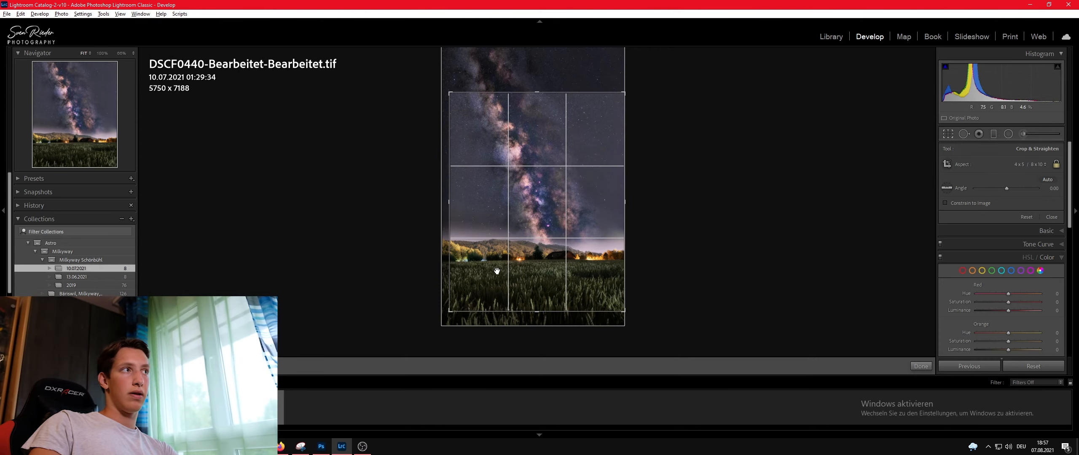
key("Return")
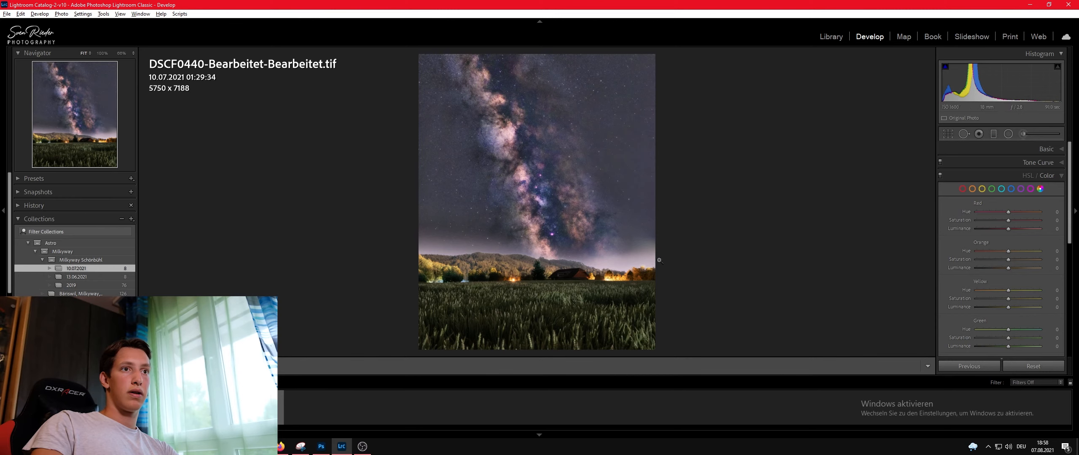
Step: Set the basic adjustments to Temp +3, Tint +1, Exposure -0.07, Highlights -14, Shadows -4, Texture -3, Clarity +3 and Dehaze -3
left_click(1012, 148)
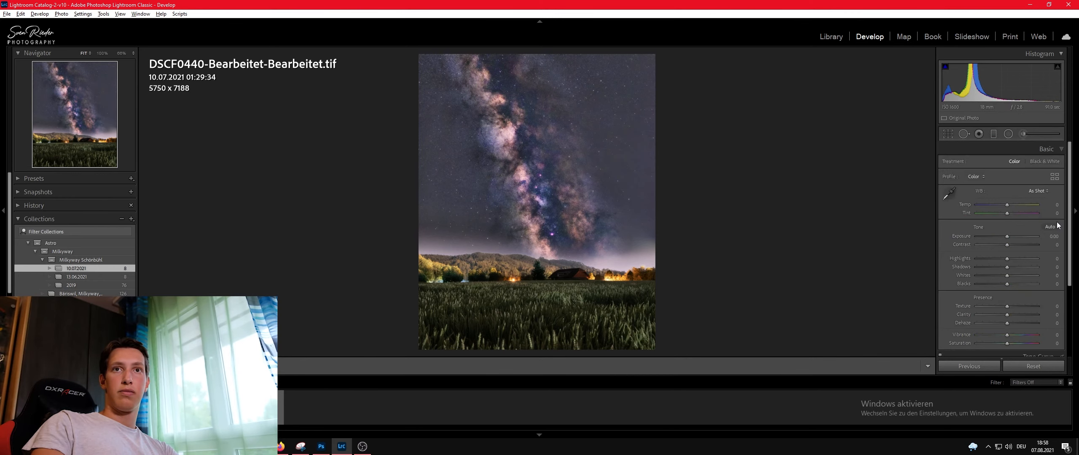
left_click_drag(1007, 204, 1014, 205)
left_click_drag(1006, 260, 1001, 260)
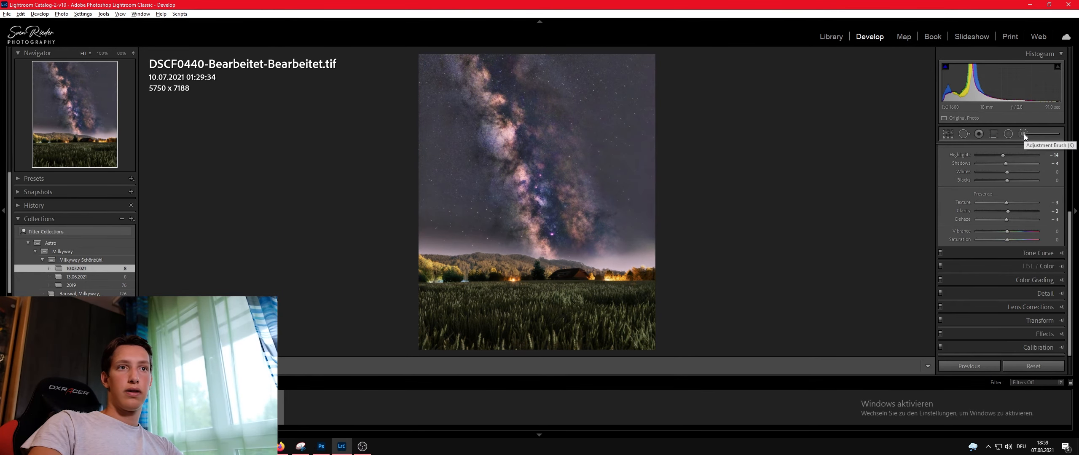
Step: Place a wide radial filter over the foreground grass, extending beyond both picture edges, and raise its exposure slightly
left_click(1023, 135)
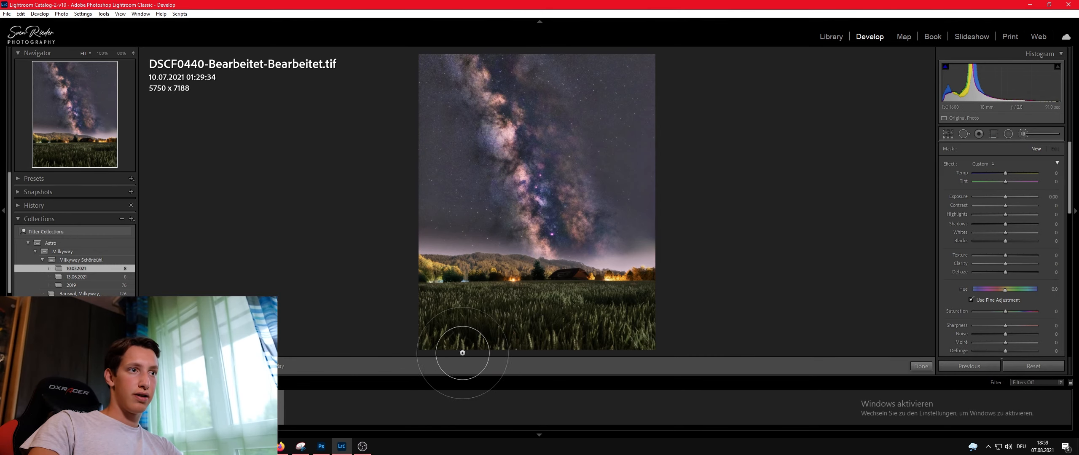
key("k")
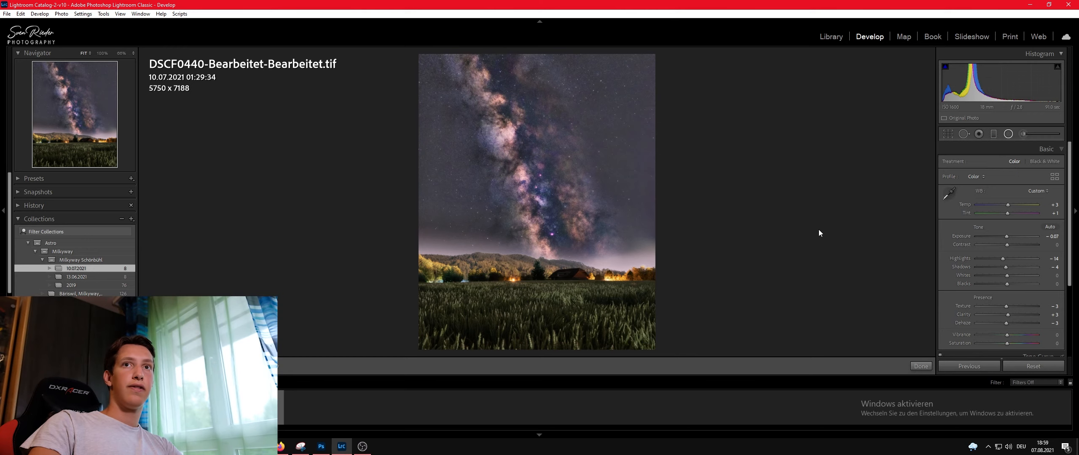
key("shift+m")
left_click_drag(454, 322, 603, 356)
left_click_drag(454, 322, 532, 339)
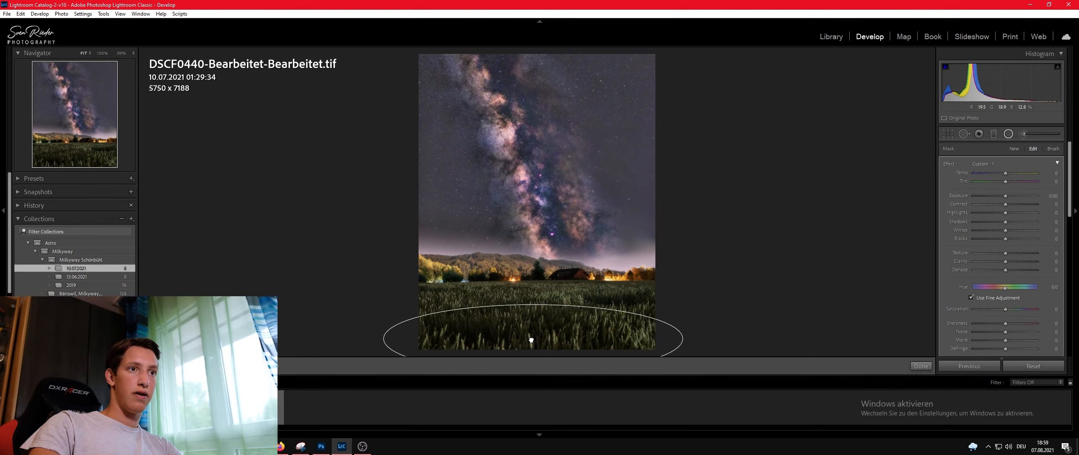
left_click_drag(383, 338, 271, 339)
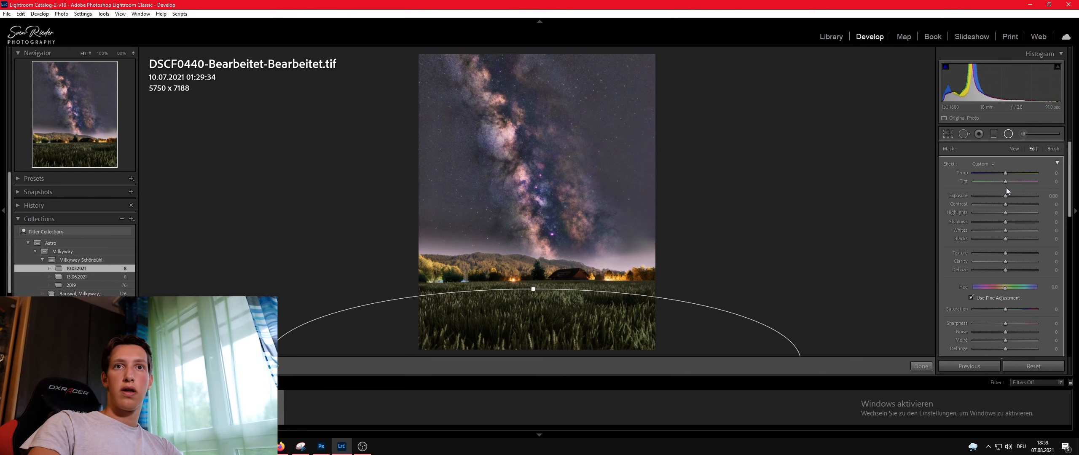
left_click_drag(1004, 195, 1009, 195)
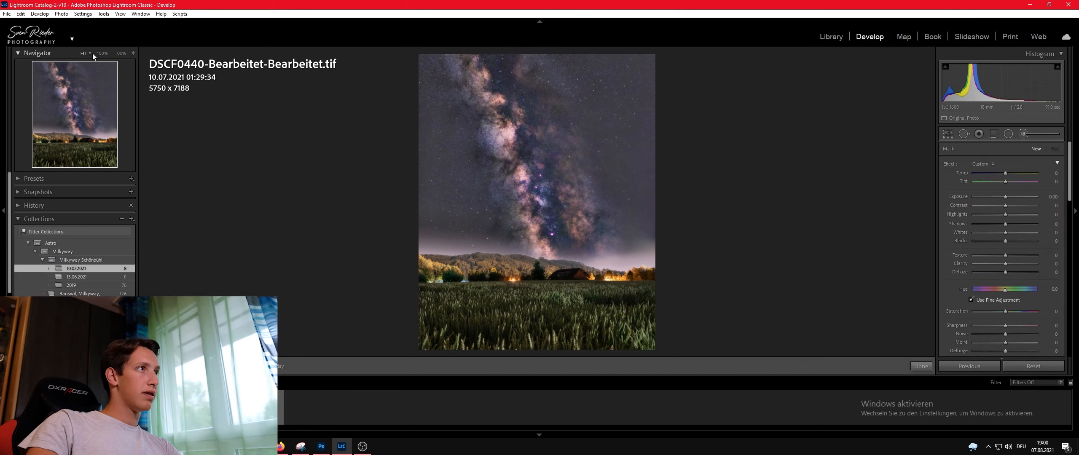
Step: Paint an adjustment brush mask over the forested hills along the horizon, from the picture's left edge past the barn
left_click(92, 54)
left_click(84, 66)
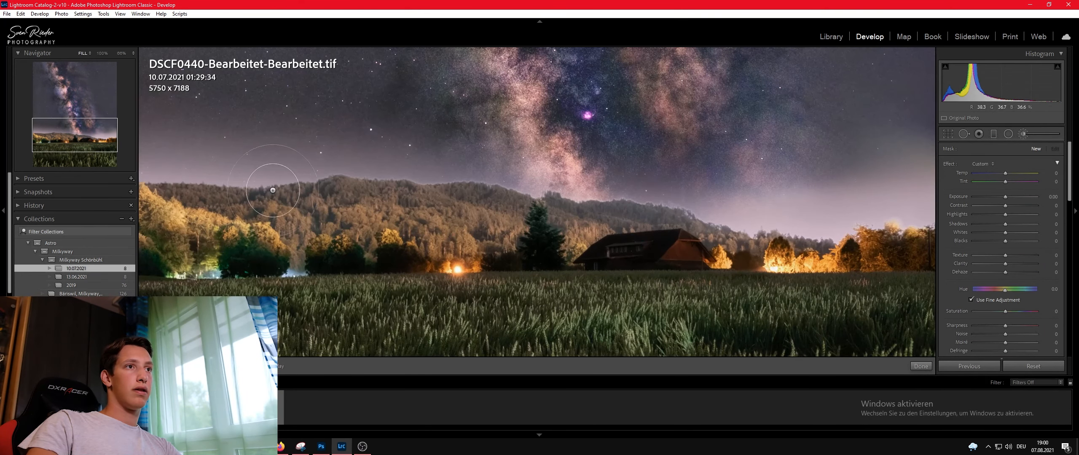
scroll(253, 211, "down", 3)
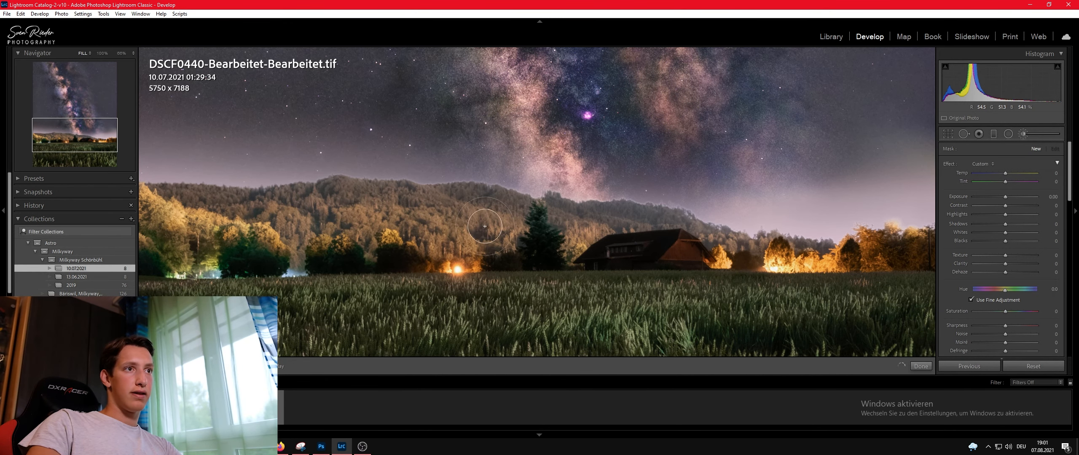
mouse_move(485, 227)
left_mouse_down()
mouse_move(312, 210)
mouse_move(278, 257)
mouse_move(167, 168)
left_mouse_up()
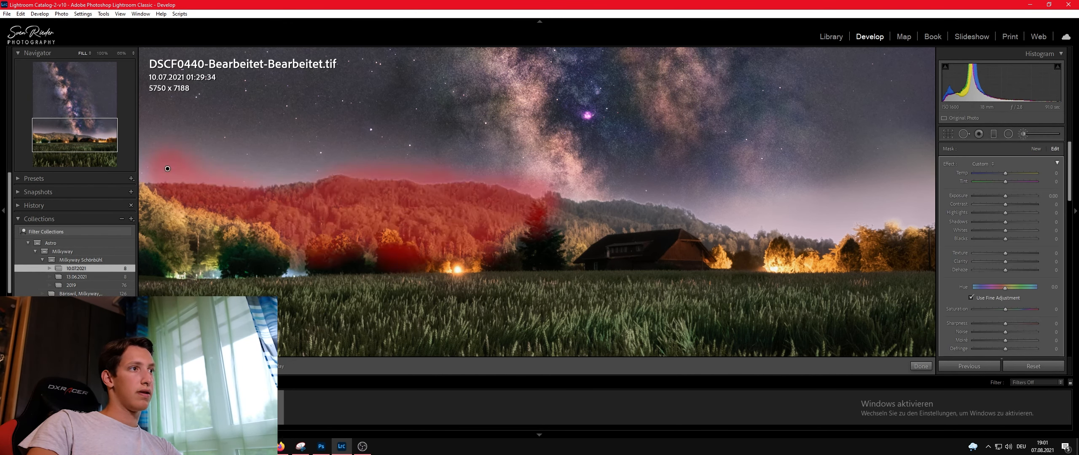
left_click_drag(520, 268, 522, 261)
mouse_move(543, 202)
left_mouse_down()
mouse_move(566, 190)
mouse_move(588, 198)
mouse_move(566, 216)
mouse_move(663, 199)
mouse_move(735, 208)
mouse_move(678, 217)
mouse_move(815, 224)
left_mouse_up()
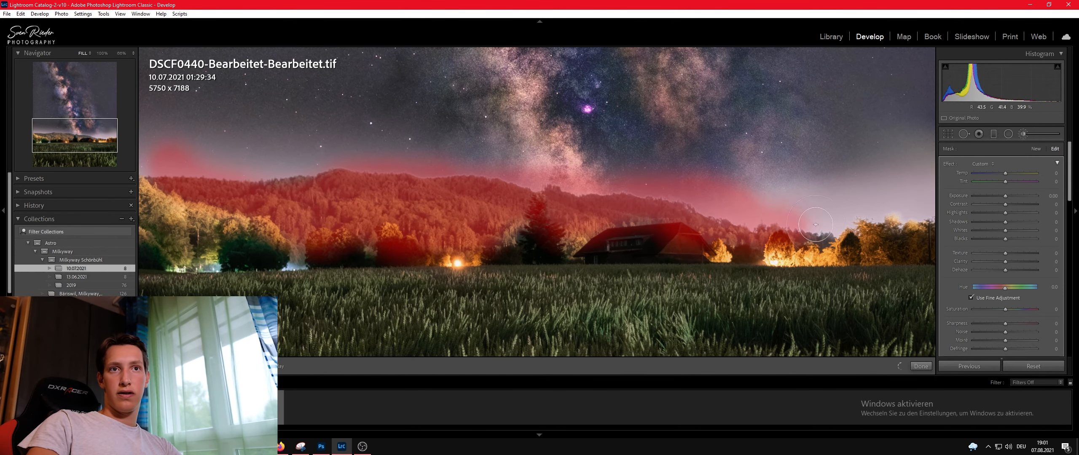
Step: Erase the brush mask from the barn and the sky above the right-hand hills, and hide the mask overlay
key("alt")
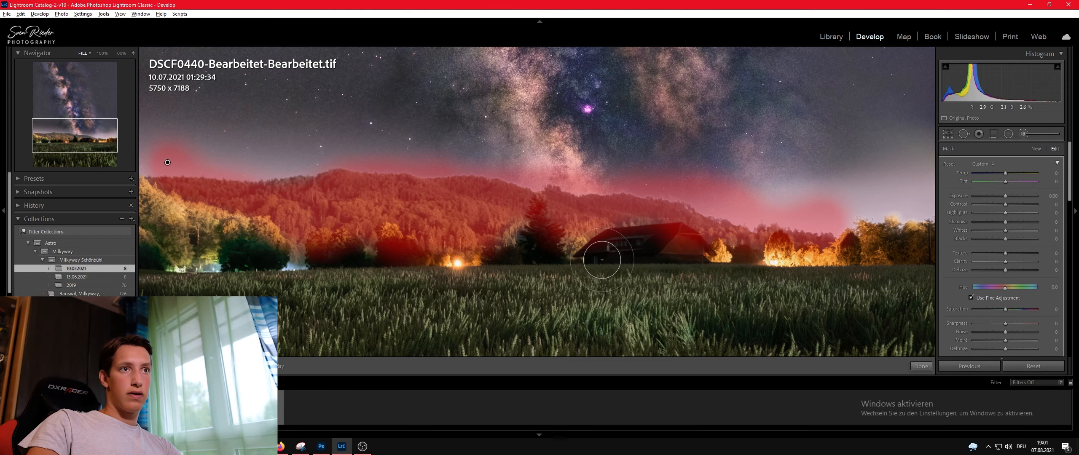
mouse_move(601, 260)
left_mouse_down()
mouse_move(644, 231)
mouse_move(692, 237)
mouse_move(745, 280)
mouse_move(657, 265)
left_mouse_up()
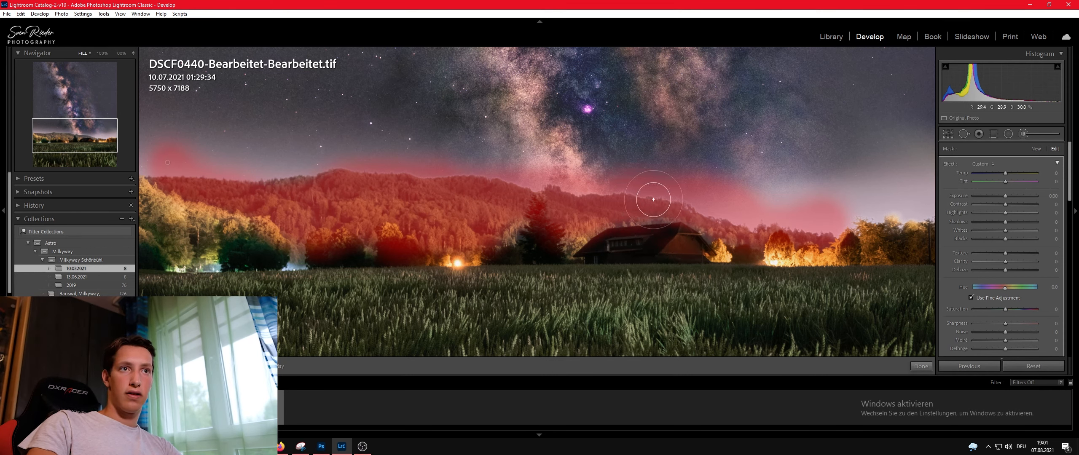
key("alt")
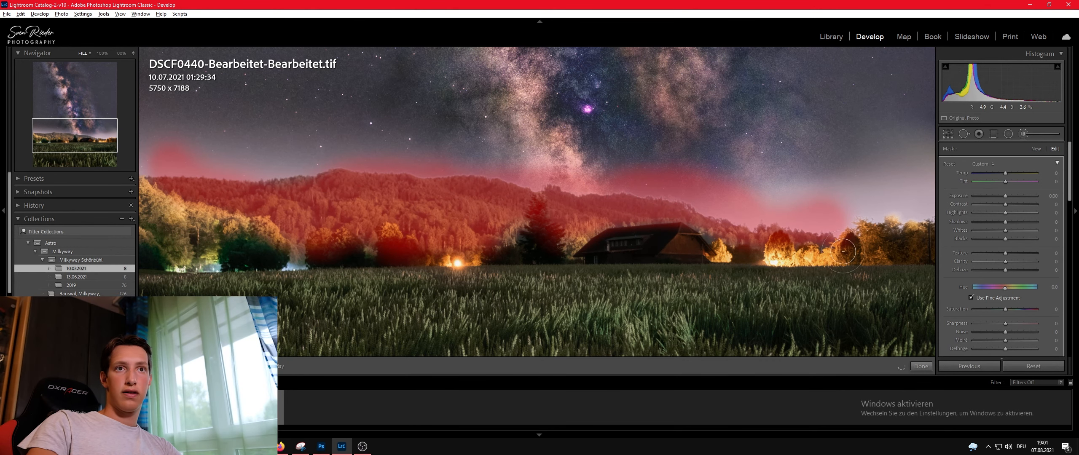
mouse_move(832, 213)
left_mouse_down()
mouse_move(771, 215)
mouse_move(678, 189)
mouse_move(751, 192)
mouse_move(681, 172)
mouse_move(750, 163)
left_mouse_up()
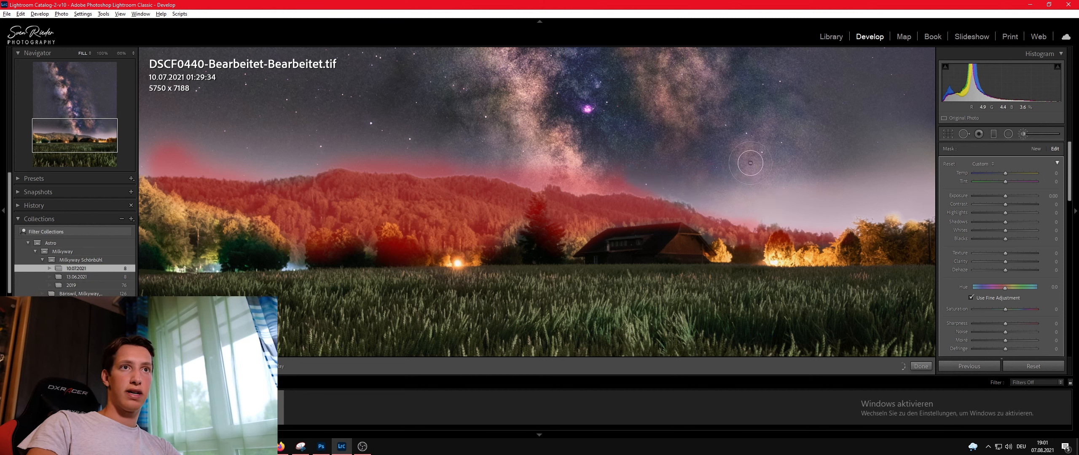
key("o")
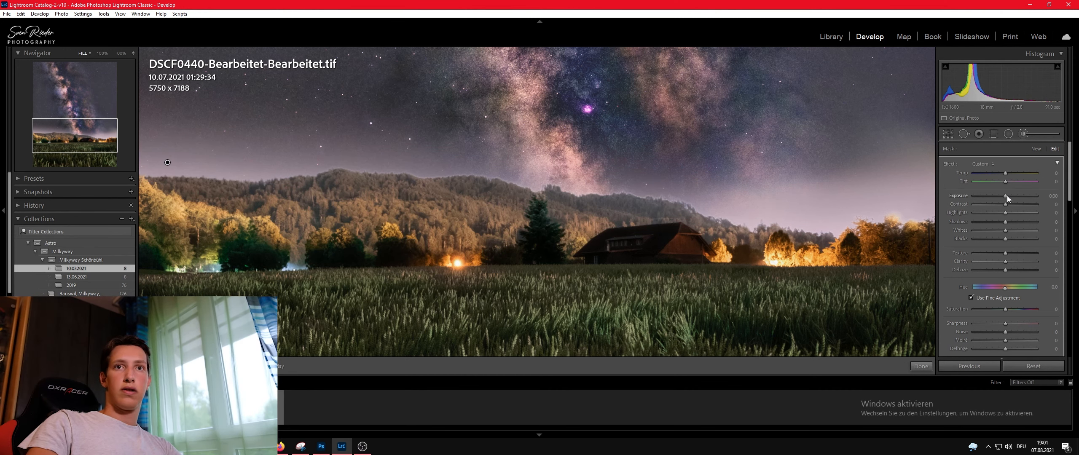
Step: Set the hill mask's exposure to about -0.75 and shadows to 44, leave highlights at default, and finish the brush adjustment
left_click_drag(1006, 197, 1001, 196)
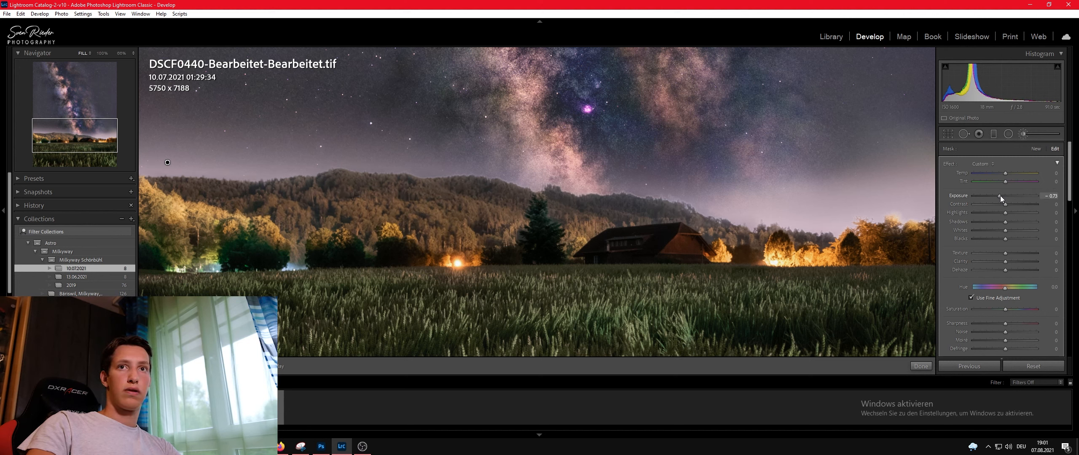
left_click_drag(1005, 212, 944, 215)
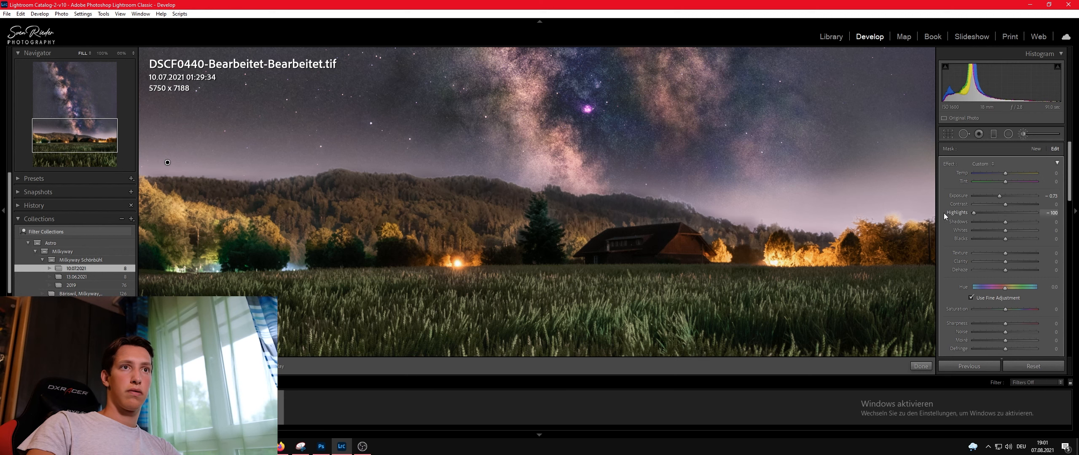
left_click(1004, 215)
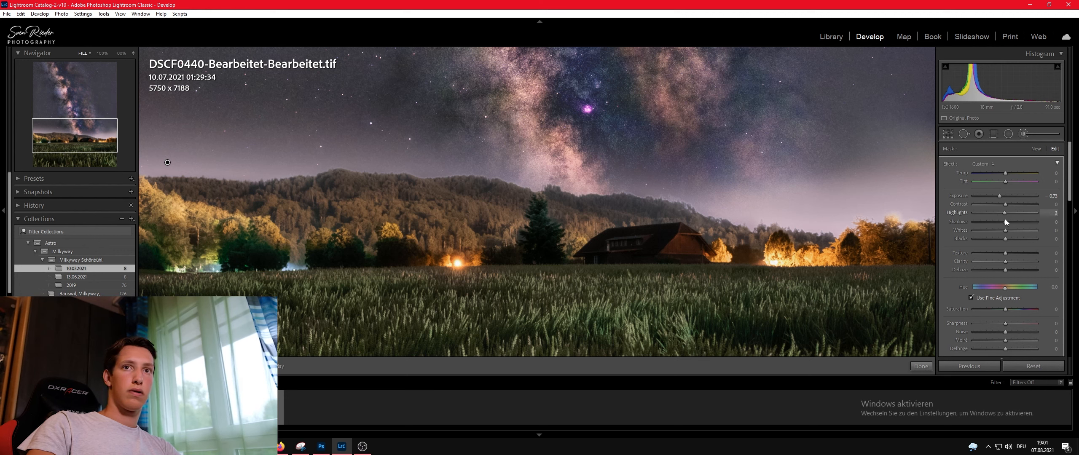
double_click(966, 214)
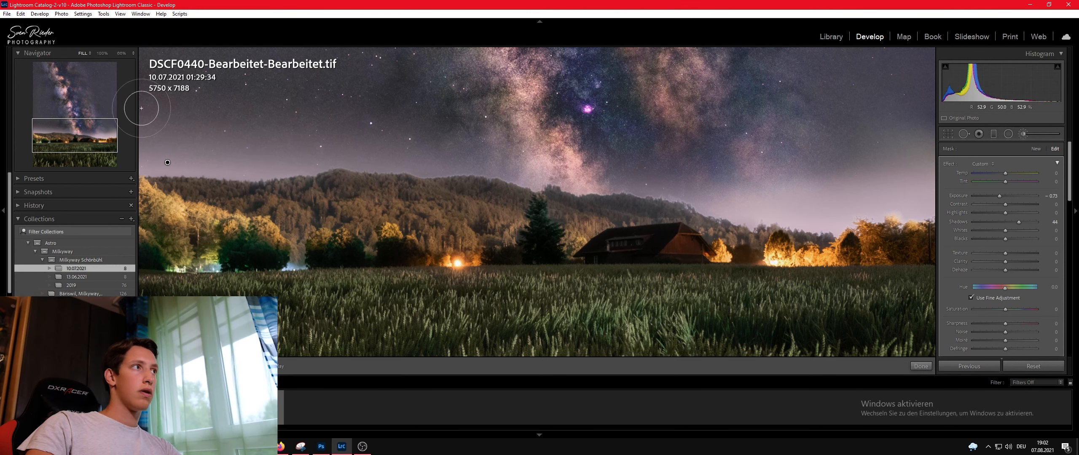
left_click(88, 55)
left_click(83, 69)
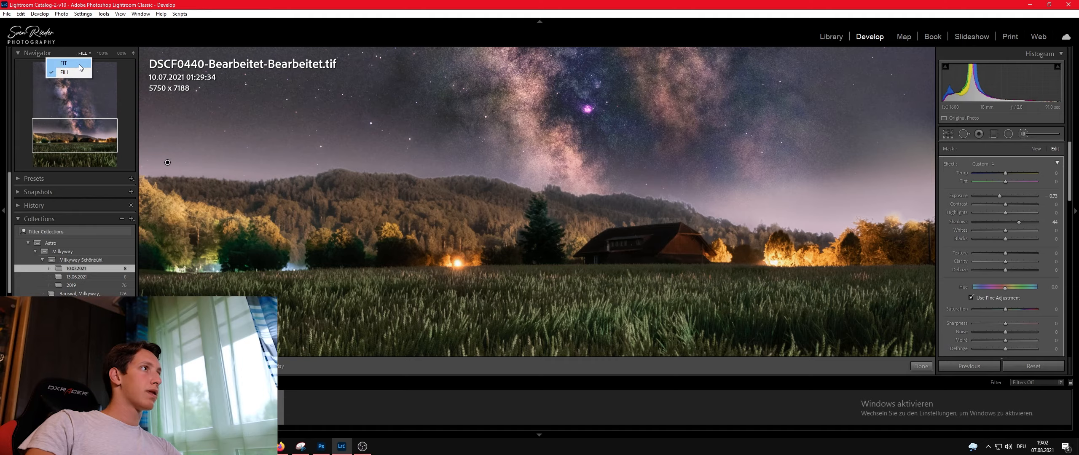
scroll(953, 317, "down", 5)
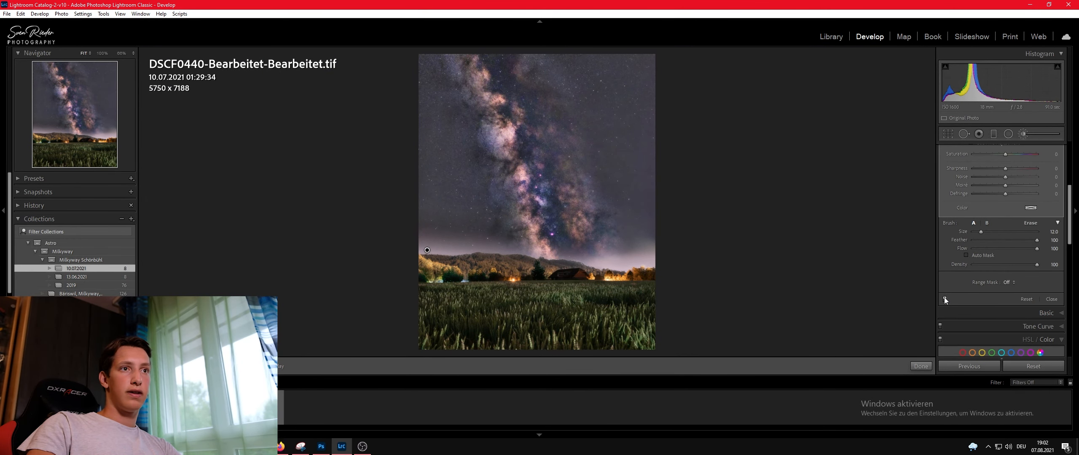
key("k")
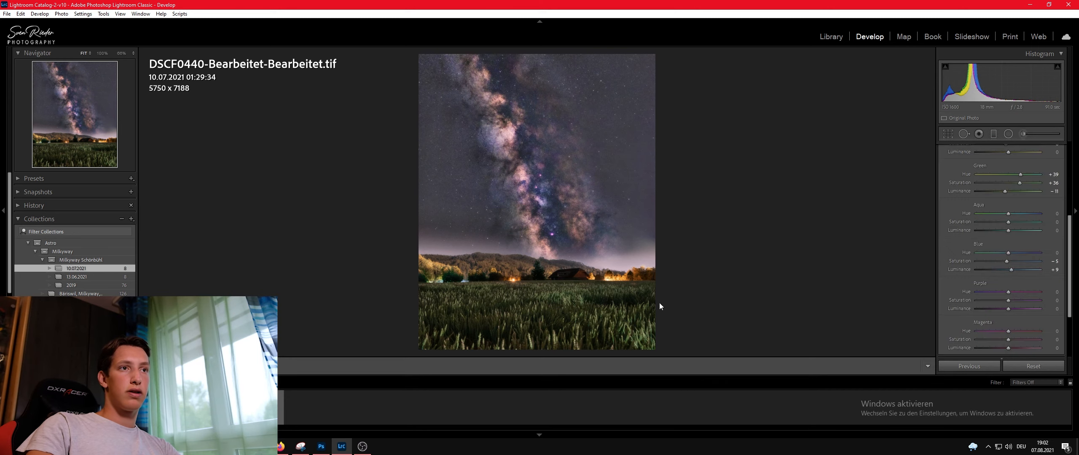
Step: Add a Highlight Priority post-crop vignette with an amount of -22
scroll(1003, 330, "down", 10)
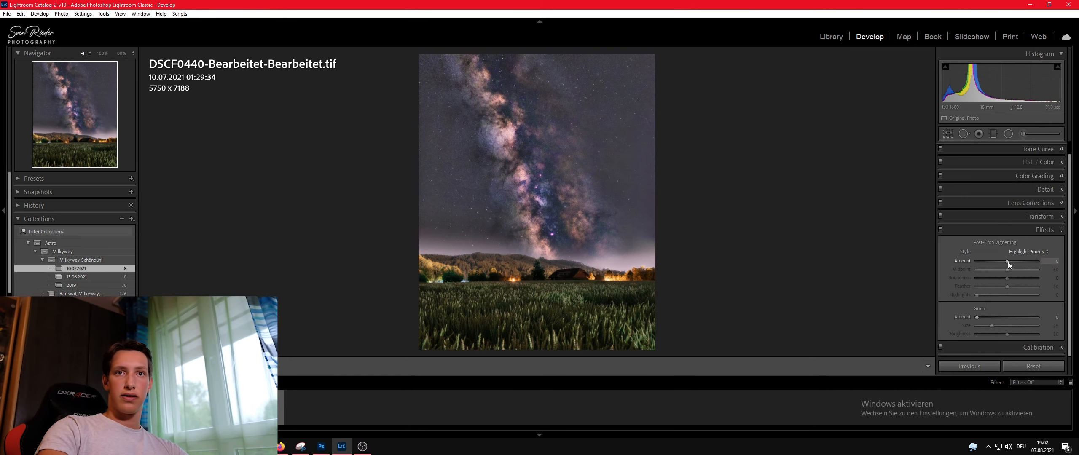
left_click_drag(1008, 261, 1001, 262)
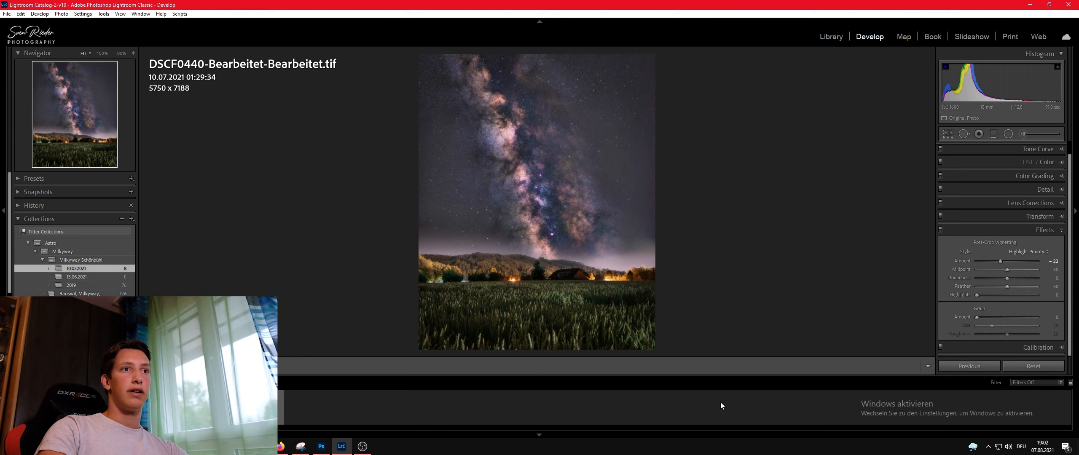